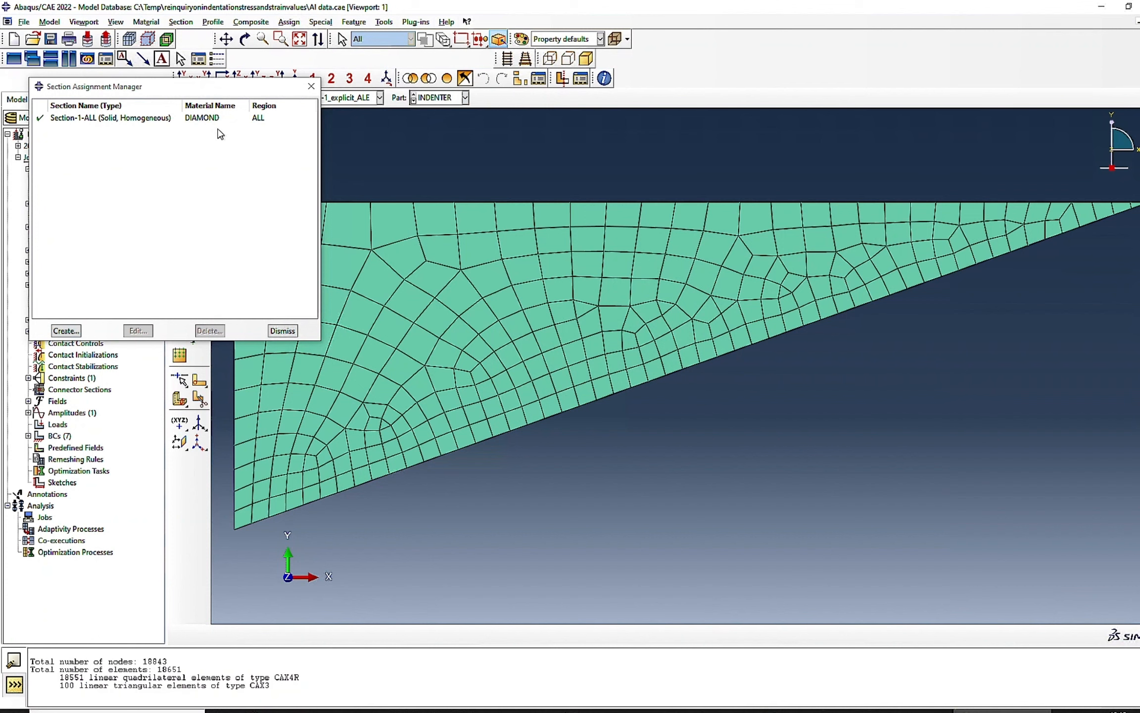
- Close the section assignments and examine the assembled indenter and substrate mesh in the Assembly module
click(283, 331)
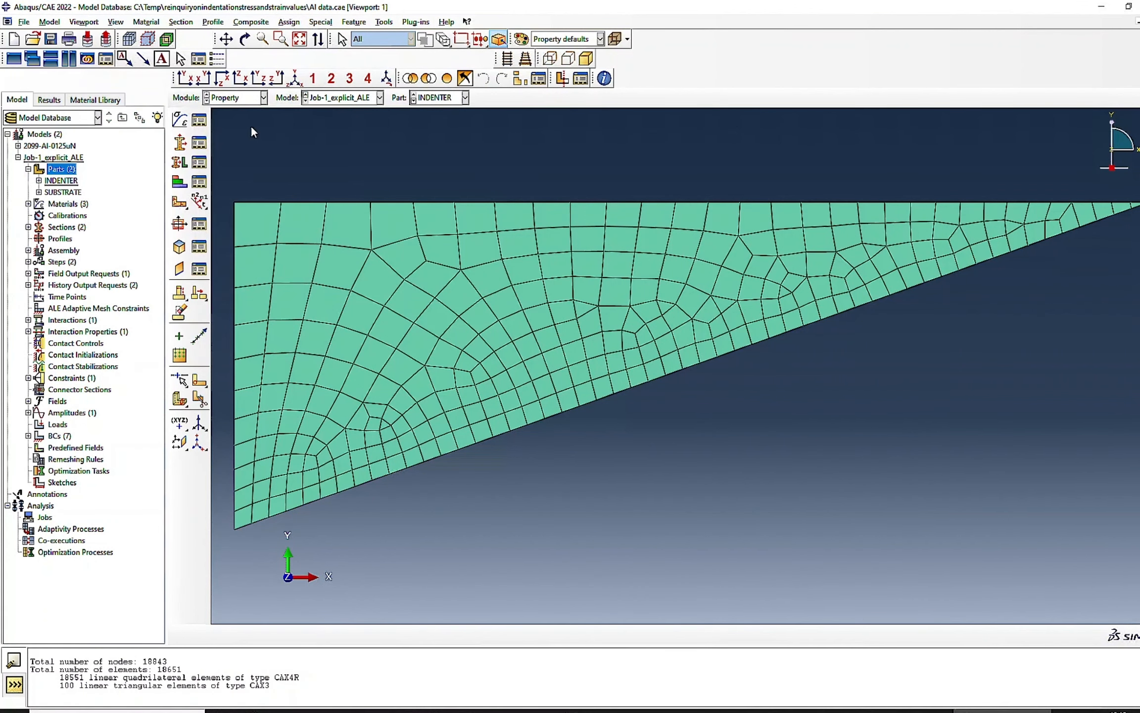
click(239, 97)
click(226, 135)
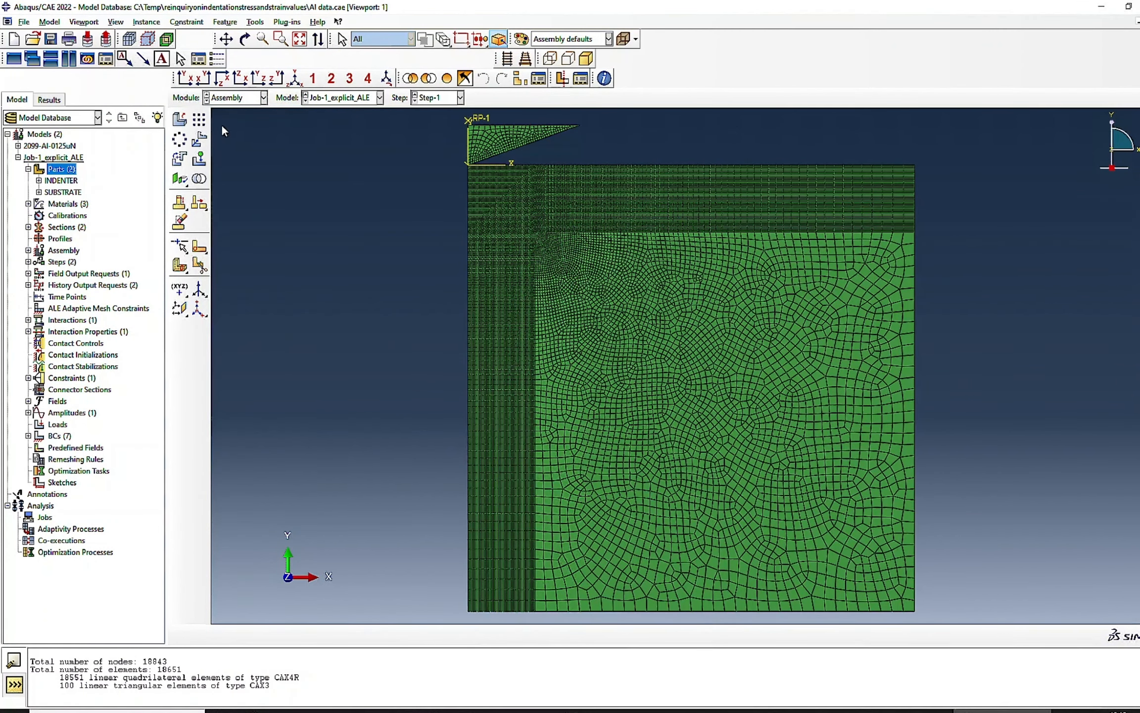
scroll(464, 157, up, 3)
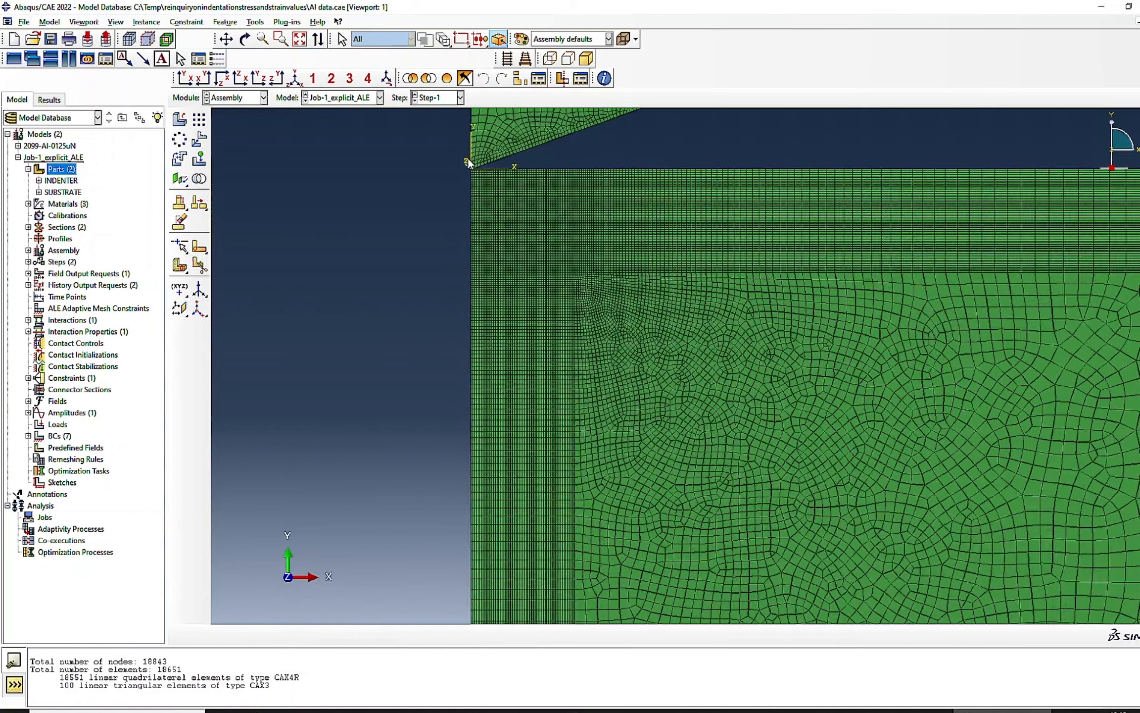
scroll(473, 201, down, 4)
scroll(475, 199, down, 2)
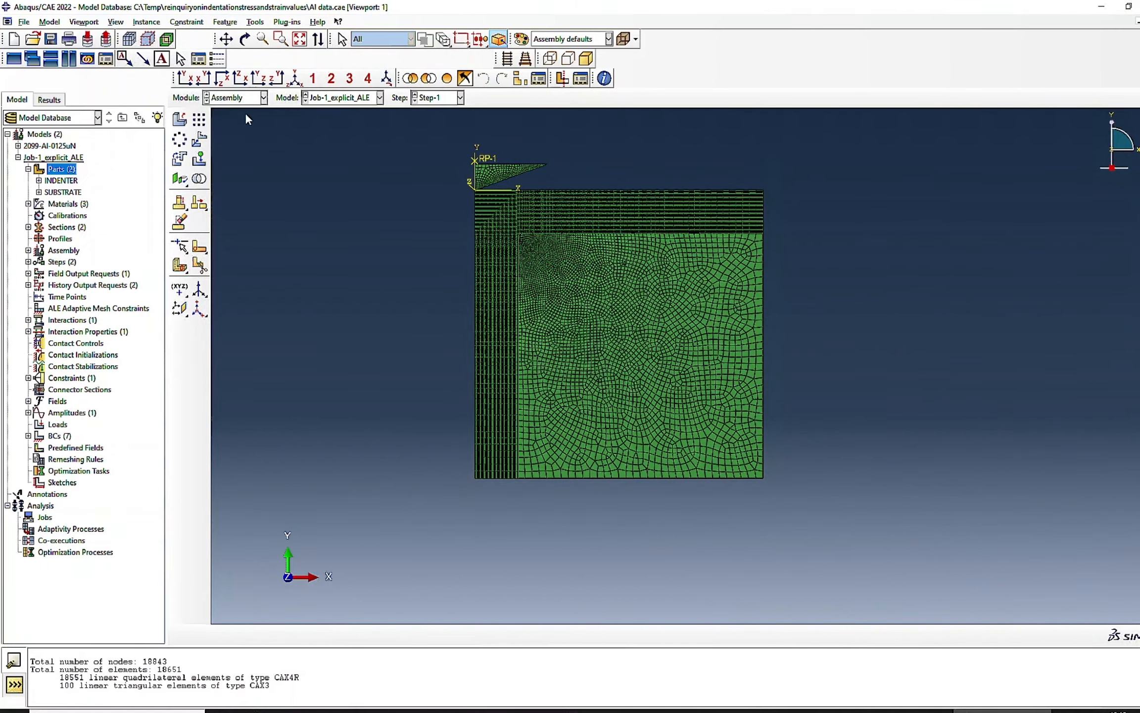
- Review the incrementation, mass scaling and bulk viscosity settings of the explicit dynamic Step-1
click(222, 101)
click(226, 147)
click(199, 120)
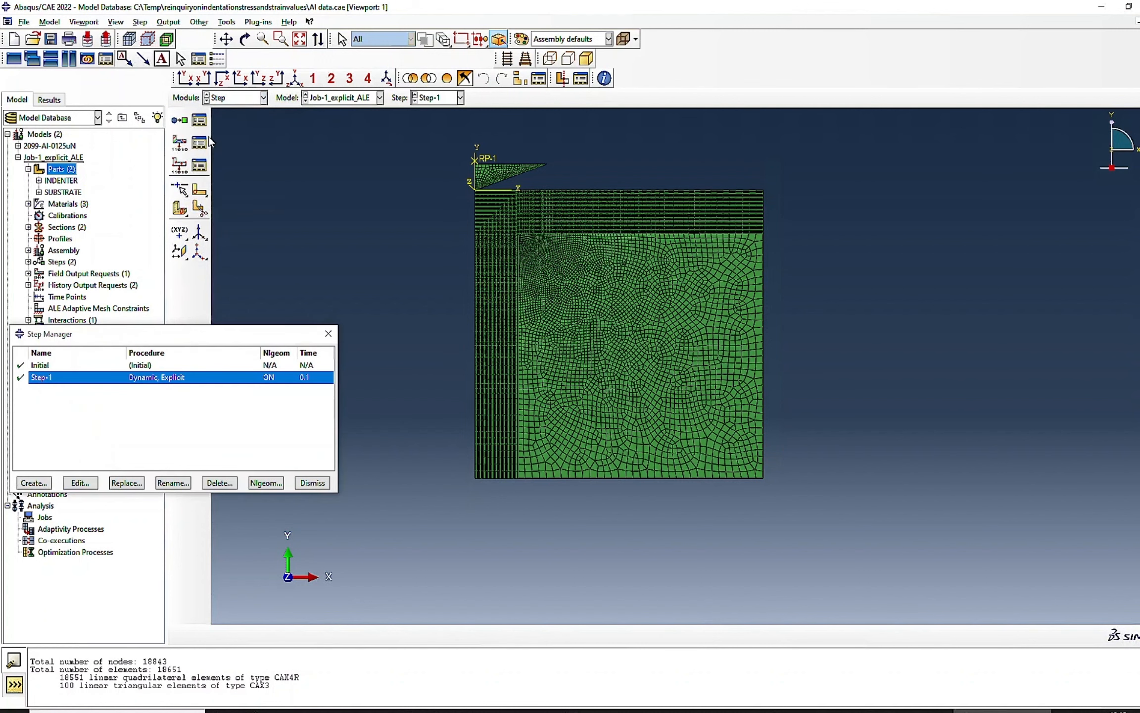
double_click(127, 379)
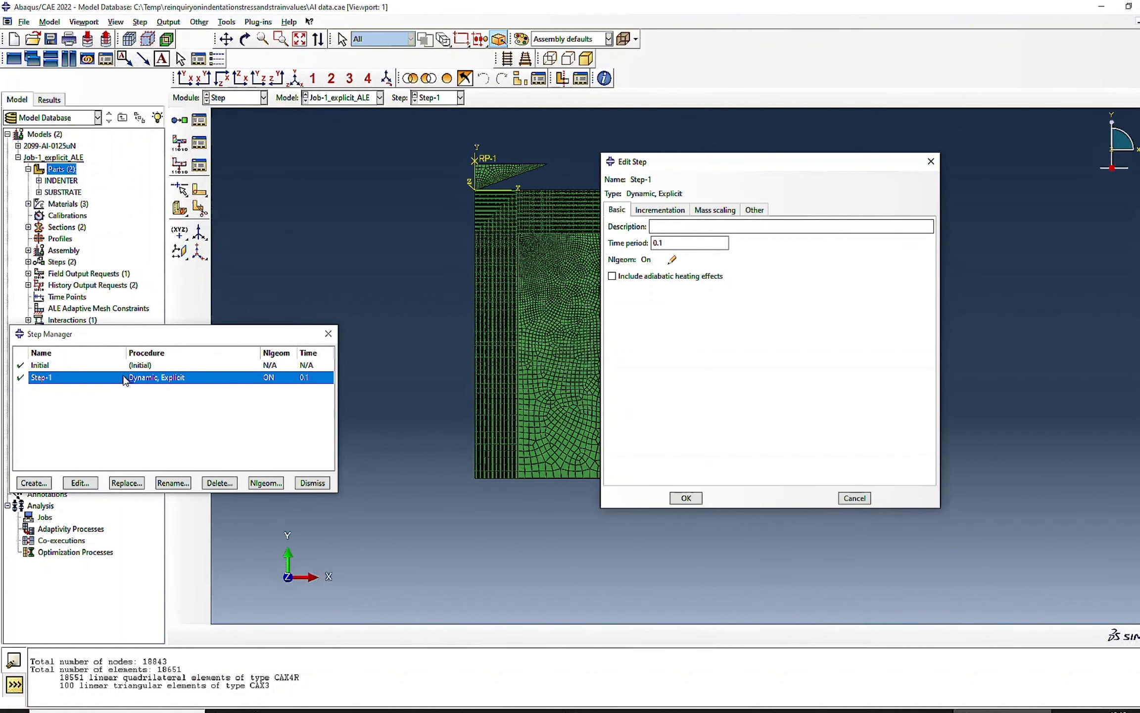
click(669, 211)
click(715, 210)
click(755, 210)
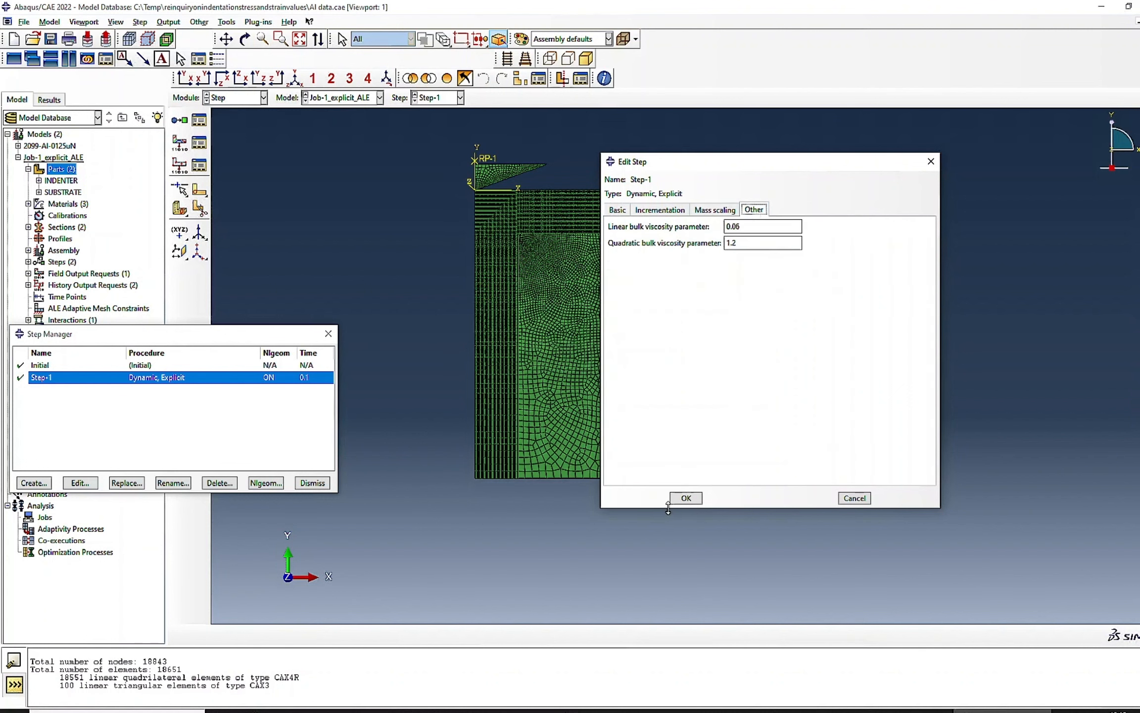
click(702, 212)
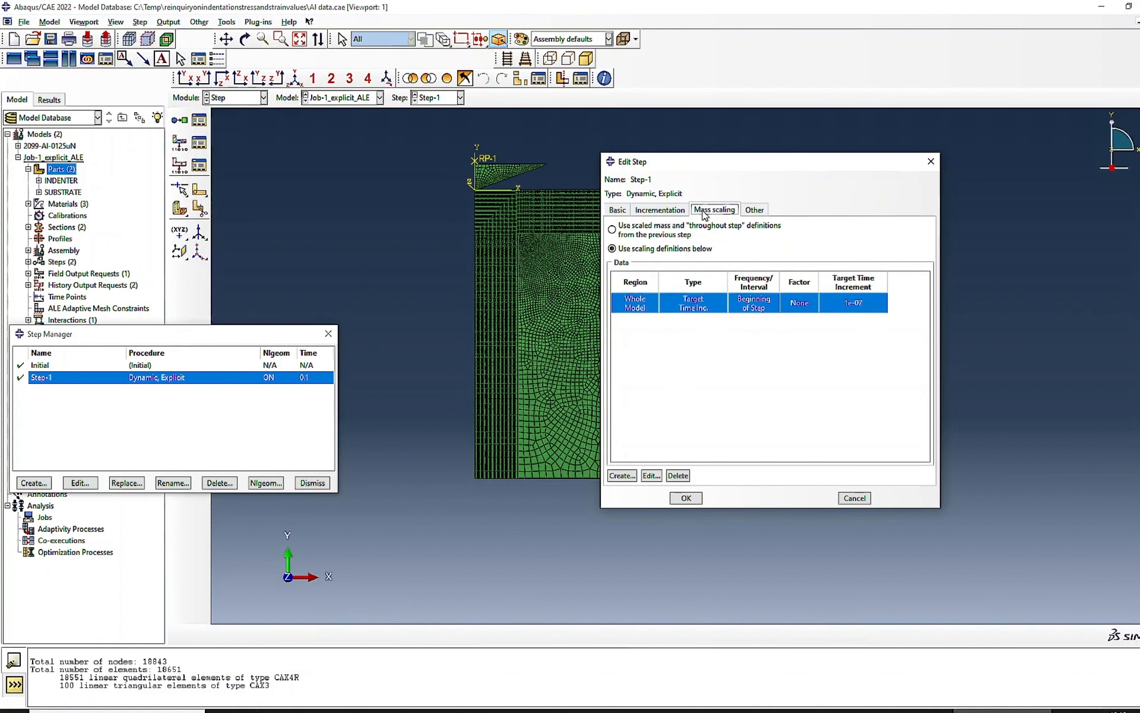
click(685, 498)
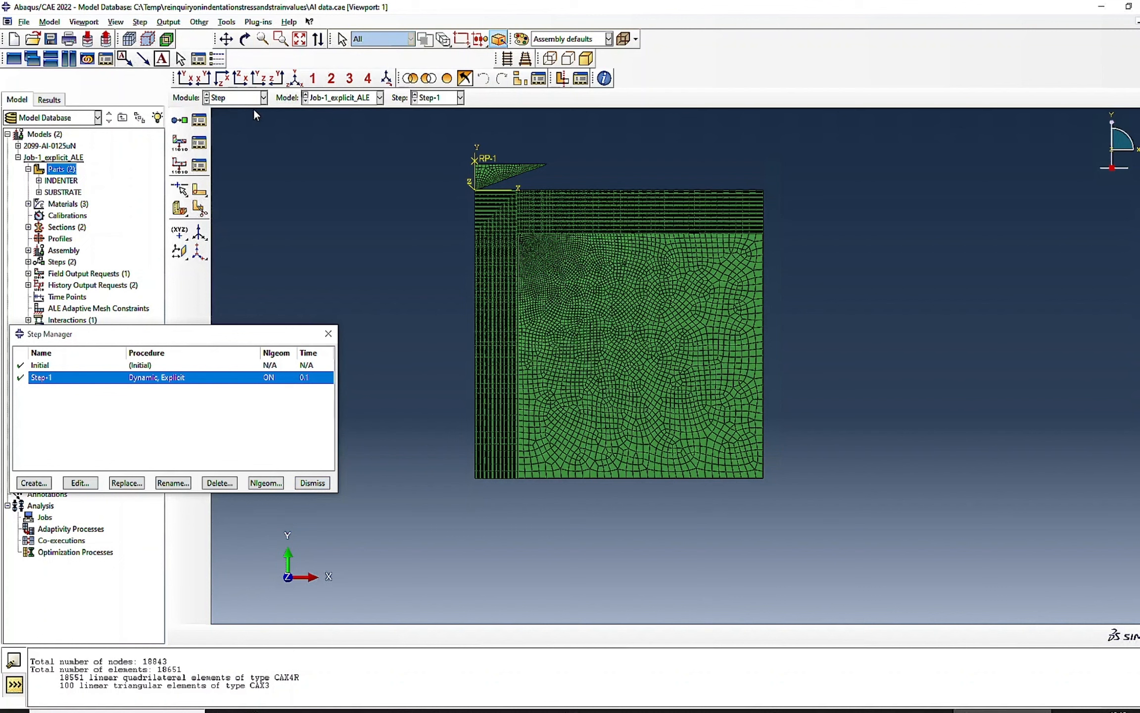
- Review the surface-to-surface contact INT-1-1 between the indenter and substrate in the Interaction module
click(264, 97)
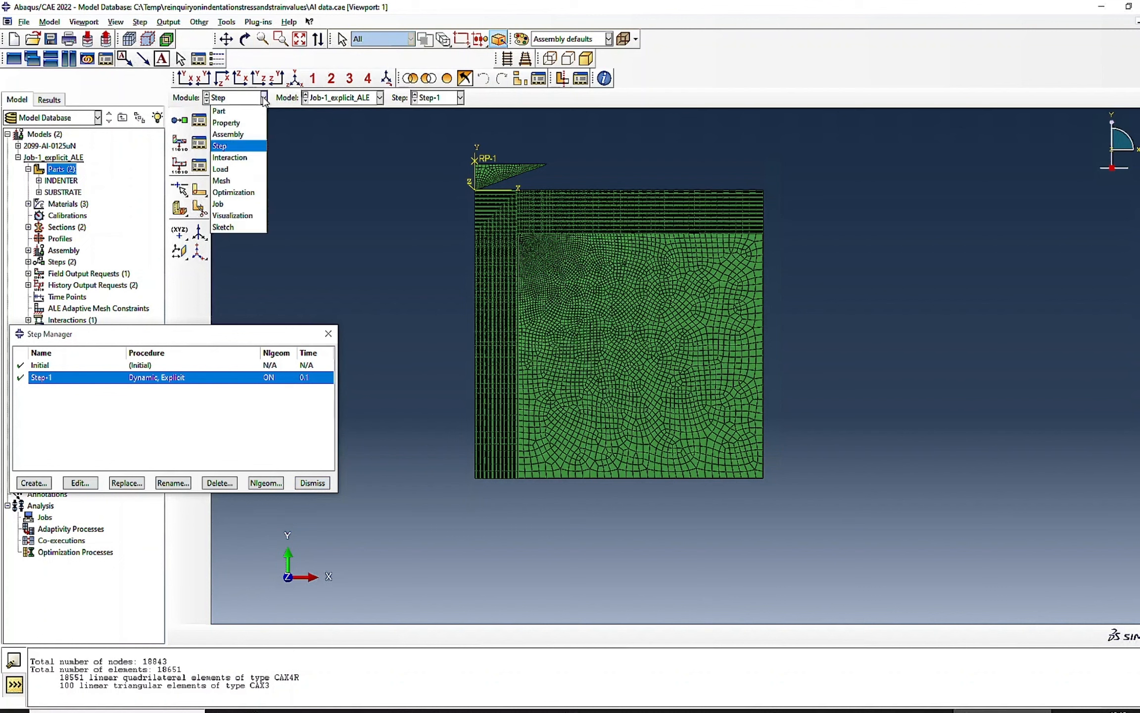
click(228, 157)
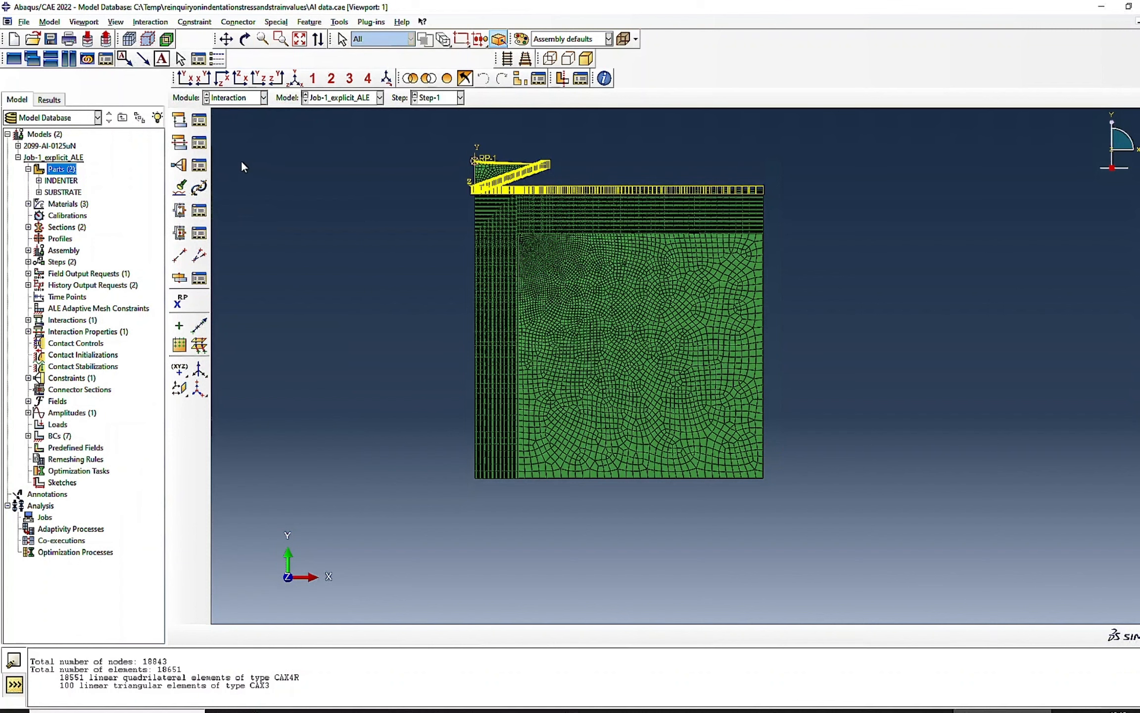
click(199, 120)
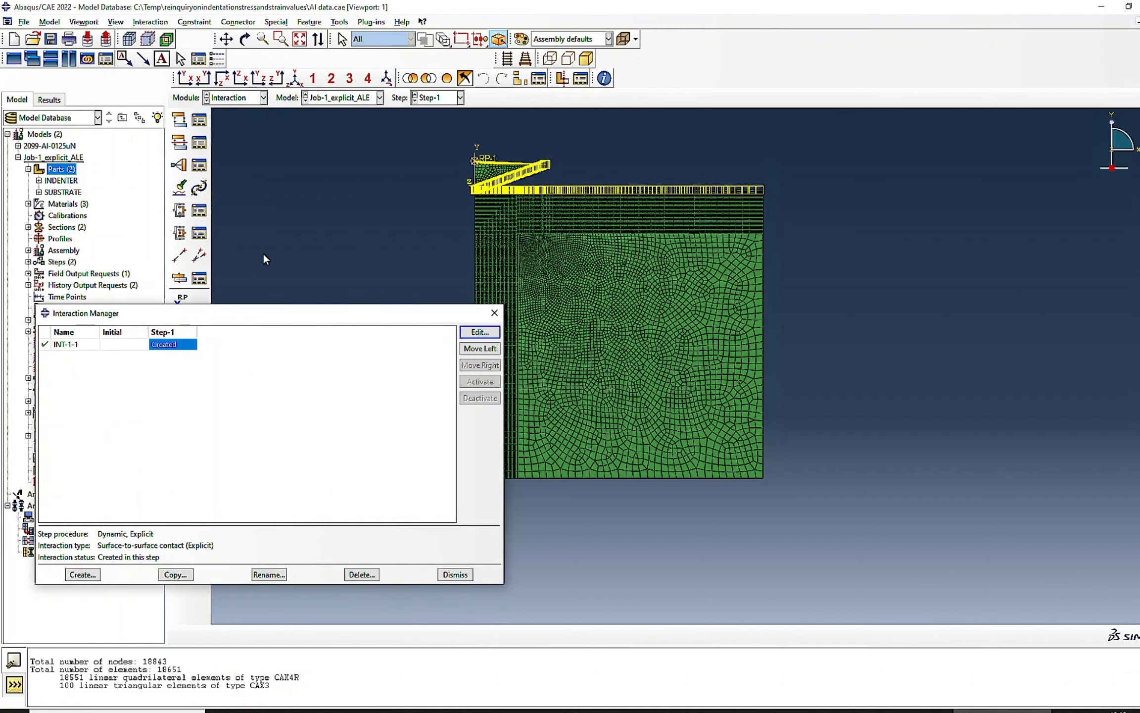
click(479, 332)
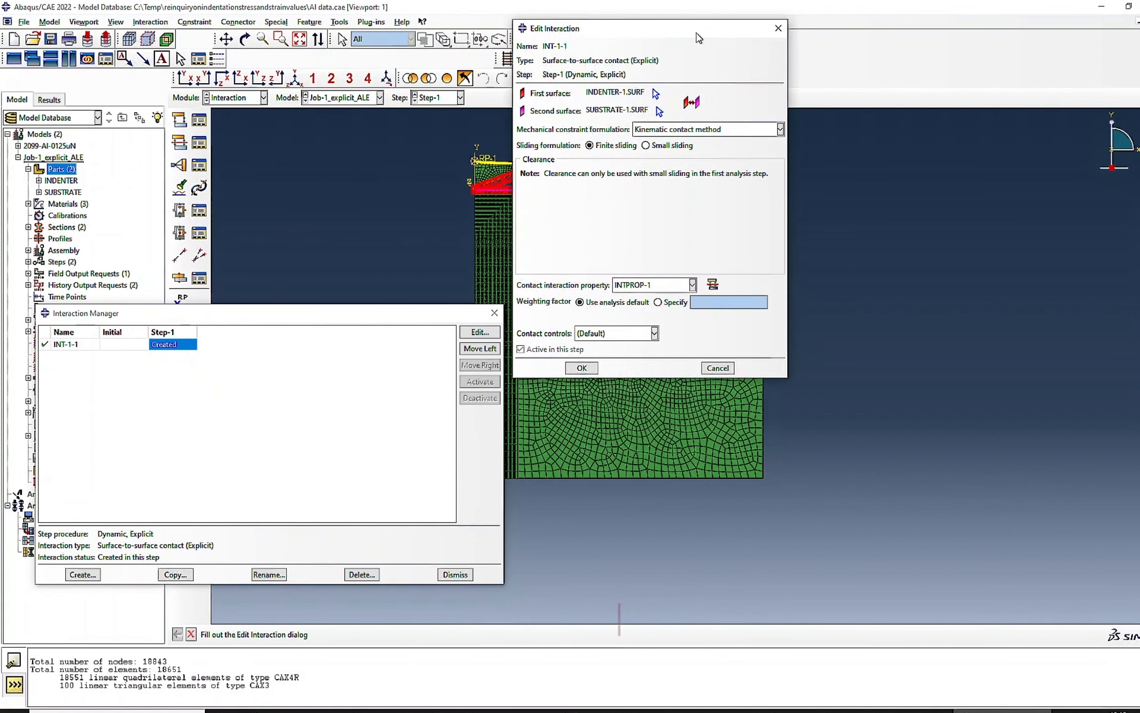
drag(698, 38, 1084, 138)
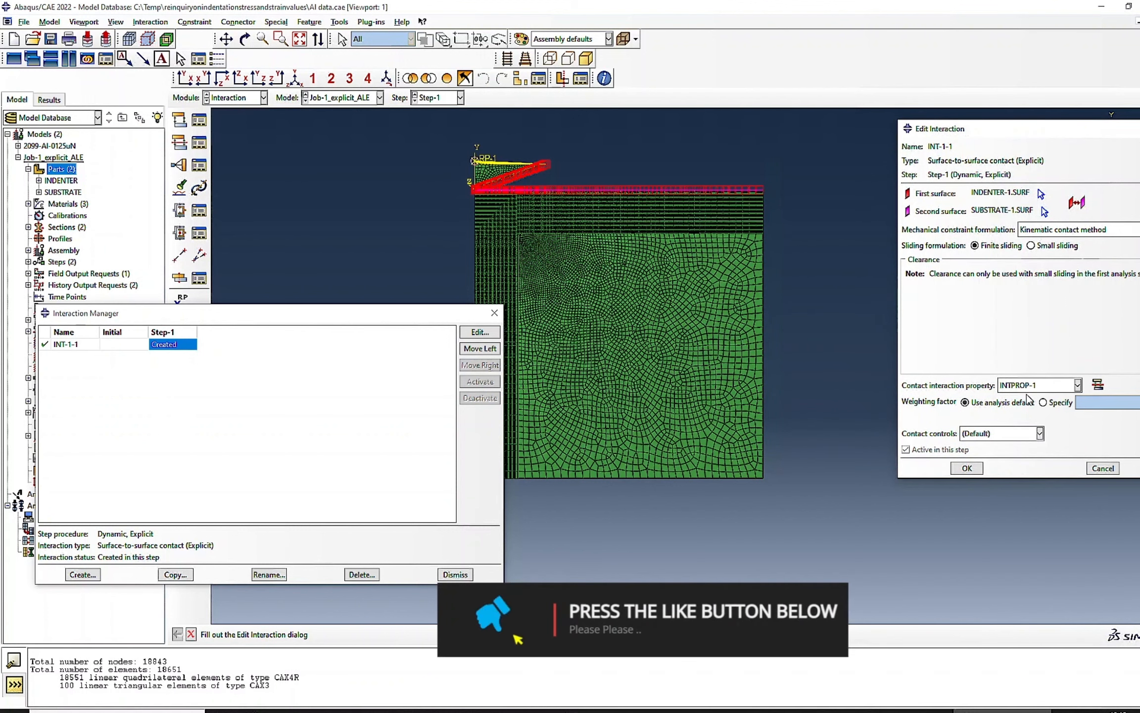
click(1096, 470)
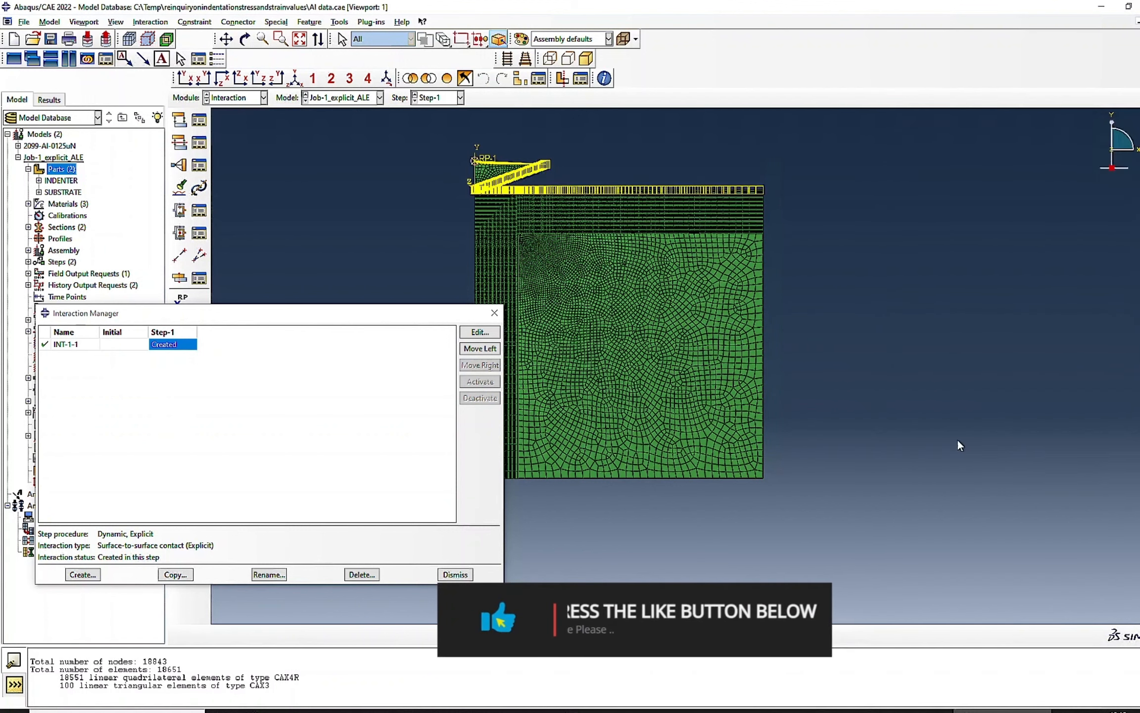
- Review the tangential and normal behavior of the contact property INTPROP-1, then close the interaction list
click(199, 143)
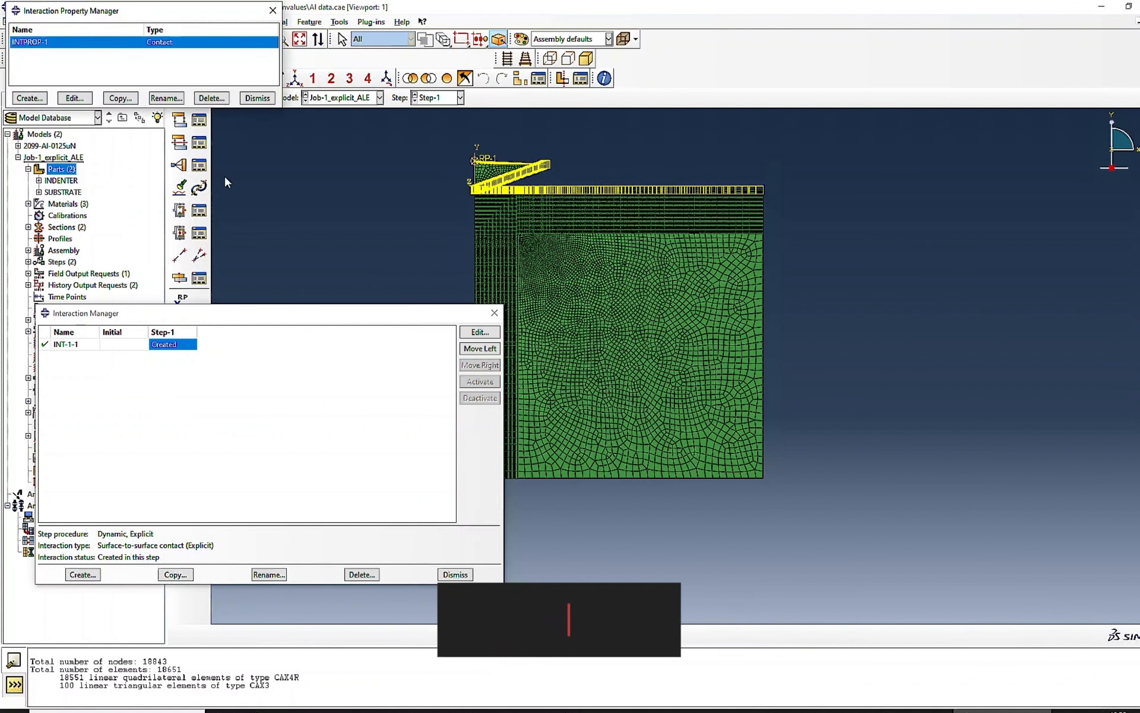
click(76, 98)
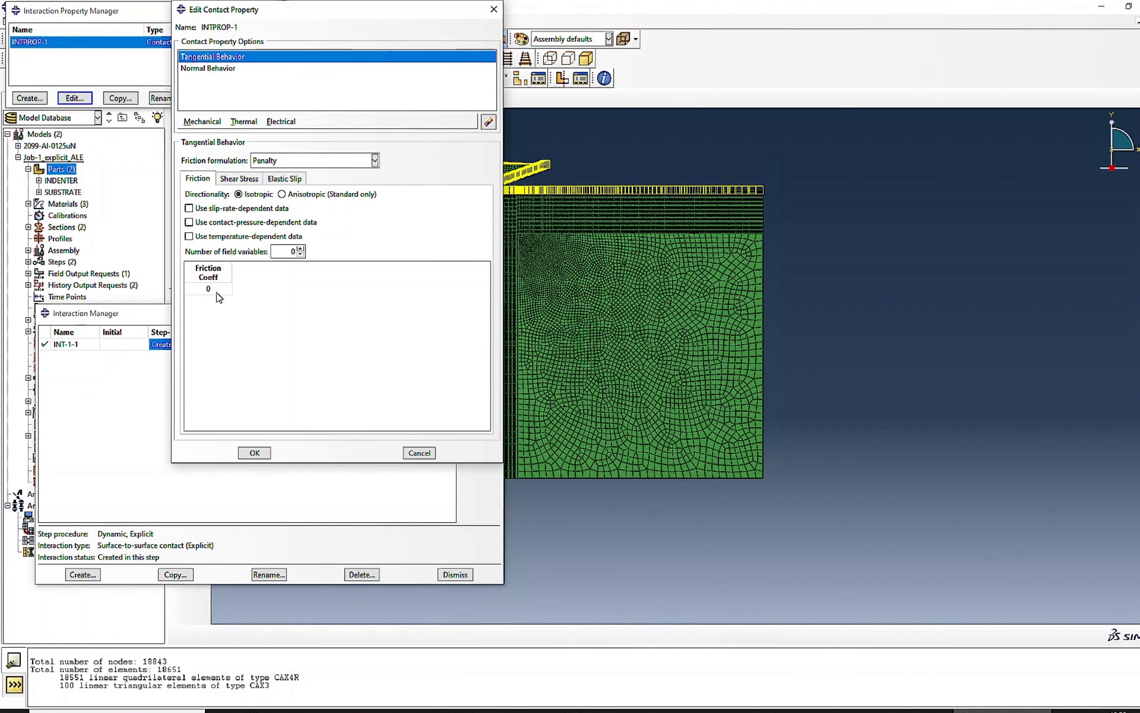
click(206, 69)
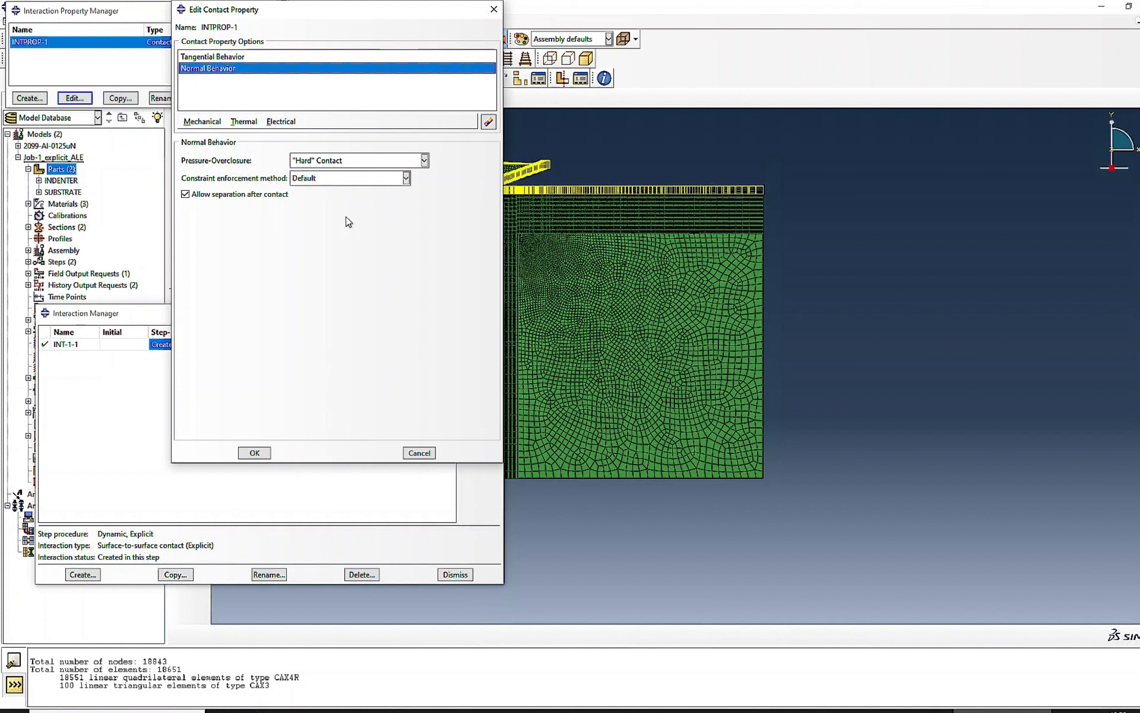
click(255, 453)
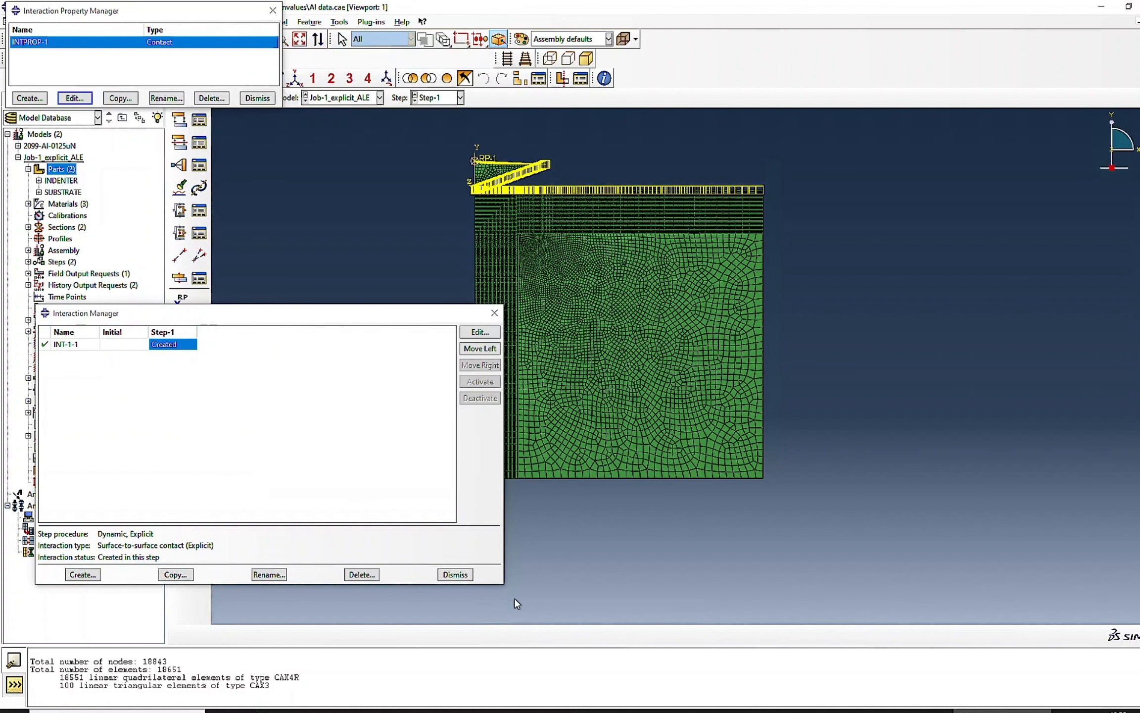
click(455, 575)
- Review the coupling constraint CONSTRAINT-1, including its control point, surface and constrained degrees of freedom
click(199, 165)
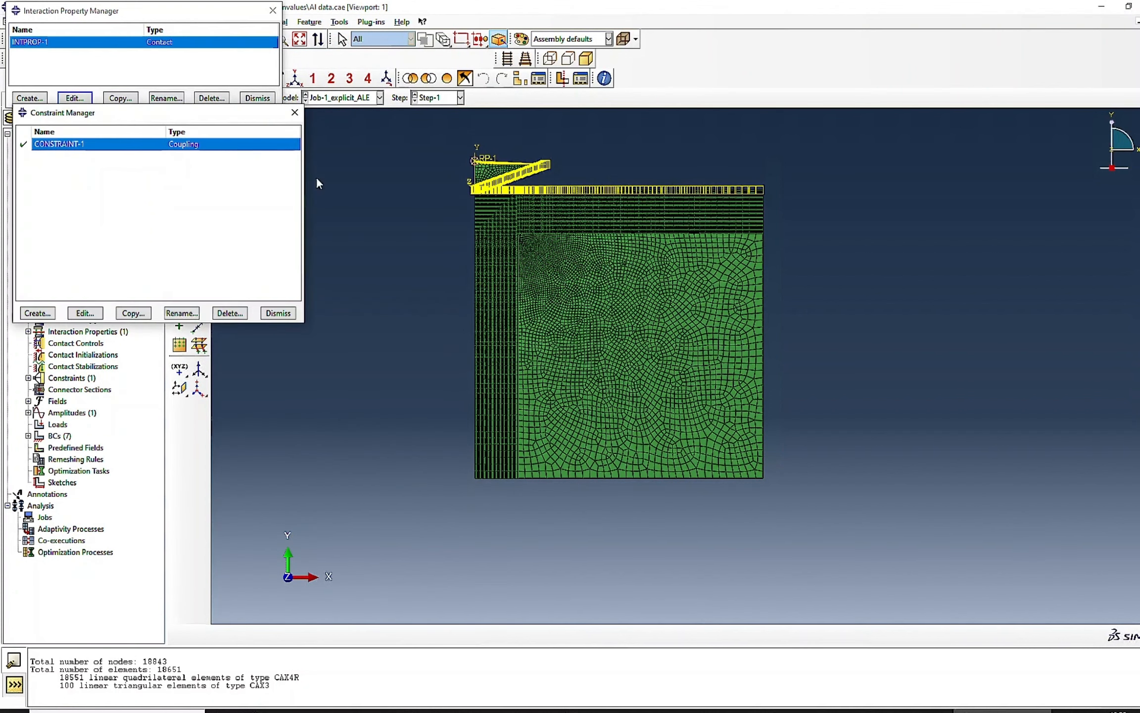
click(84, 313)
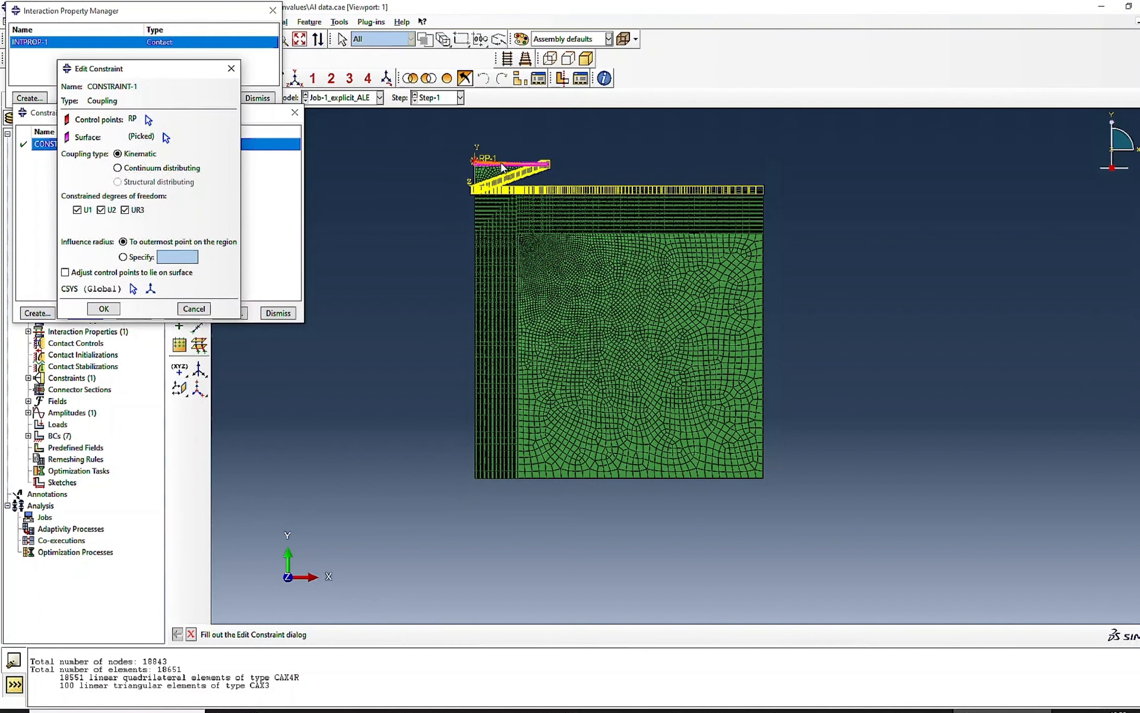
click(194, 309)
click(279, 313)
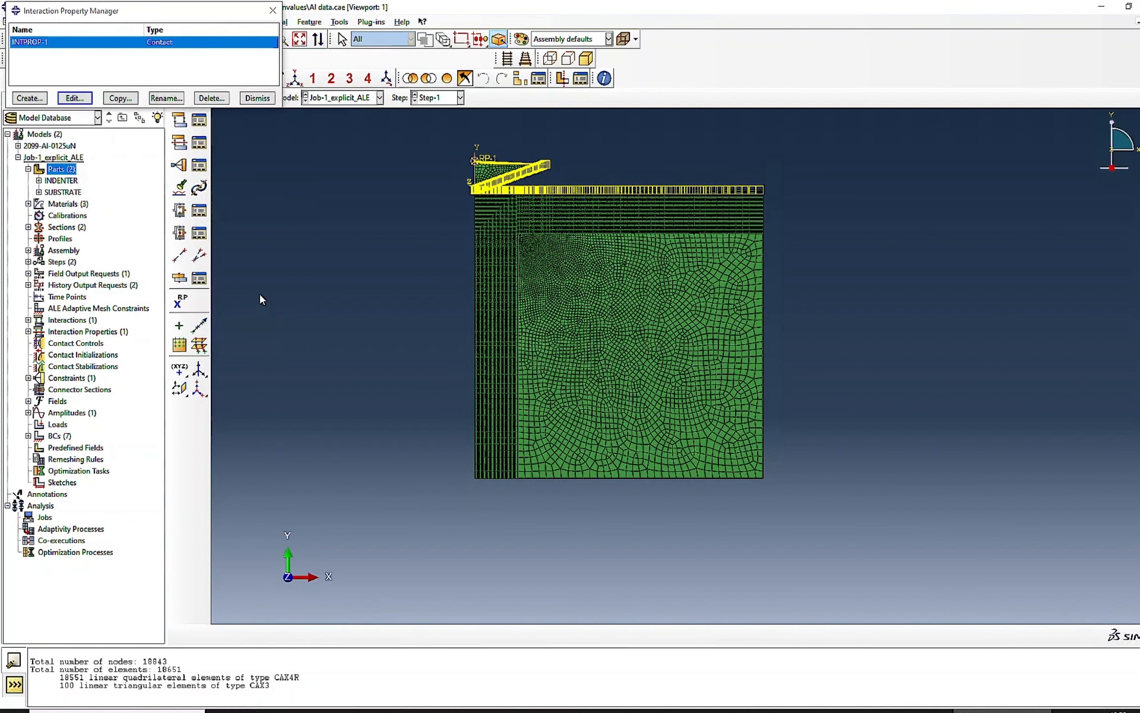
click(199, 165)
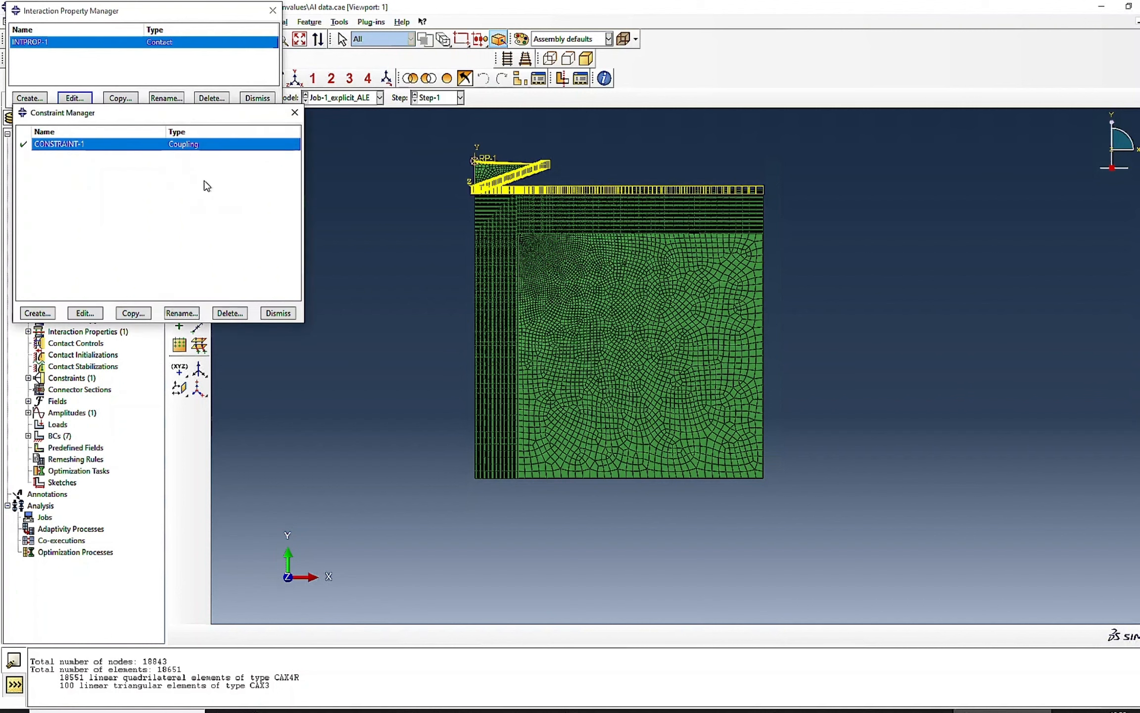
click(85, 311)
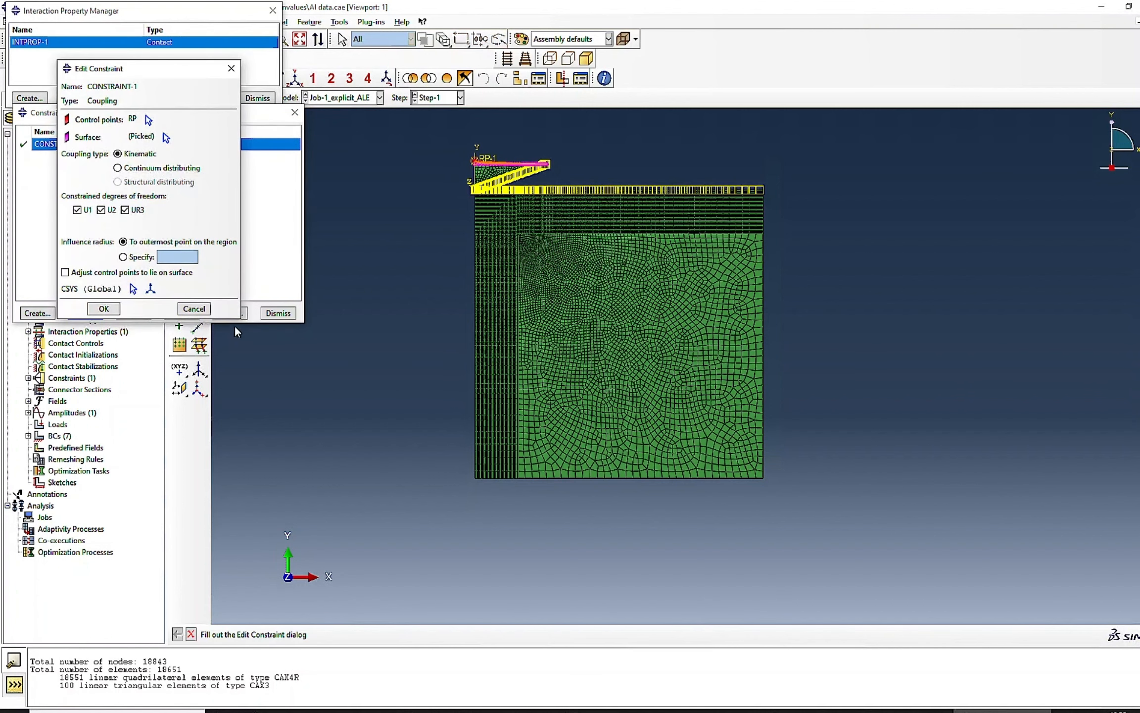
click(193, 308)
click(277, 313)
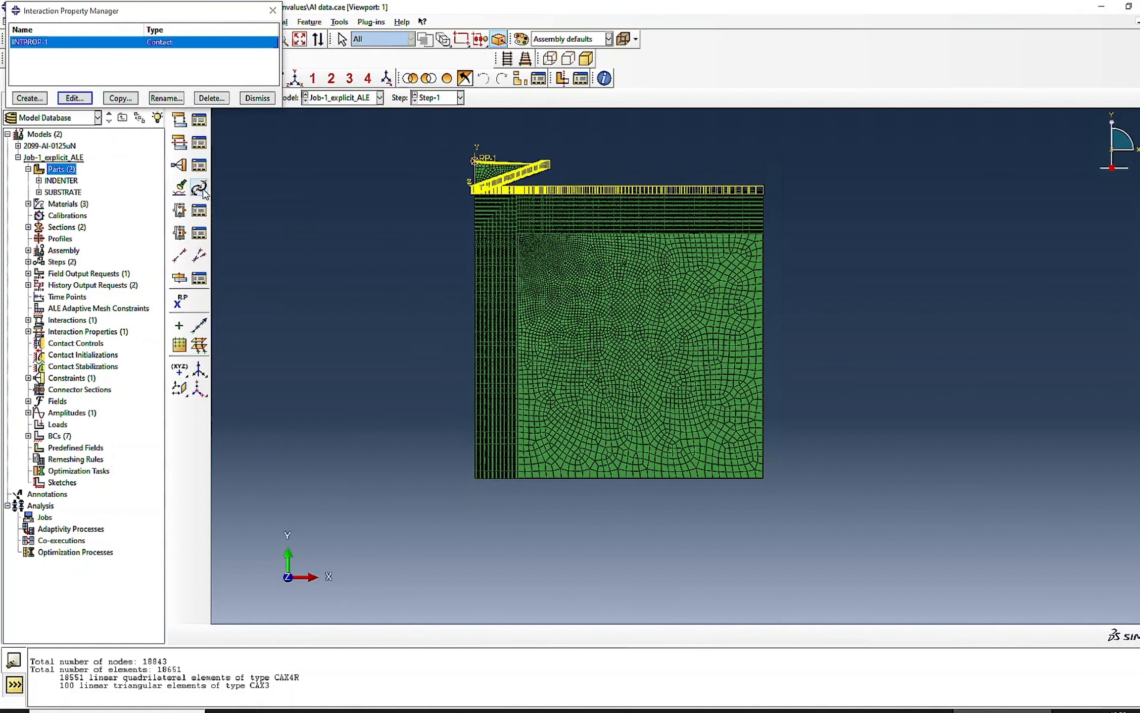
- Check whether the model has any connector section assignments or connector sections
click(199, 211)
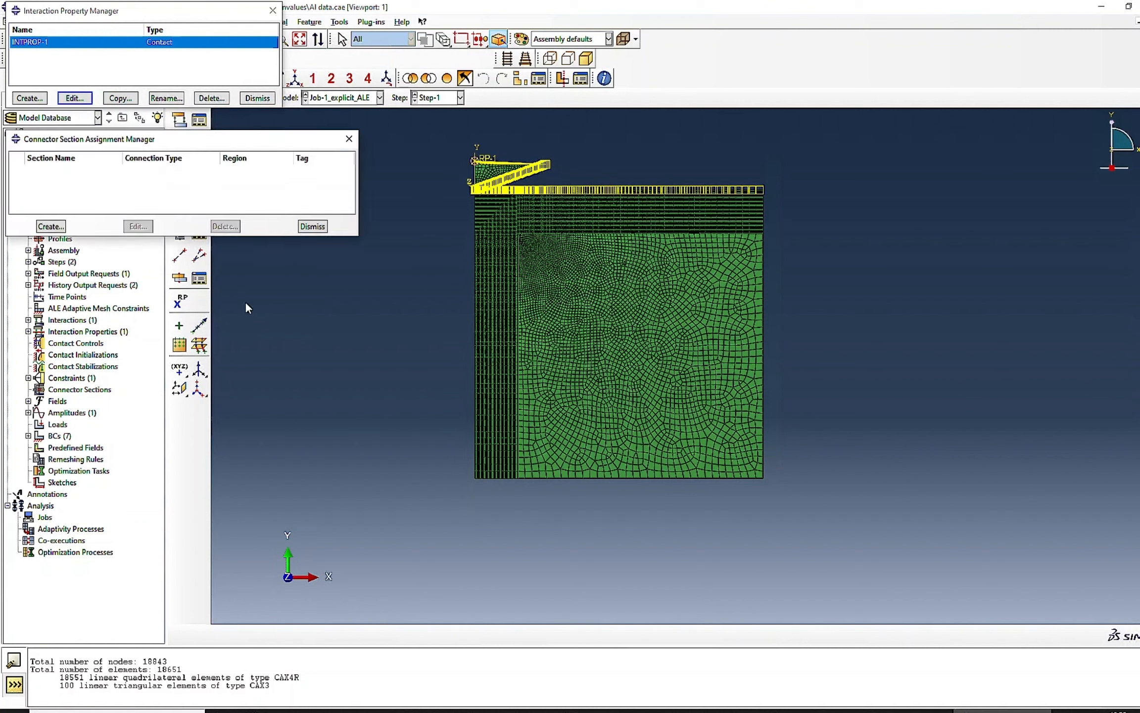
click(313, 226)
click(199, 234)
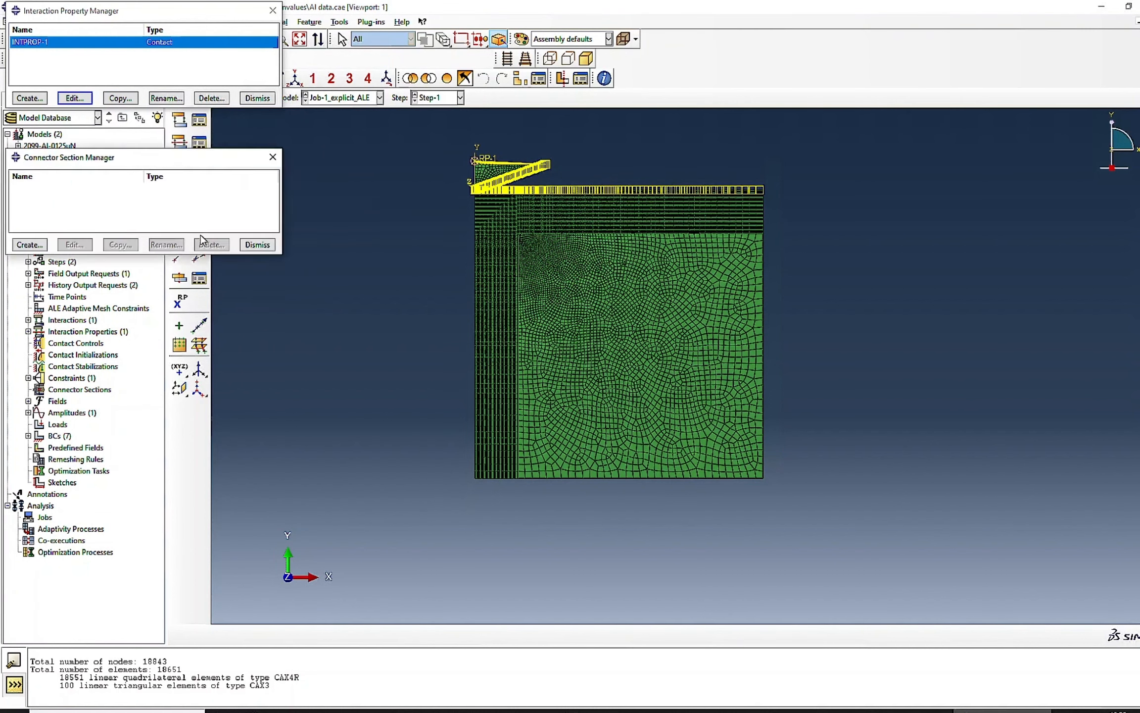
click(257, 244)
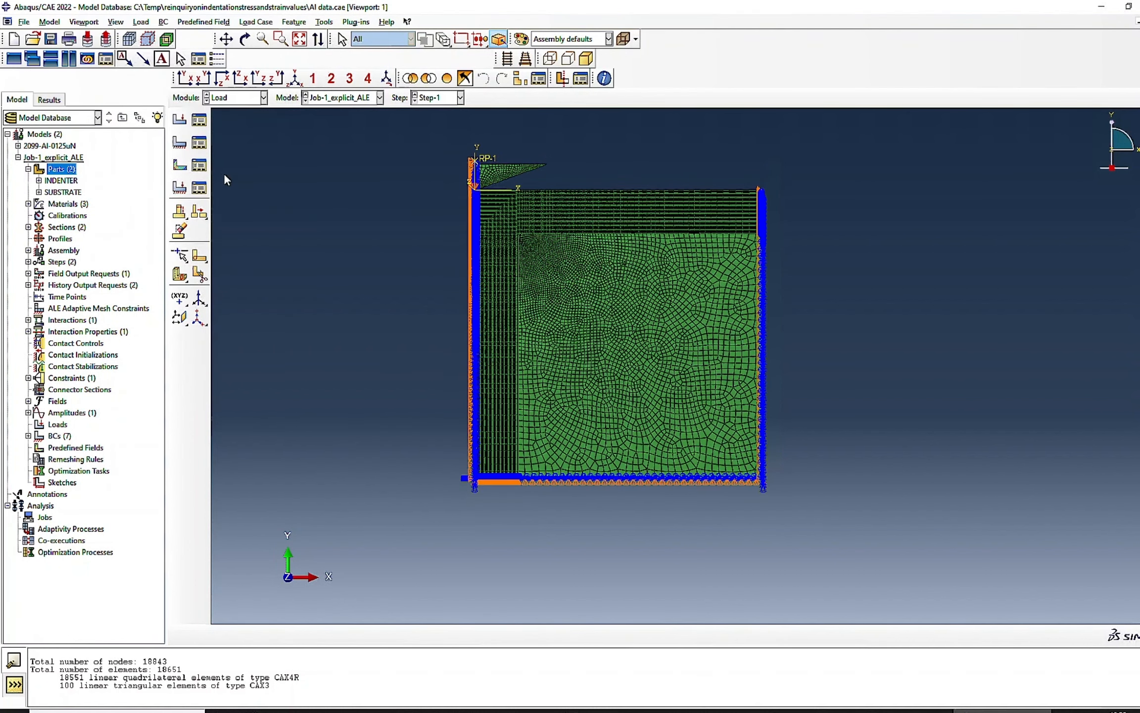
- Check the model's loads in the Load module and review the U1 displacement boundary condition Disp-BC-5
click(199, 120)
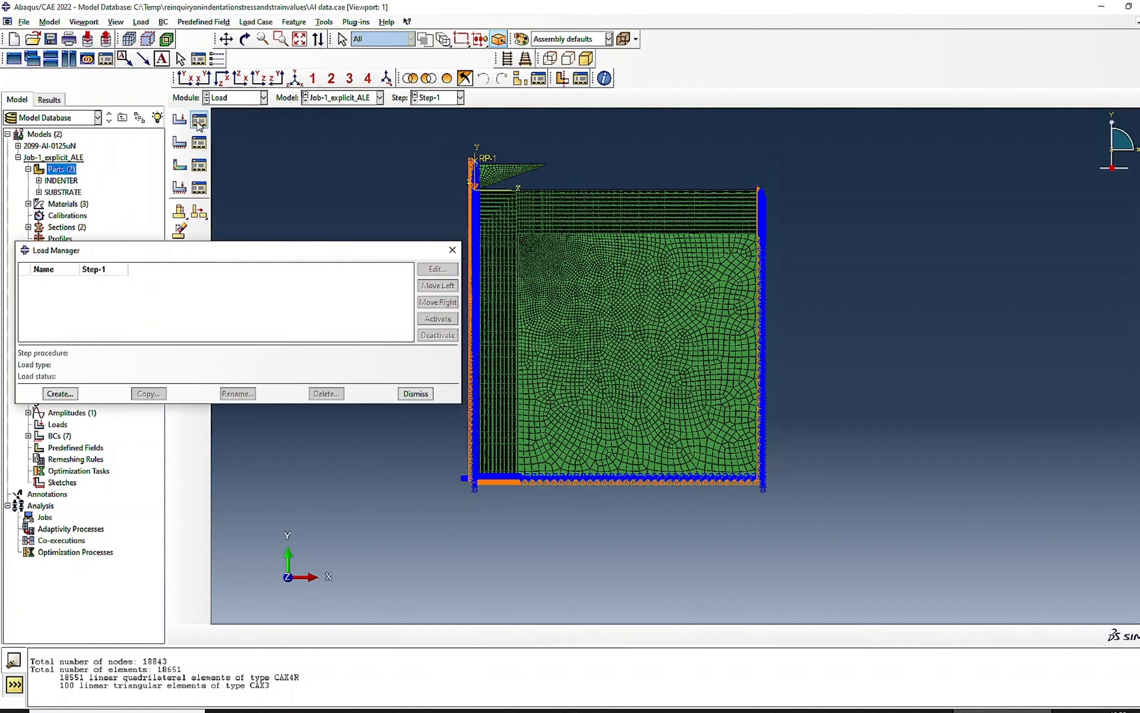
click(415, 393)
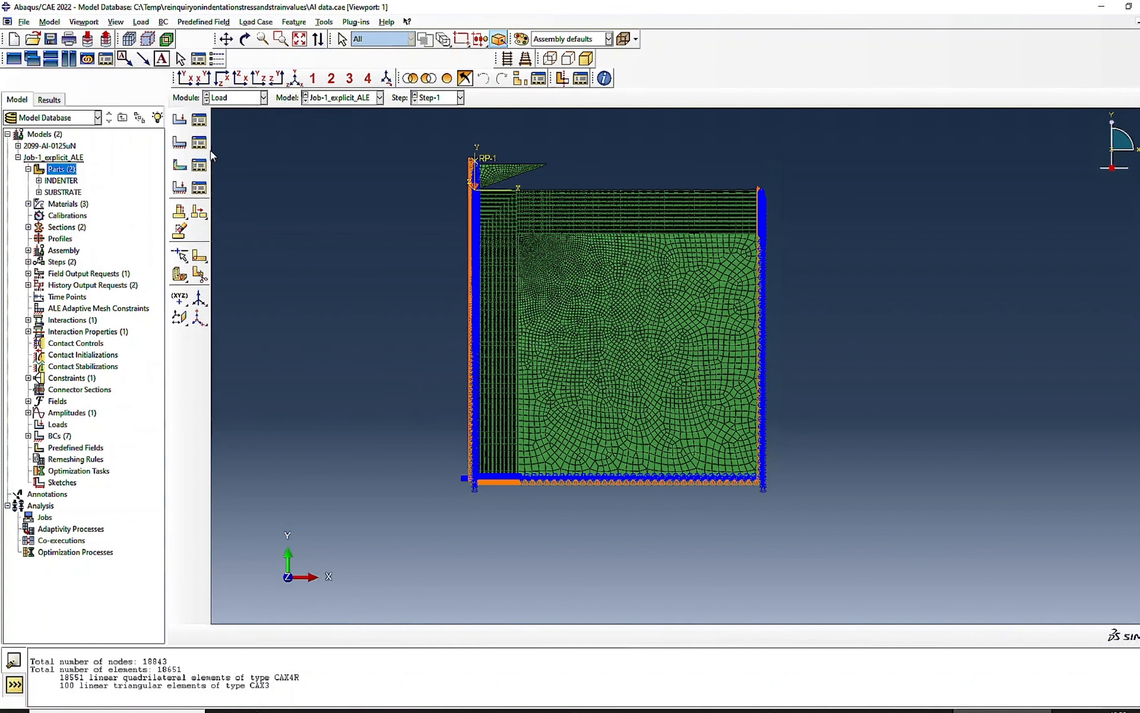
click(199, 143)
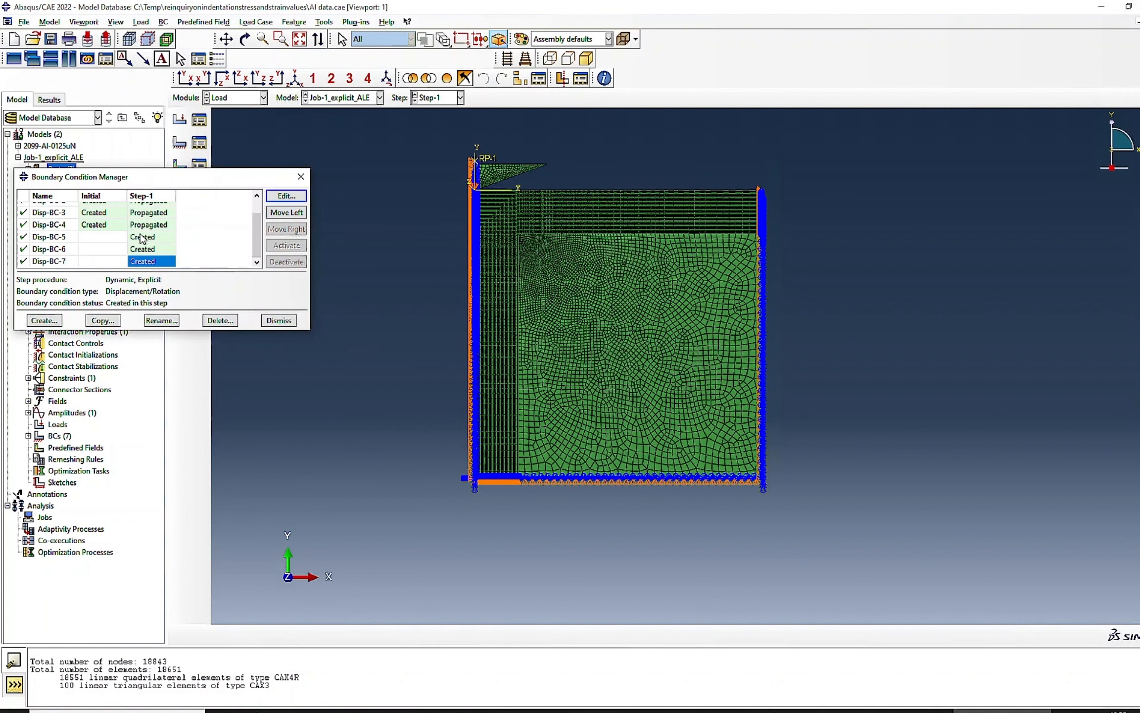
double_click(142, 236)
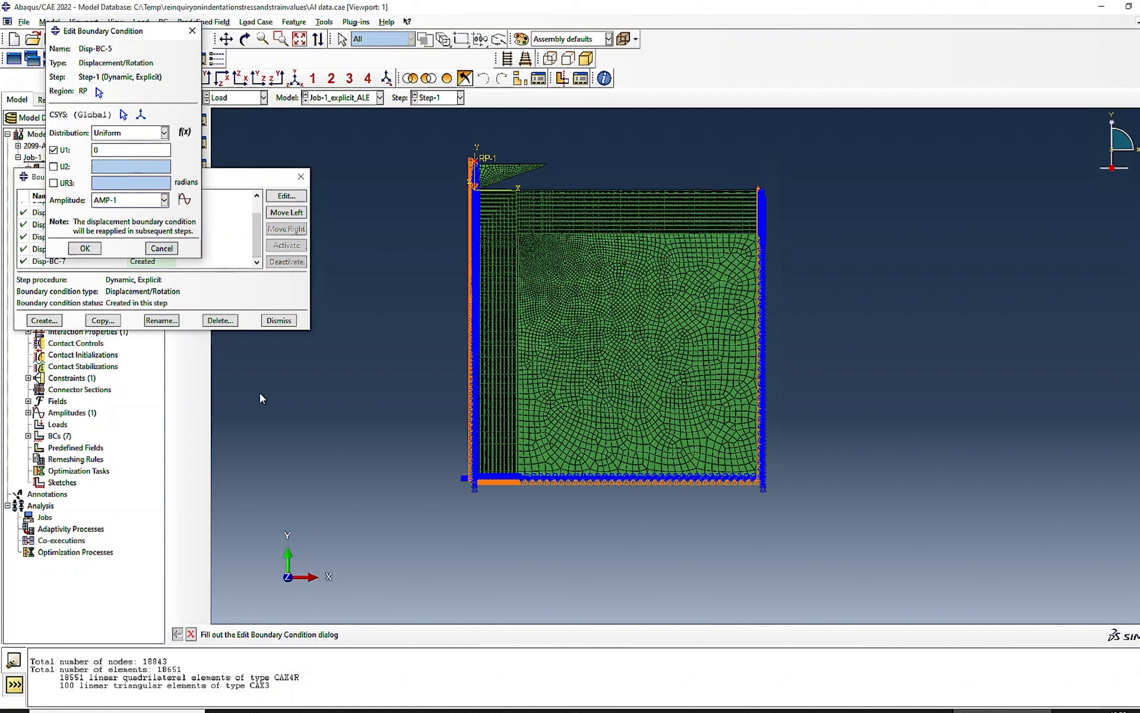
click(162, 248)
- Check the experimental curve's peak displacement in Excel and change the decimal digits of Disp-BC-6's U2 displacement in Abaqus to 365
double_click(140, 249)
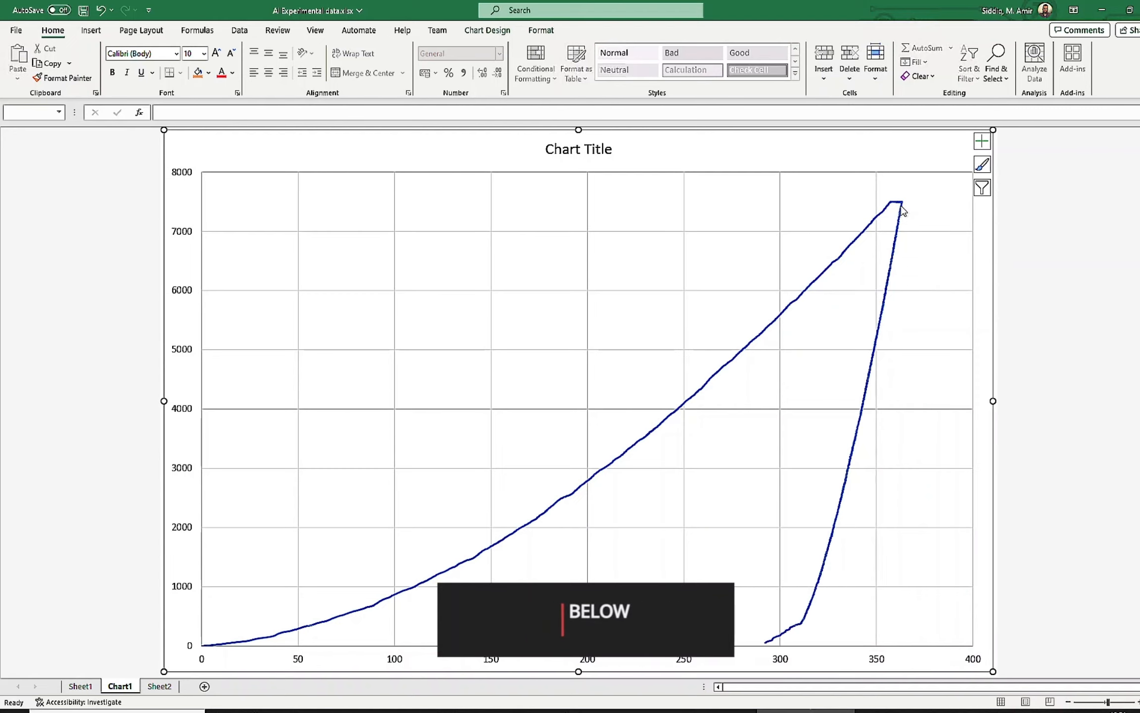
mouse_move(902, 207)
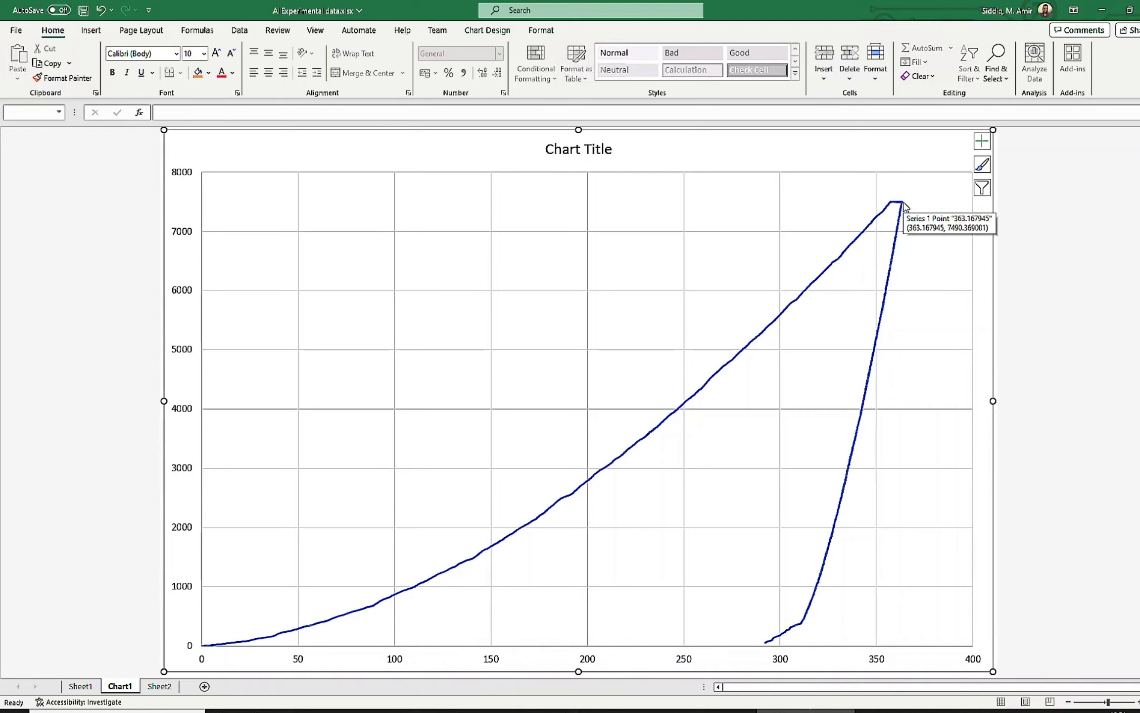
click(1102, 11)
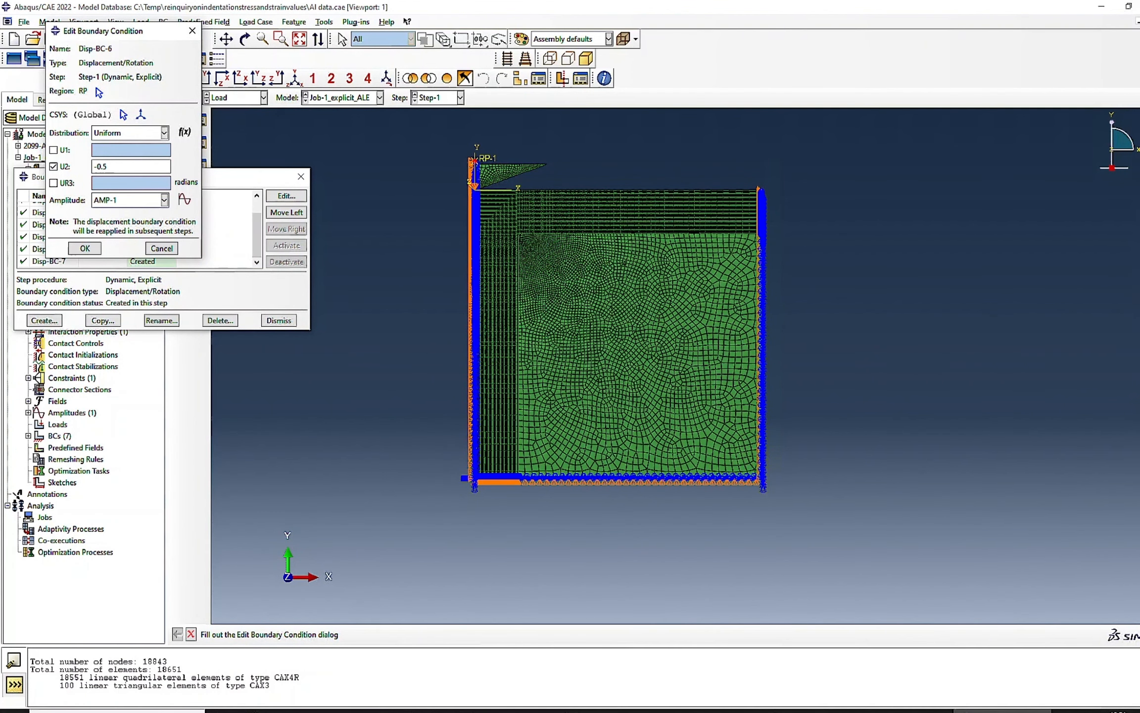
double_click(106, 167)
text(365)
click(85, 248)
- Review boundary condition Disp-BC-7 and the initial-step symmetry boundary conditions Disp-BC-1 to Disp-BC-4, including their regions
double_click(157, 261)
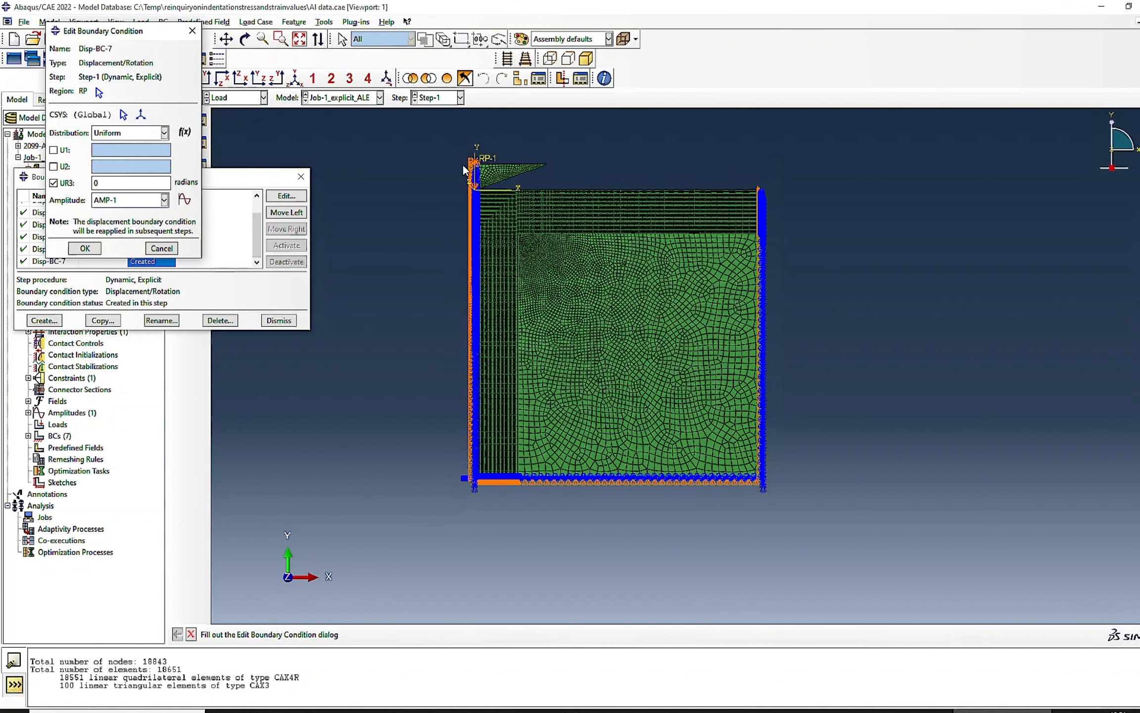
click(84, 248)
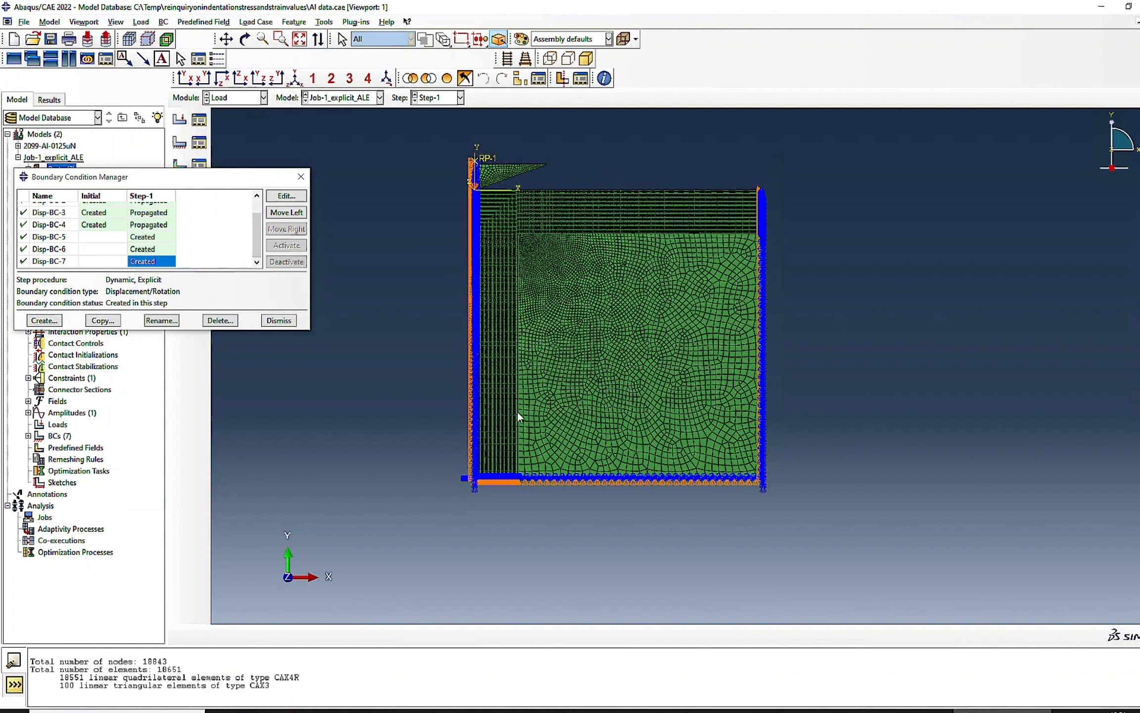
scroll(101, 256, up, 1)
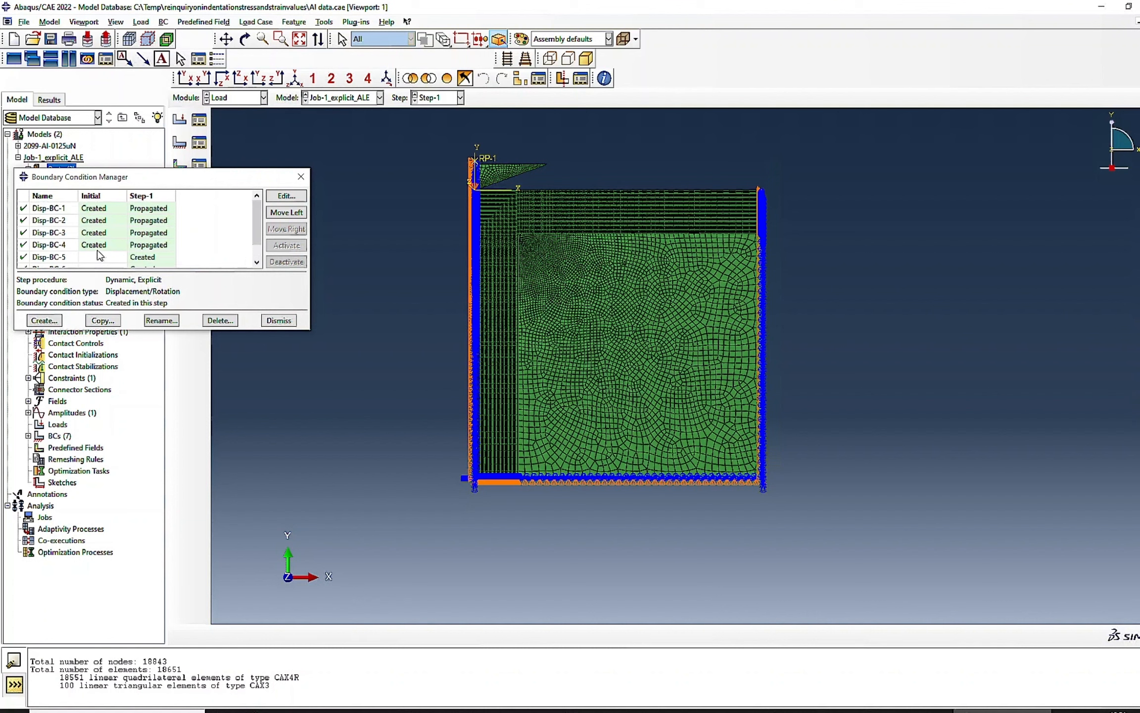
double_click(99, 209)
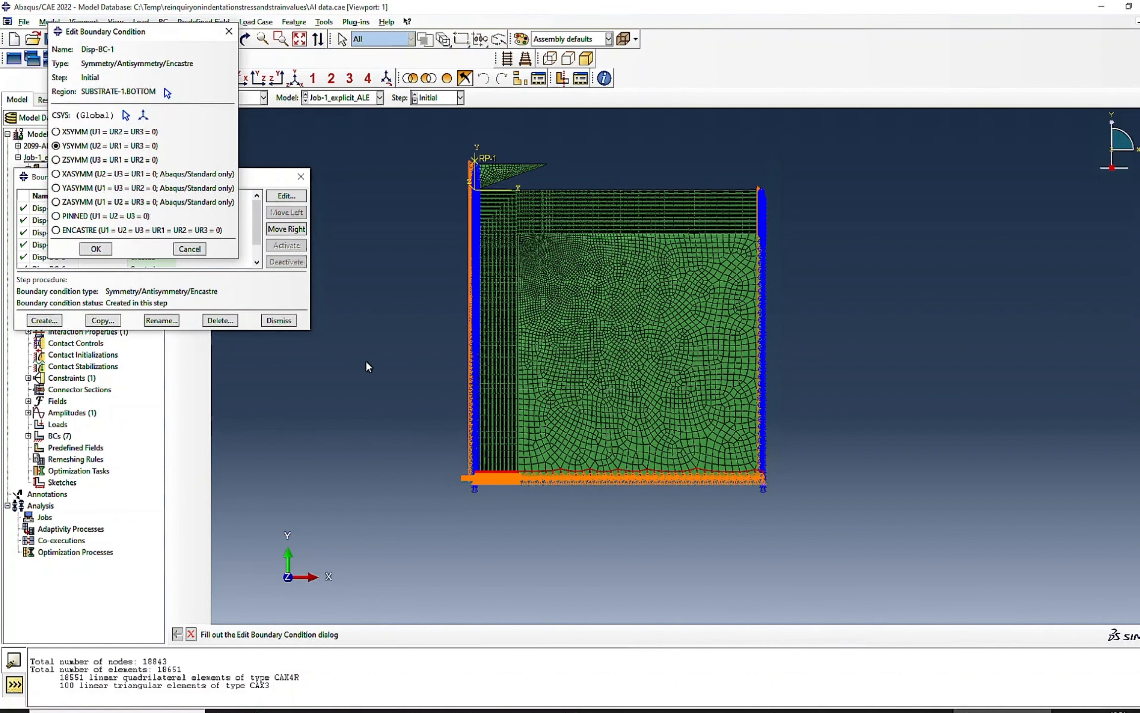
click(193, 249)
double_click(89, 221)
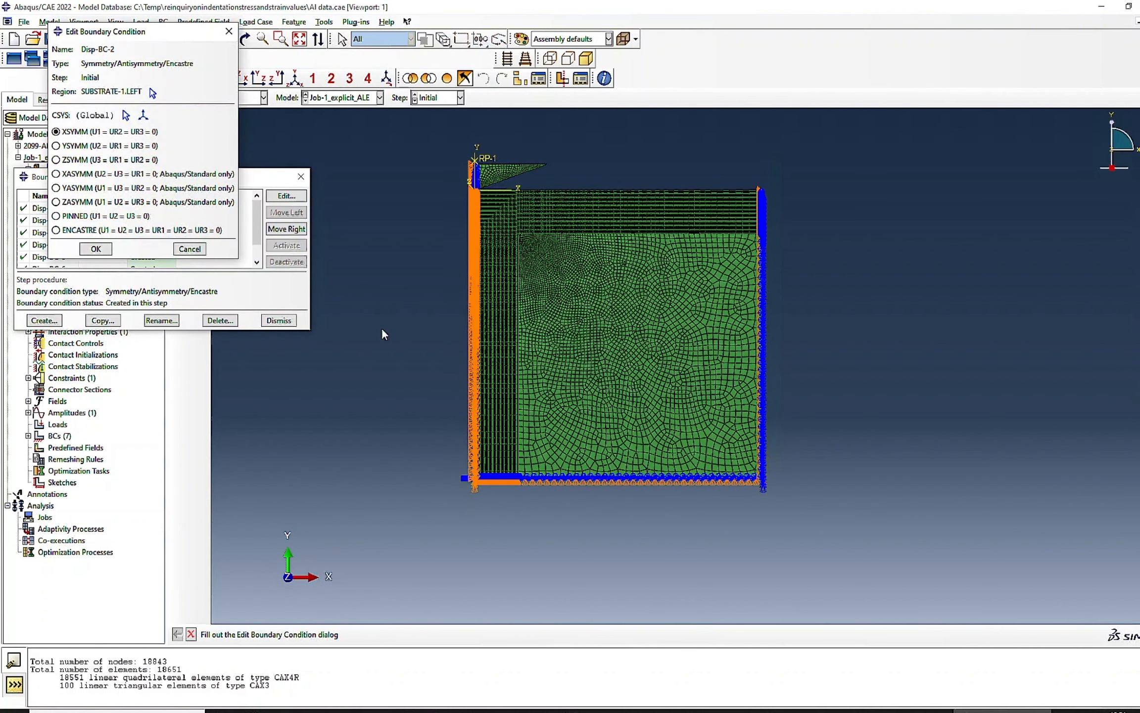
click(197, 250)
double_click(92, 233)
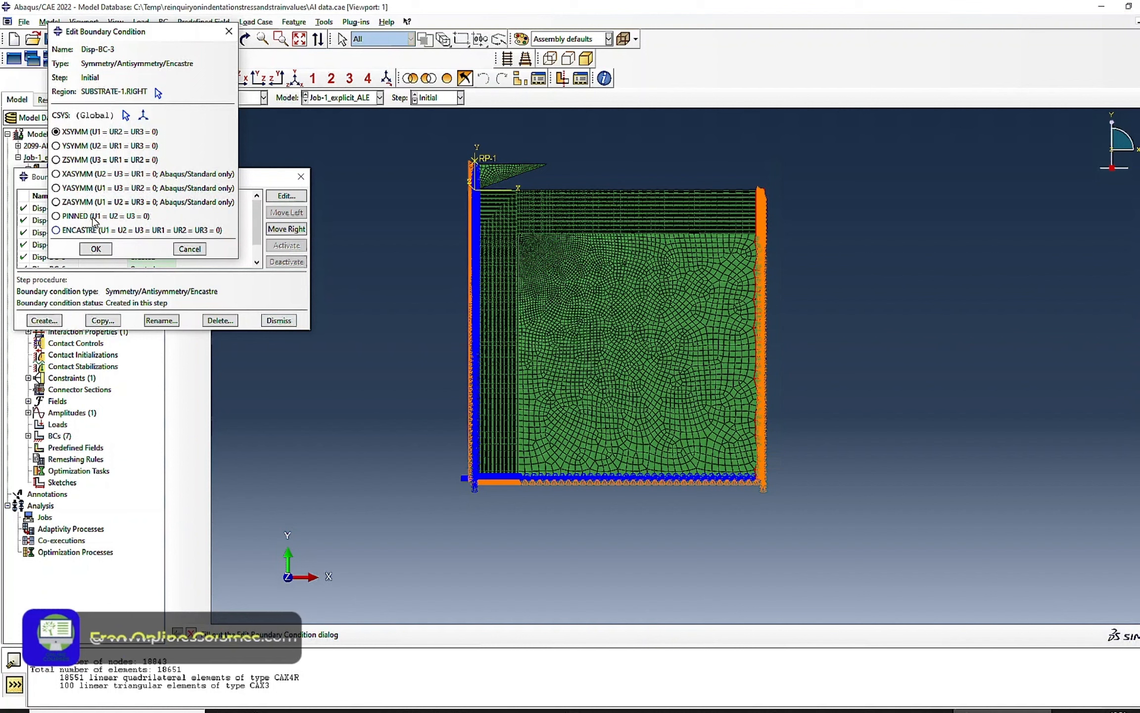
click(190, 249)
double_click(105, 245)
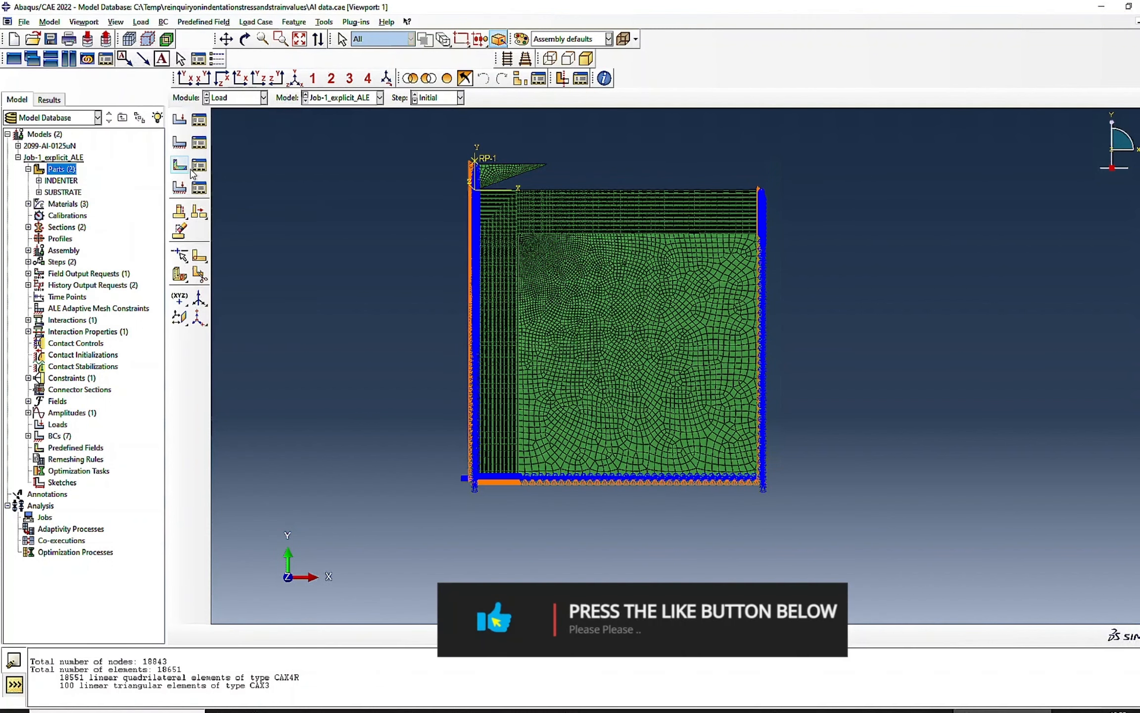
- Check whether the model has any predefined fields or load cases
click(199, 168)
click(289, 265)
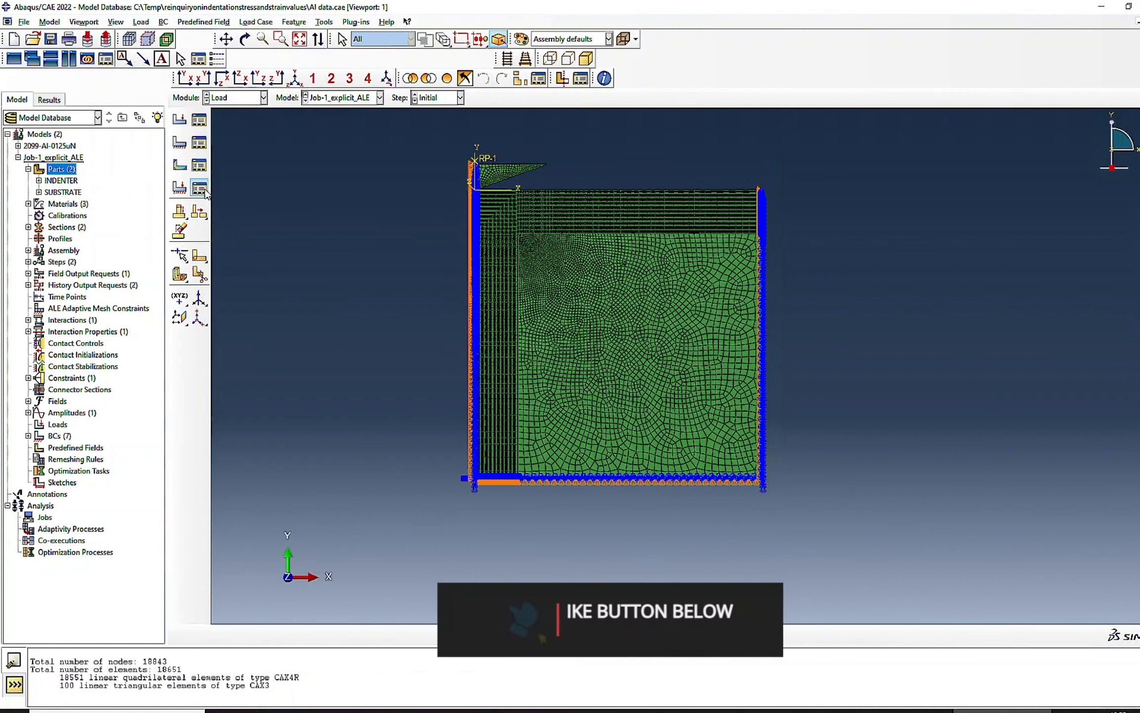
click(199, 188)
click(222, 187)
- Switch to the Mesh module and check the element type assigned to the INDENTER part
click(241, 101)
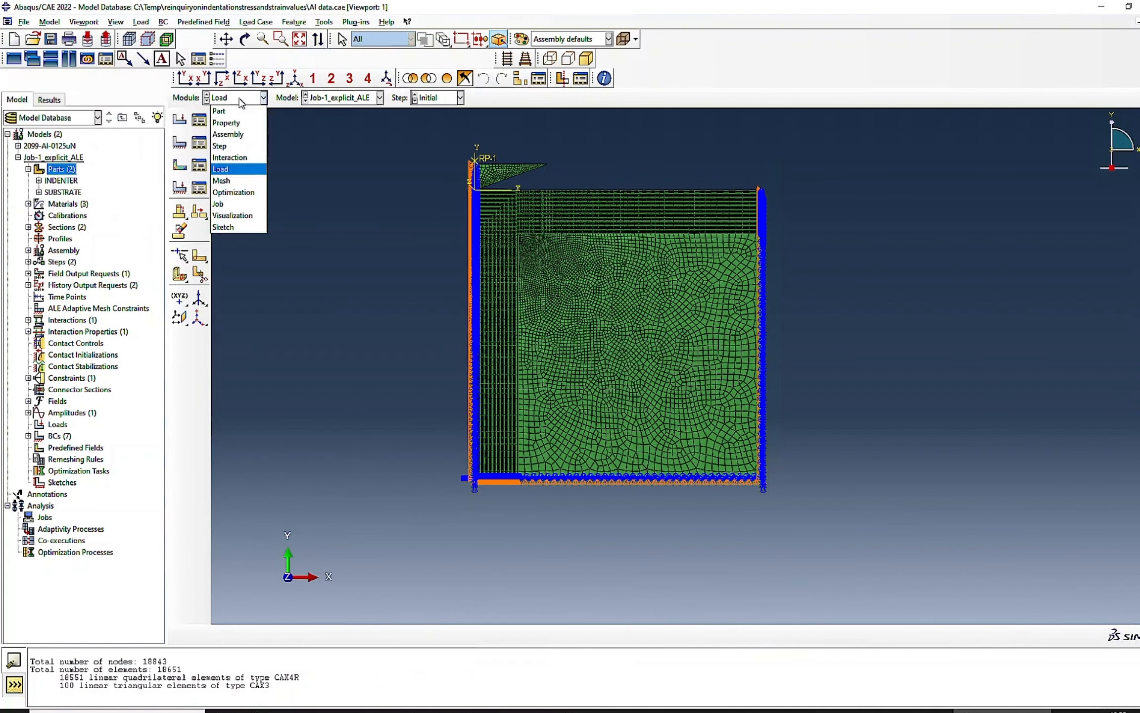
click(221, 180)
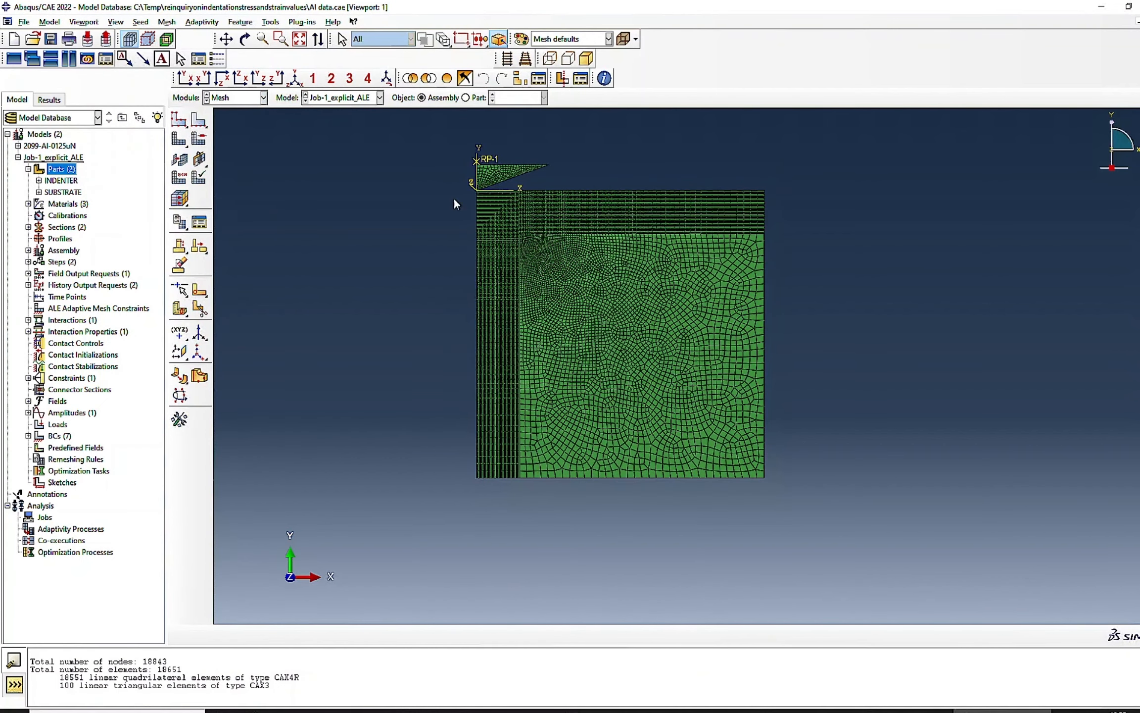
click(466, 98)
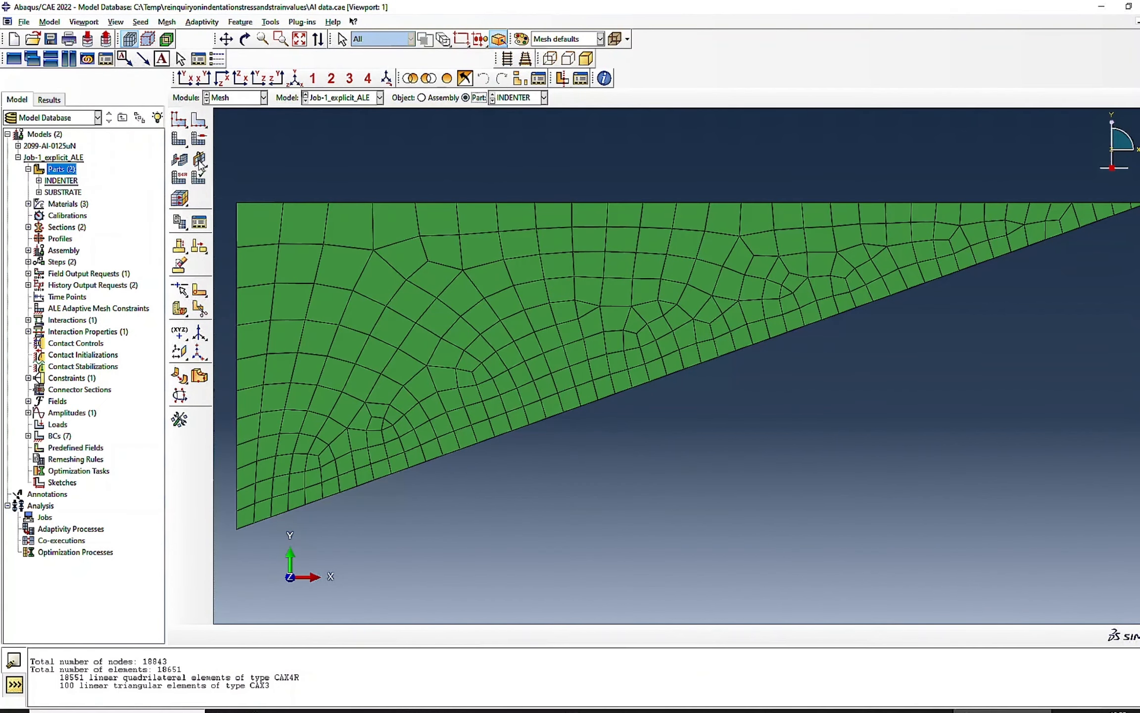
click(179, 178)
drag(271, 171, 517, 376)
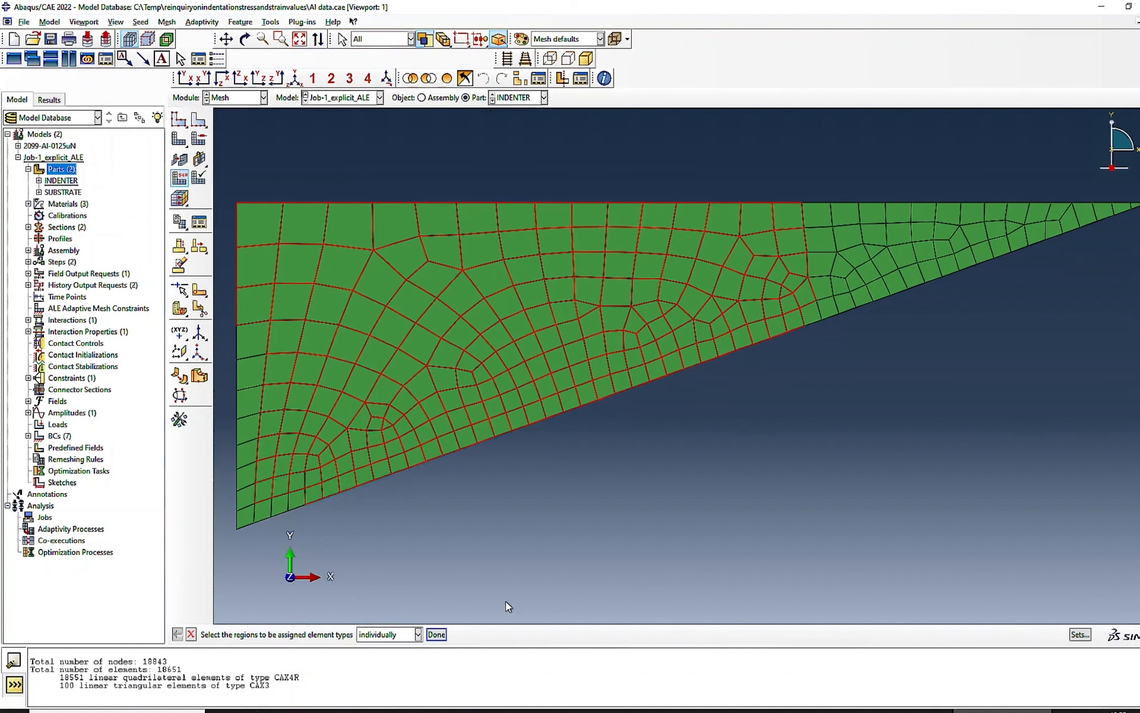
click(437, 634)
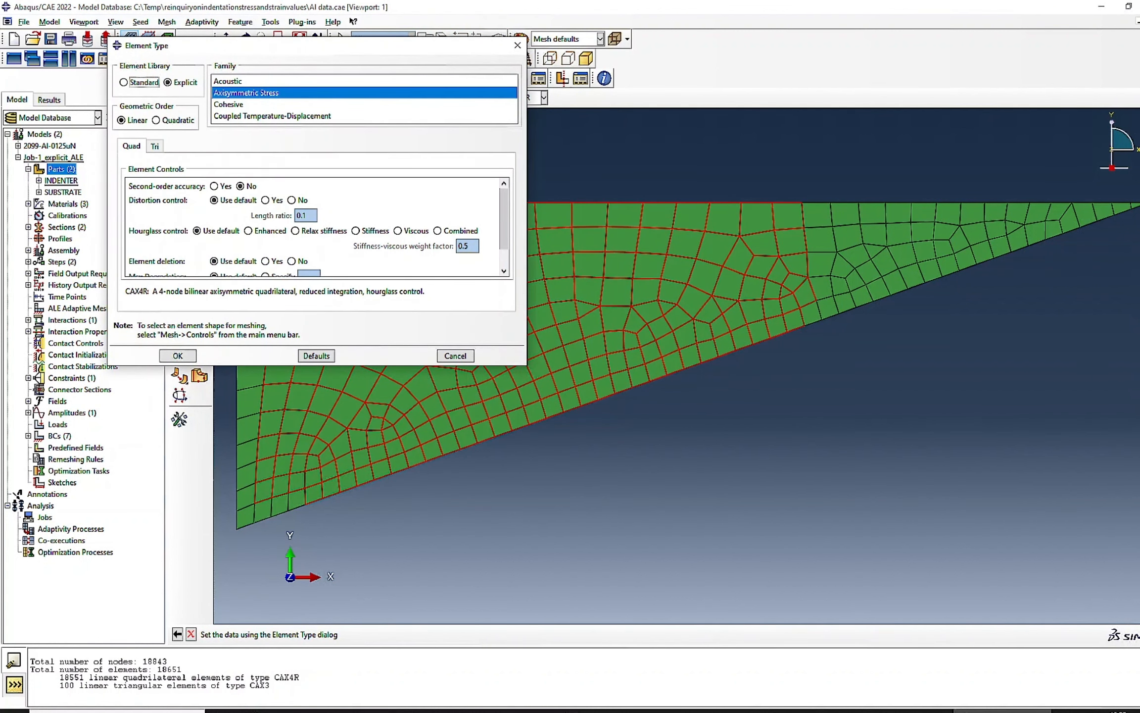
click(178, 356)
- Show the SUBSTRATE part's mesh and check the element type assigned to it
click(517, 98)
click(515, 122)
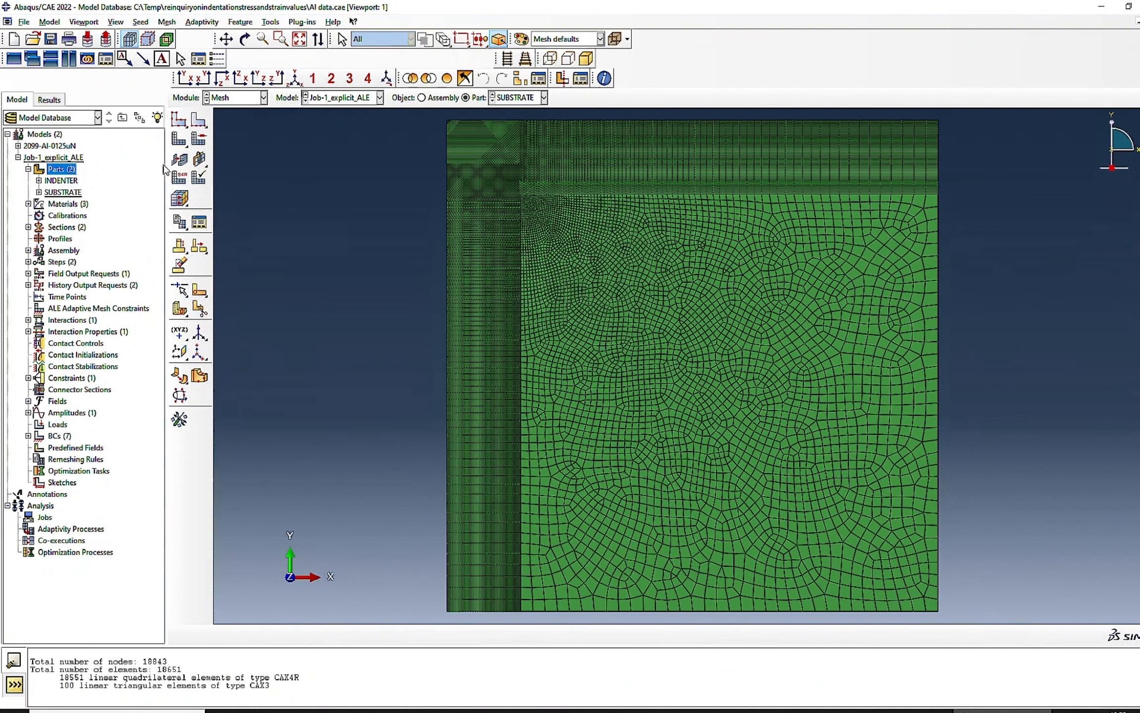
click(179, 179)
drag(419, 153, 842, 453)
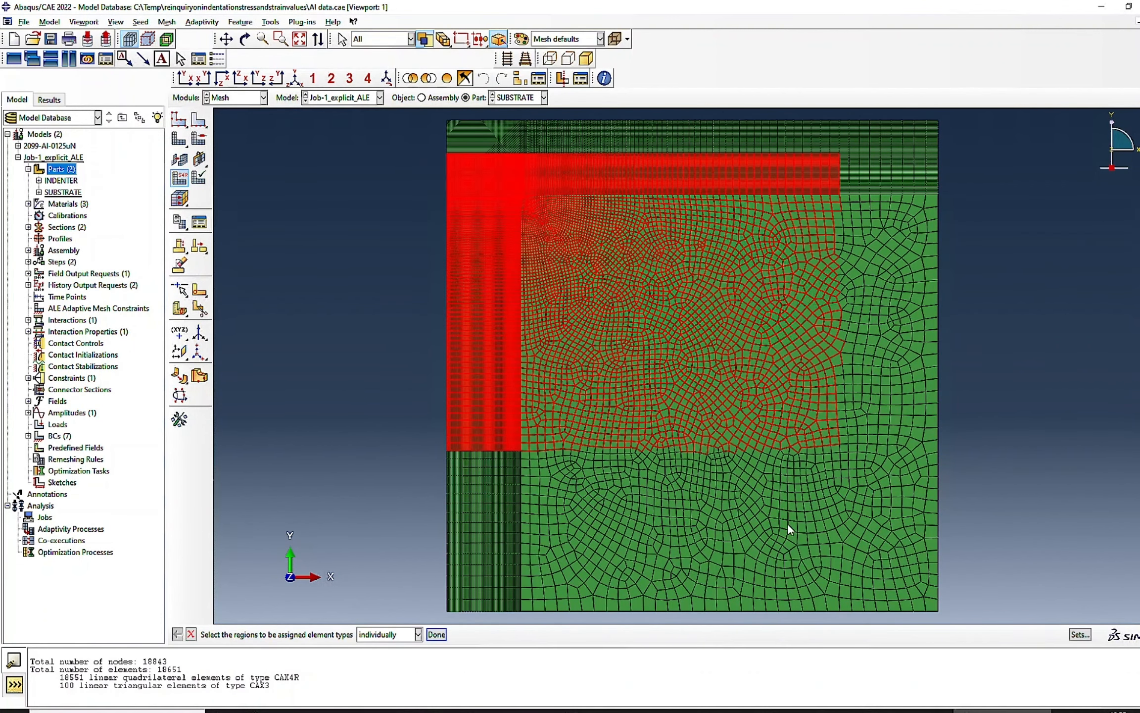
click(436, 634)
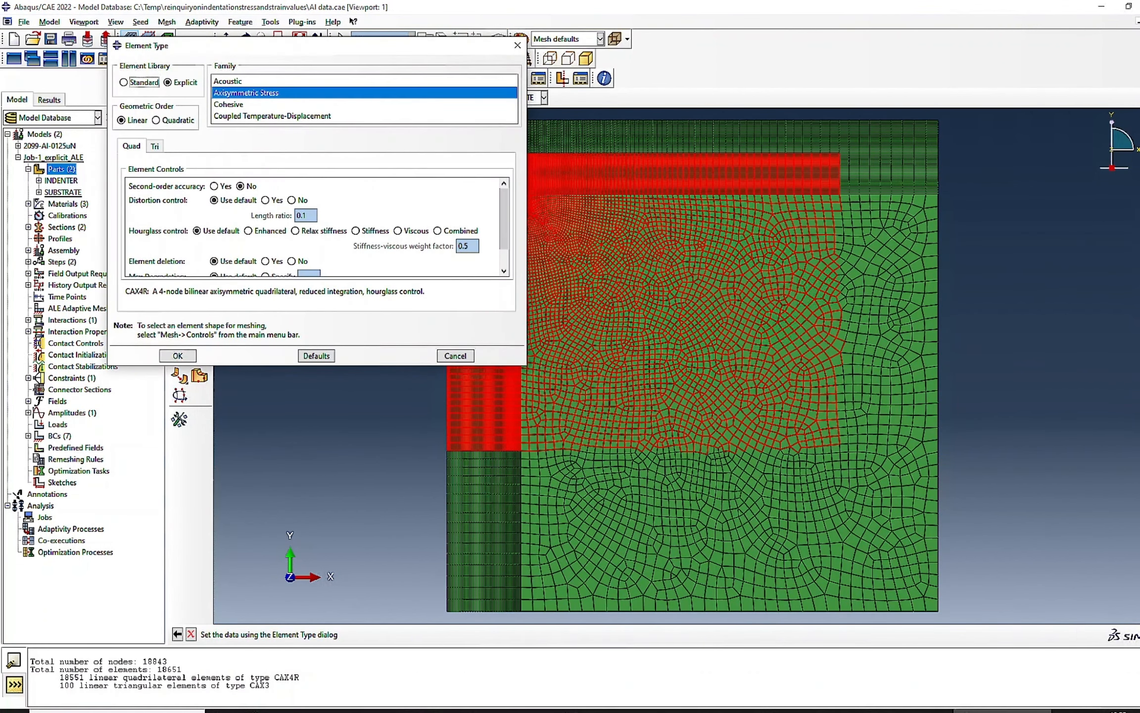
click(178, 355)
- Return to the Load module and open the tabular amplitude AMP-1 for editing
click(237, 98)
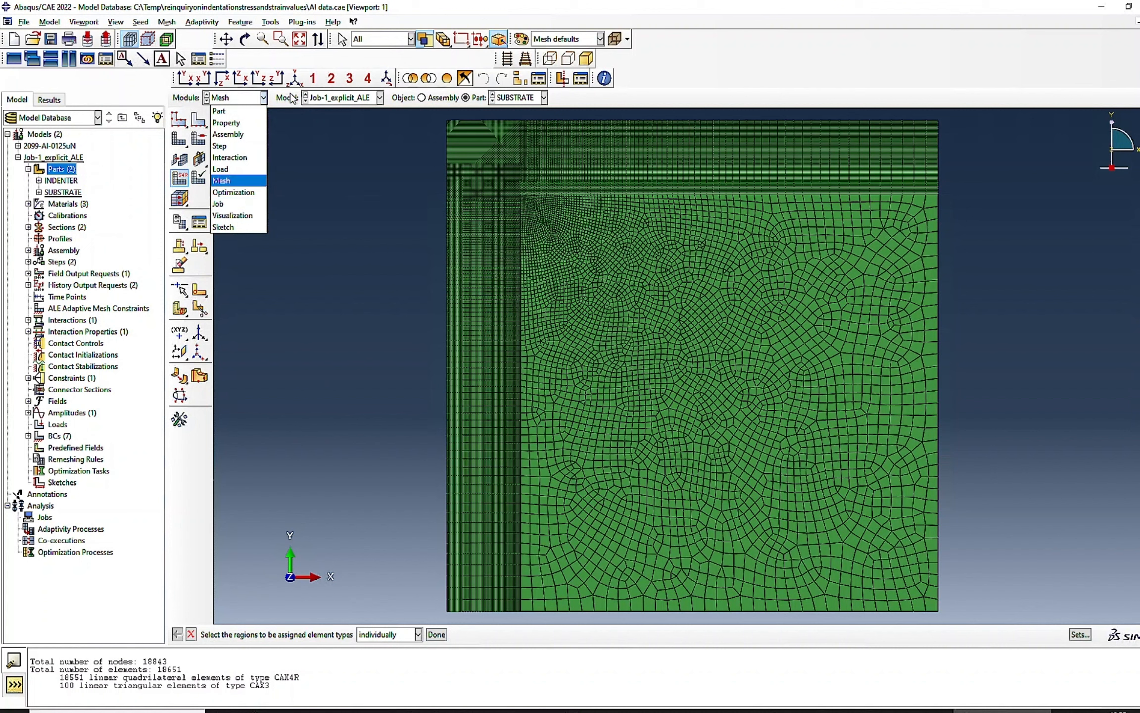
click(270, 22)
click(270, 22)
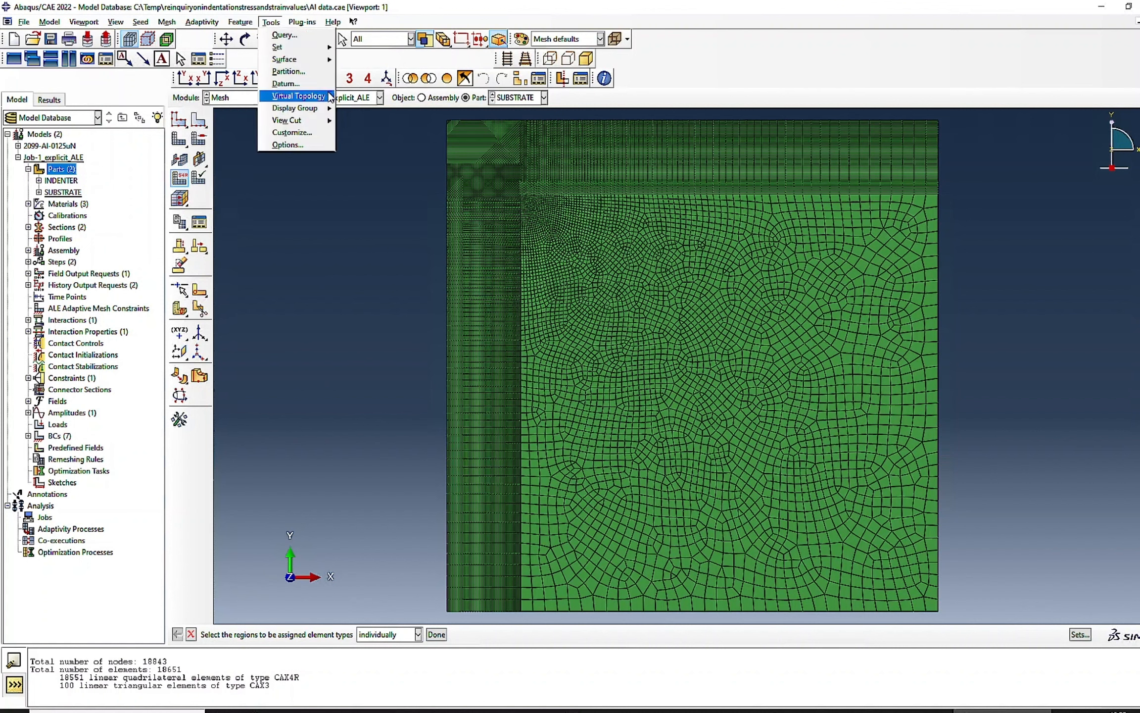
click(244, 198)
click(249, 100)
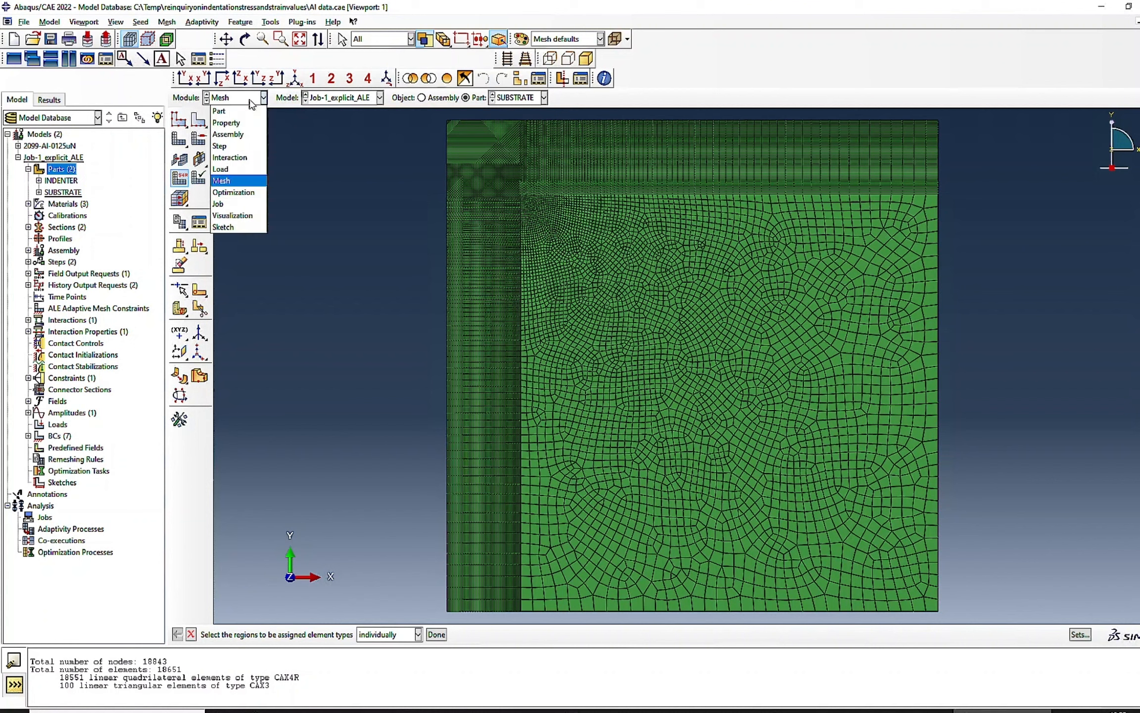
click(239, 169)
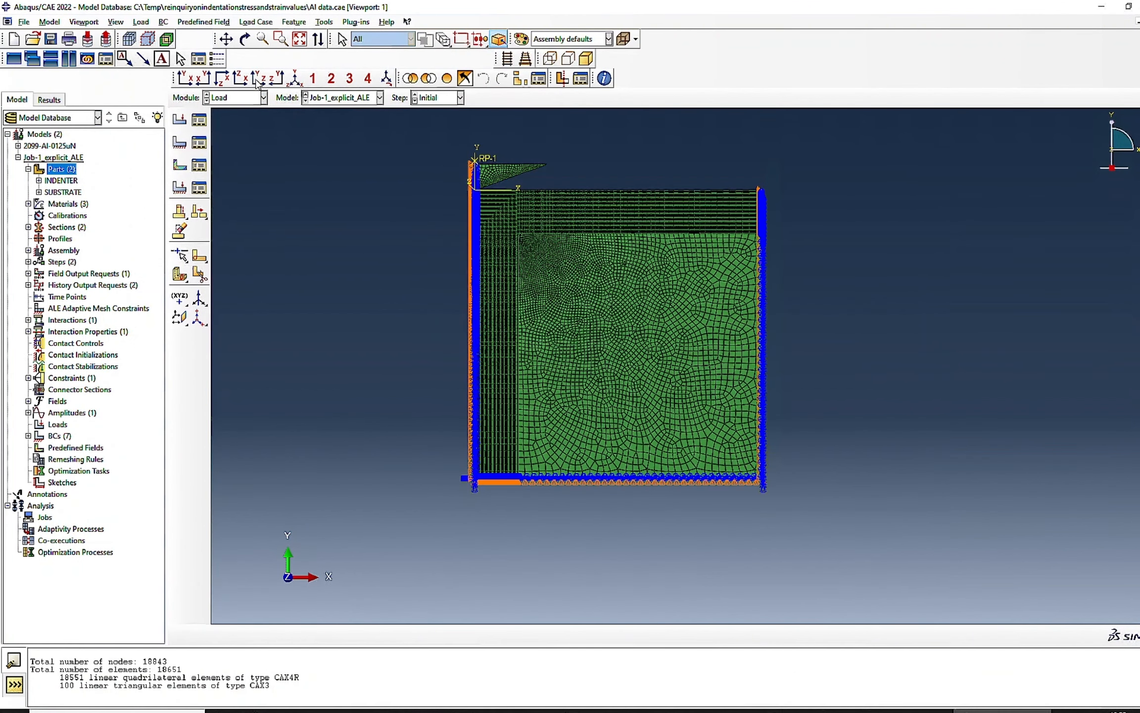
click(318, 24)
mouse_move(364, 109)
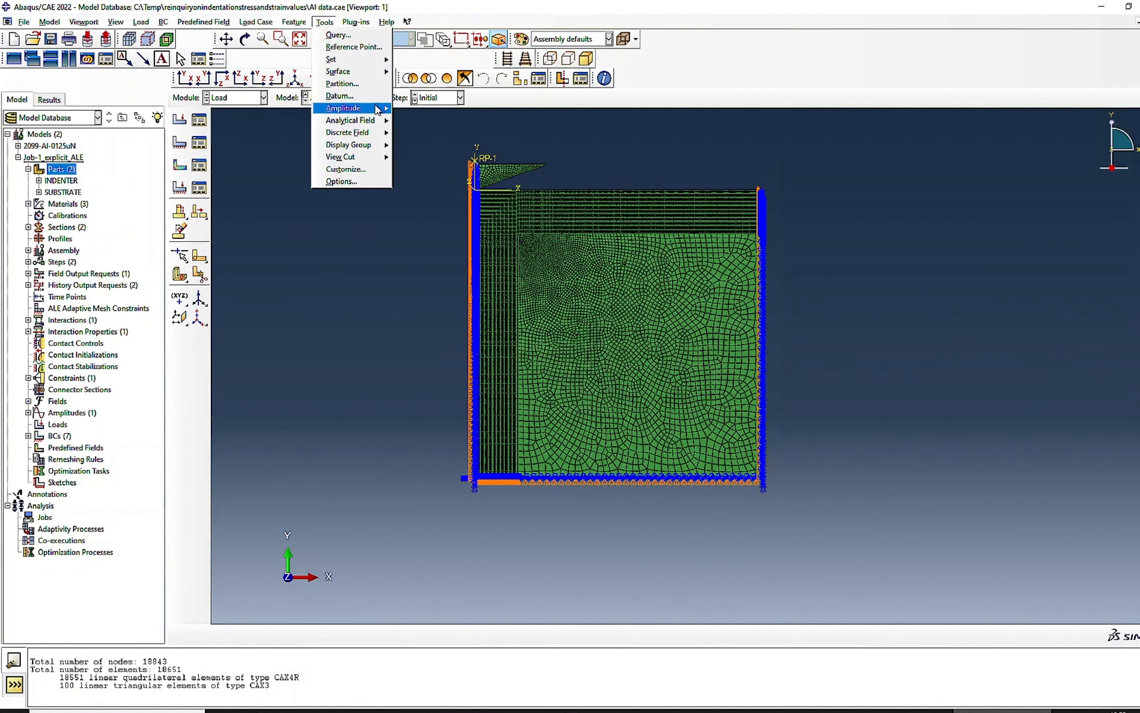
click(412, 108)
click(237, 258)
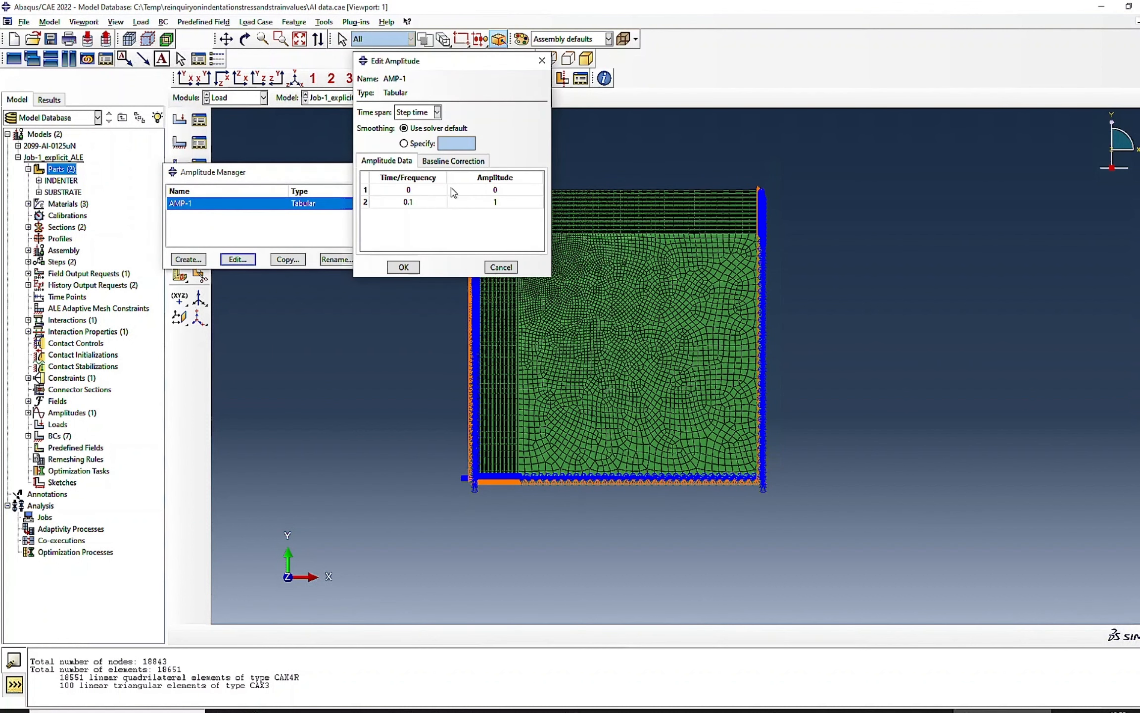
- Try 0.365 as AMP-1's second-row time, check Step-1's time period in the Step module, and set the time back to 0.1
double_click(380, 201)
key(Return)
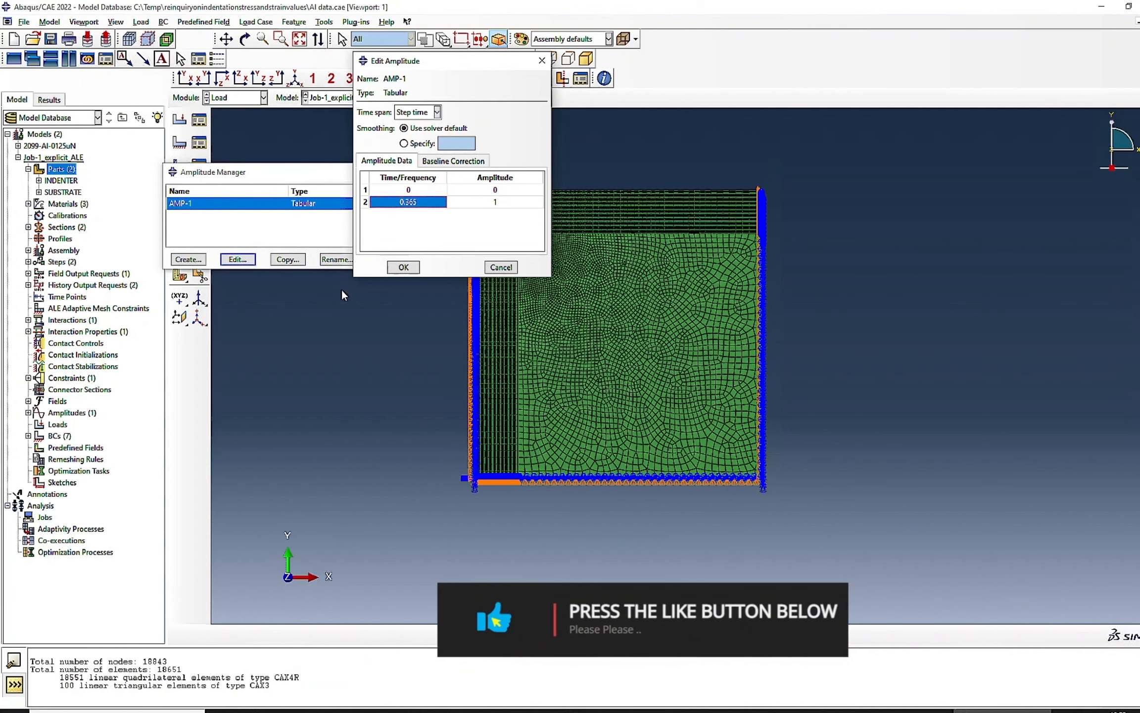
click(241, 100)
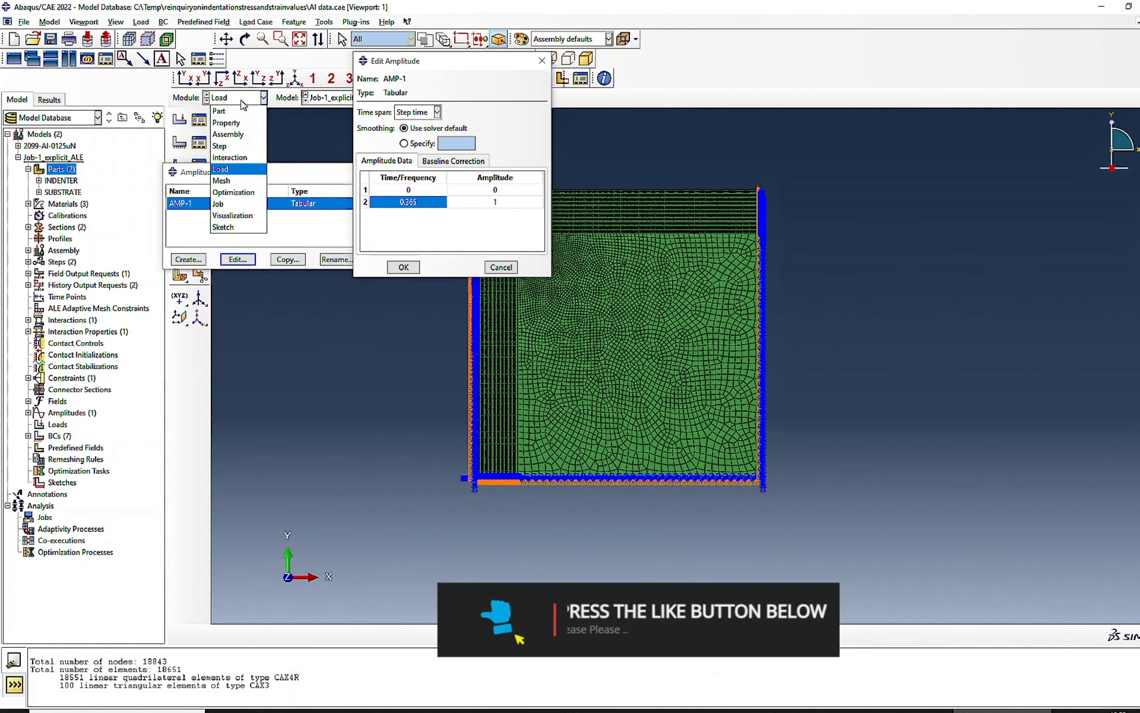
click(234, 146)
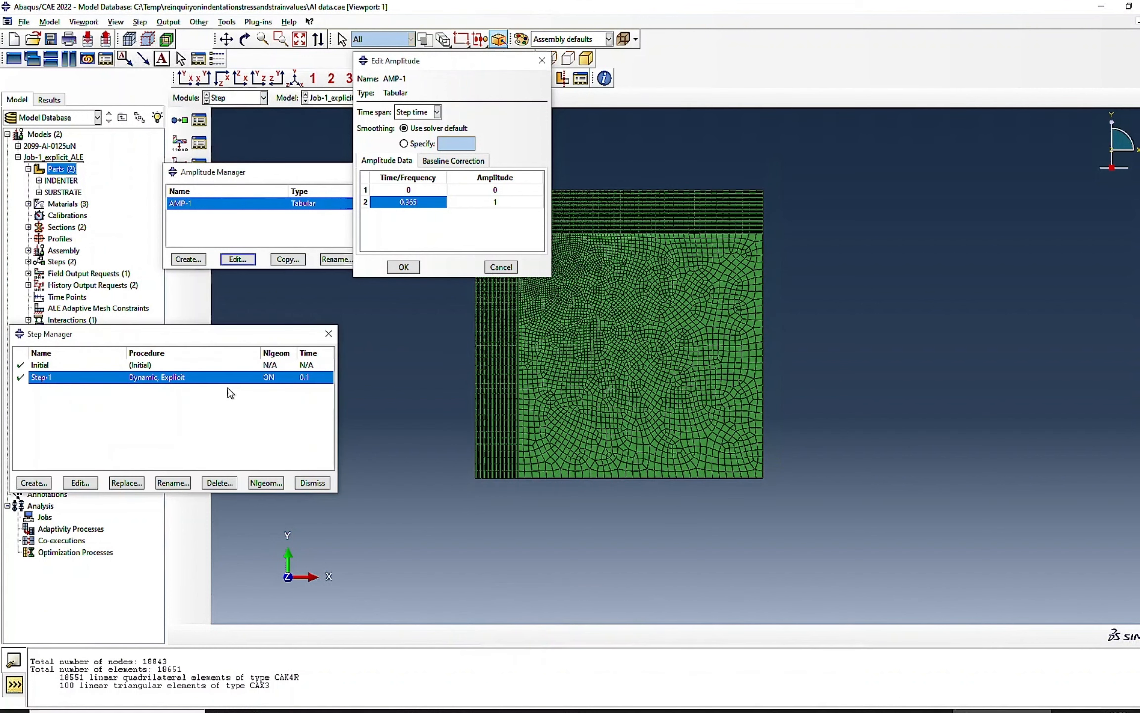
click(430, 207)
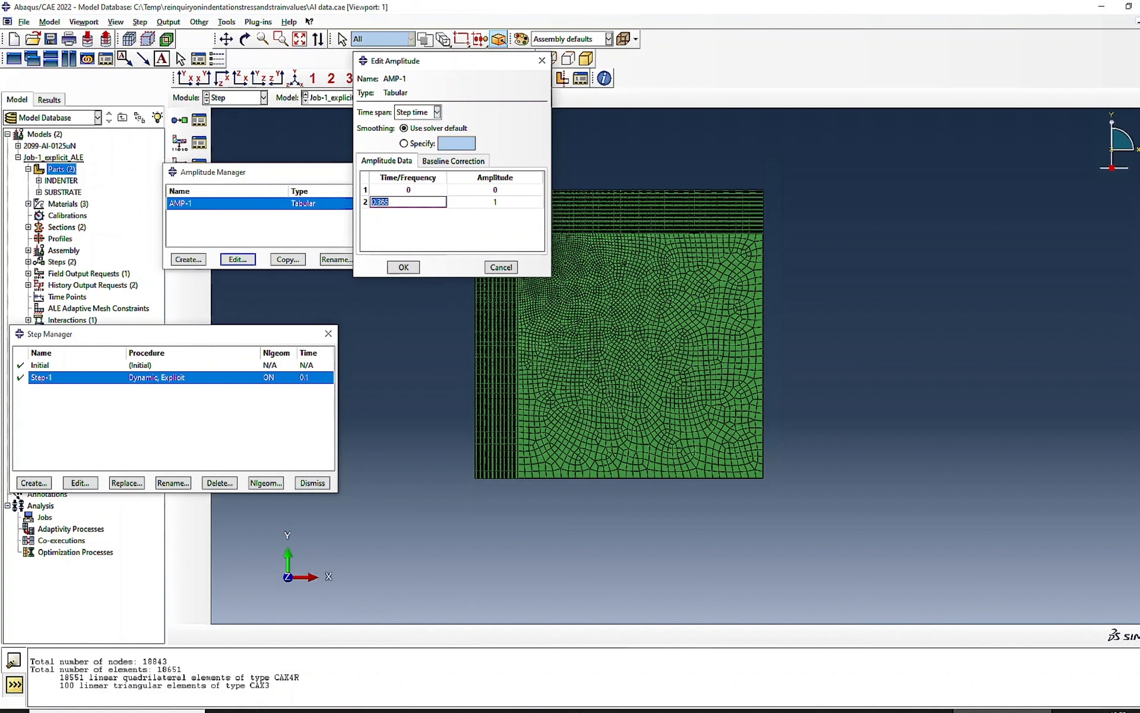
text(0.1)
- Add a third AMP-1 data row at time 0.2, checking the end of the experimental unloading curve in Excel for its amplitude
click(513, 203)
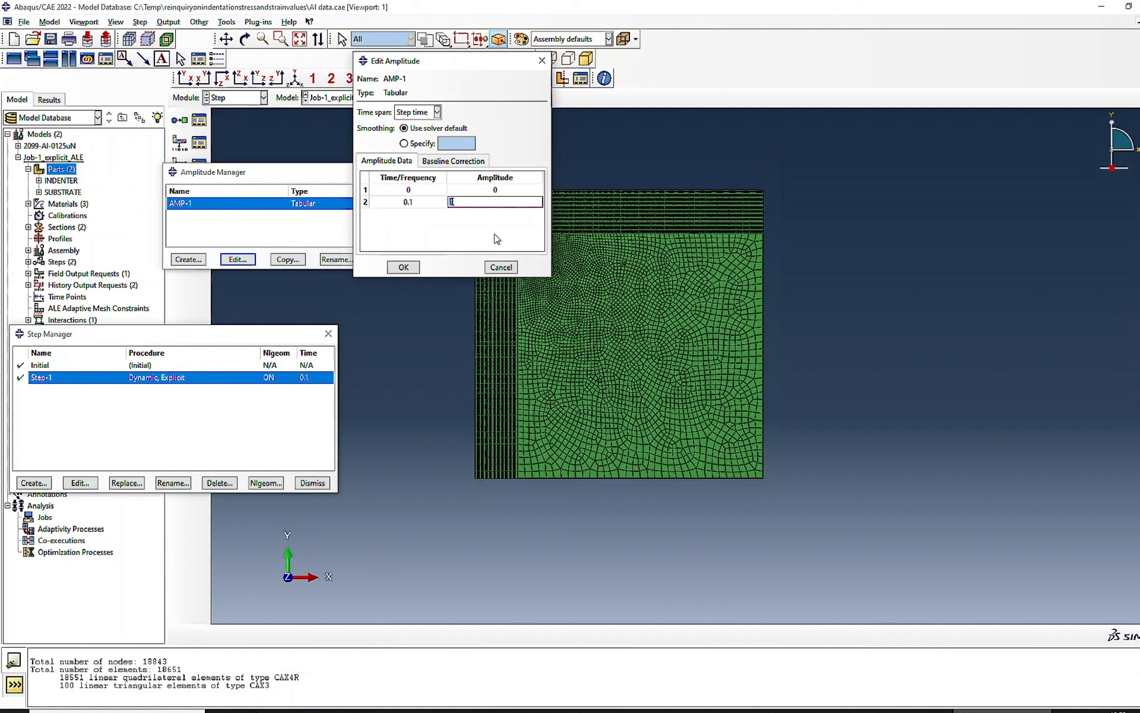
key(Return)
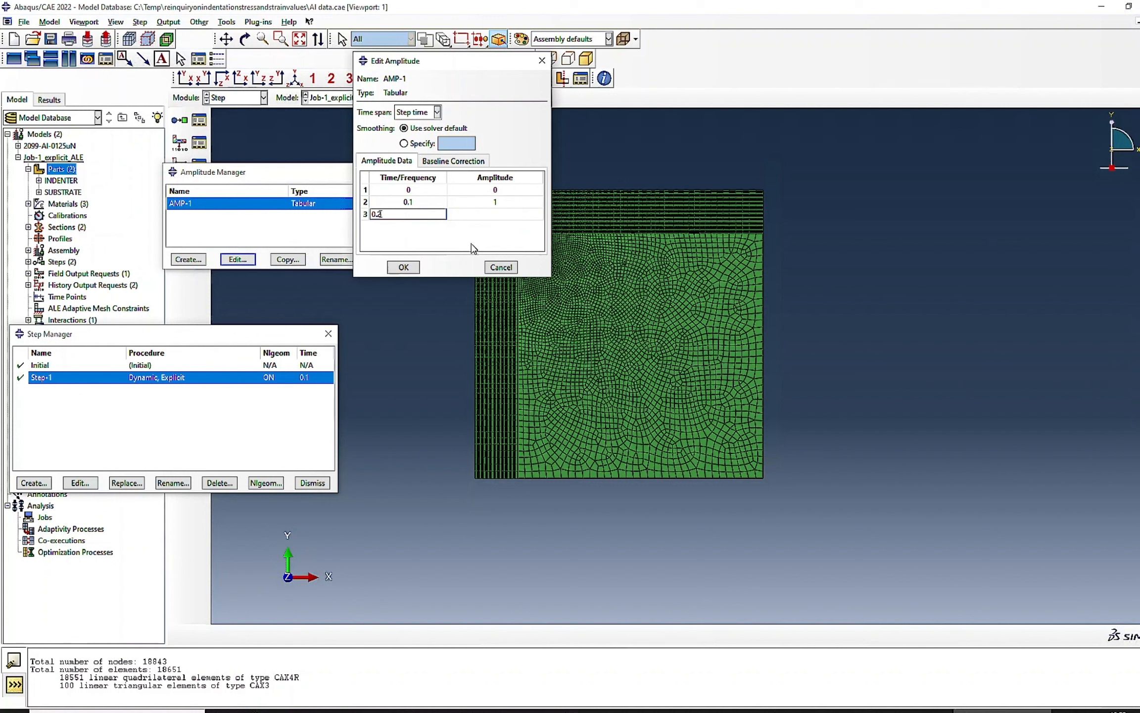
click(449, 214)
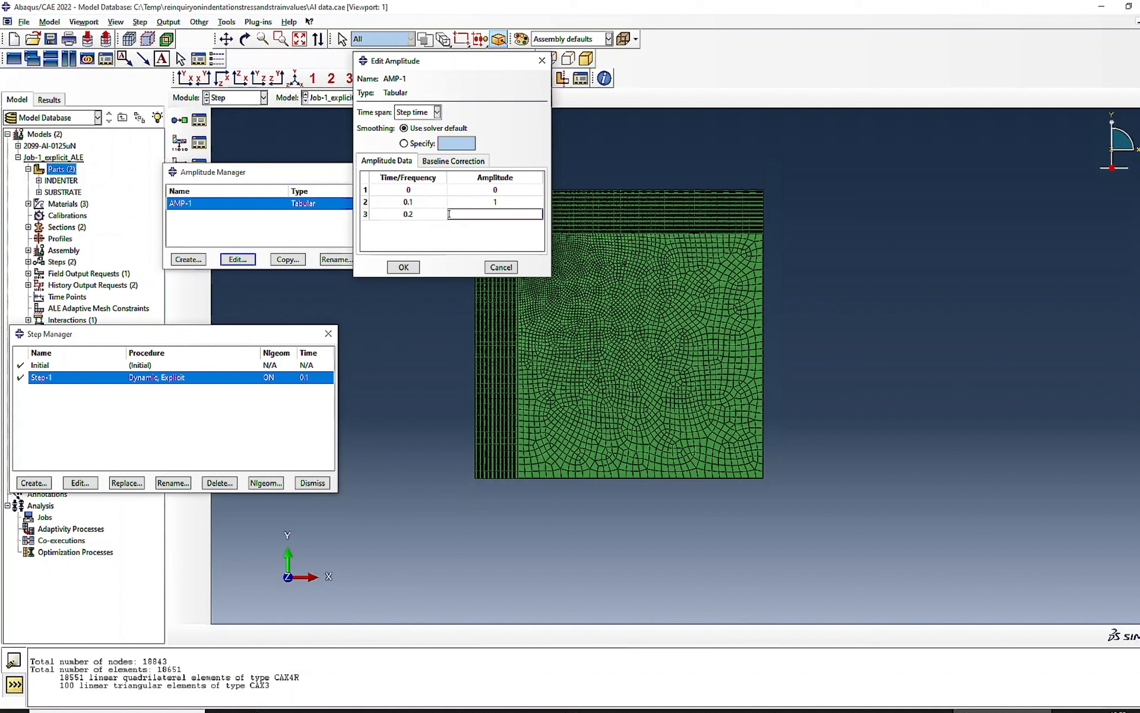
drag(298, 178, 178, 185)
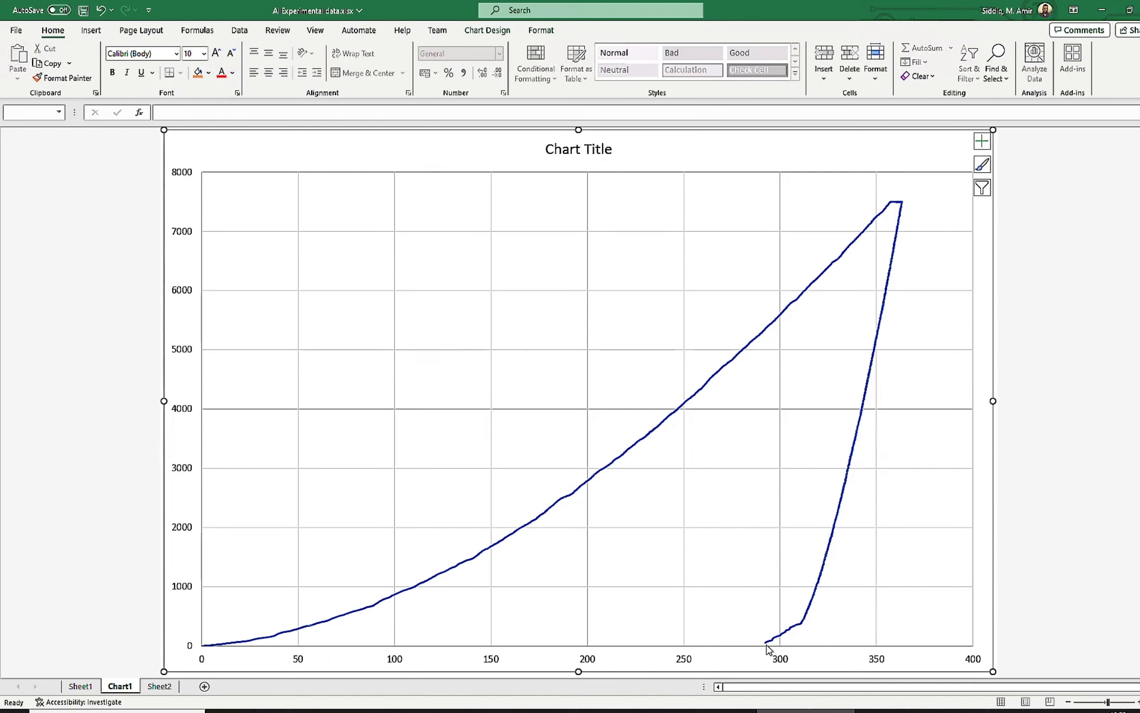
mouse_move(767, 642)
click(1002, 711)
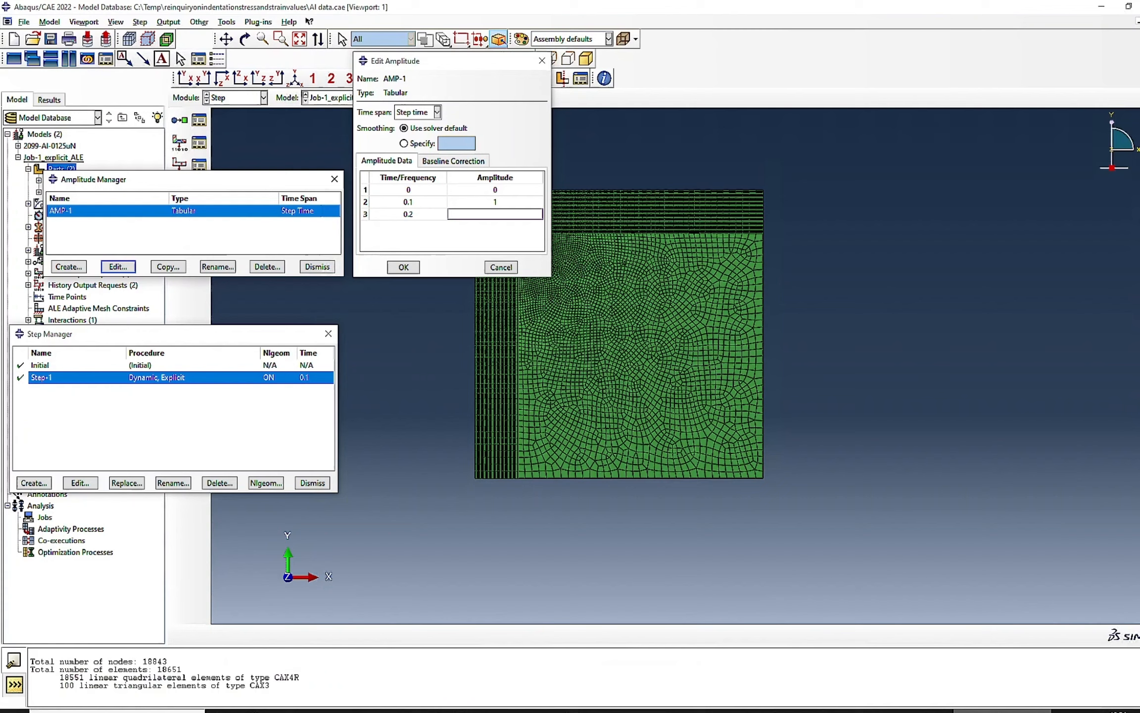
click(904, 711)
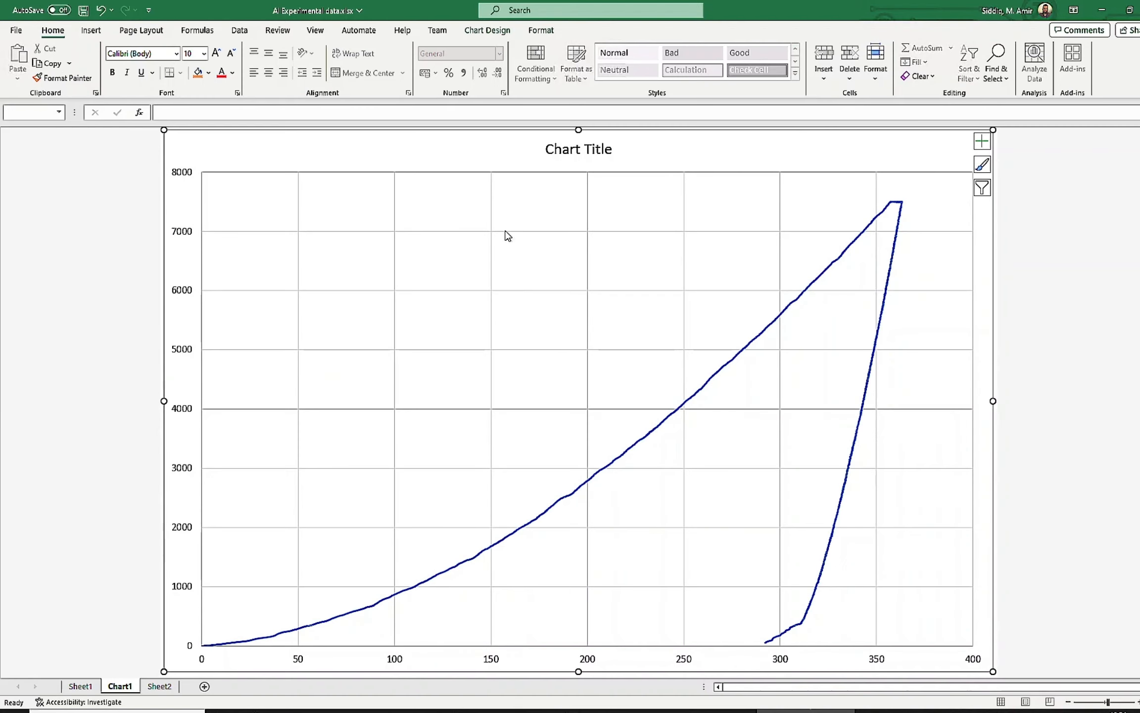
click(1002, 711)
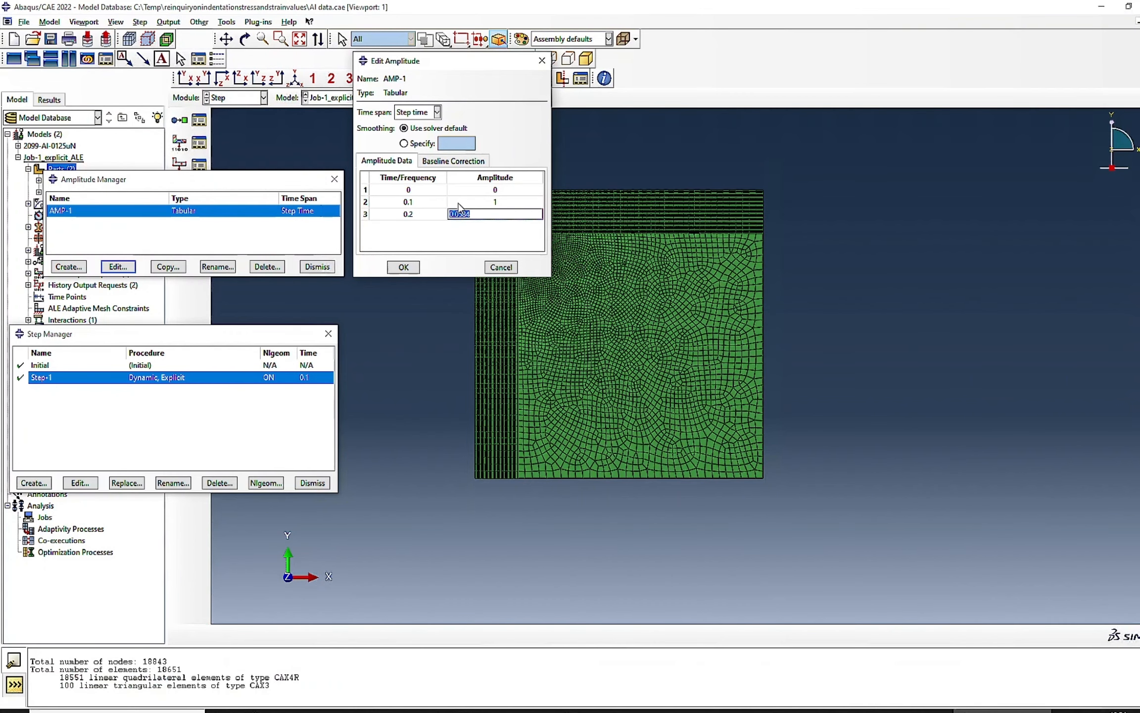
- Clear the amplitude value in the third AMP-1 data row and accept the amplitude definition
click(501, 215)
key(Delete)
key(Return)
click(405, 268)
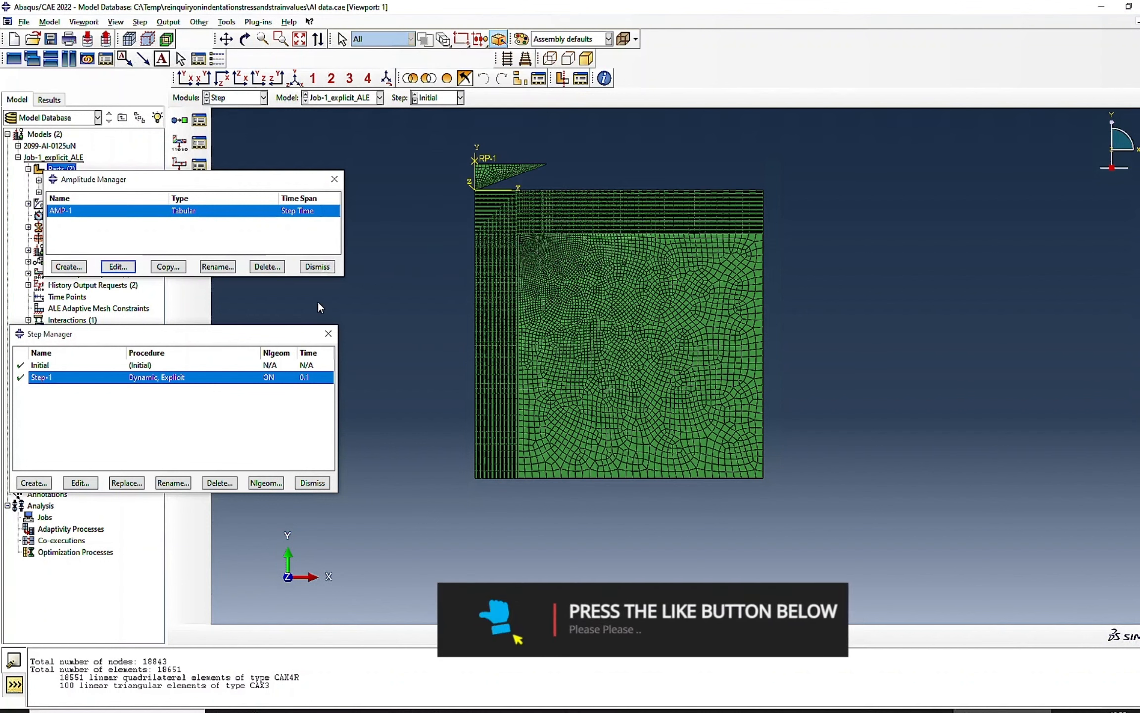
- In the Job module, create a job named Nano_Test1_AxiSym from the model Job-1_explicit_ALE
click(237, 98)
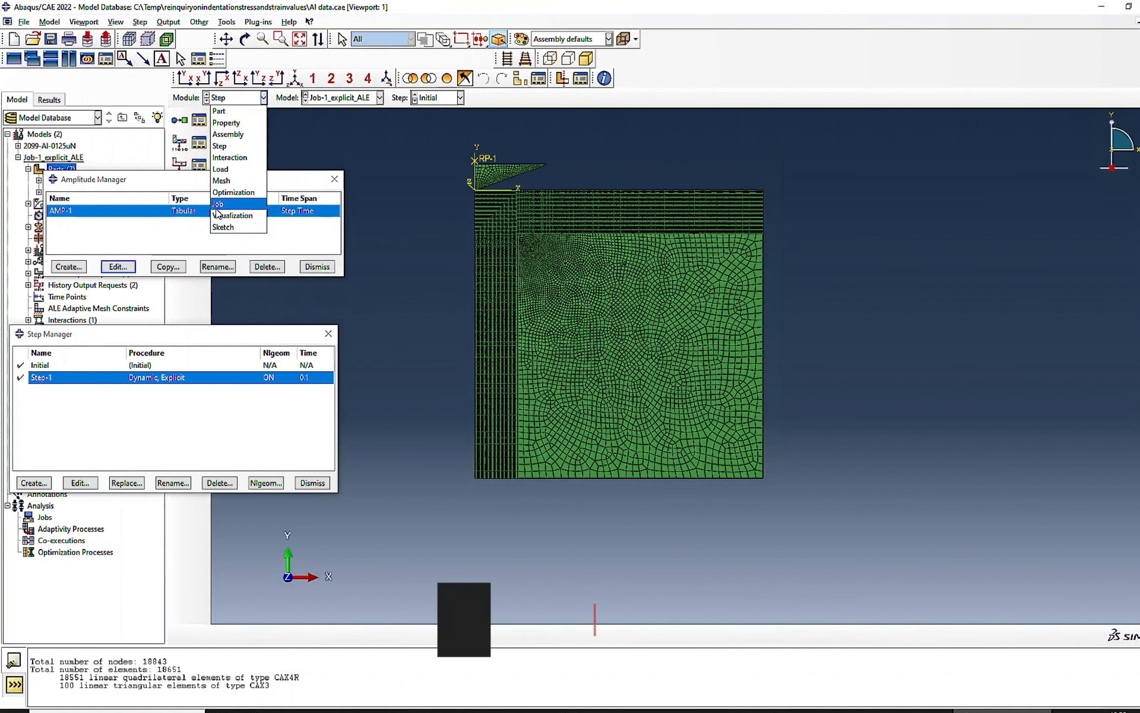
click(219, 203)
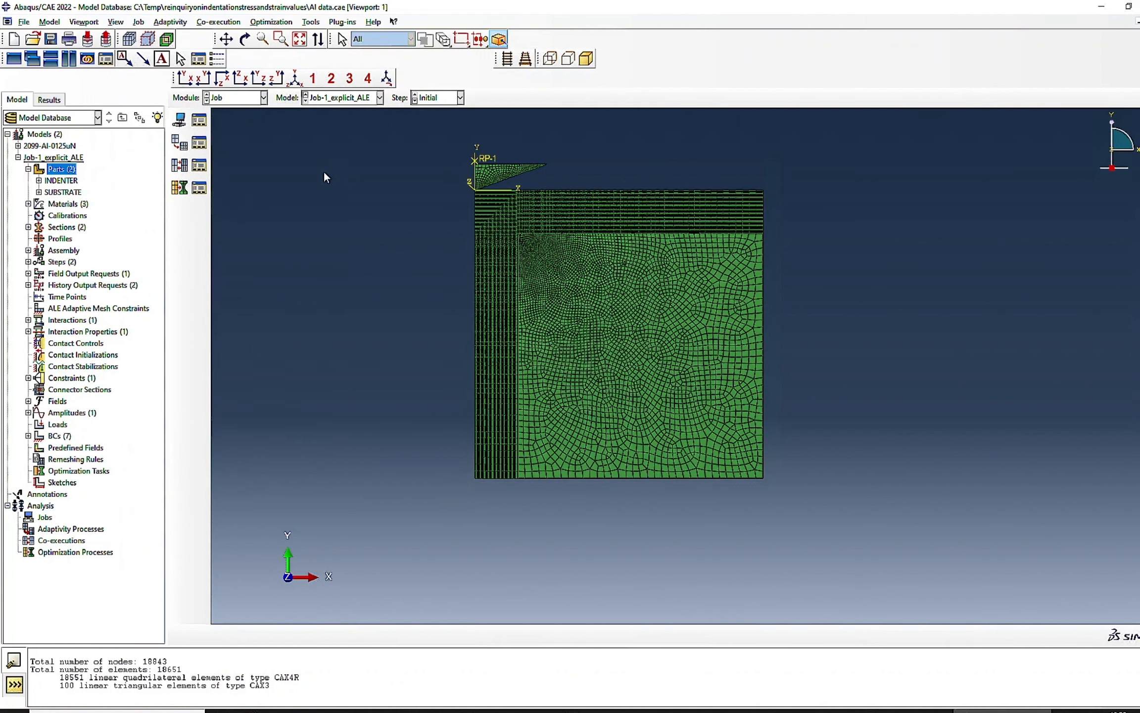
click(199, 119)
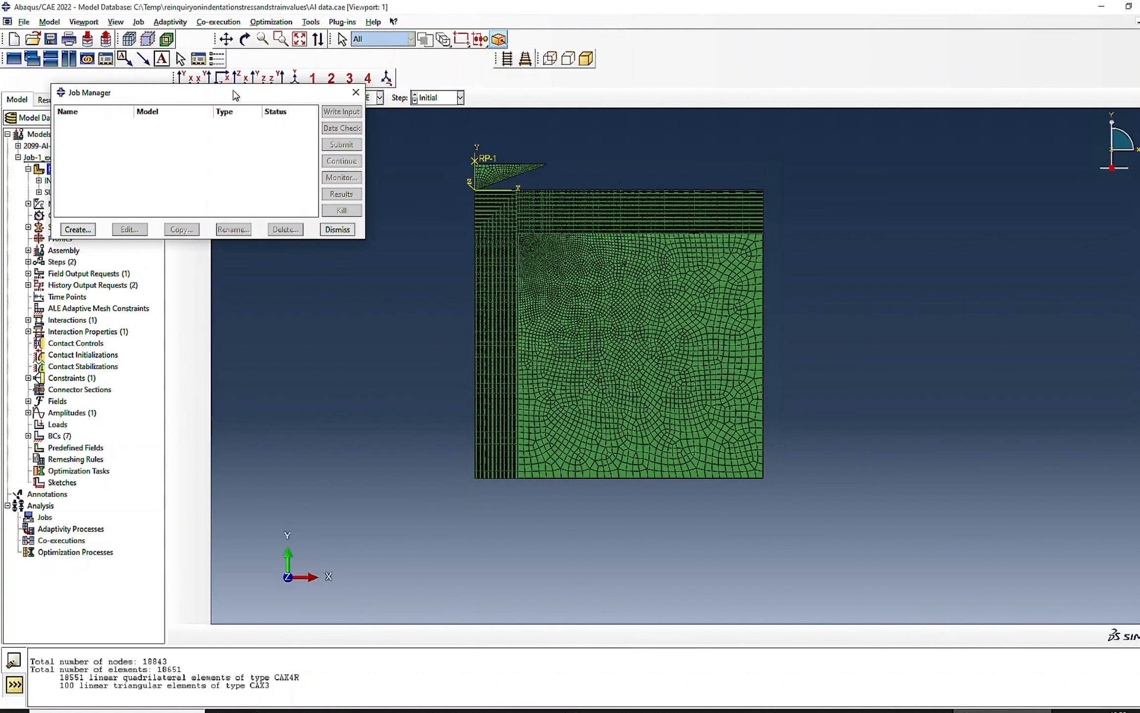
drag(236, 95, 765, 247)
click(608, 380)
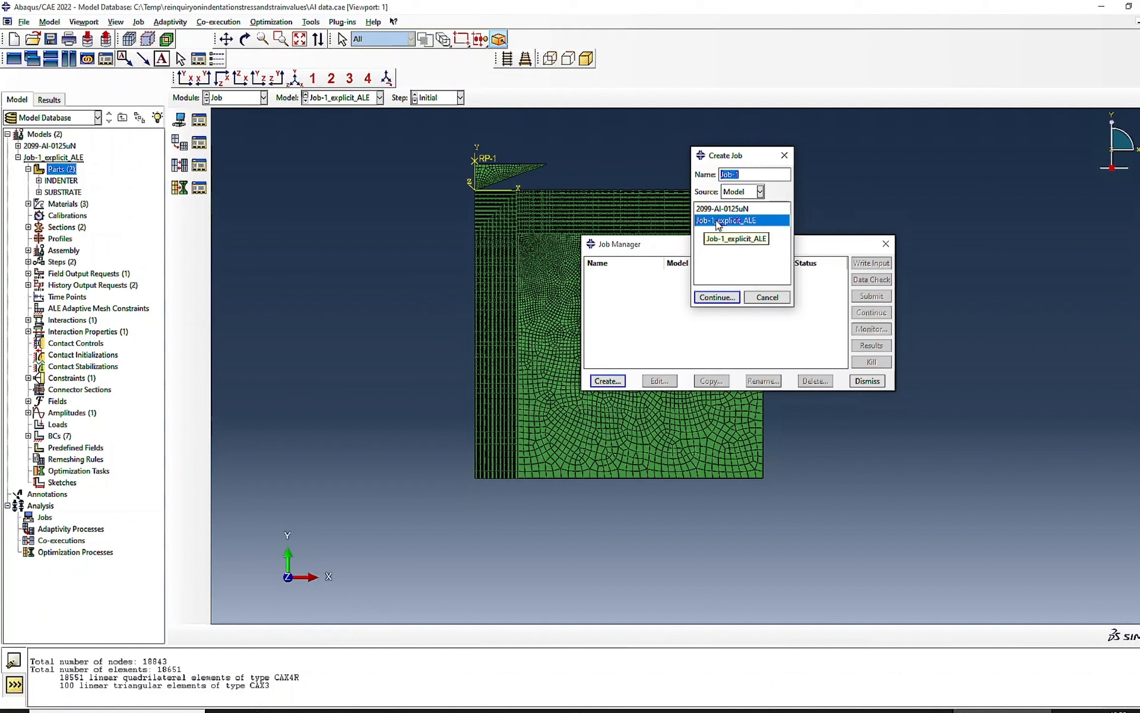
text(Nano_Test1_AxiSym)
key(Return)
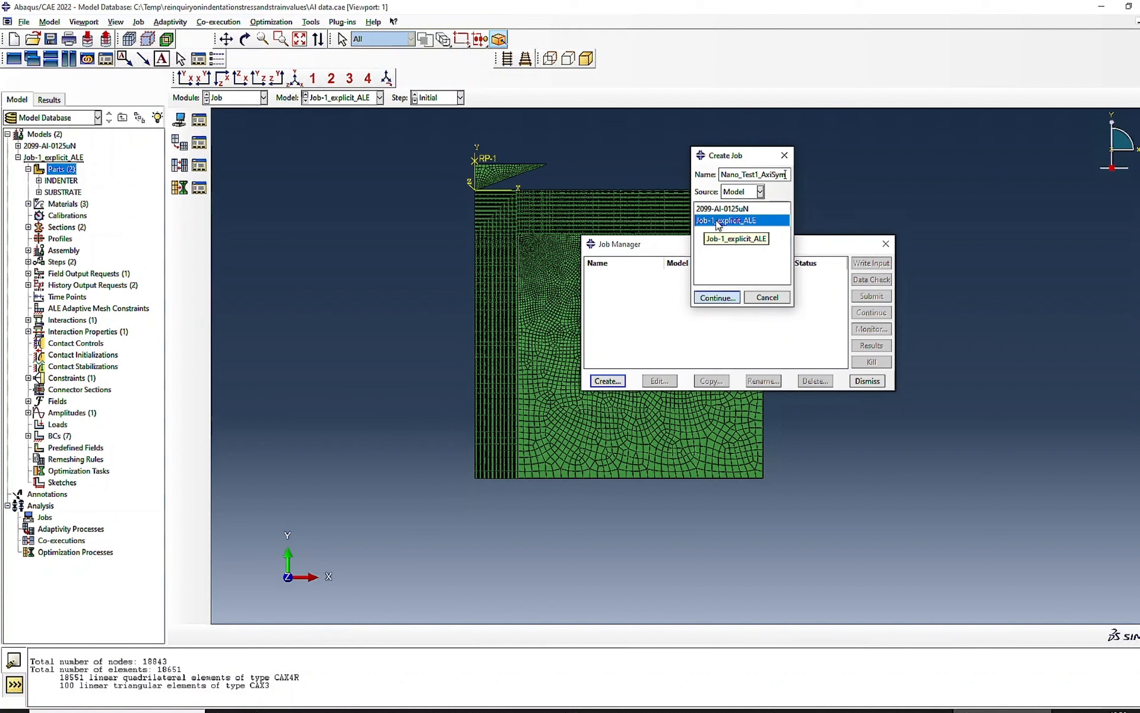
- Set the job's Abaqus/Explicit precision to Double - analysis + packager and nodal output precision to Full, and accept the job settings
click(673, 32)
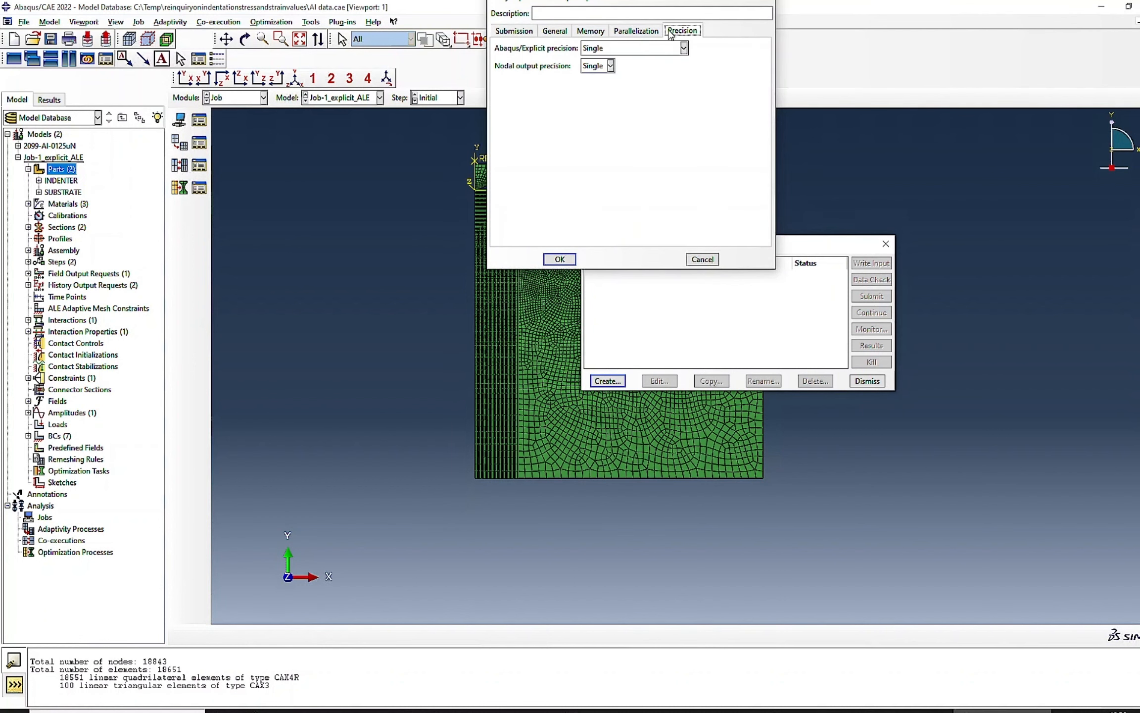
click(594, 48)
click(603, 110)
click(598, 67)
click(592, 85)
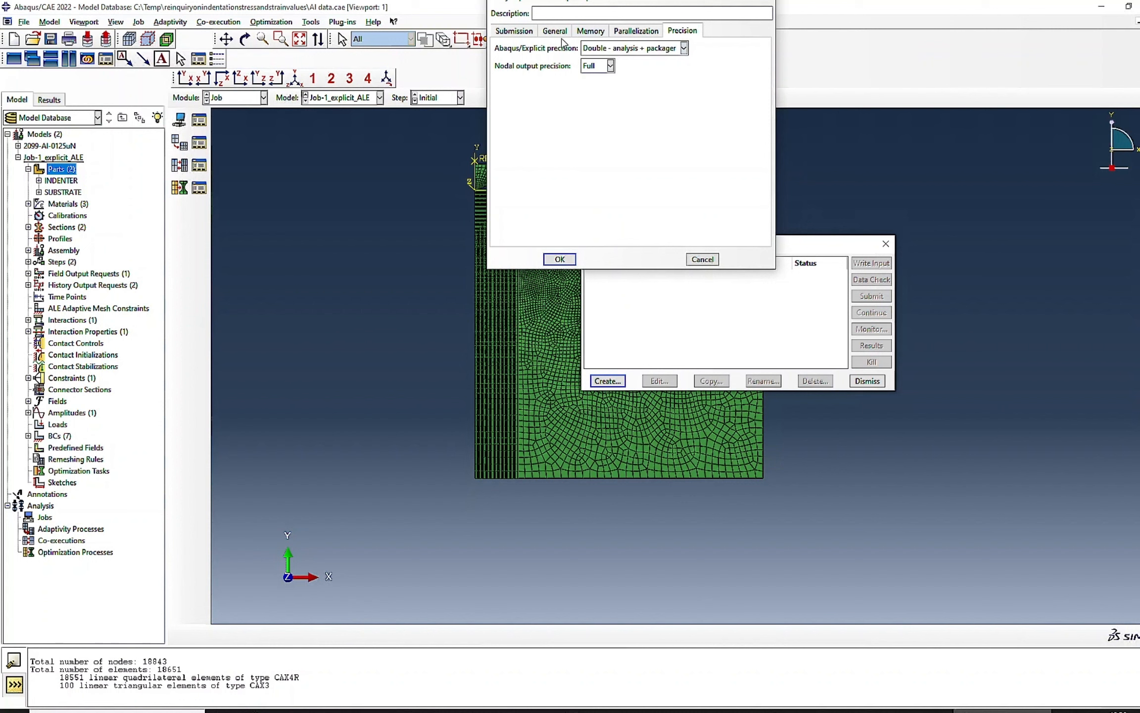
click(559, 260)
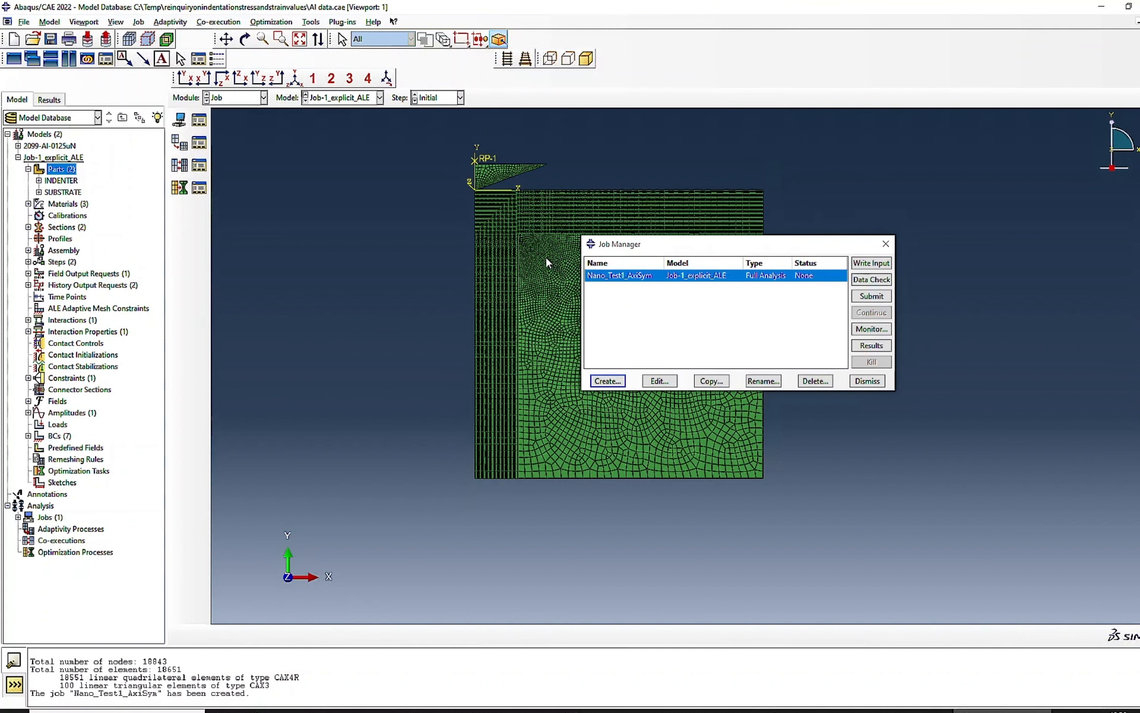
- Submit the Nano_Test1_AxiSym job for analysis and monitor its run
click(872, 296)
click(872, 328)
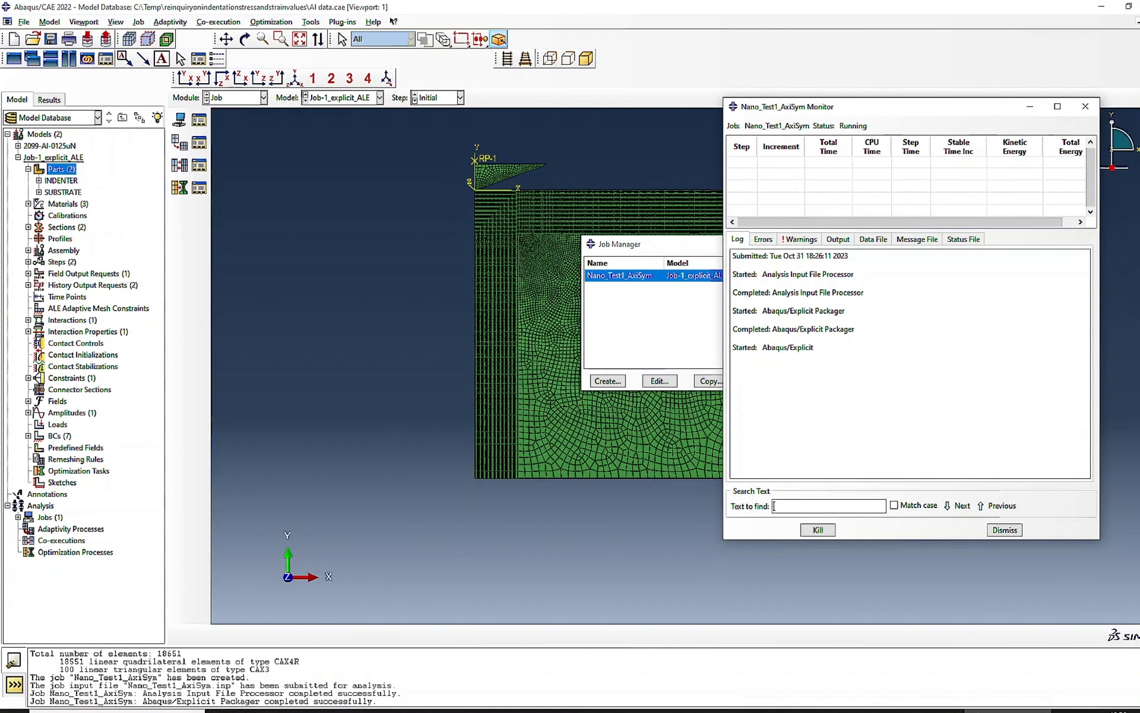
scroll(474, 183, up, 4)
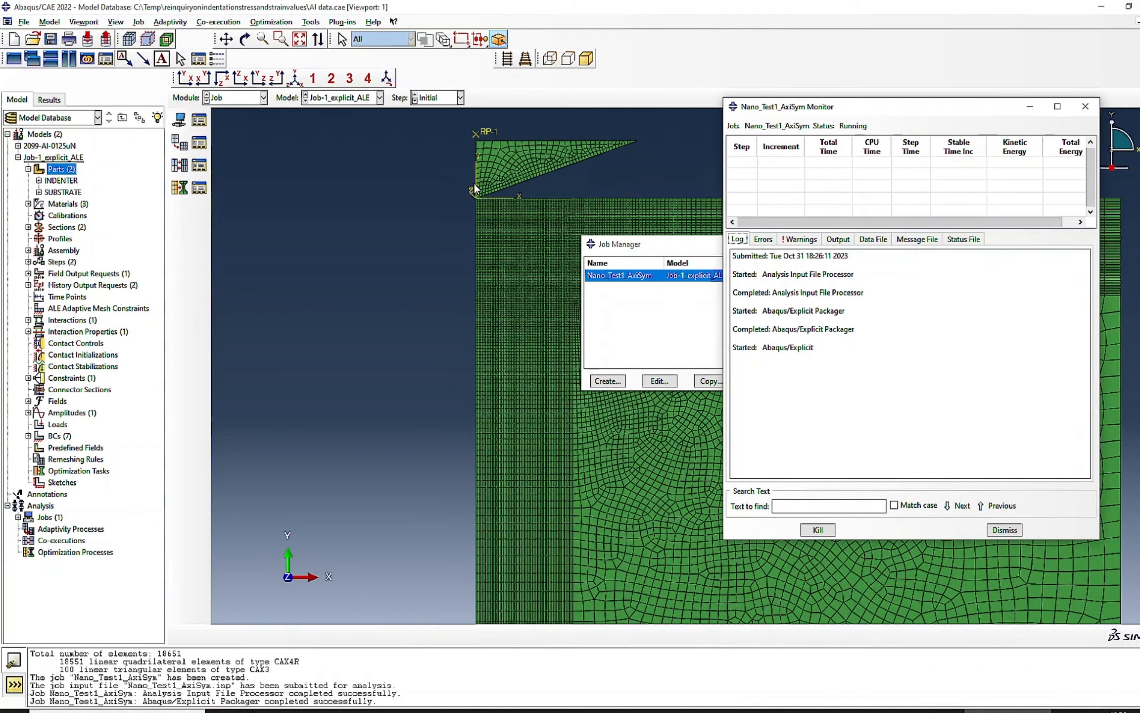
scroll(474, 185, up, 5)
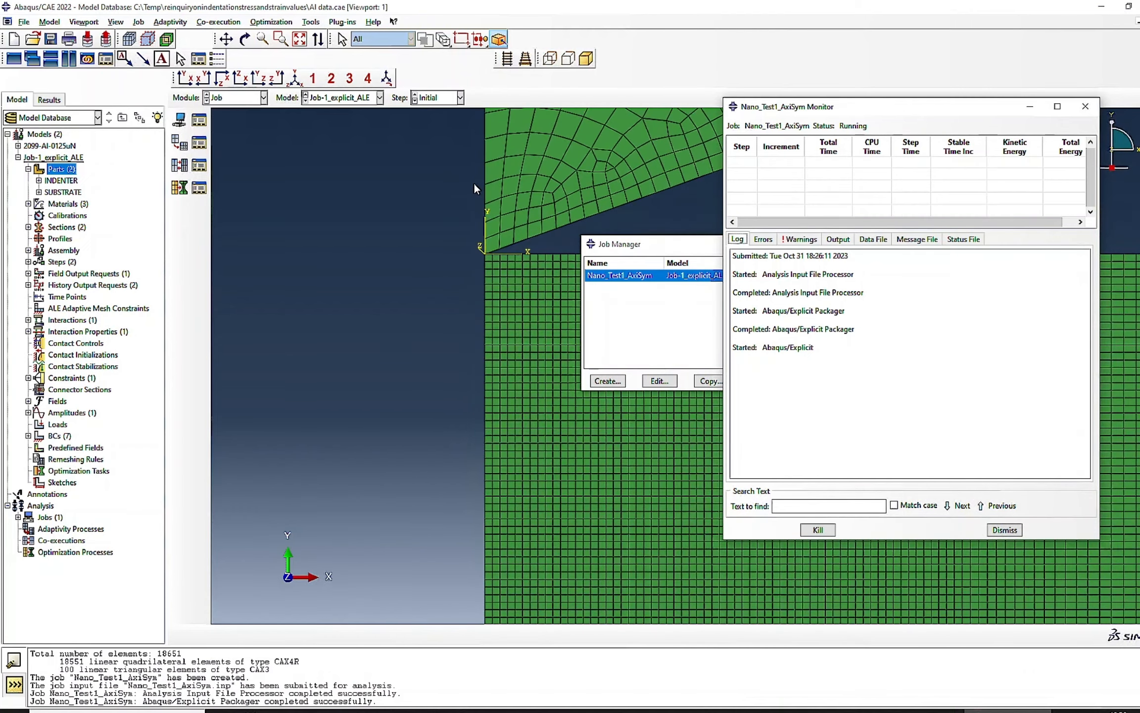
scroll(474, 182, up, 3)
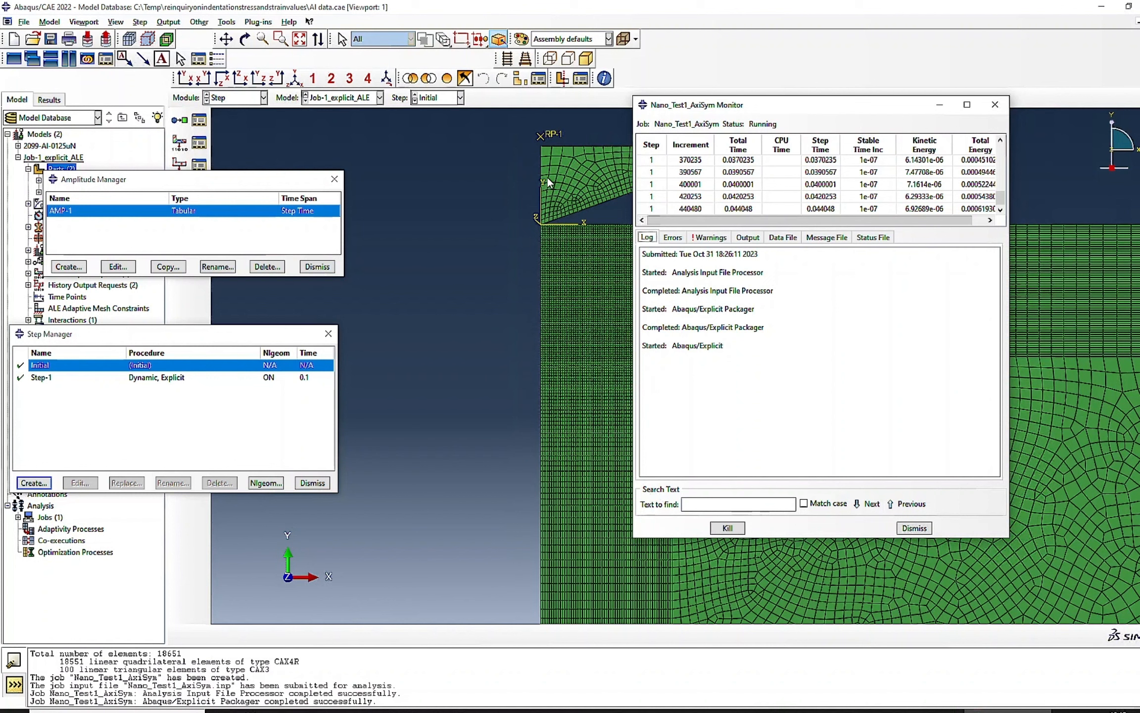
- Kill the running Nano_Test1_AxiSym job and close its monitor
click(727, 528)
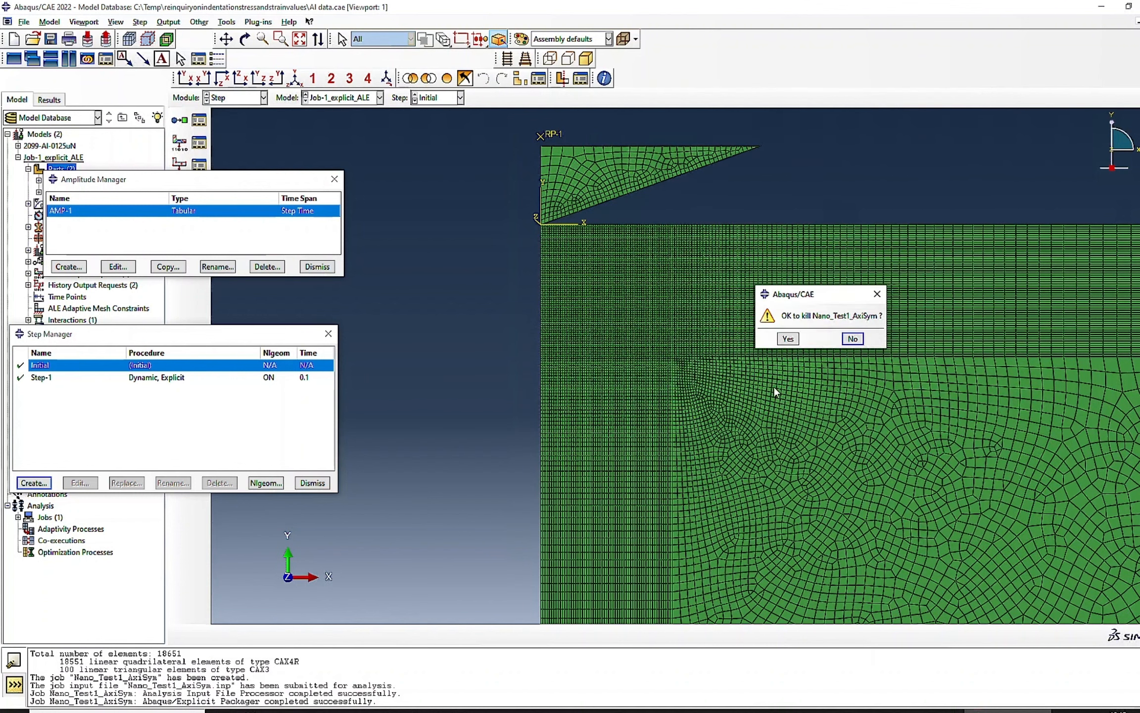
click(790, 342)
click(914, 528)
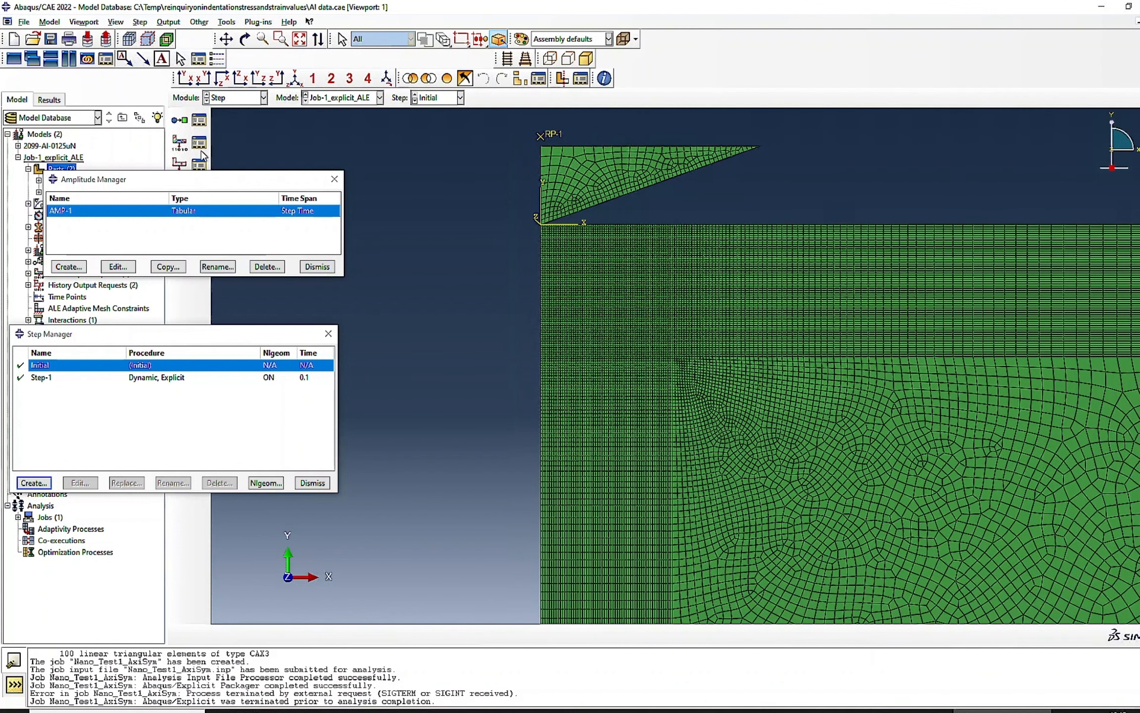
- Return to the Step module and select the dynamic explicit Step-1 for review
click(250, 99)
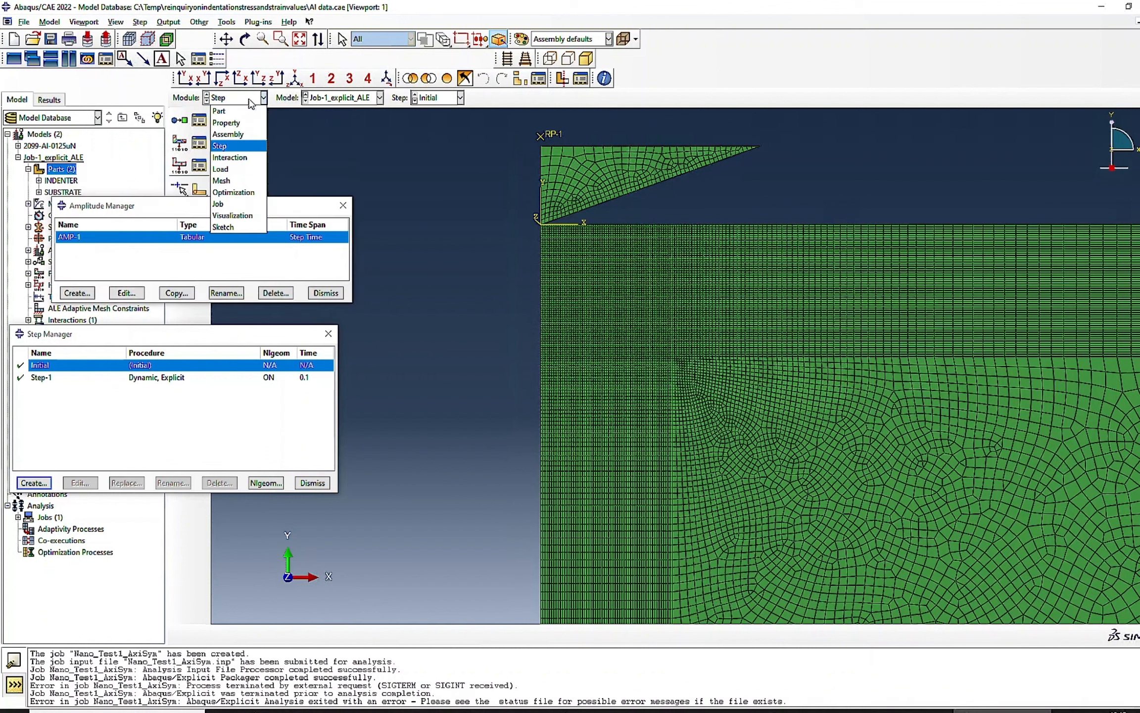
click(220, 147)
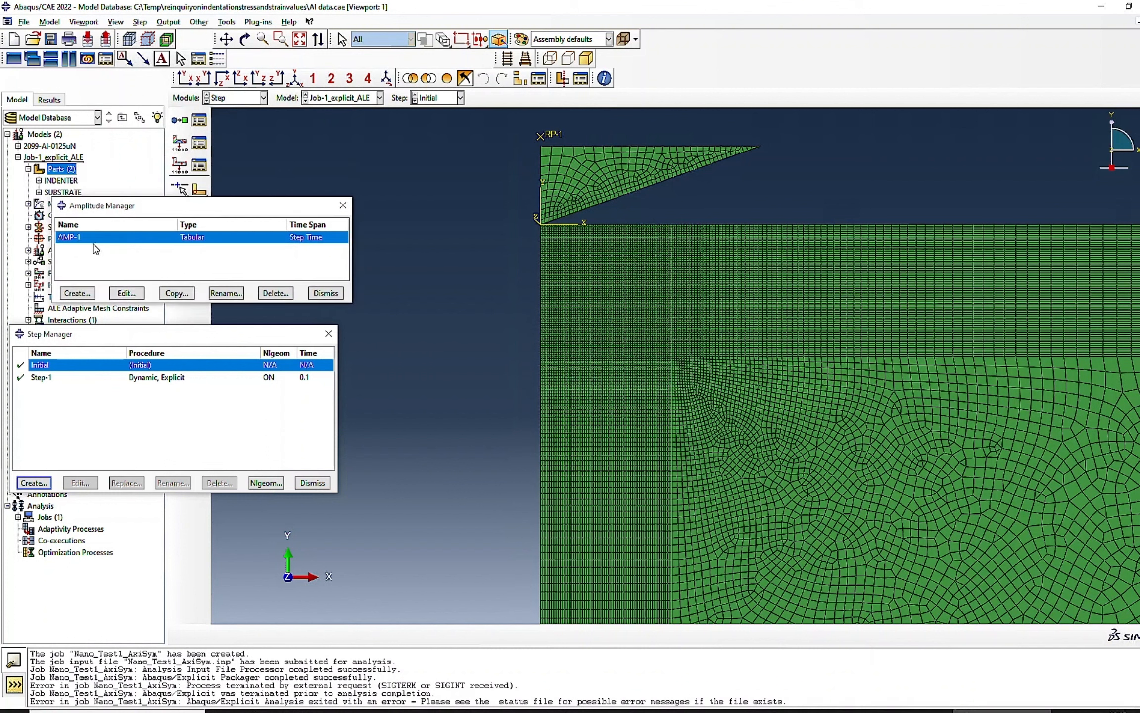
click(96, 378)
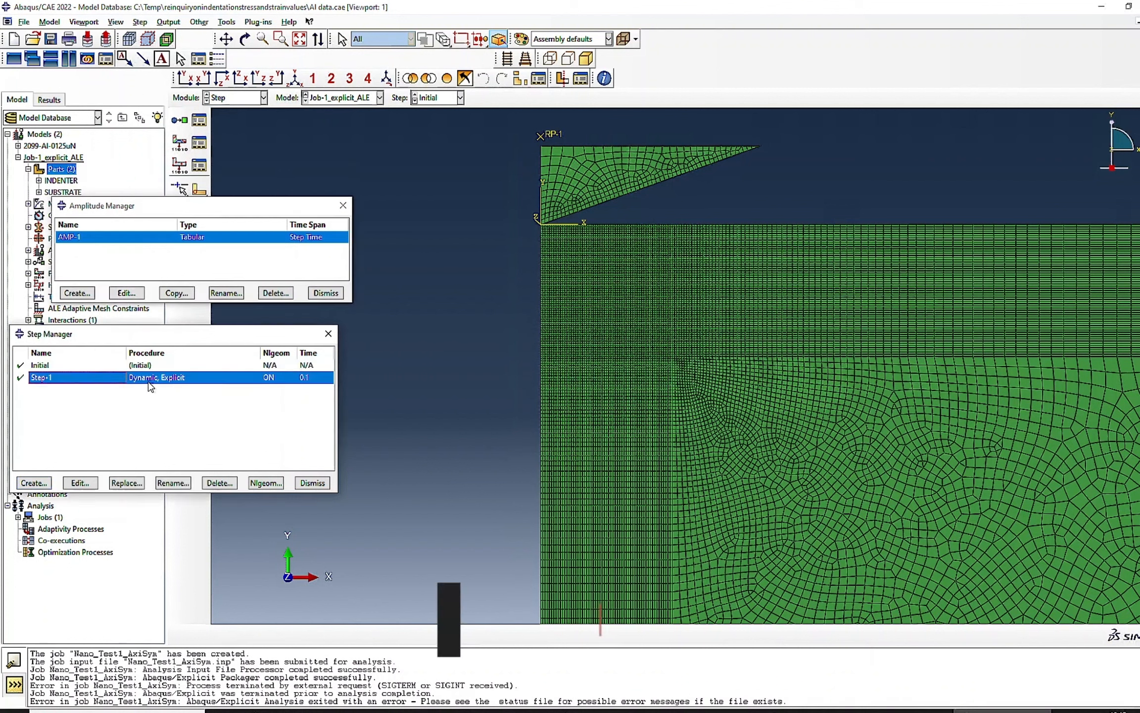
- In the Interaction module, review the contact interaction INT-1-1 and the coupling constraint CONSTRAINT-1, and close both managers
click(236, 99)
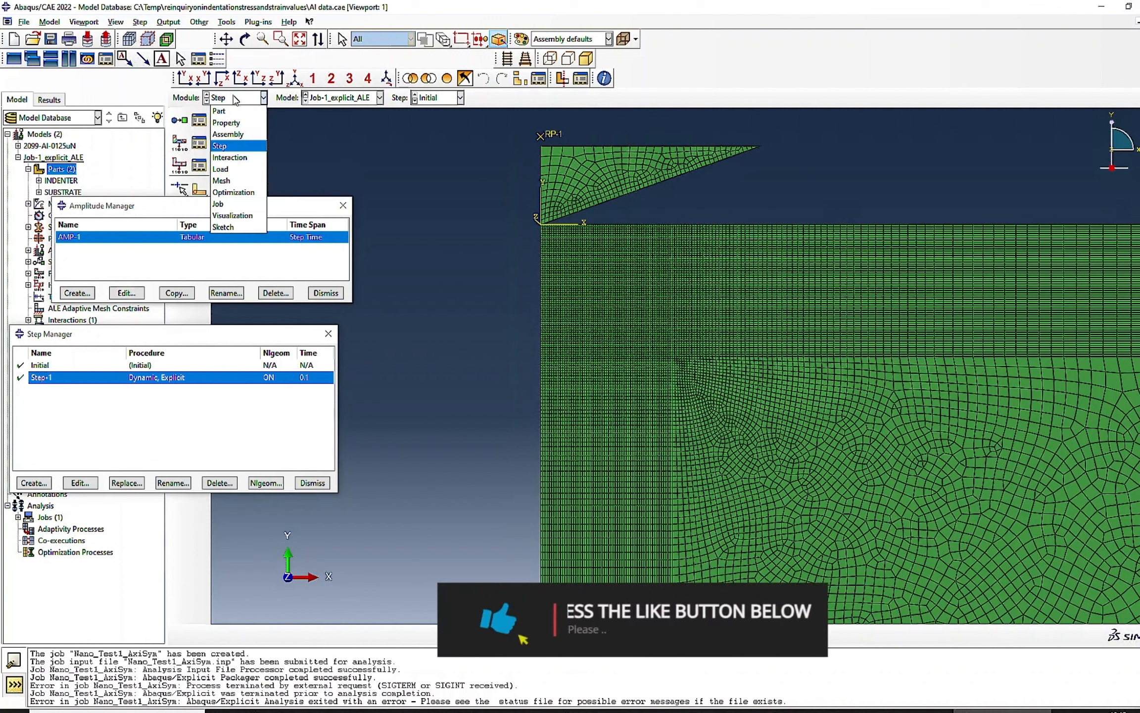
click(230, 157)
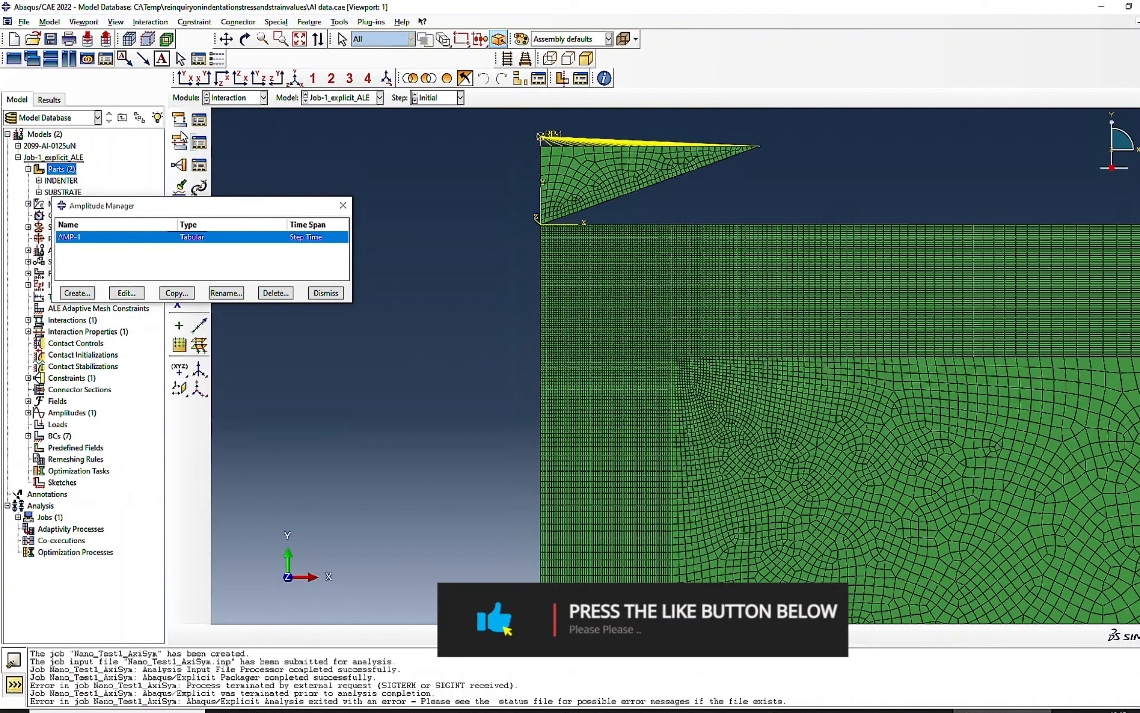
click(199, 120)
click(168, 344)
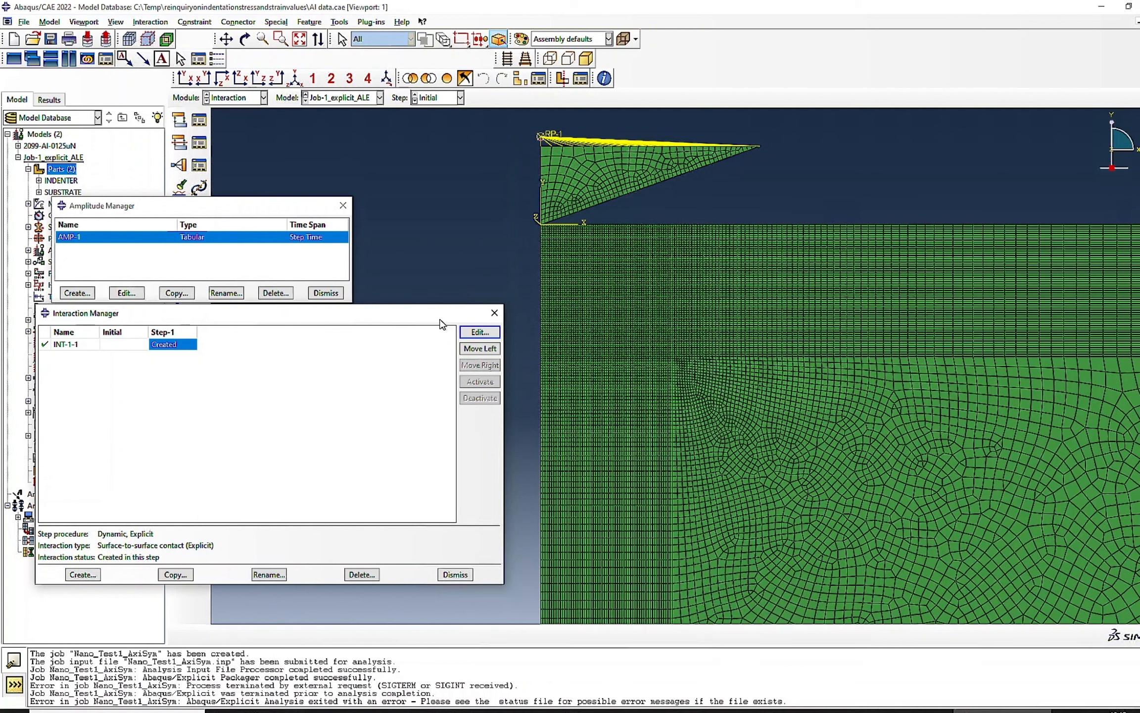
click(199, 166)
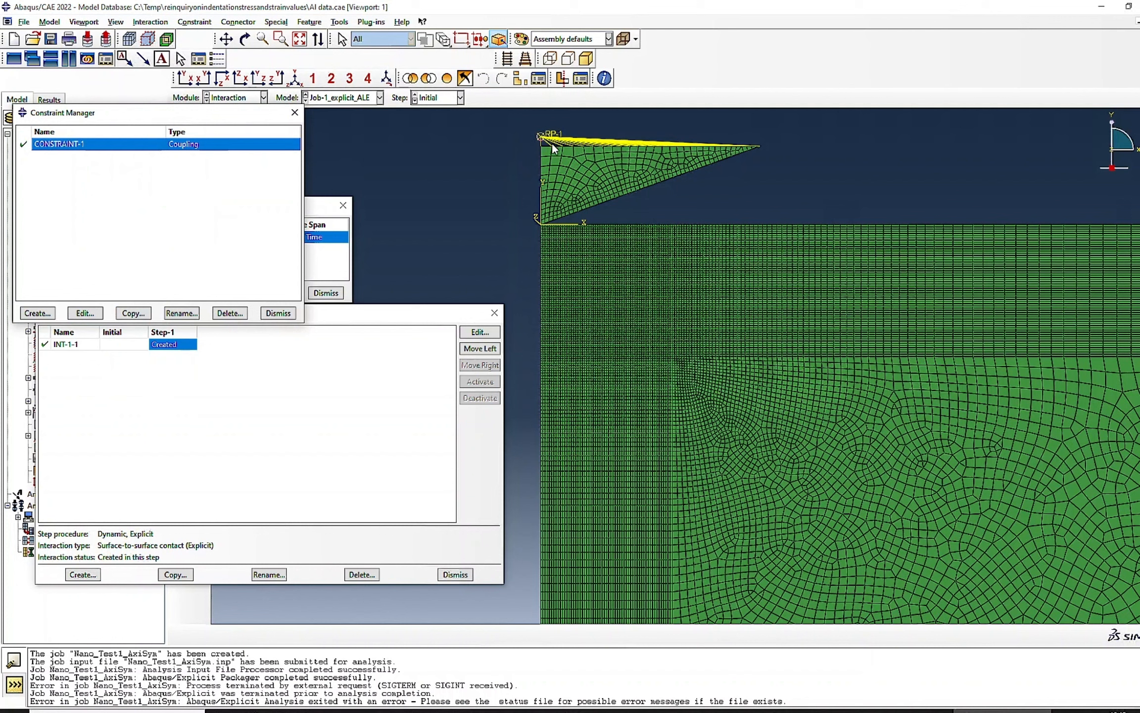
click(278, 313)
click(454, 574)
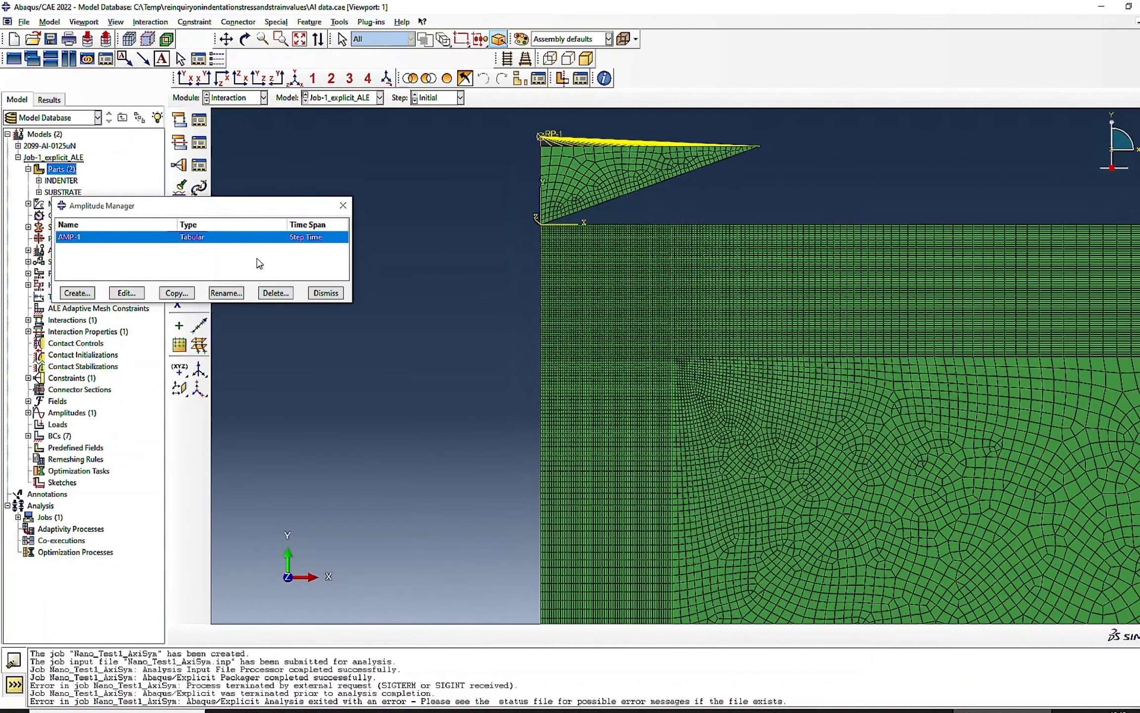
- In the Load module, review the loads and the boundary conditions along the model's edges in the Boundary Condition Manager
click(231, 98)
click(220, 170)
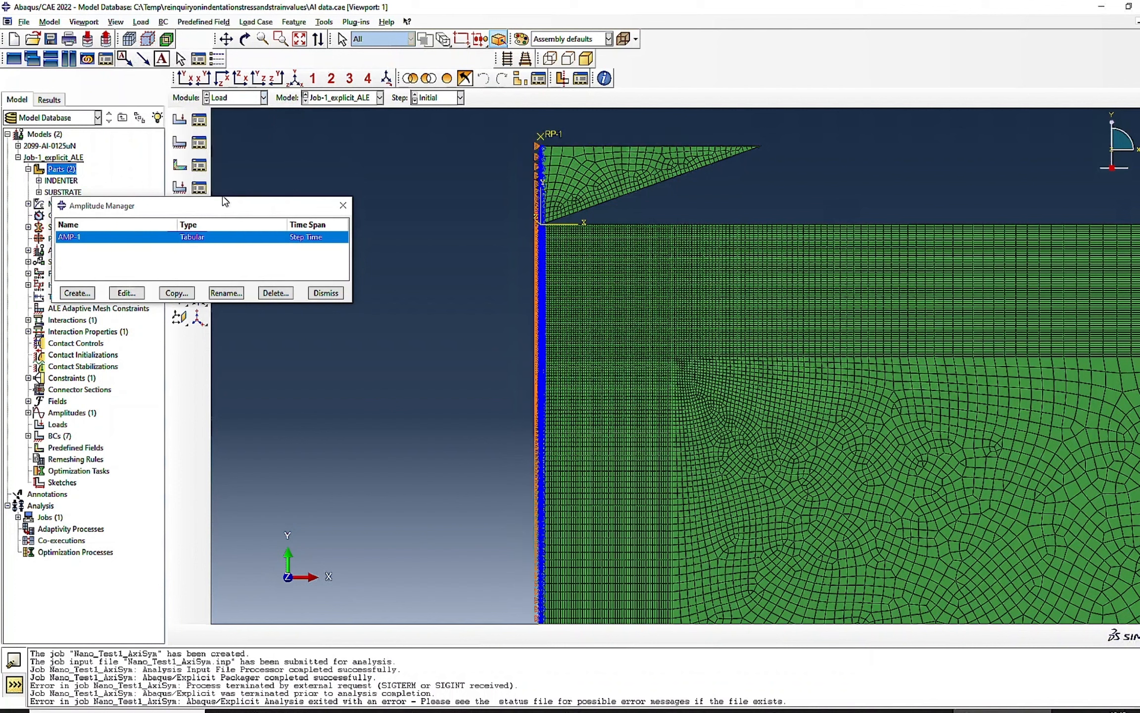
click(198, 119)
click(415, 396)
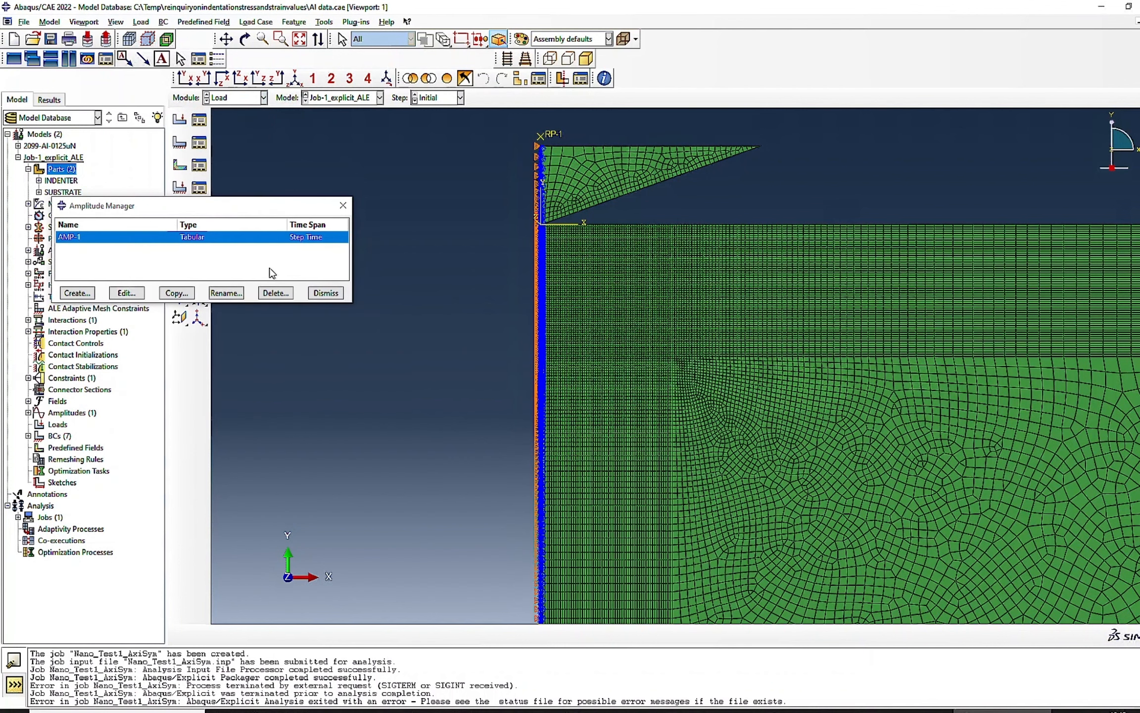
click(200, 143)
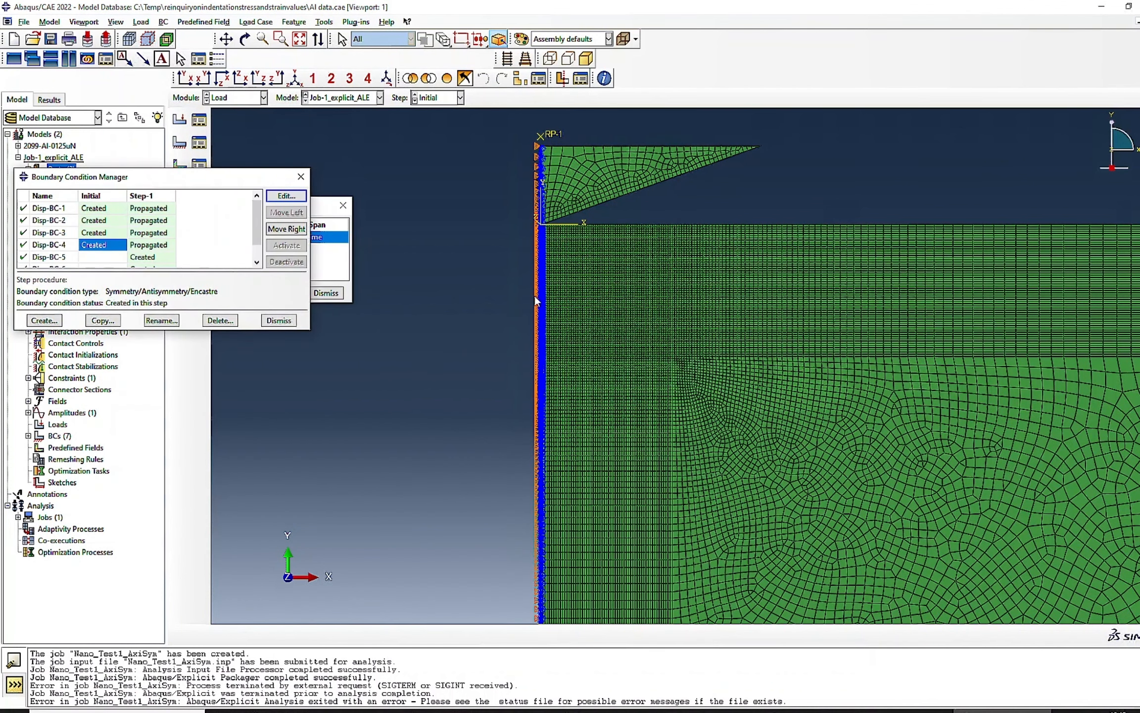
click(299, 38)
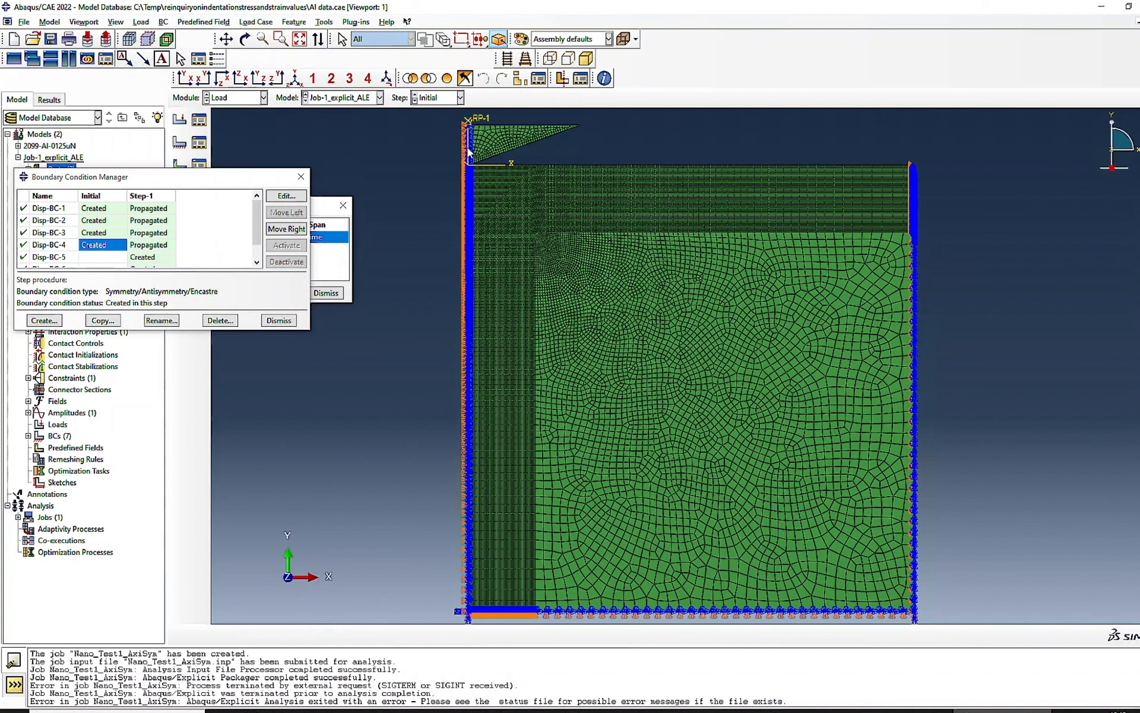
scroll(471, 131, up, 3)
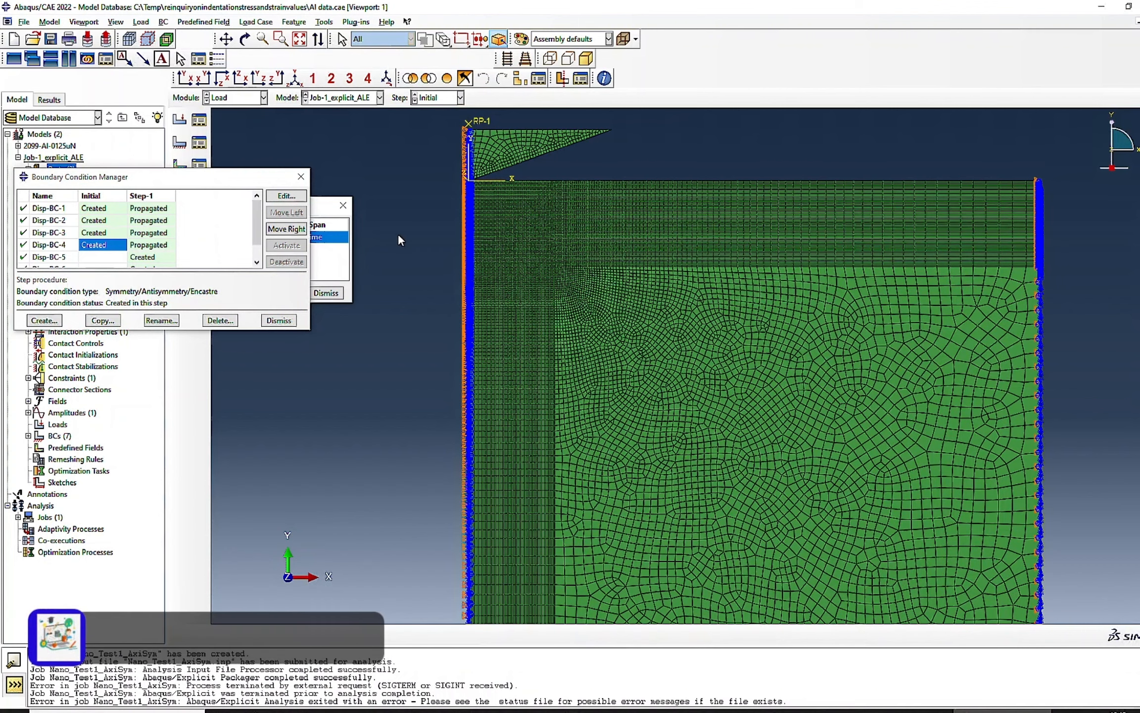
- Switch to Excel and examine the peak of the experimental indentation curve on the Chart1 sheet
click(787, 711)
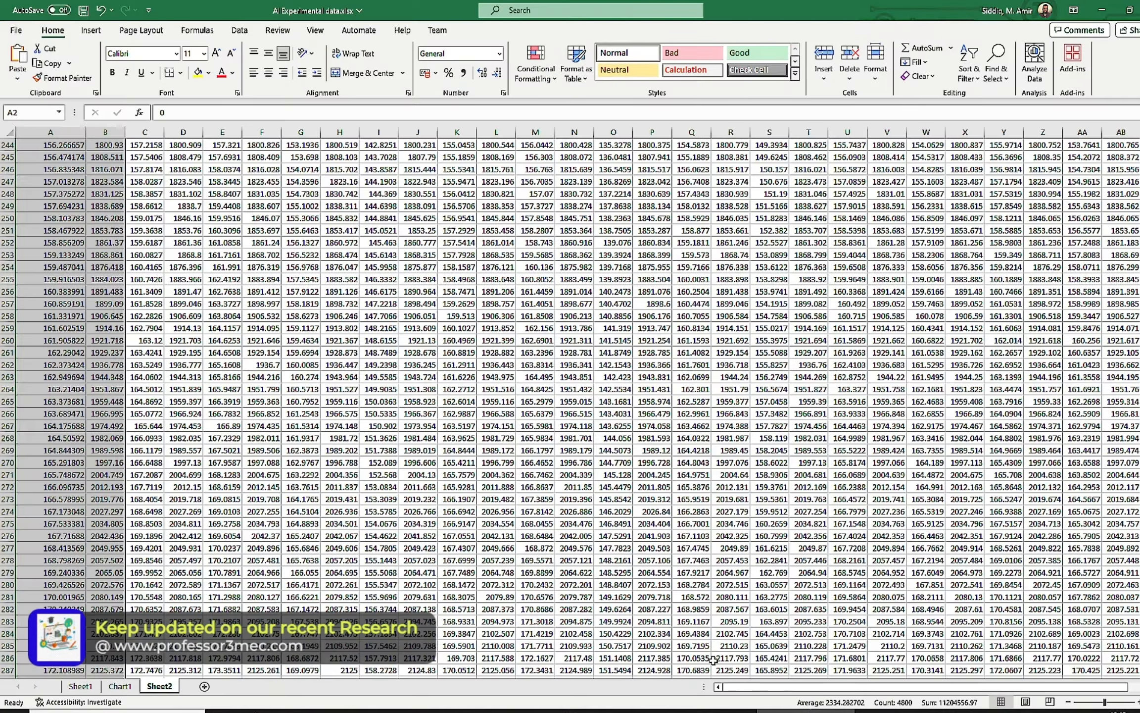
click(119, 686)
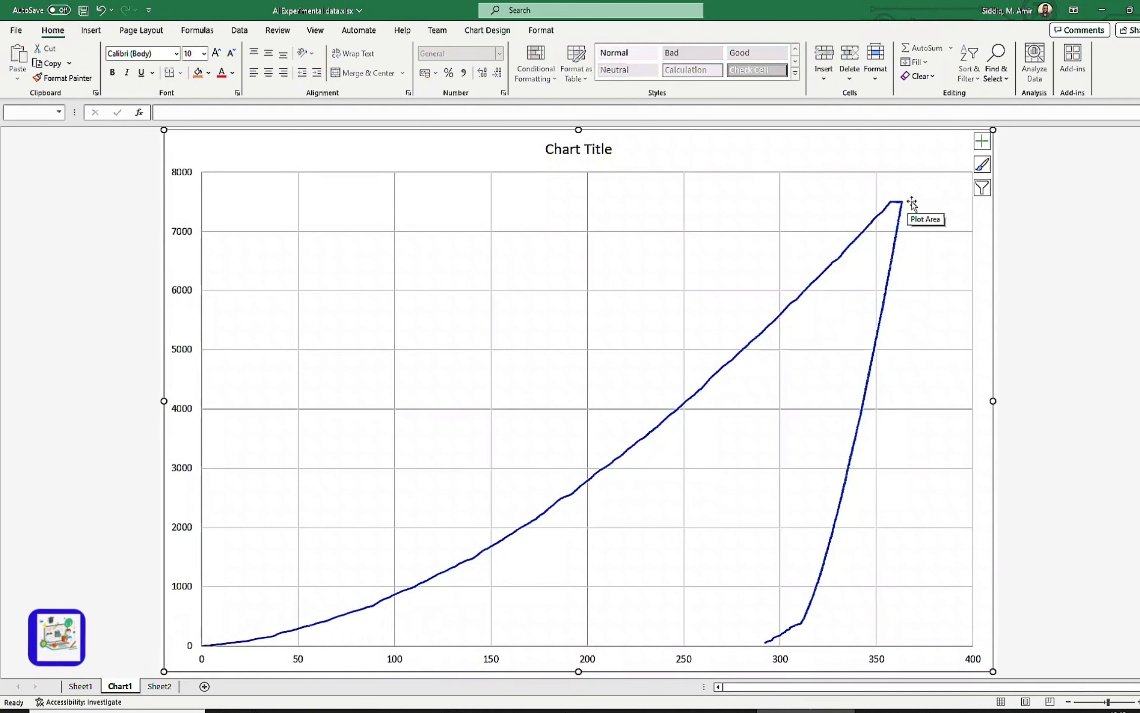
mouse_move(904, 204)
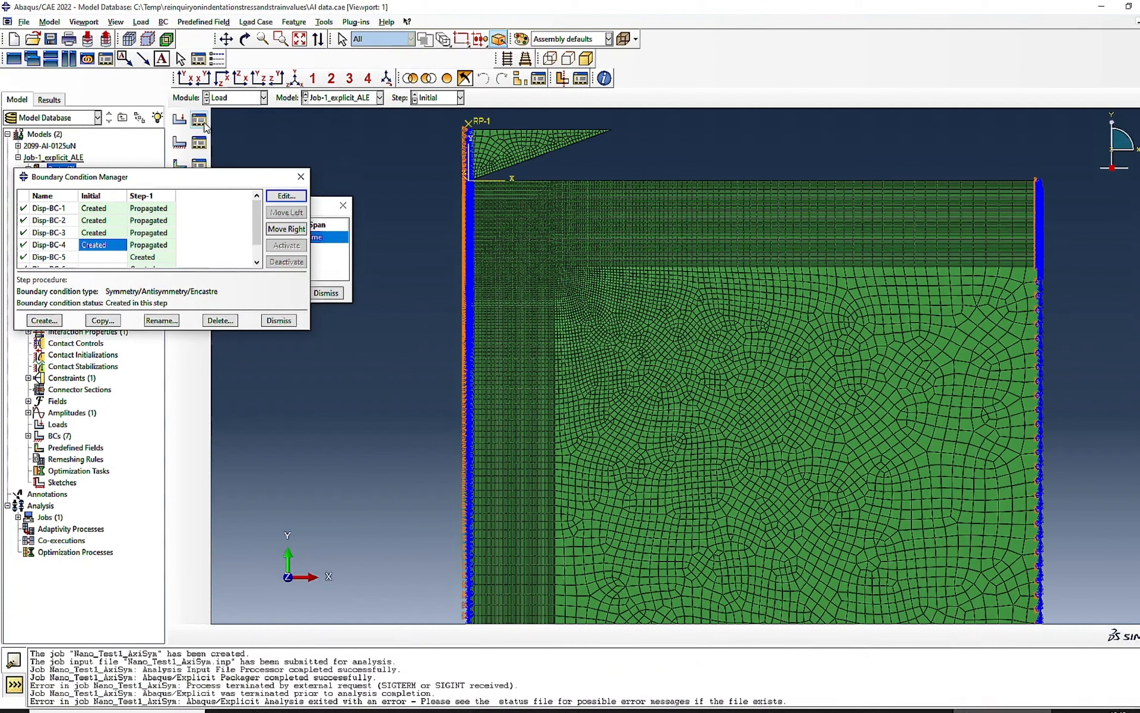
- Switch back to Abaqus and delete Step-1 in the Step module
click(218, 99)
click(219, 146)
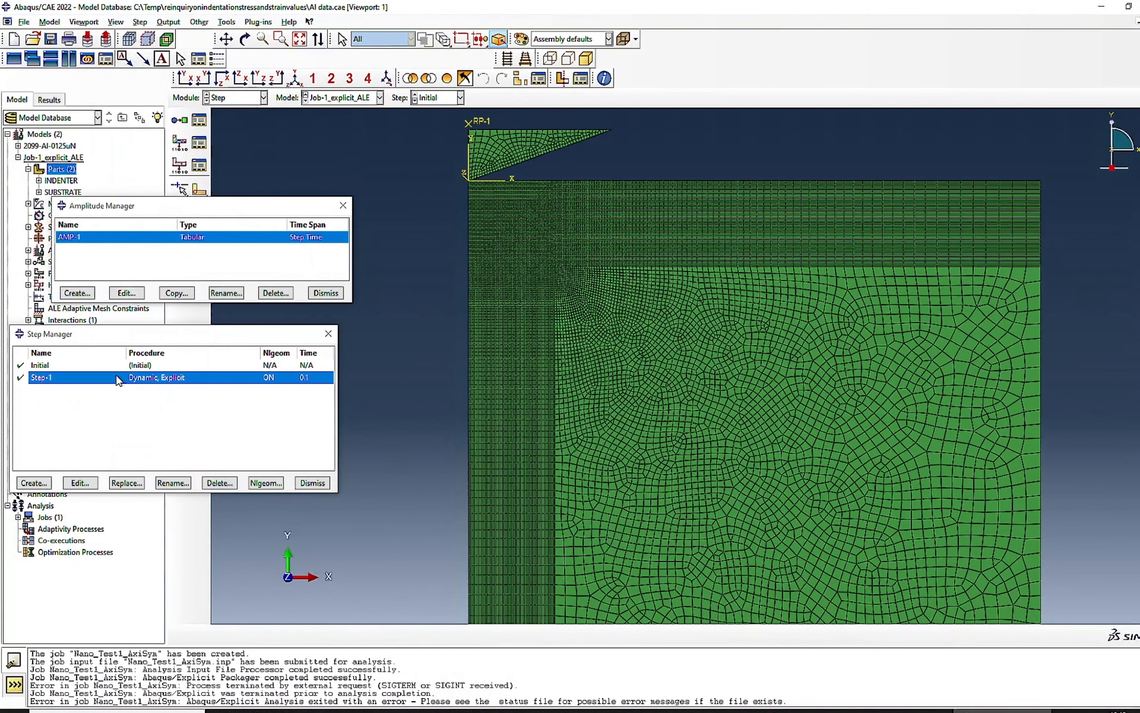
click(220, 483)
click(521, 393)
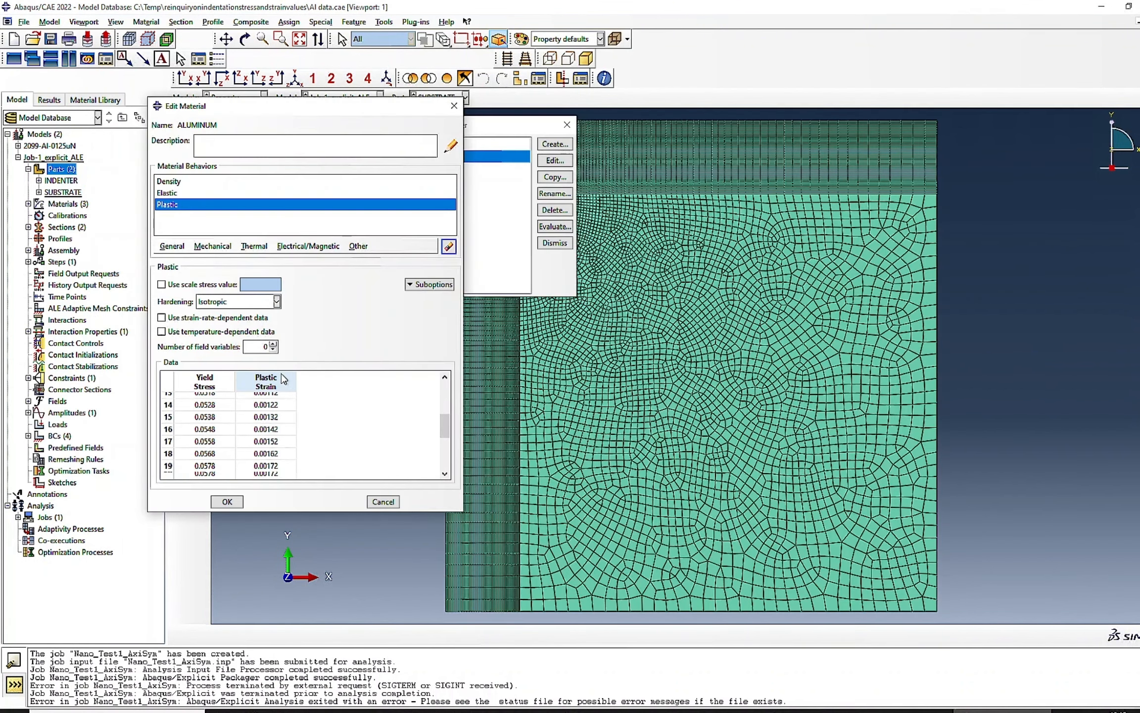
- Check the plastic stress-strain data of the ALUMINUM material and leave the definition without saving changes
scroll(286, 379, up, 5)
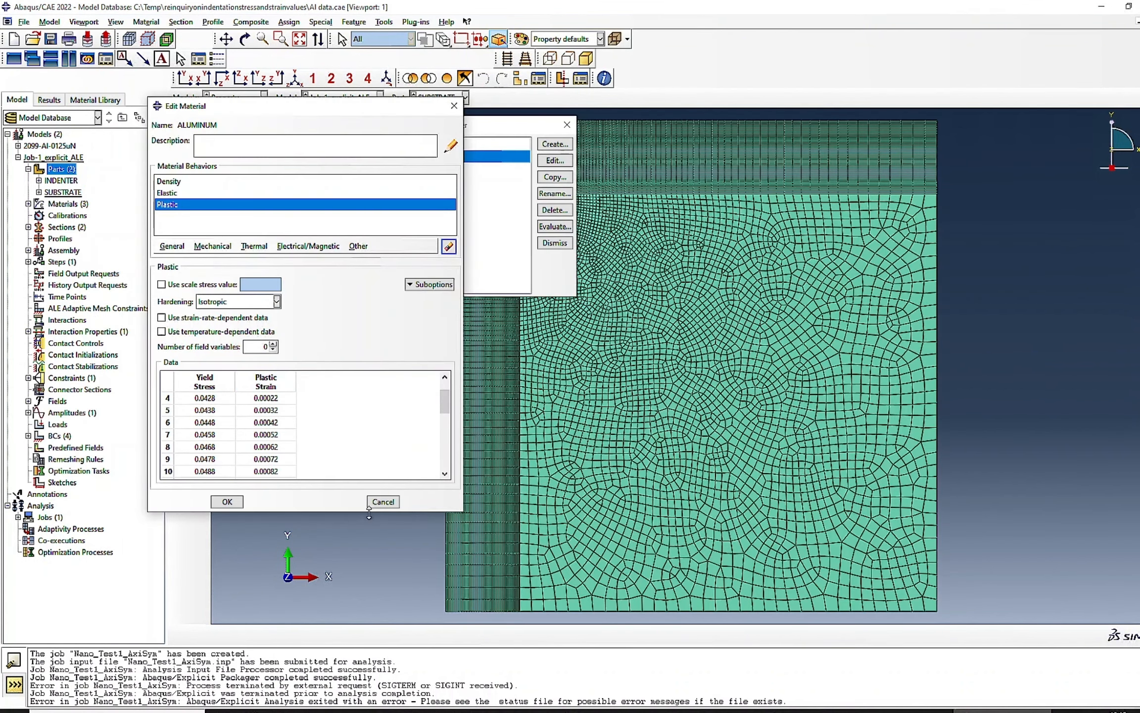
click(382, 501)
click(302, 327)
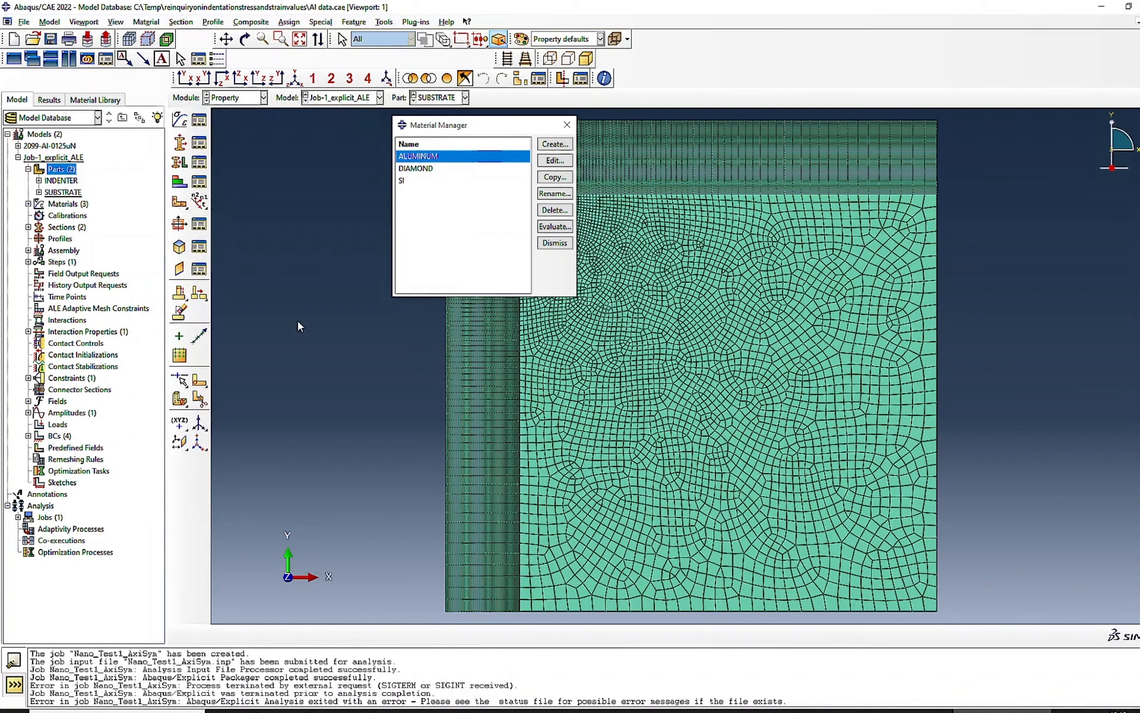
- In the Step module, create a Static, General step named Step-1 after Initial with Nlgeom turned on
click(241, 98)
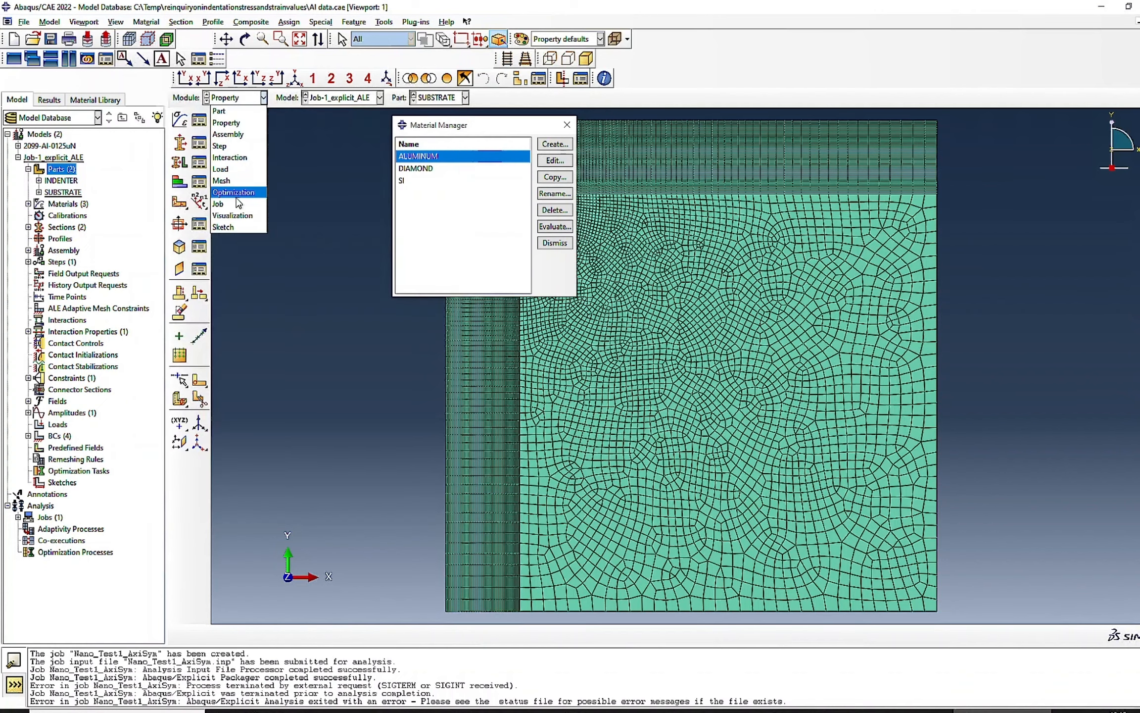
click(234, 147)
click(34, 483)
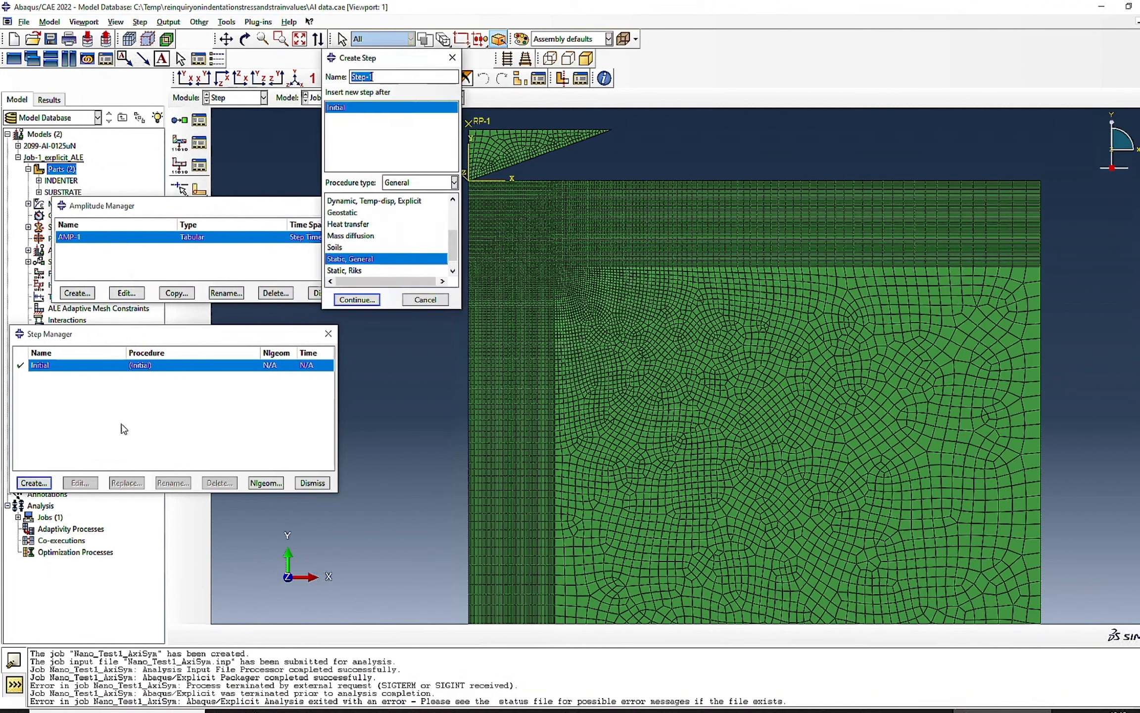
click(356, 299)
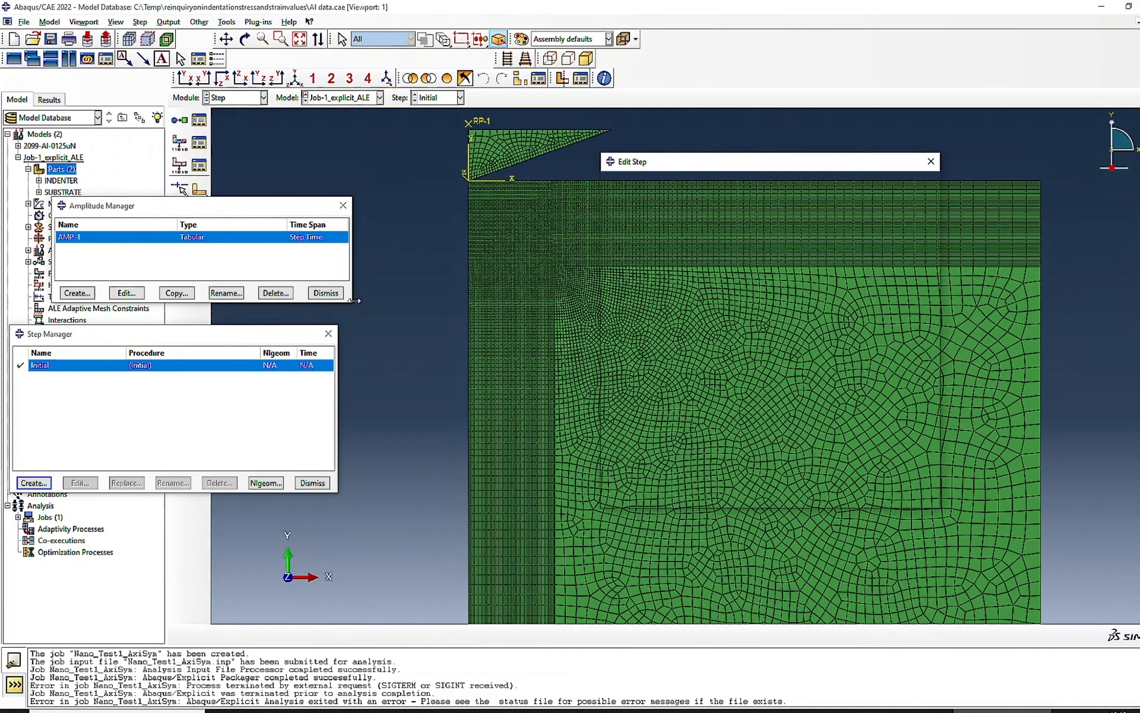
click(648, 276)
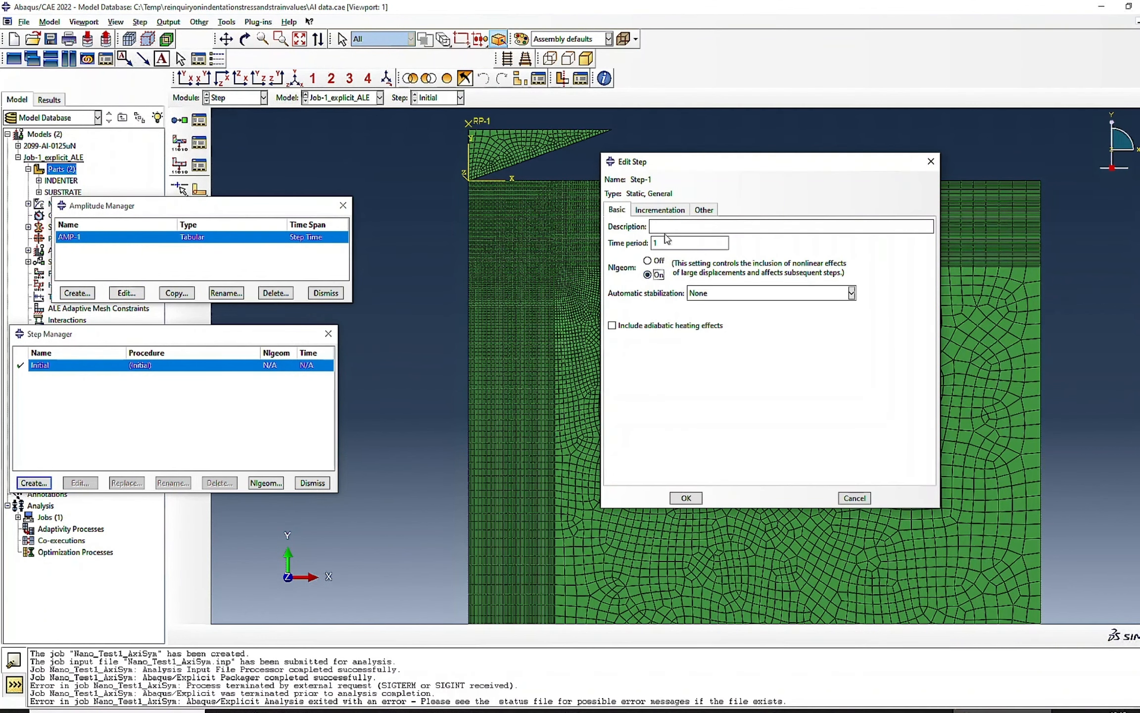
- Set Step-1's incrementation to a maximum of 10000 increments, with initial size 0.001, minimum 1E-05 and maximum 0.01
click(668, 213)
click(732, 241)
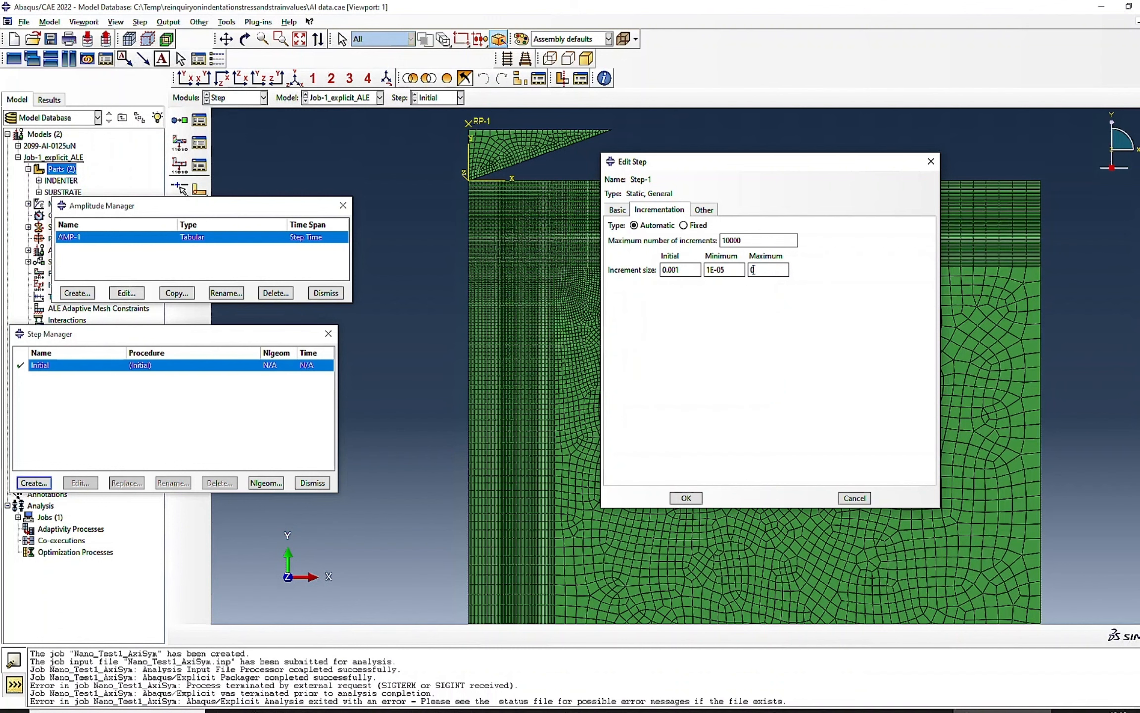
click(687, 499)
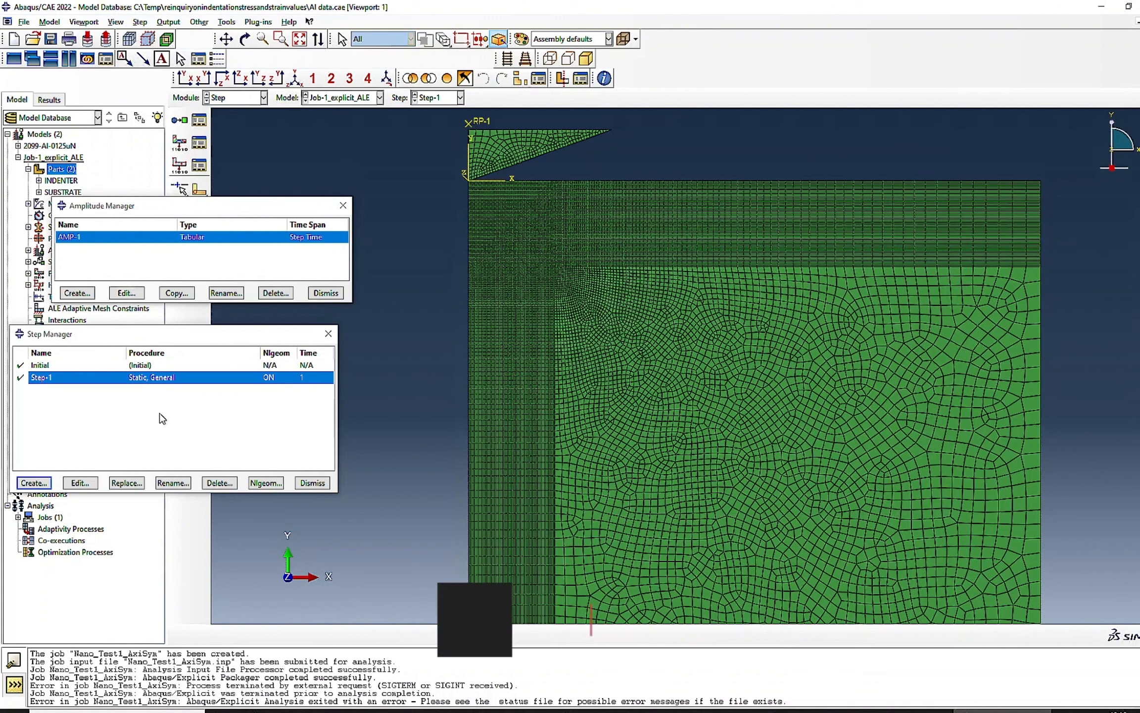
- In the Interaction module, review the indenter's coupling constraint CONSTRAINT-1 in the Constraint Manager
click(226, 99)
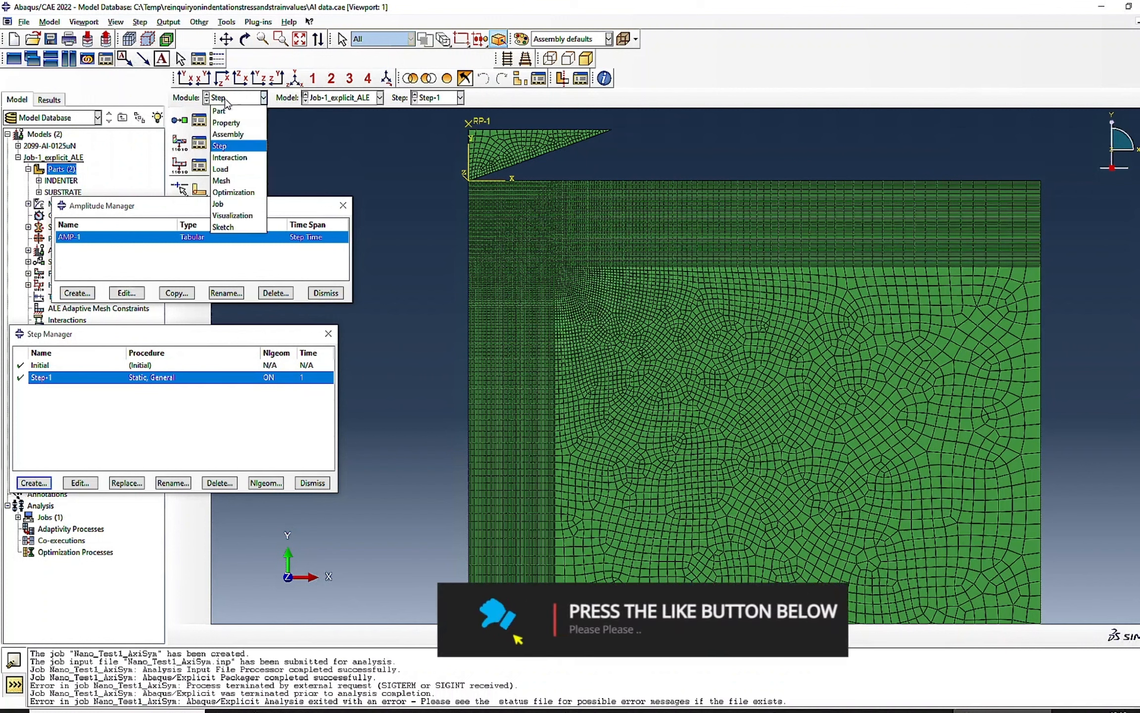
click(230, 163)
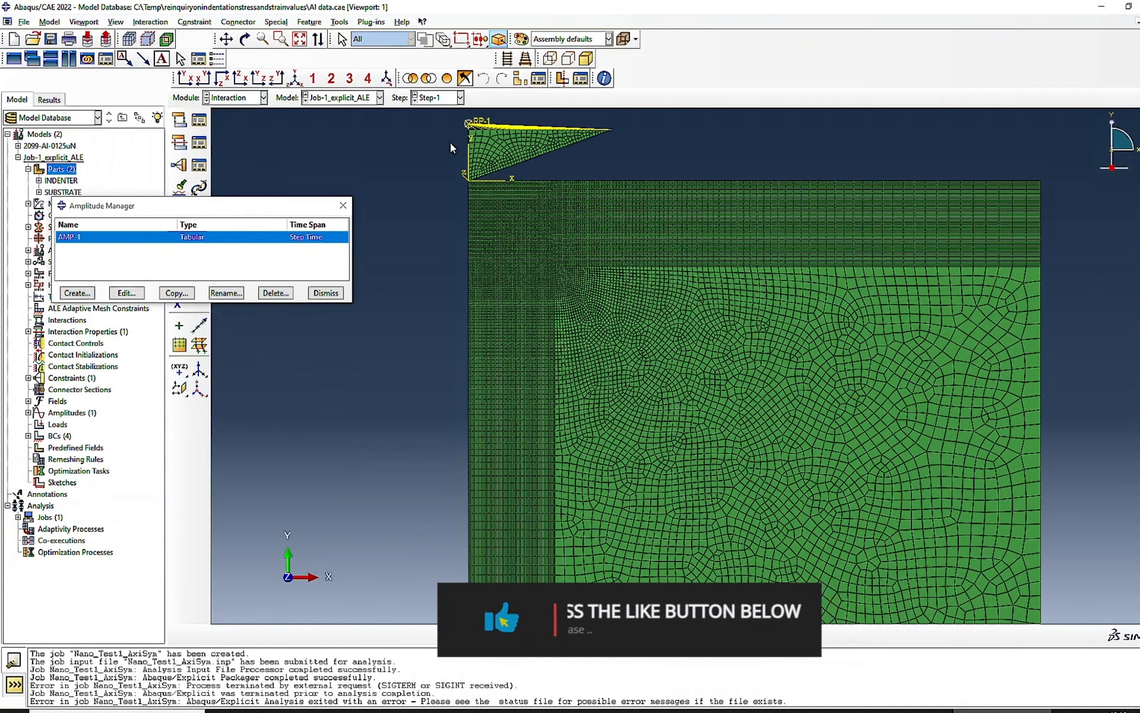
click(202, 144)
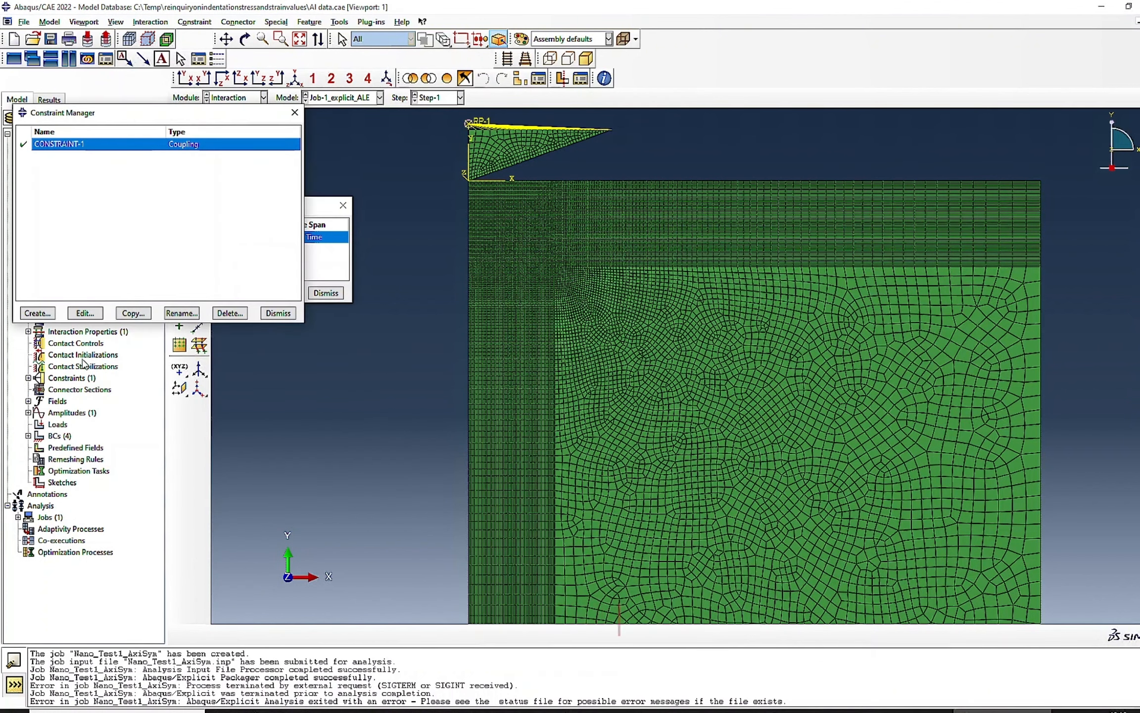
click(85, 313)
click(105, 309)
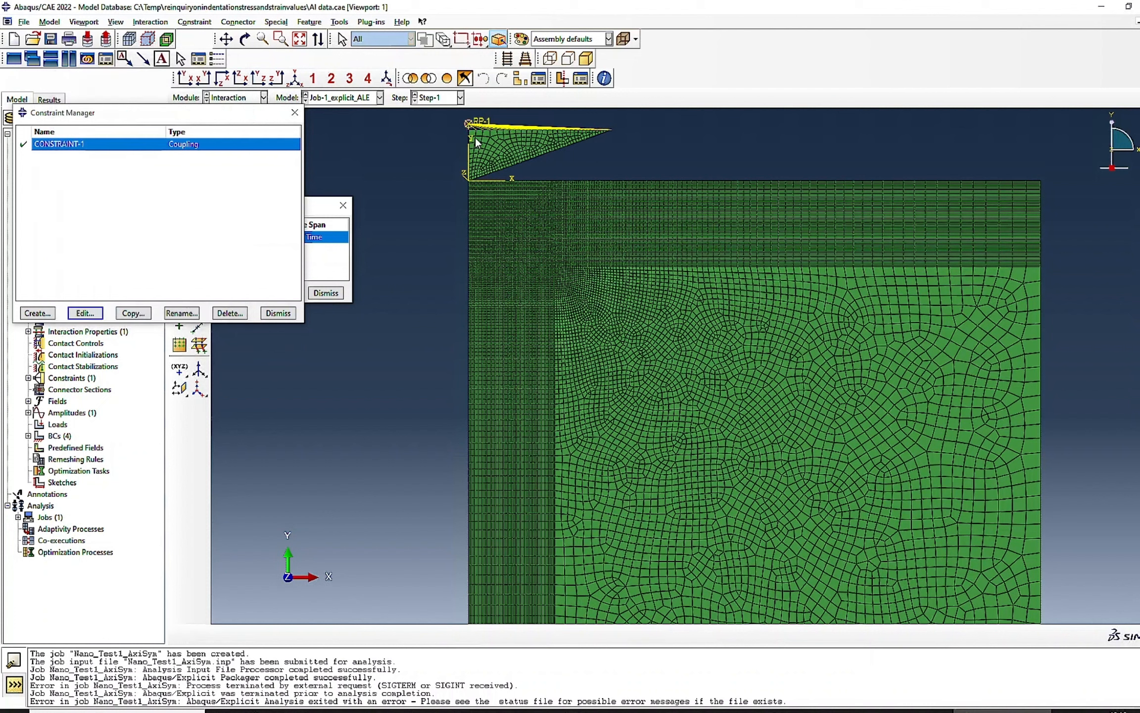
click(278, 313)
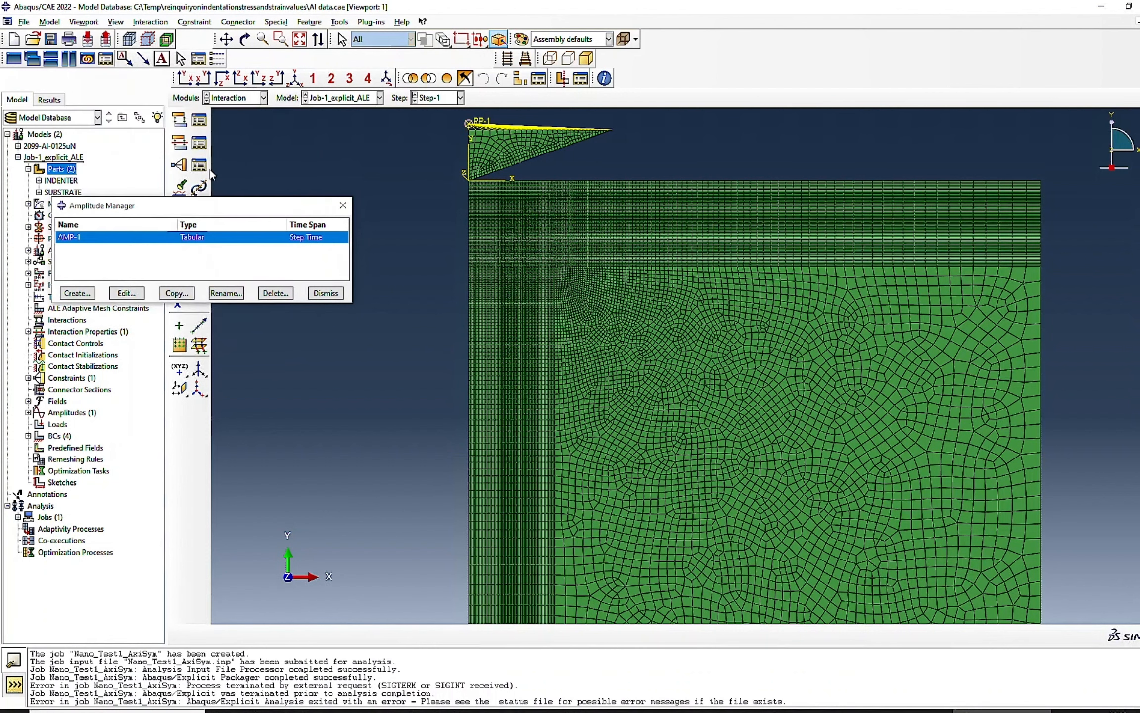
- Start a Standard surface-to-surface contact interaction in Step-1 with INDENTER-1.SURF as the main surface, highlighting the selection in the viewport
click(199, 120)
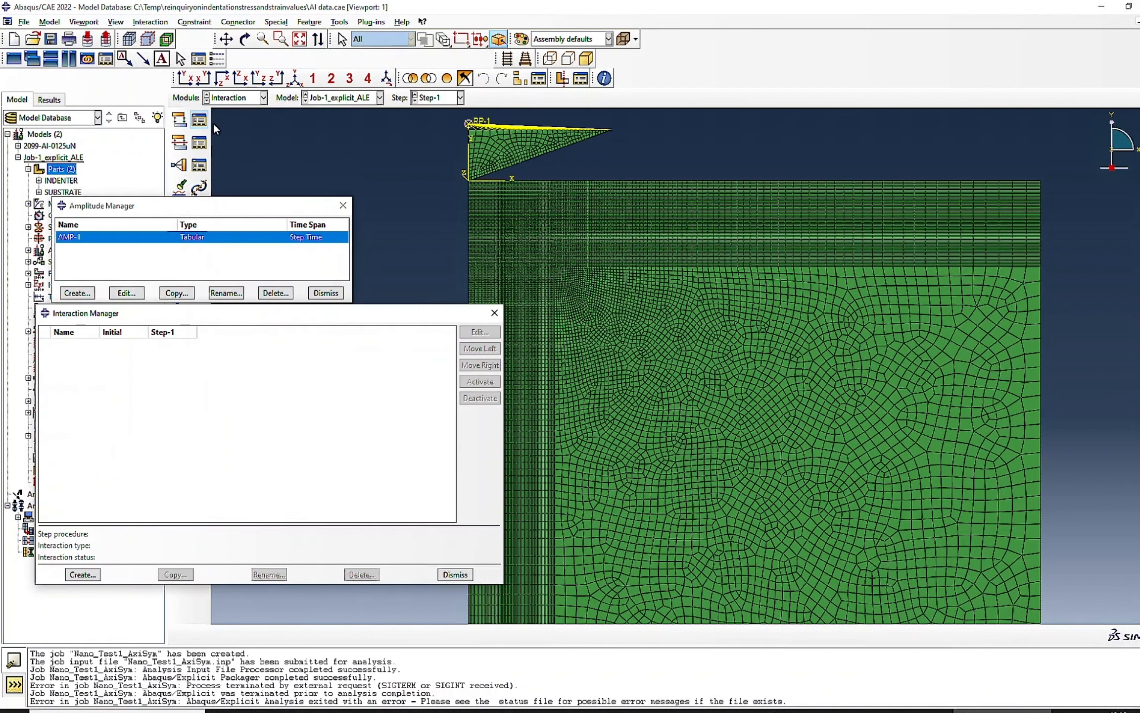
click(83, 575)
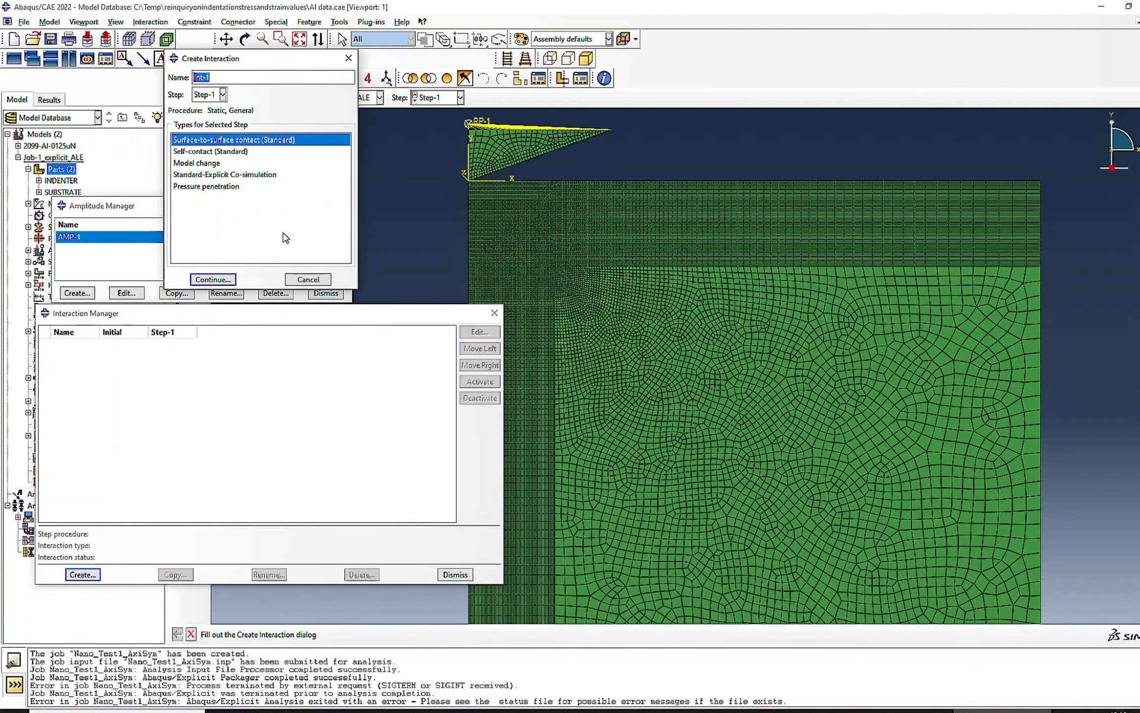
click(213, 279)
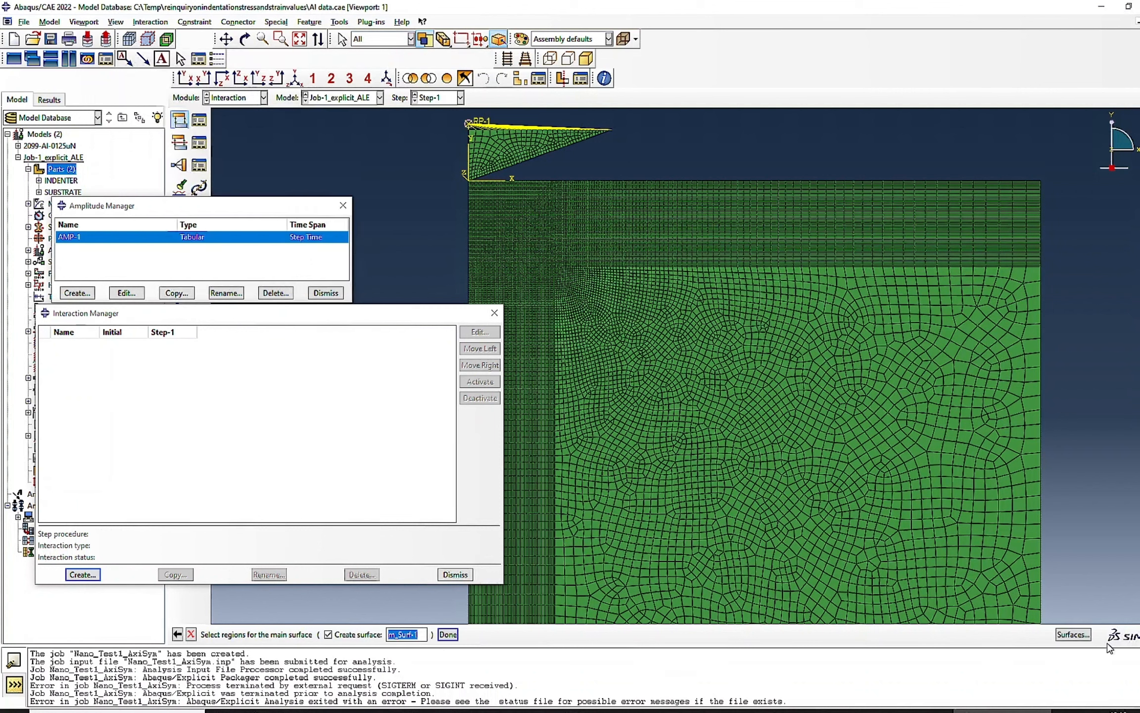
click(1075, 635)
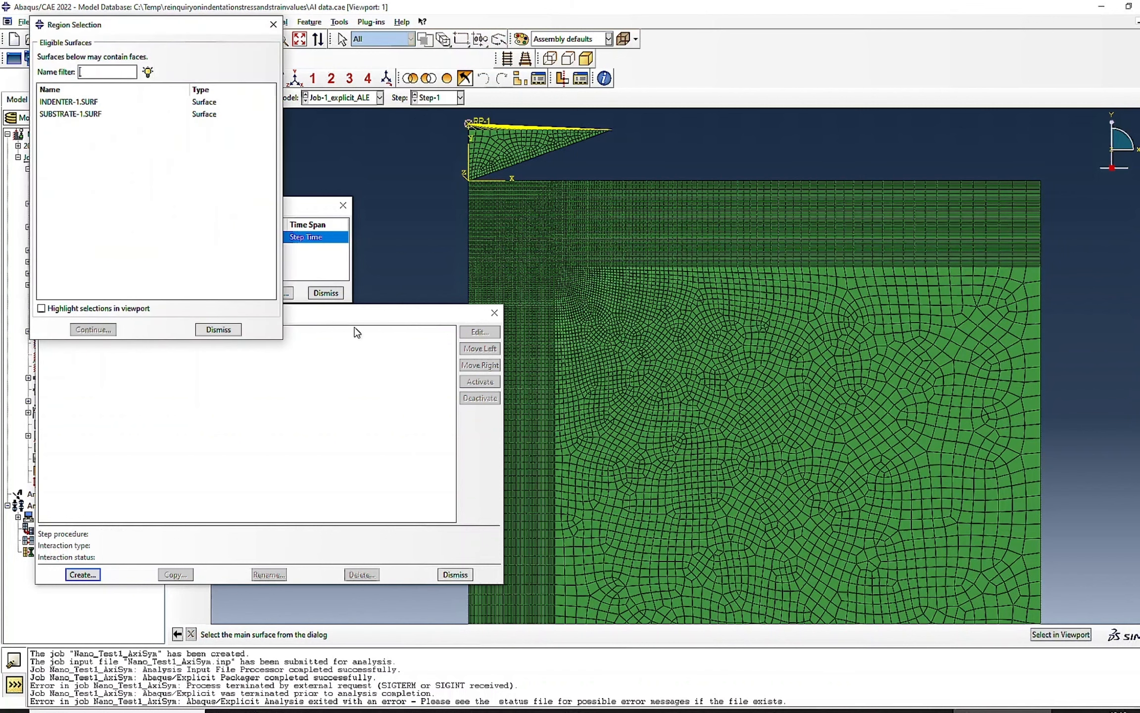
click(74, 103)
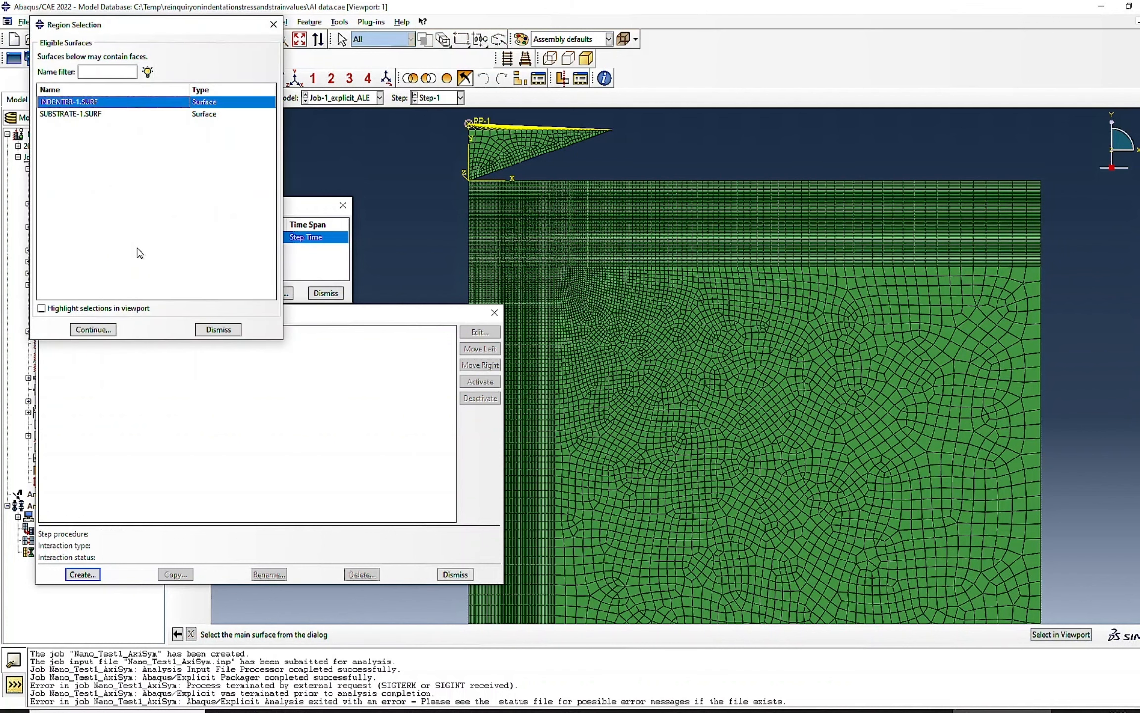
click(41, 309)
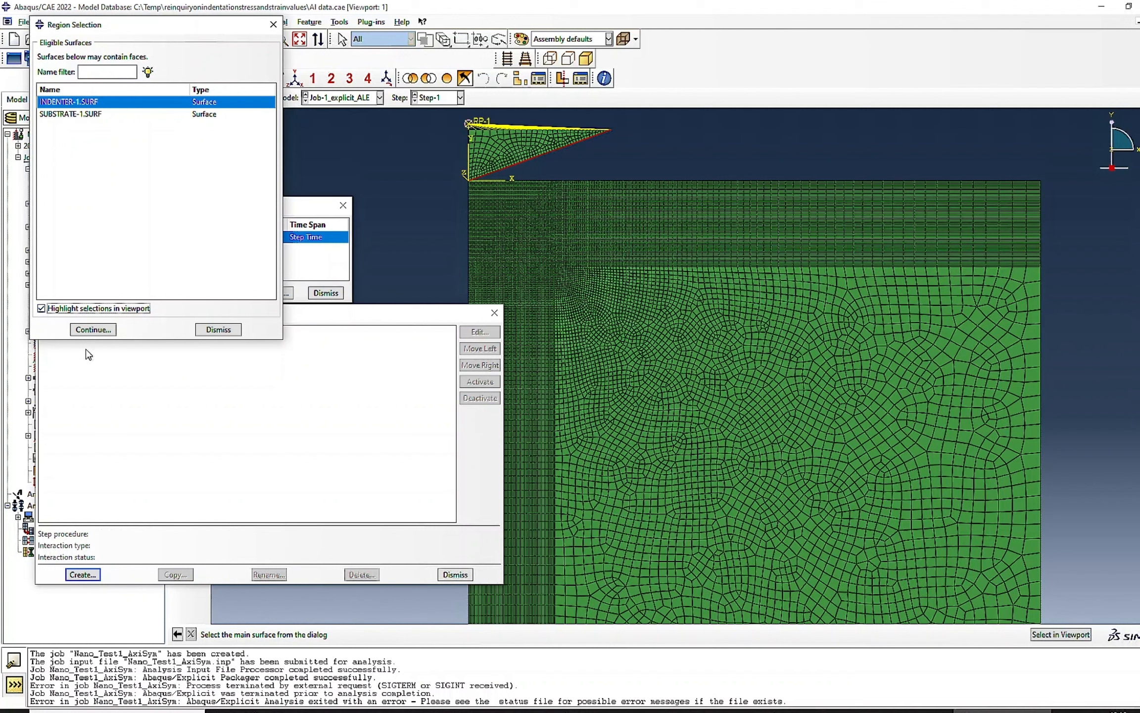
click(92, 329)
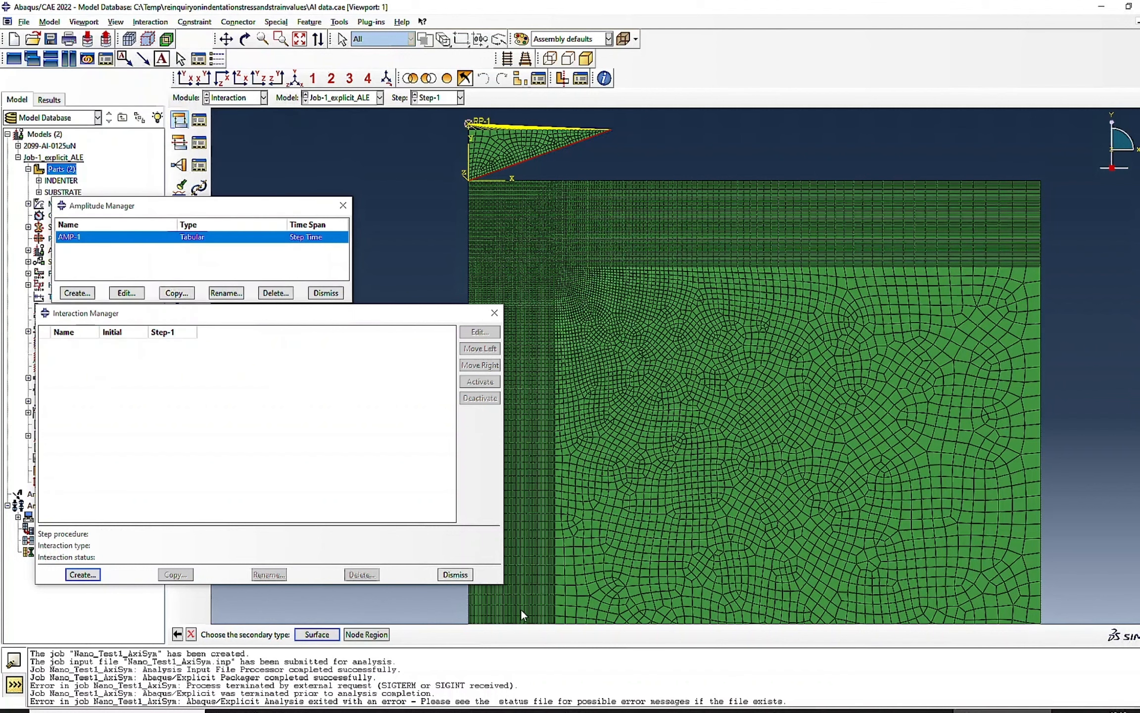
- Use SUBSTRATE-1.SURF as the secondary surface and create the contact with finite sliding and the INTPROP-1 interaction property
click(319, 635)
click(74, 116)
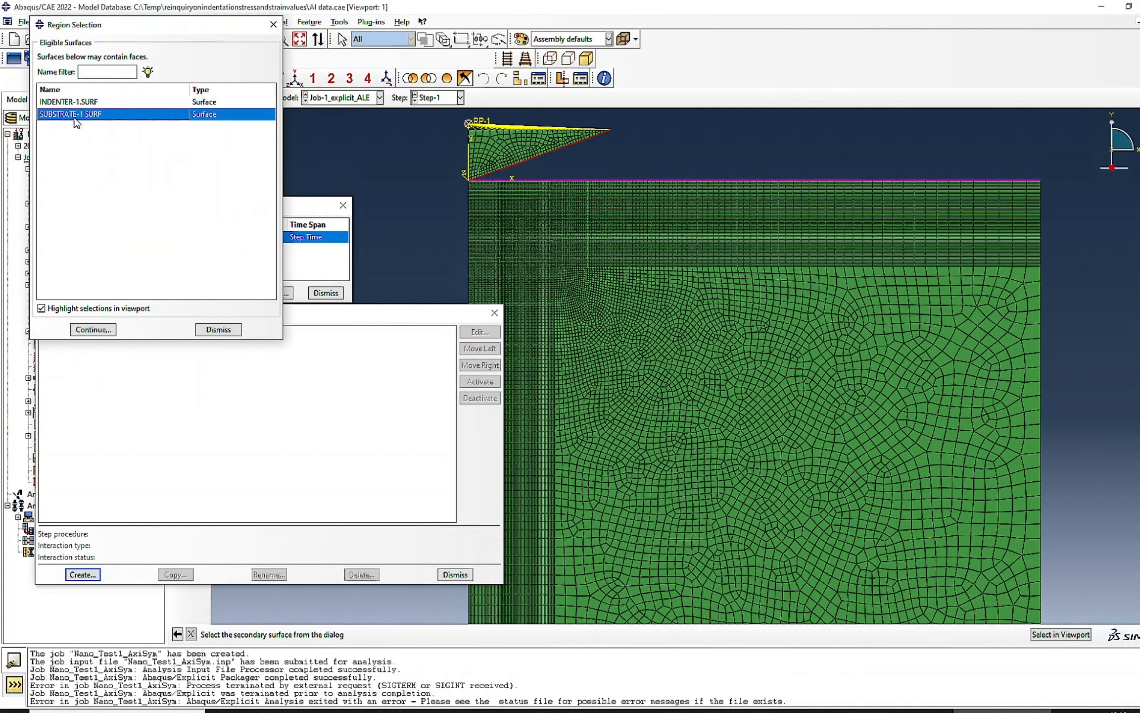
click(93, 330)
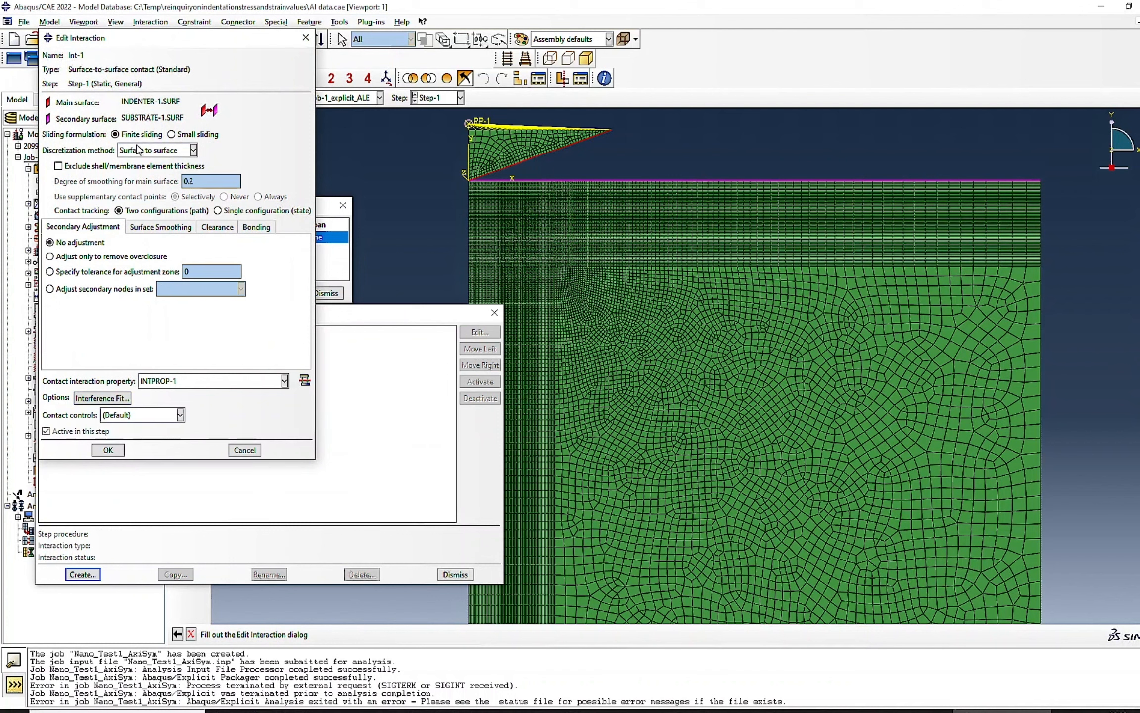
click(108, 449)
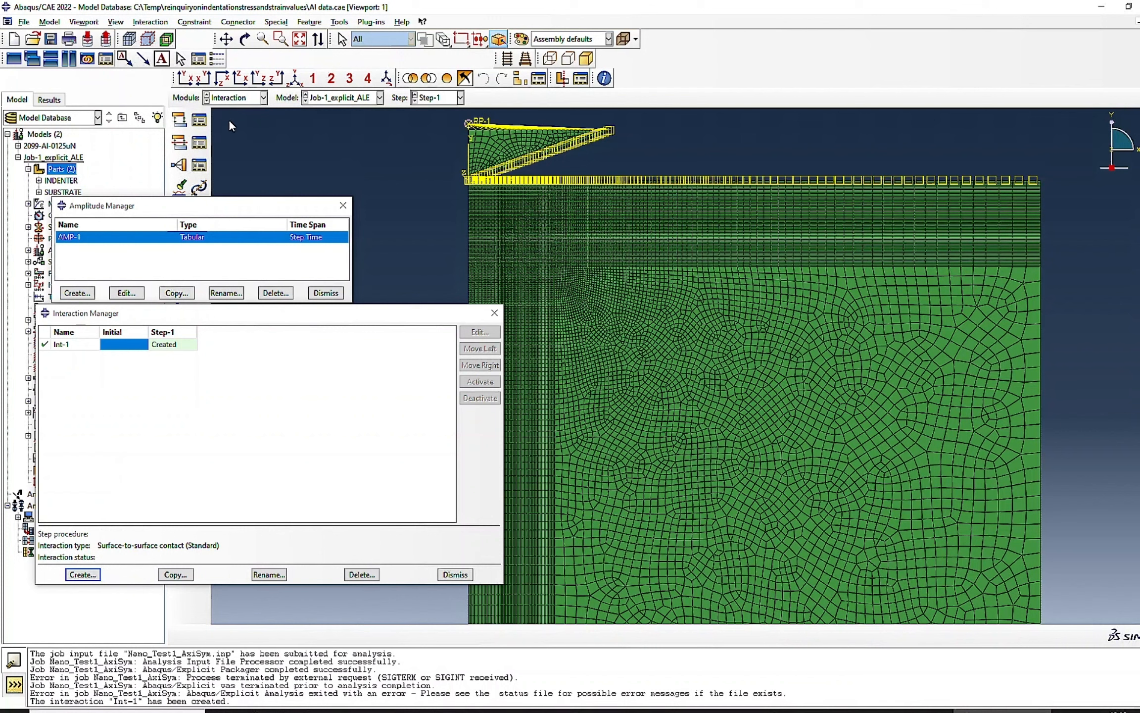
- In the Load module, review the type and region of the four existing boundary conditions, Disp-BC-1 through Disp-BC-4
click(246, 98)
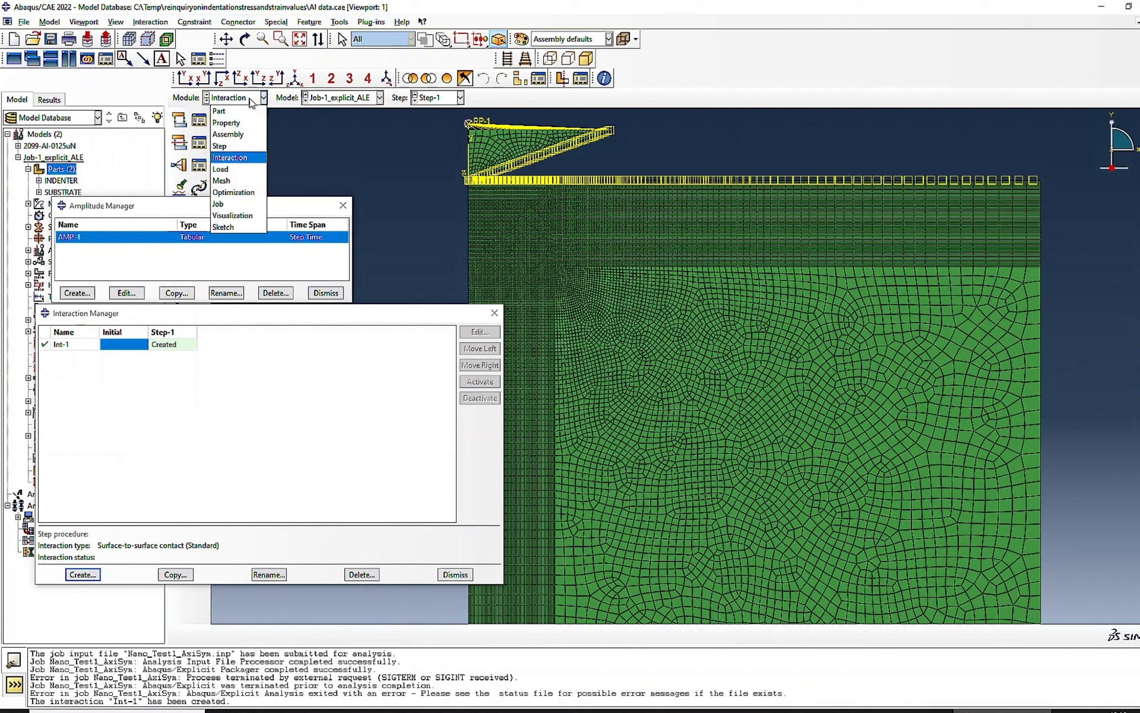
click(228, 170)
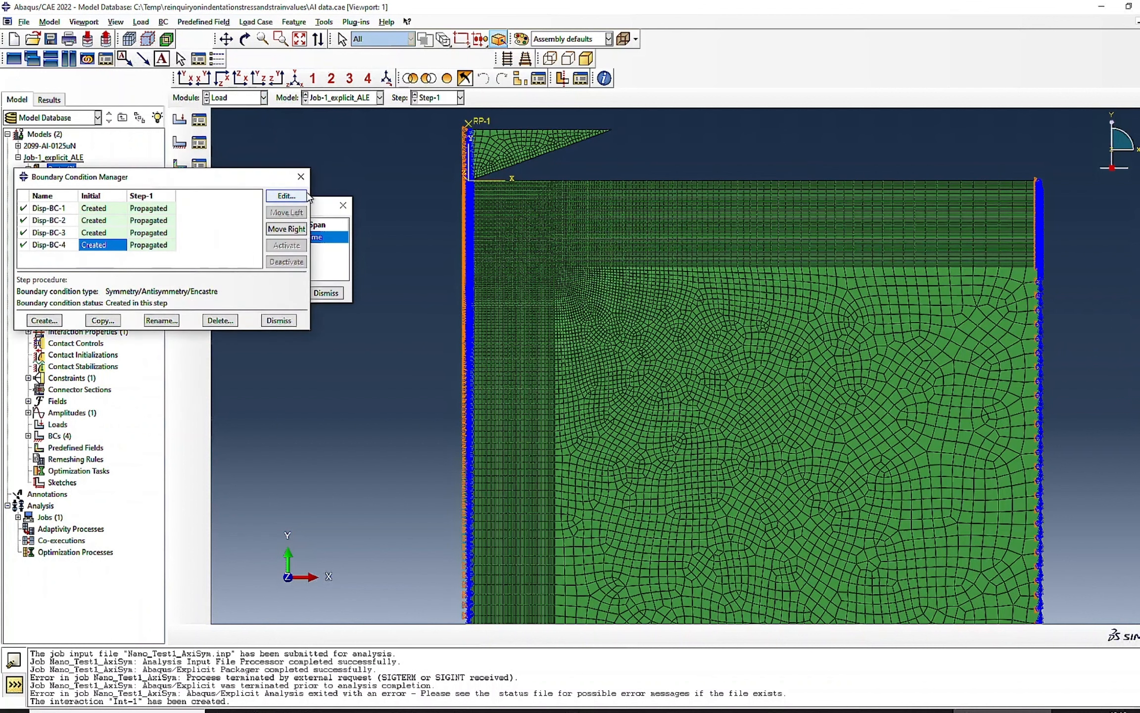
click(103, 209)
double_click(103, 209)
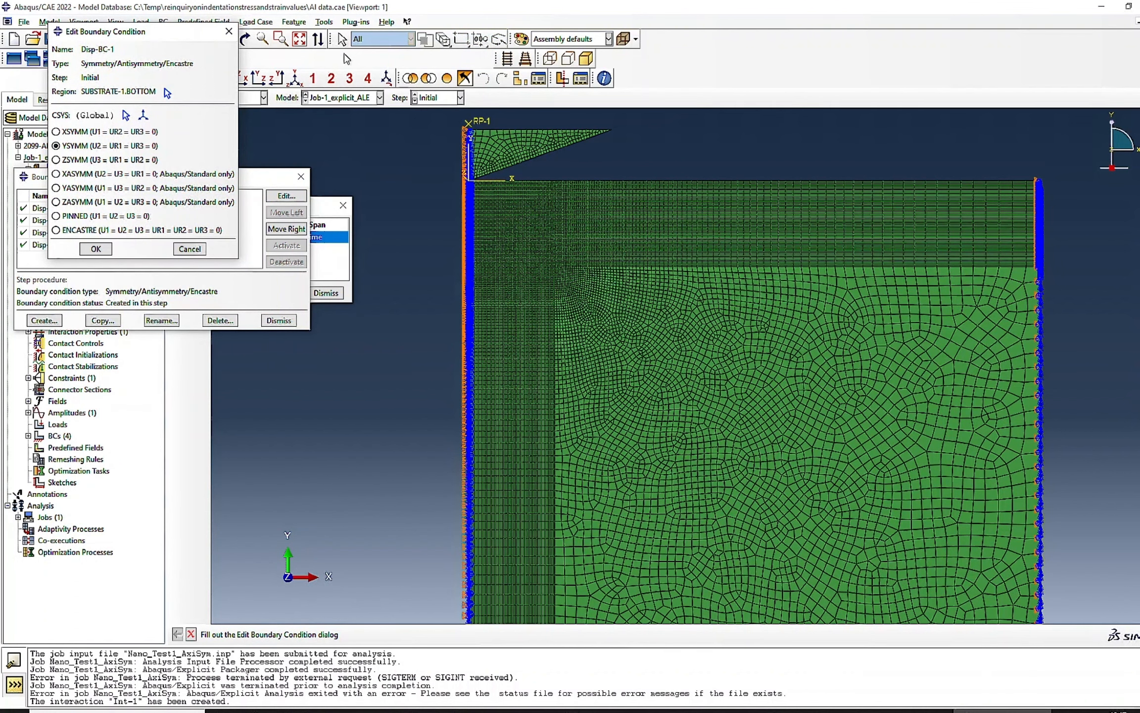
click(300, 38)
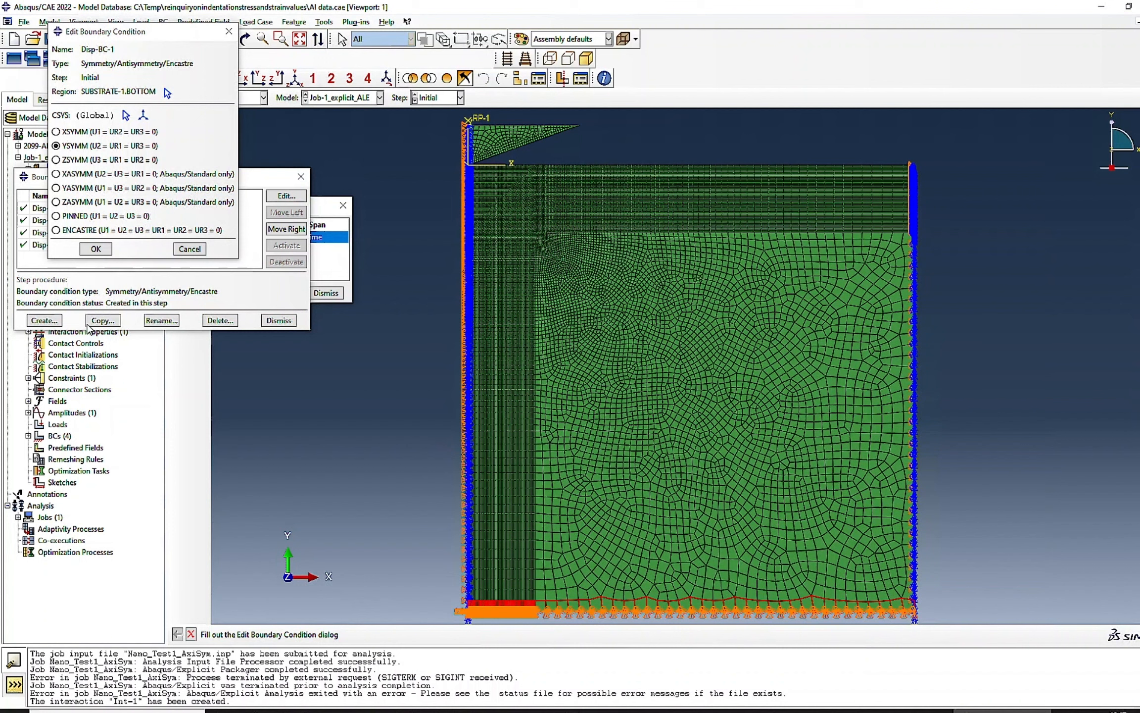
click(96, 249)
double_click(85, 221)
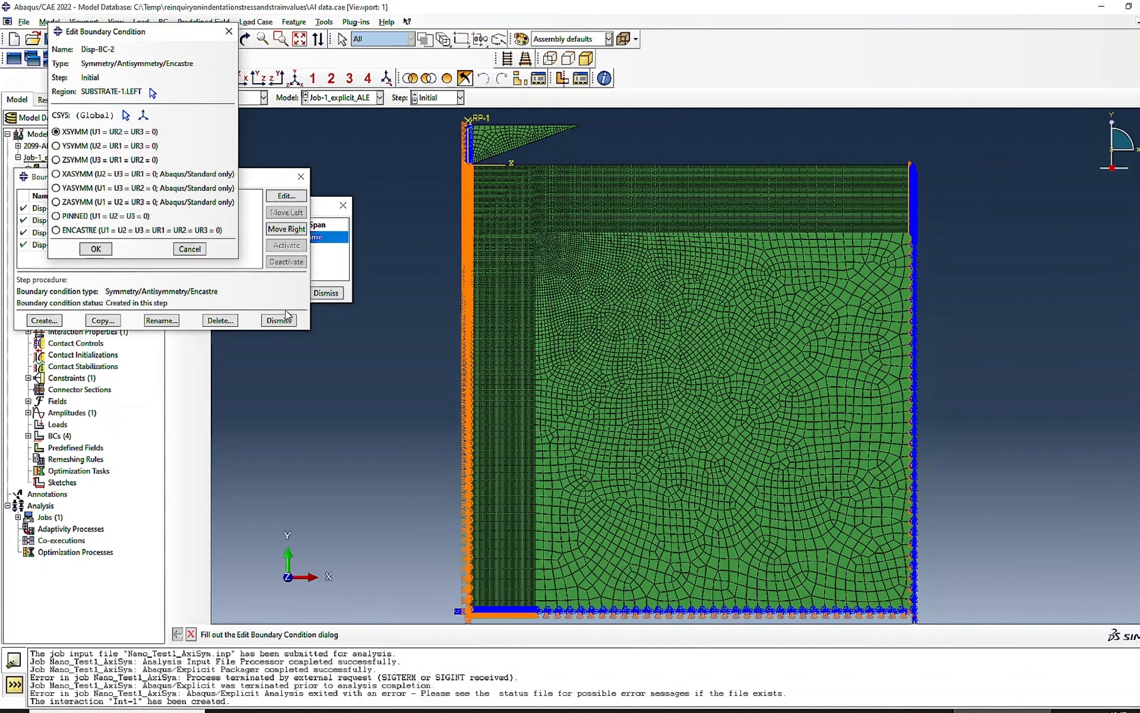
click(85, 248)
double_click(95, 232)
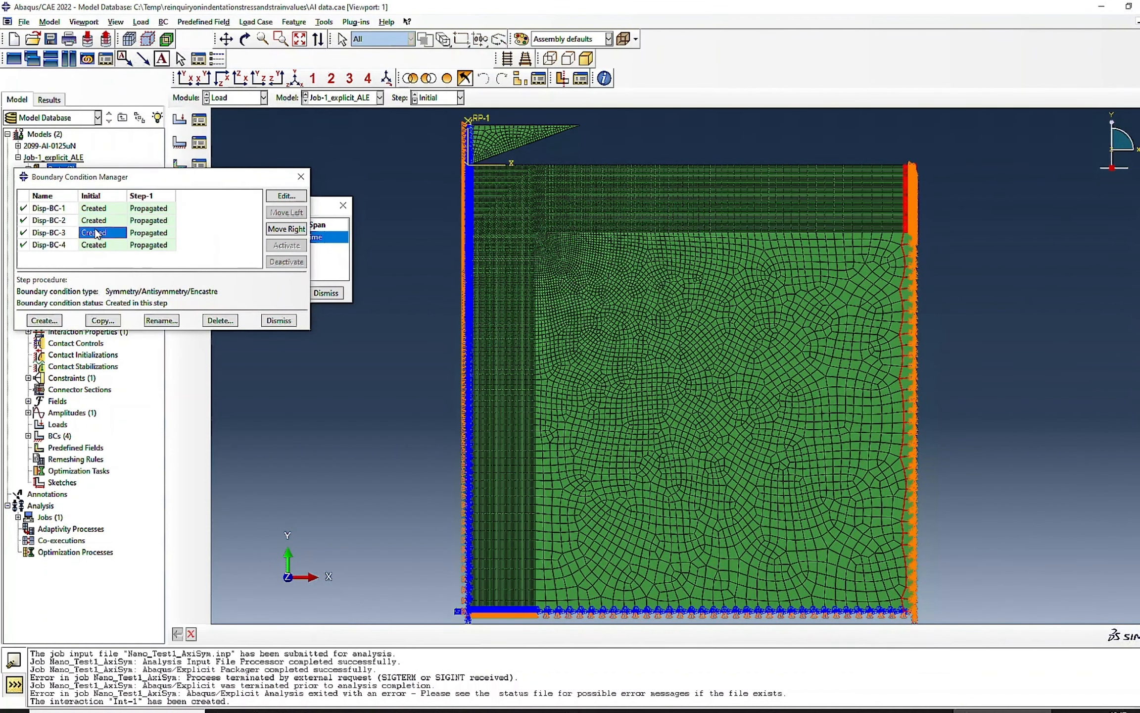
click(96, 248)
double_click(95, 244)
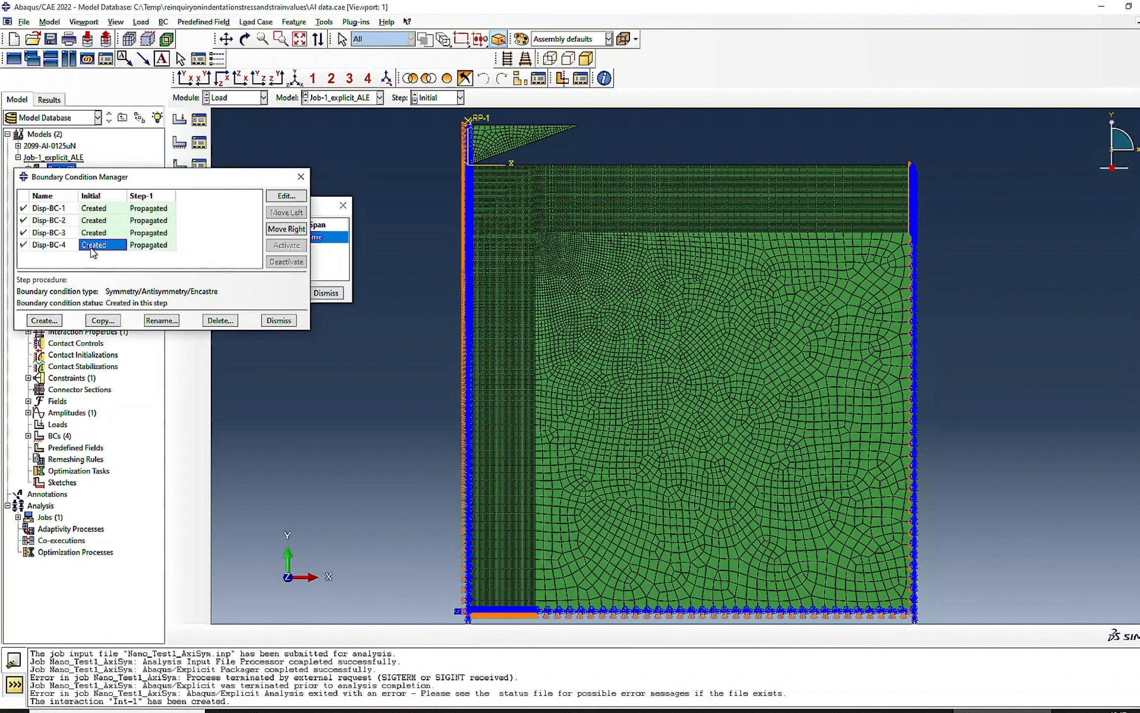
click(95, 249)
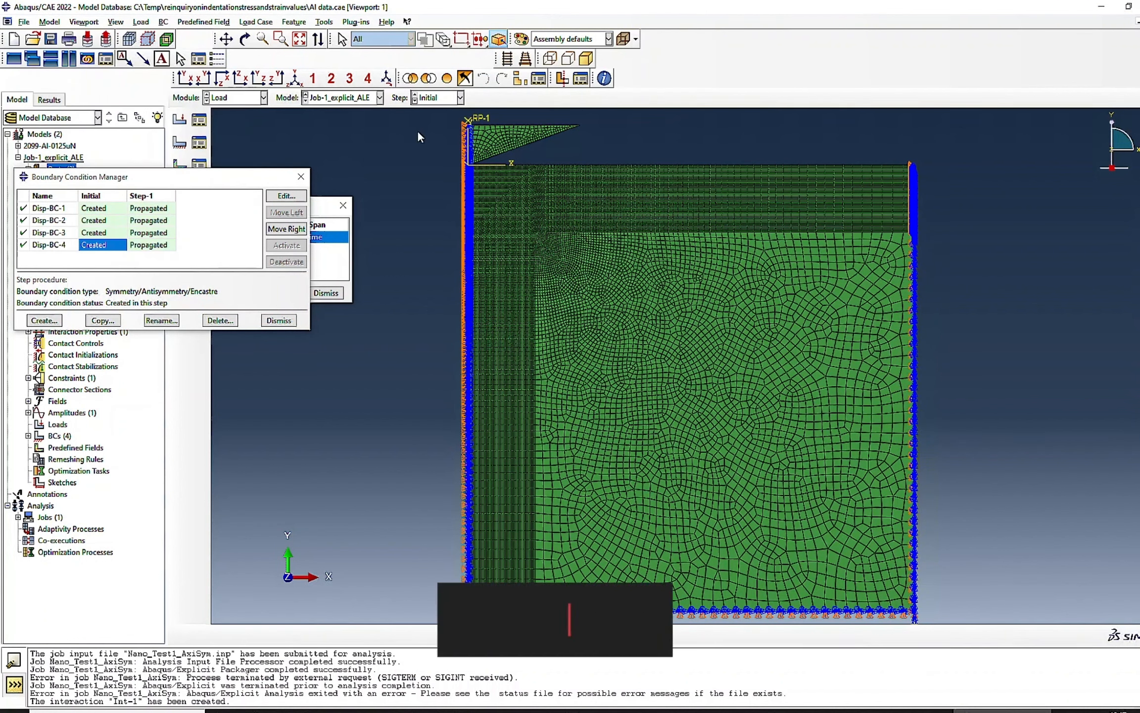
- Start a mechanical Displacement/Rotation boundary condition in Step-1
click(53, 323)
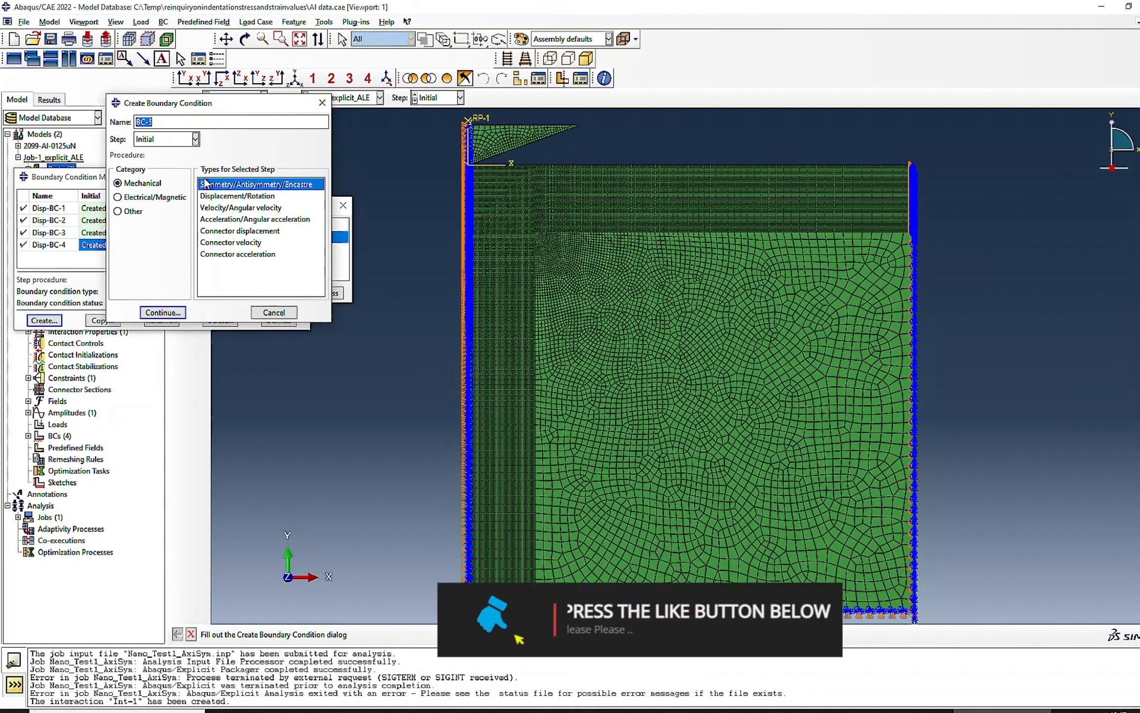
click(195, 139)
click(158, 165)
click(238, 196)
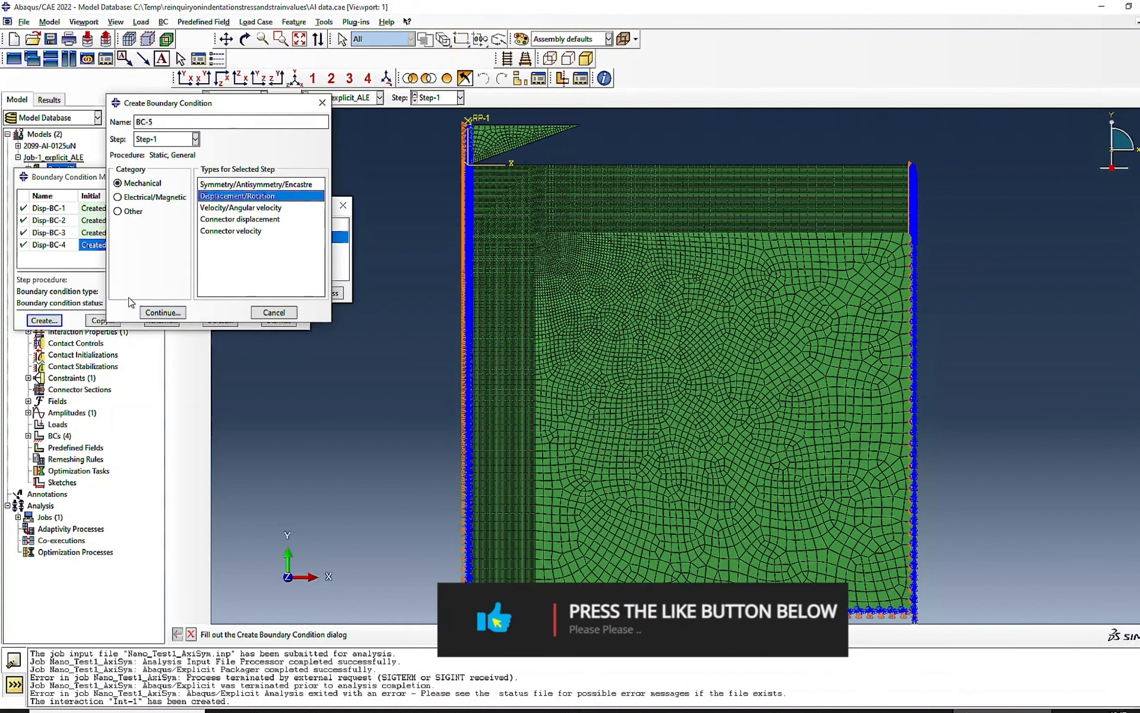
click(163, 312)
click(219, 330)
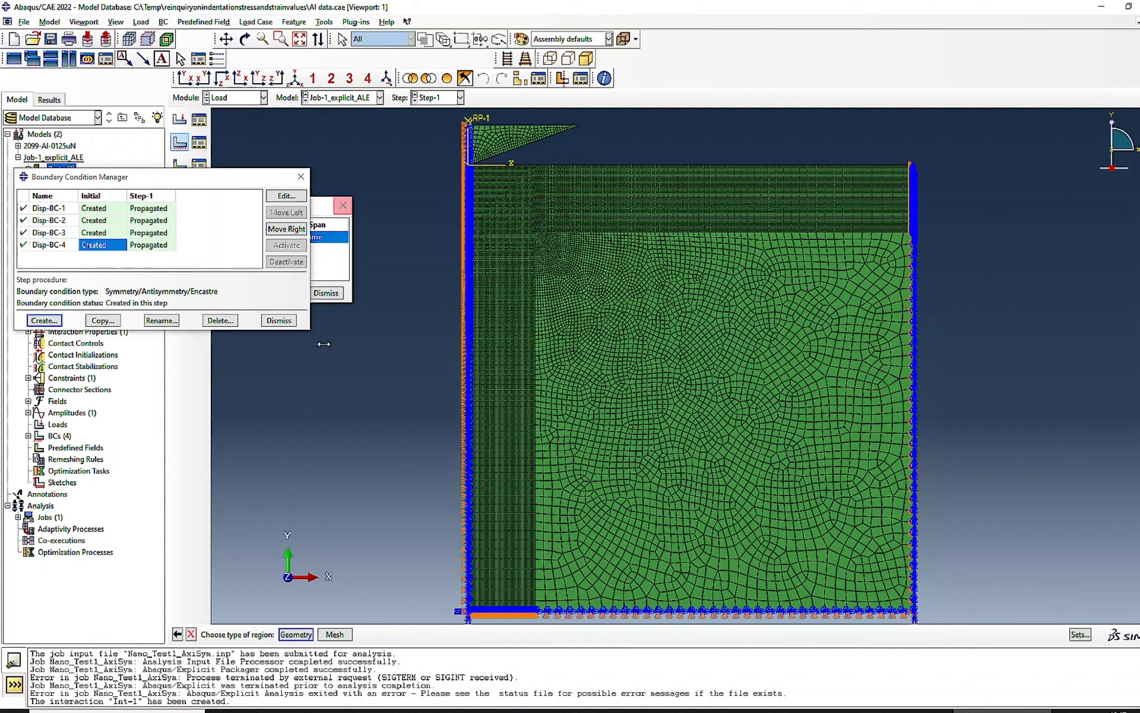
- Use the existing RP node set as the region of the new boundary condition
click(1079, 634)
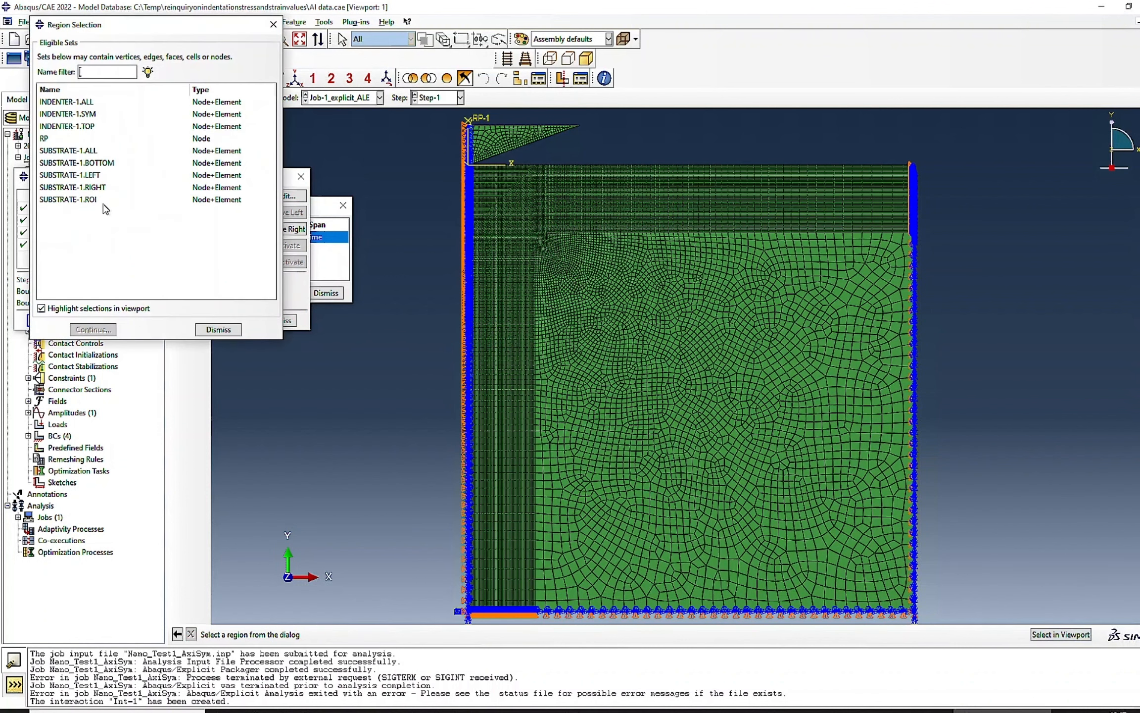
click(49, 139)
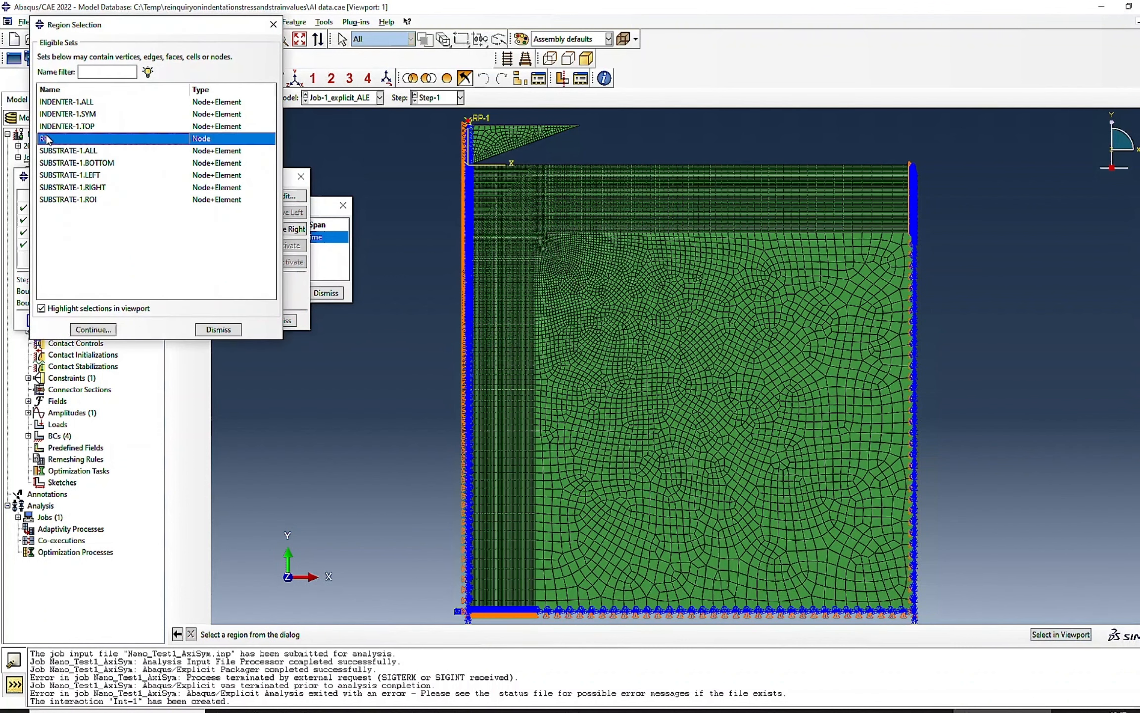
click(43, 309)
click(43, 309)
click(92, 330)
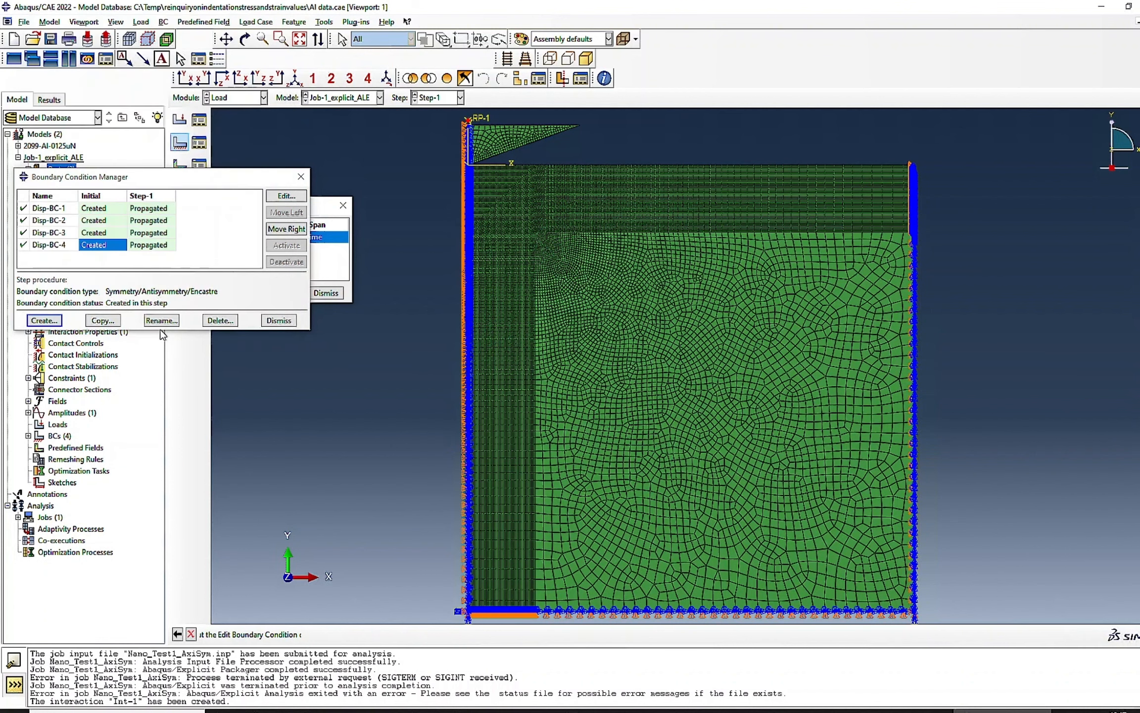
- Prescribe U1 = 0 and U2 = 0.365 at the reference point, choose the amplitude and create the boundary condition
click(53, 146)
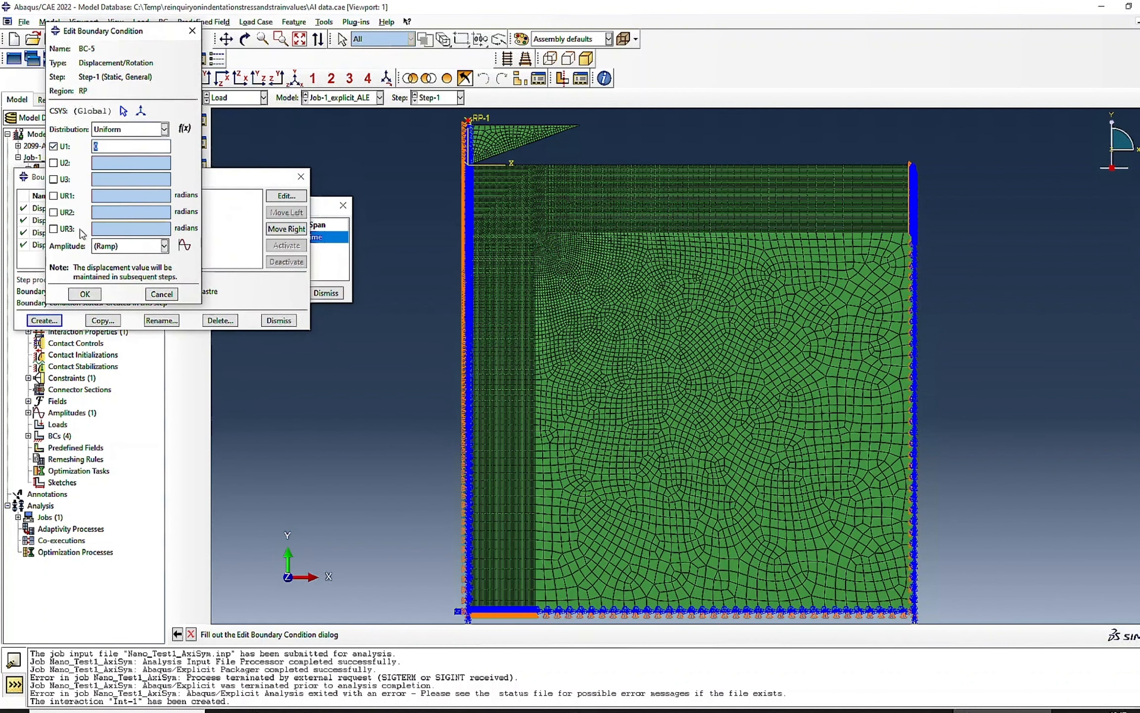
click(65, 164)
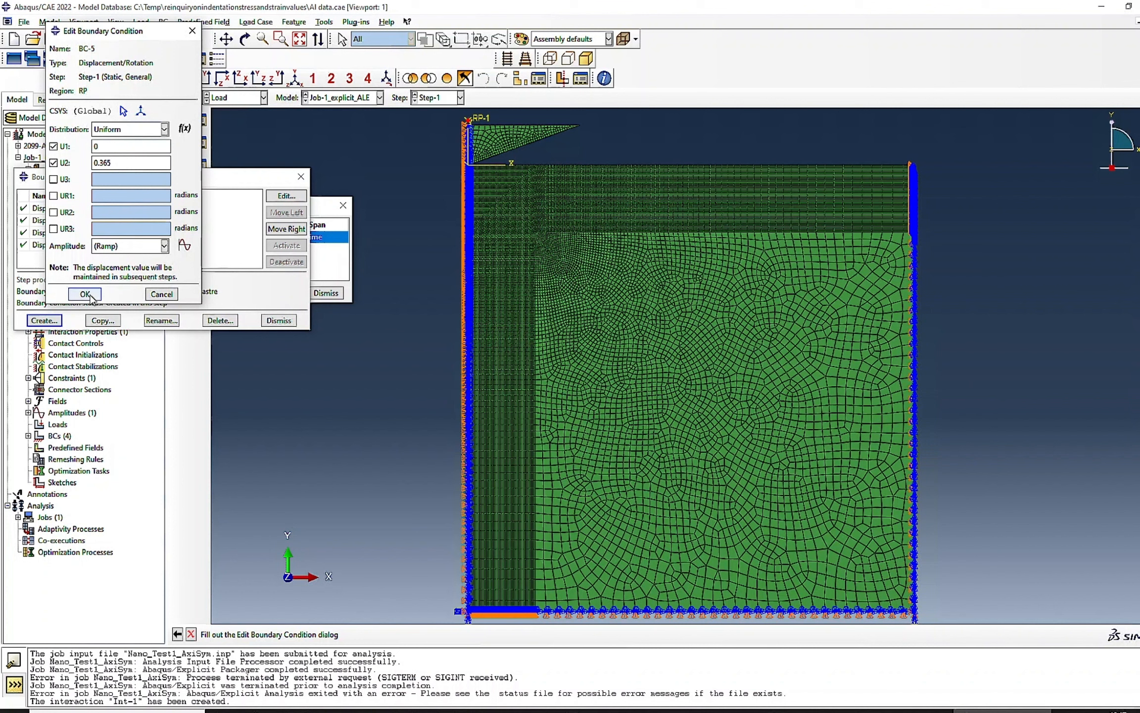
click(111, 247)
click(114, 271)
click(82, 294)
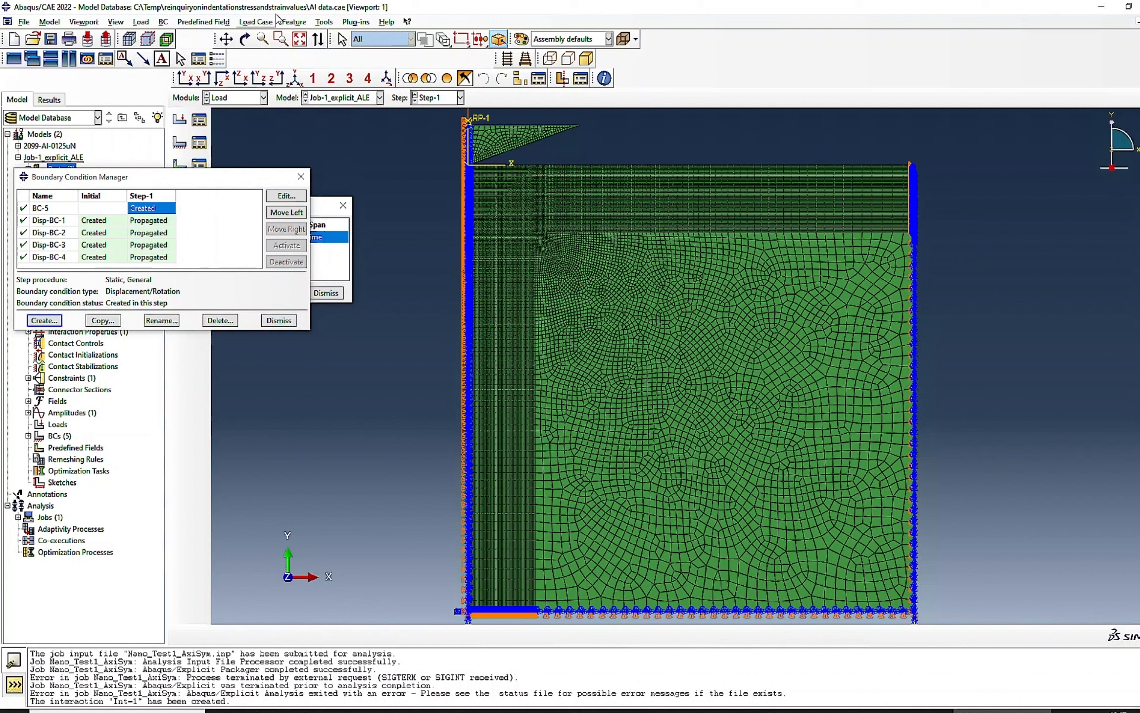
- Edit amplitude AMP-1 so its second time point is 0.6 and its third is 1.0
click(322, 22)
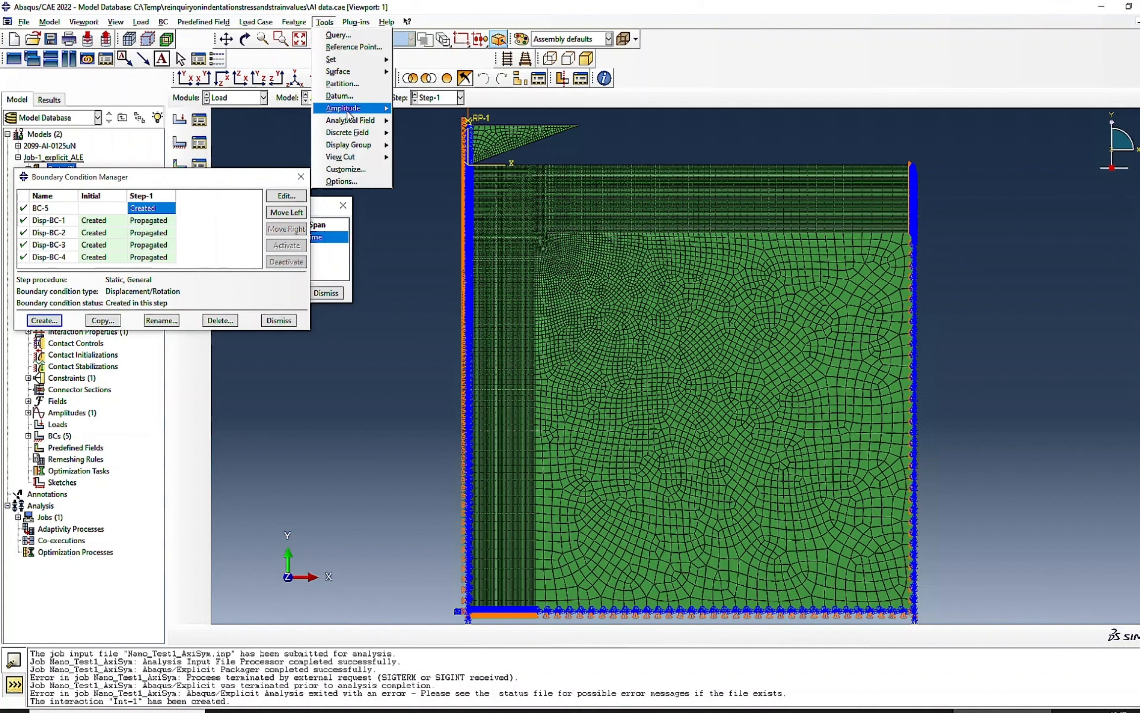
mouse_move(349, 108)
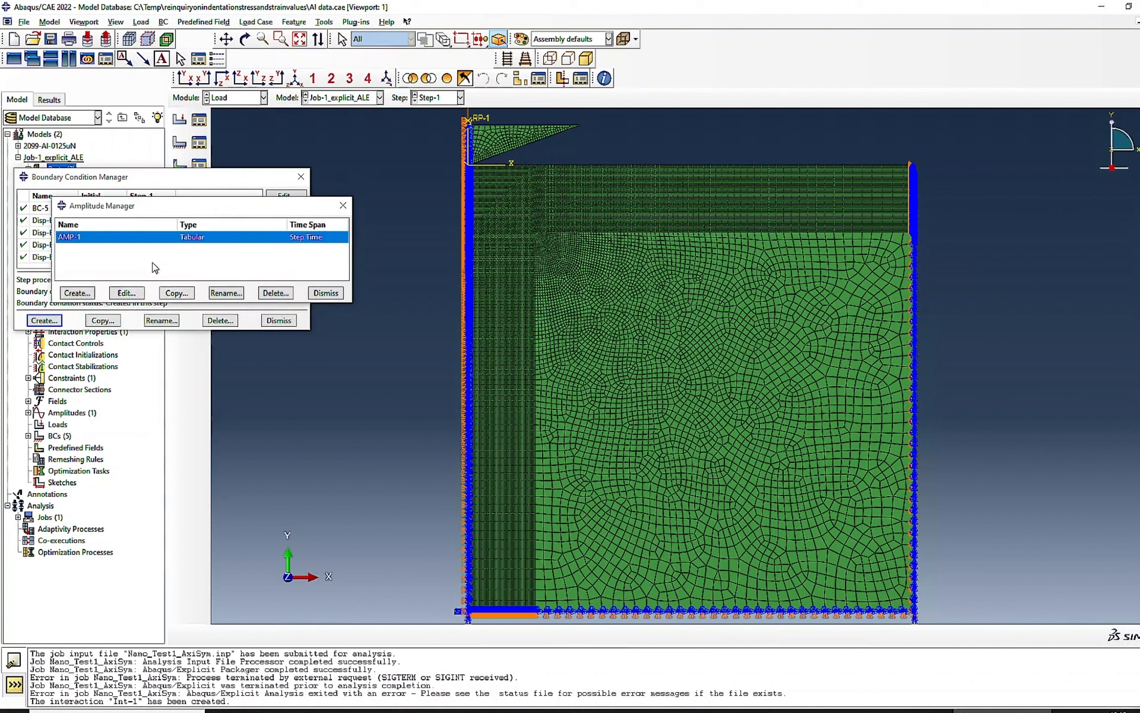
click(127, 293)
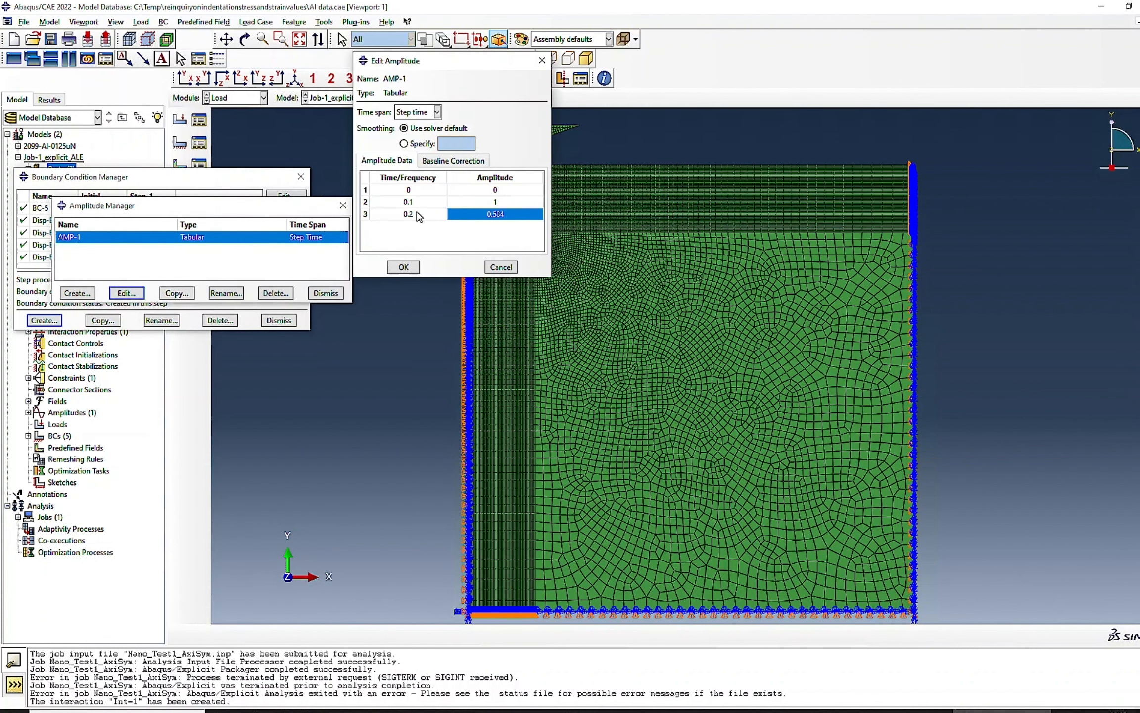
double_click(379, 202)
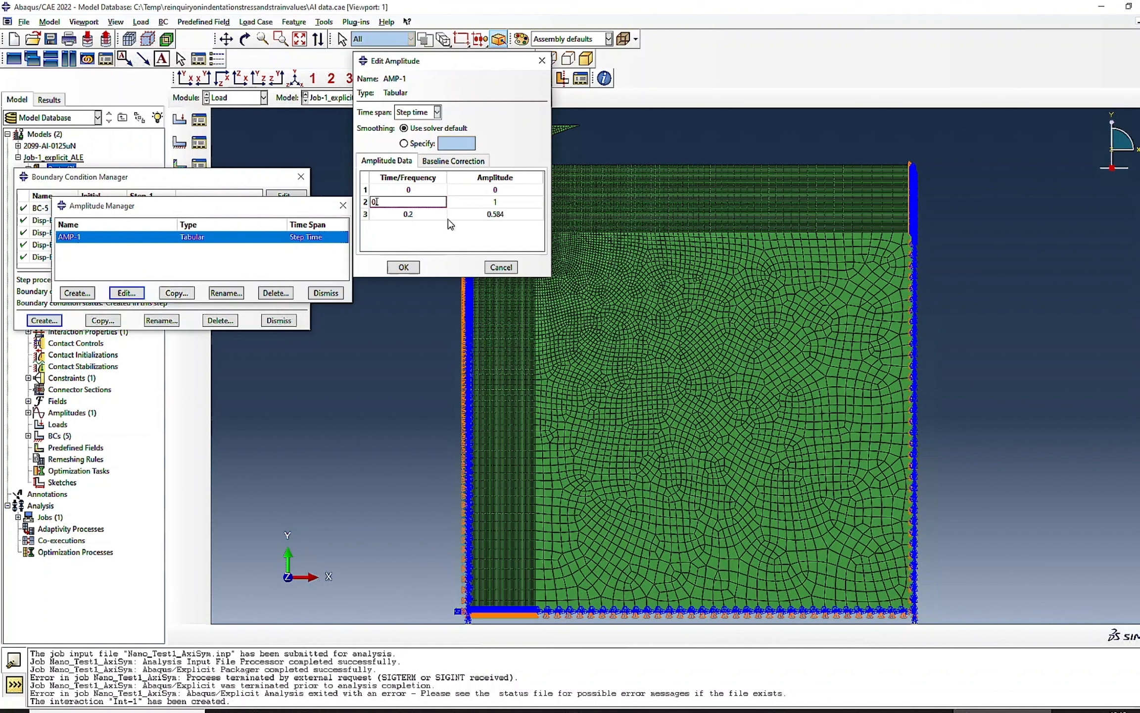
double_click(500, 202)
key(Return)
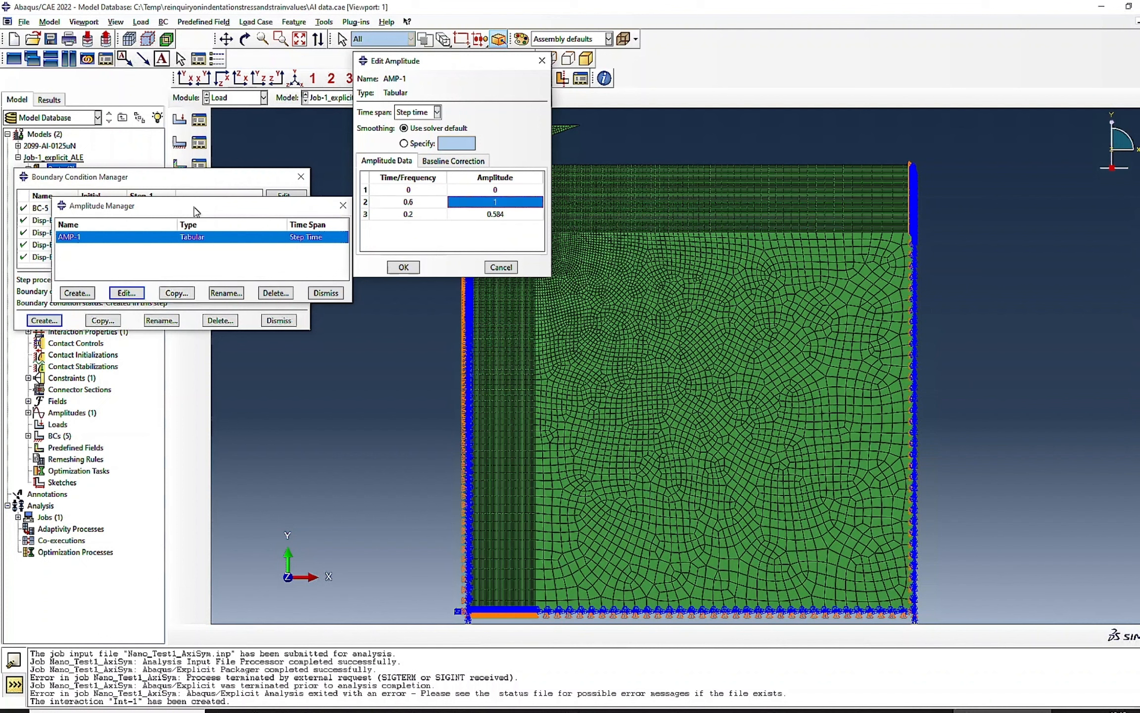
double_click(401, 215)
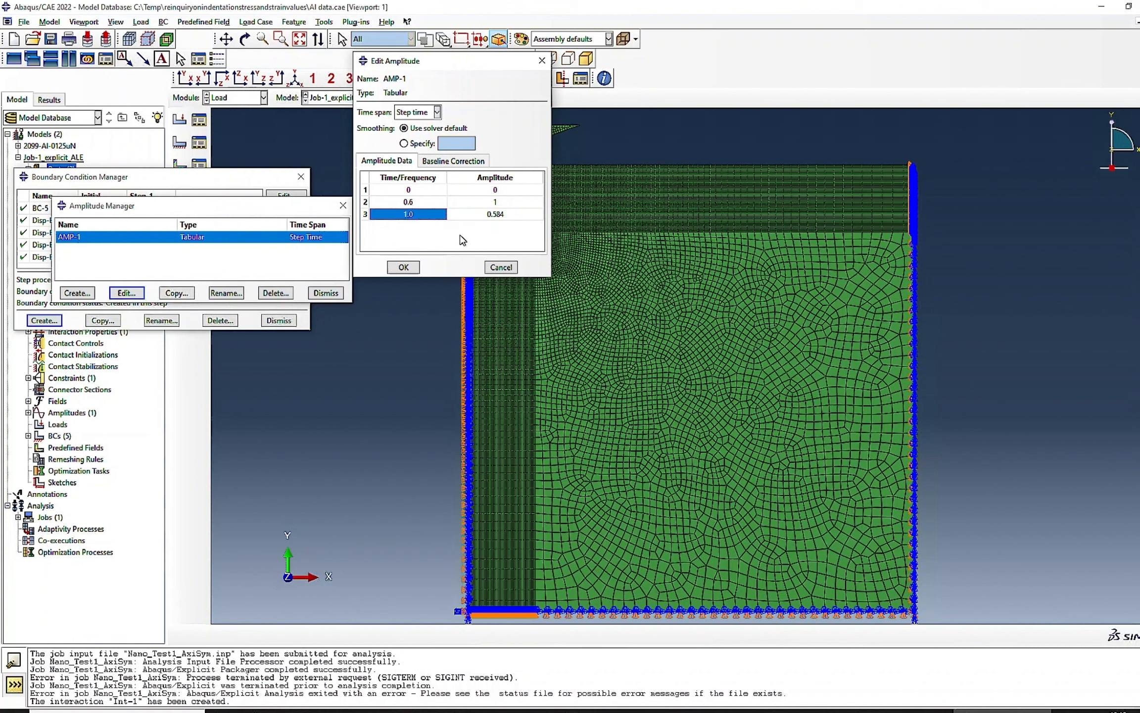
key(Return)
- Check the experimental loading and unloading chart in Excel, return to Abaqus/CAE and accept the AMP-1 data
click(797, 711)
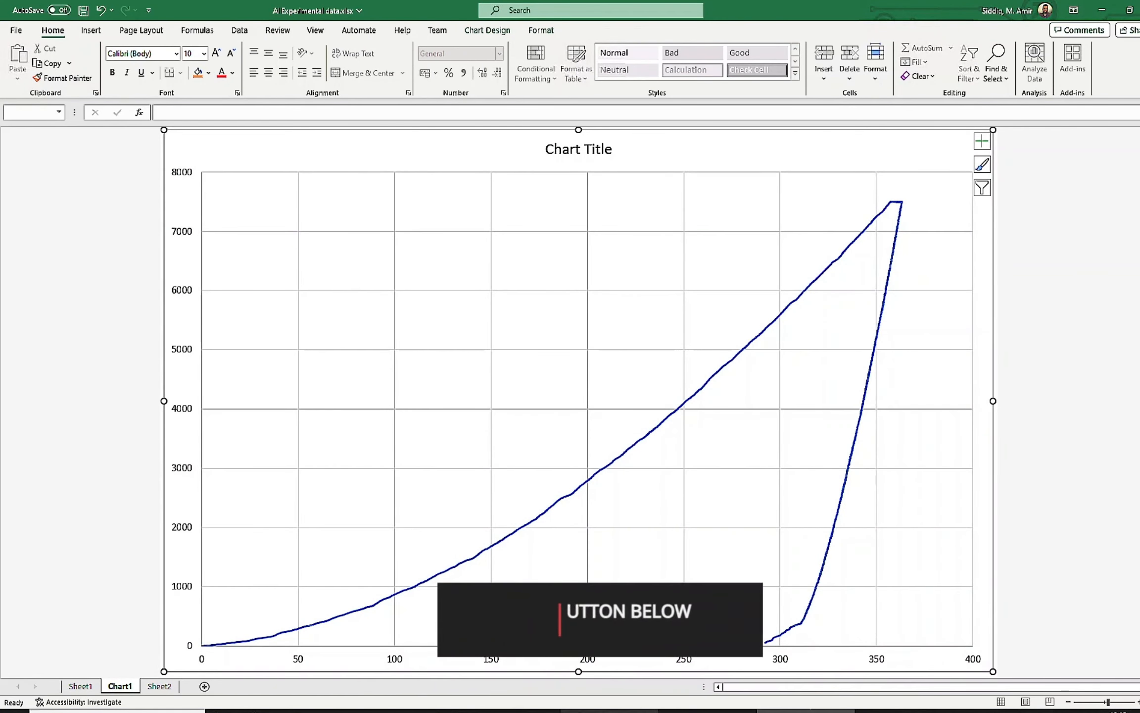
click(1003, 712)
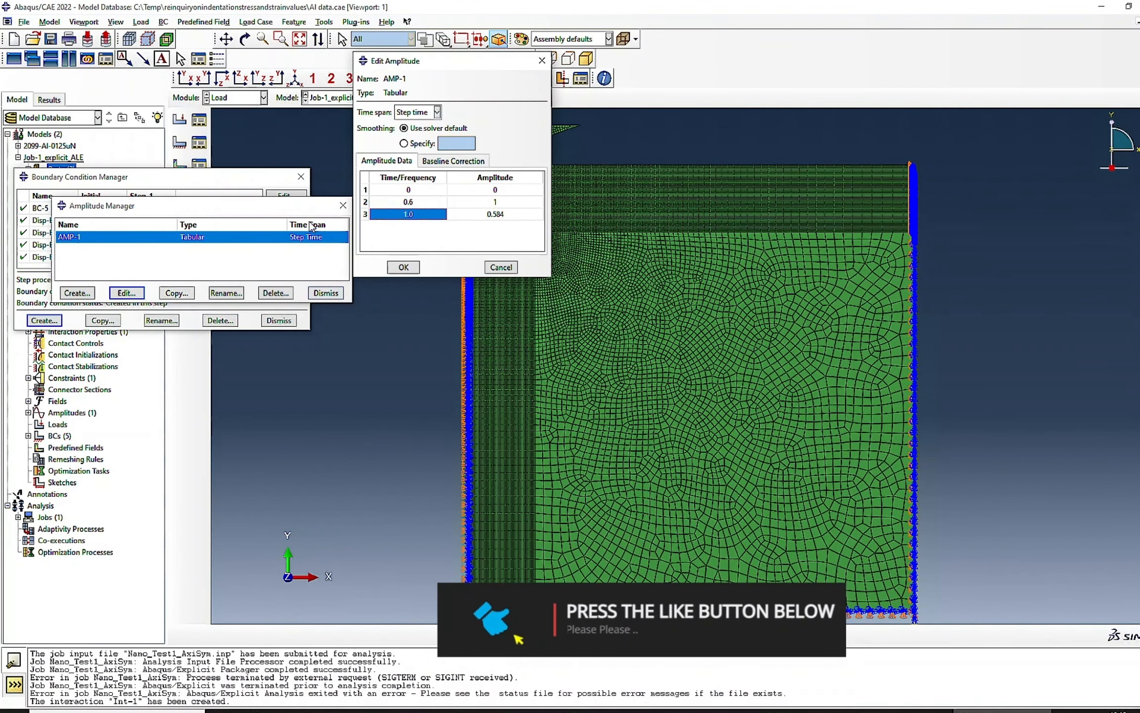
drag(307, 210, 309, 400)
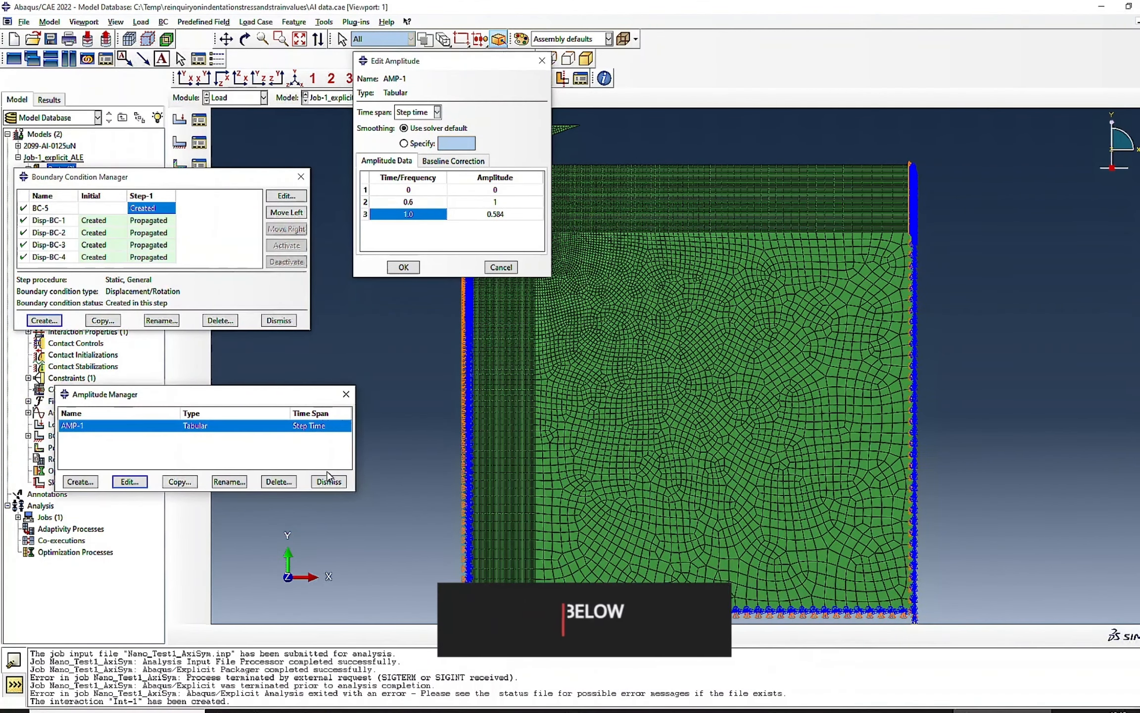
click(346, 394)
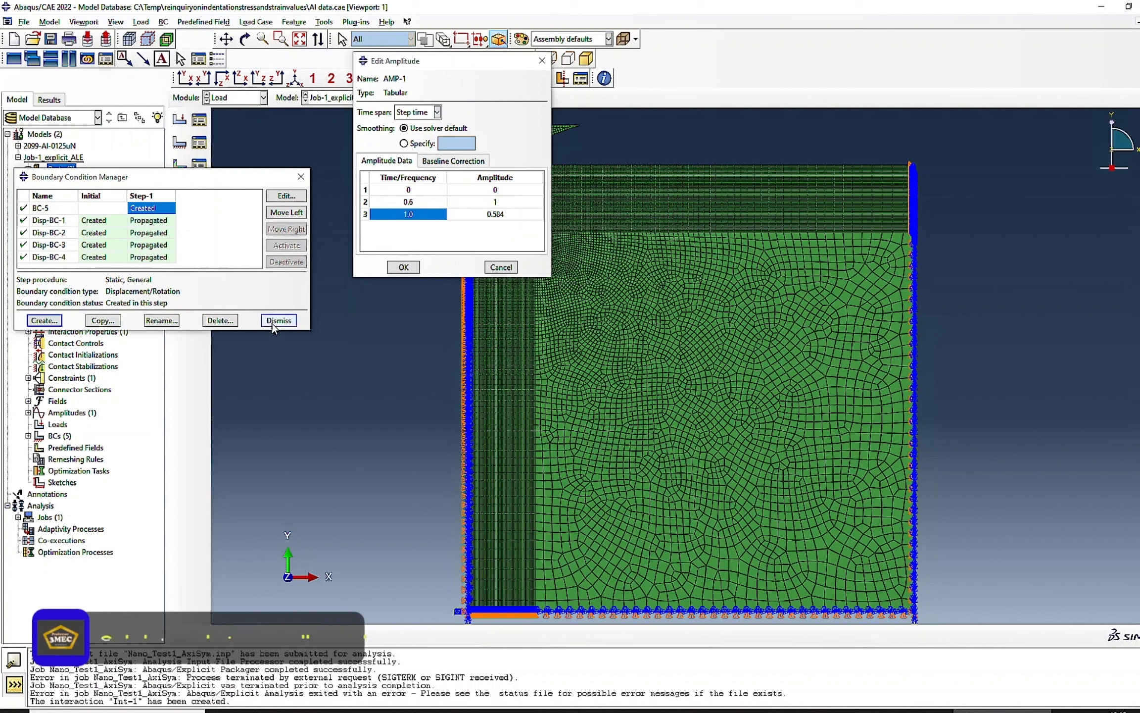
click(403, 267)
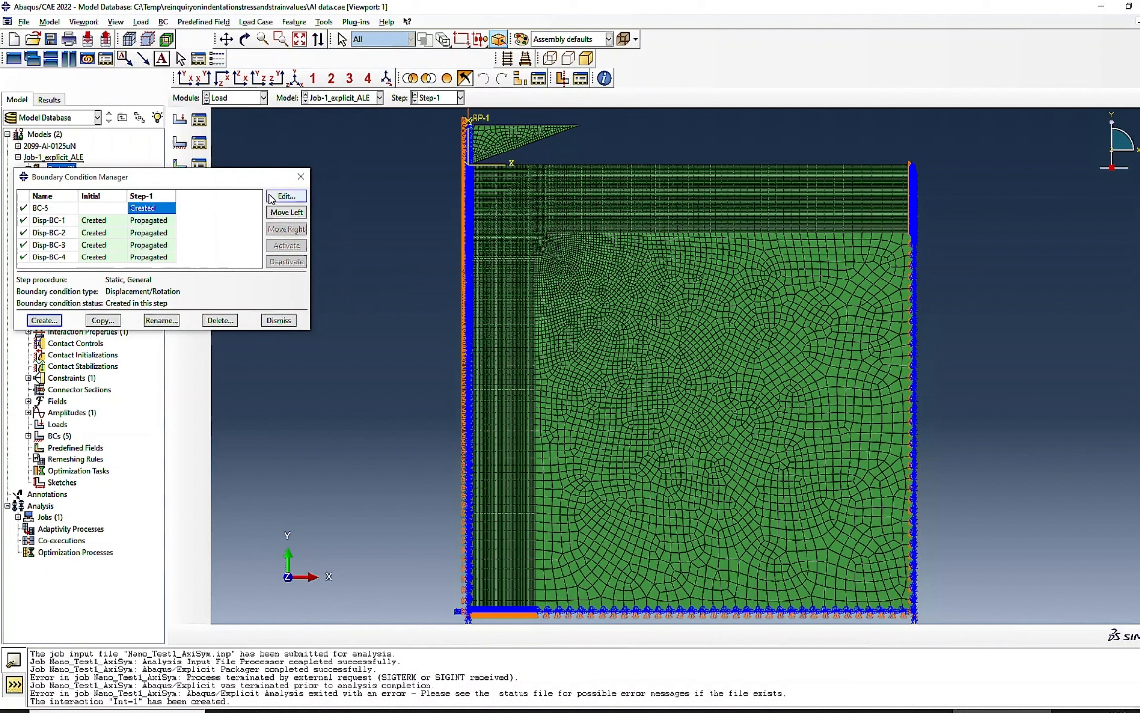
- Reopen boundary condition BC-5 to check its settings and close the Boundary Condition Manager
click(285, 196)
click(85, 248)
click(278, 320)
- In the Mesh module, assign Axisymmetric Stress elements from the Standard library to the entire SUBSTRATE part
click(231, 99)
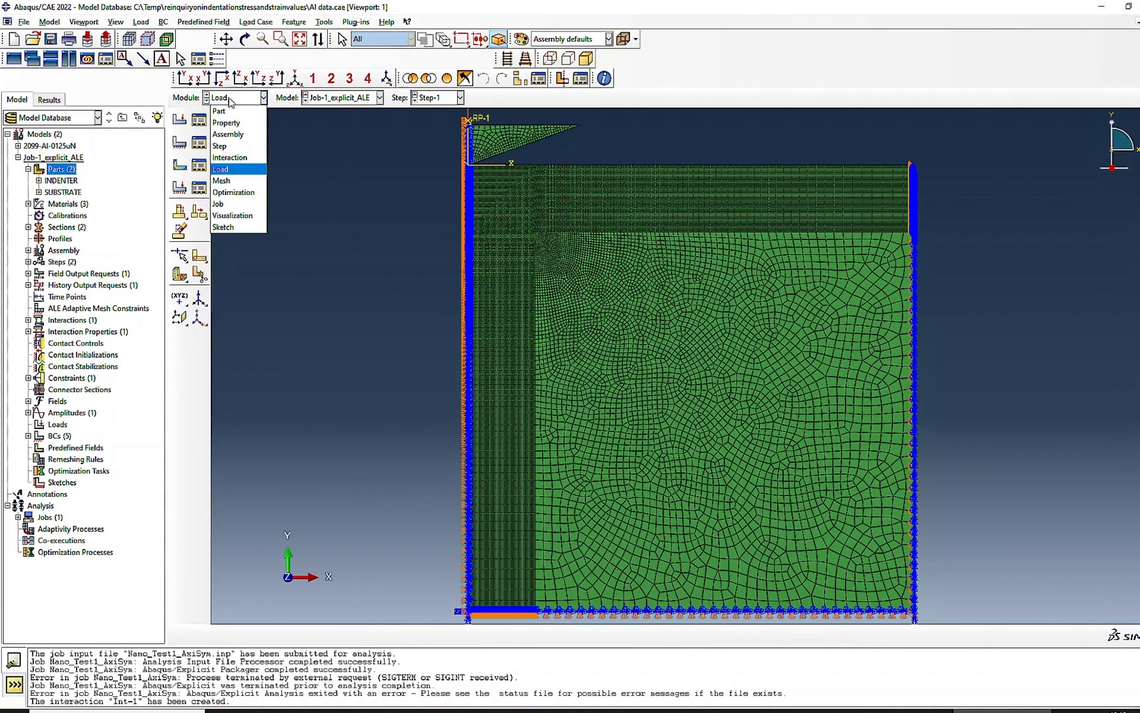
click(225, 180)
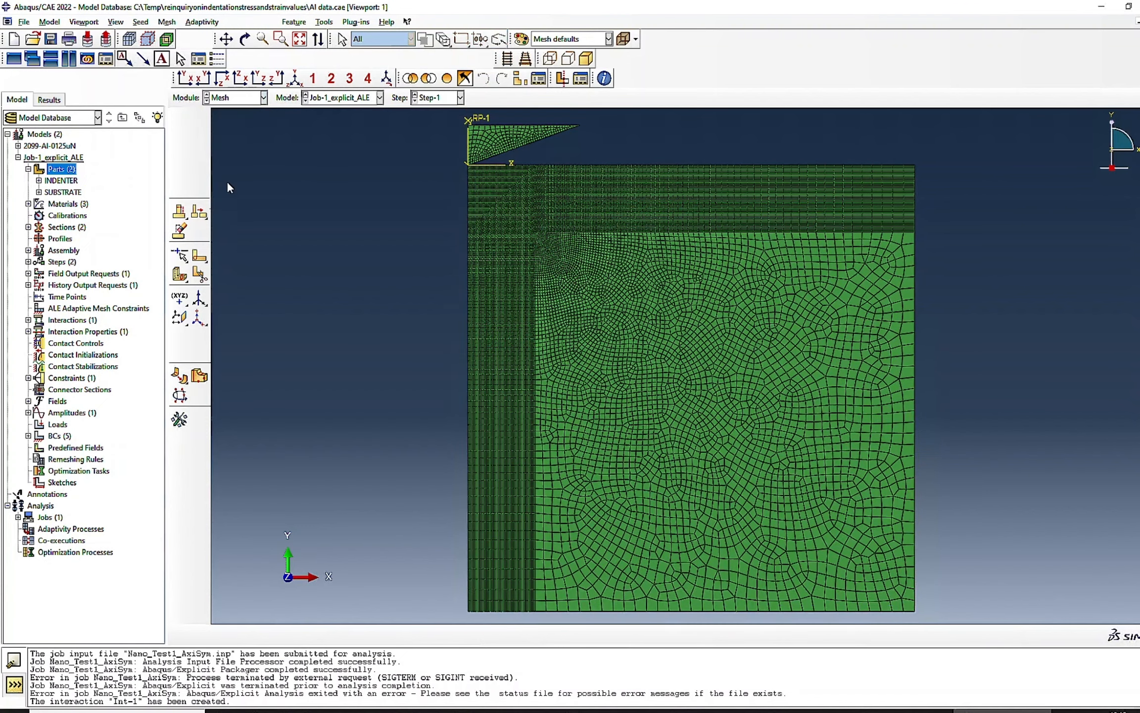
click(465, 97)
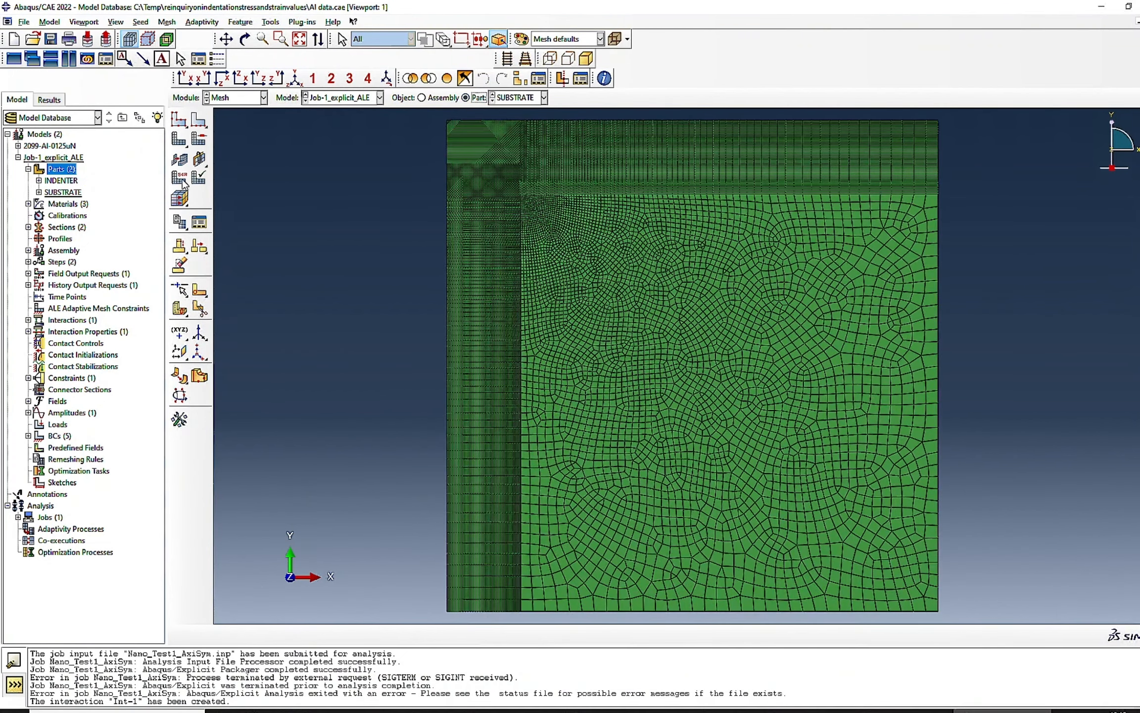
click(182, 181)
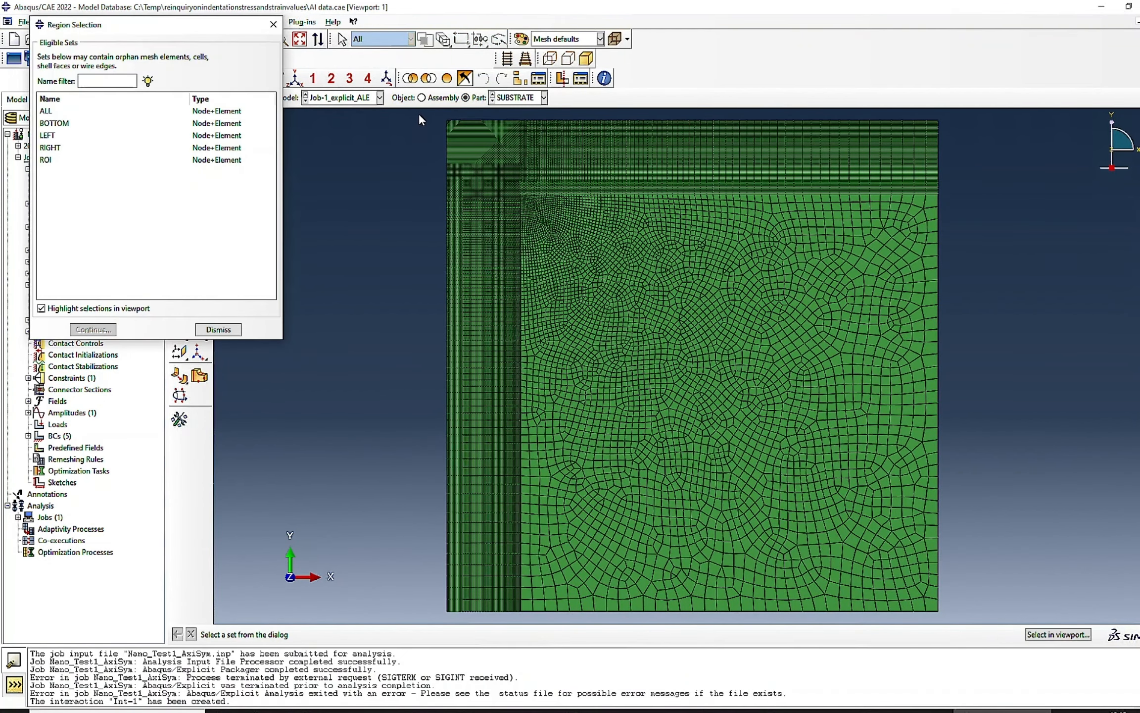
click(1052, 635)
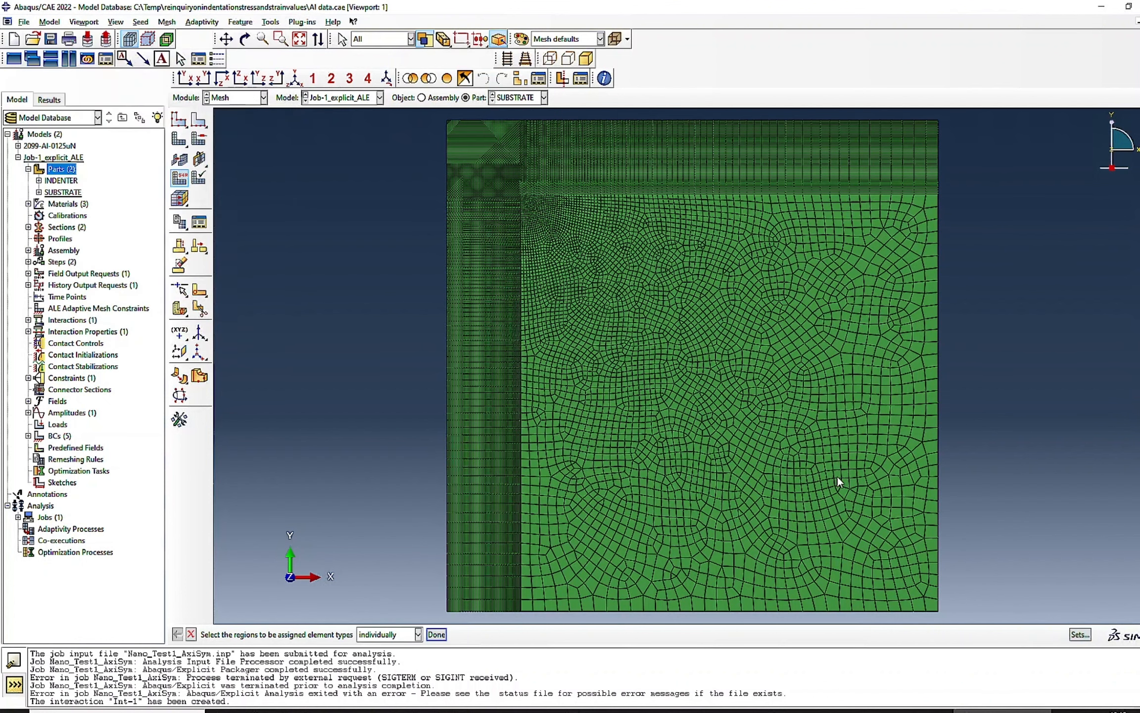
drag(460, 180, 958, 621)
click(437, 635)
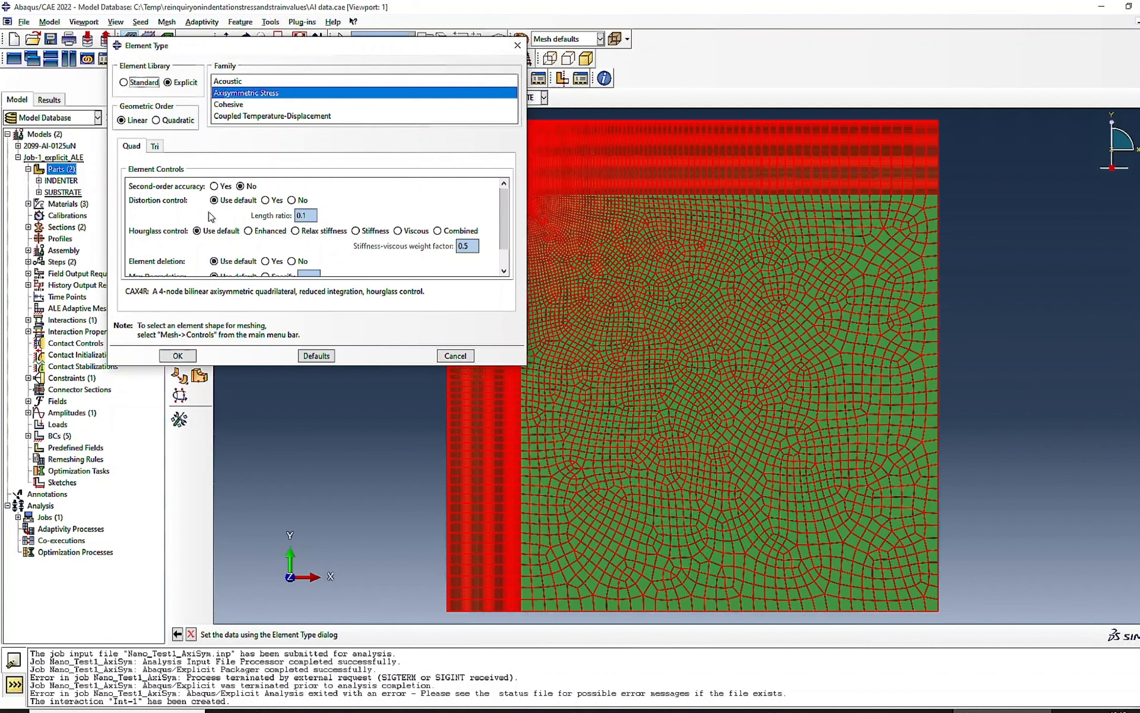
click(145, 83)
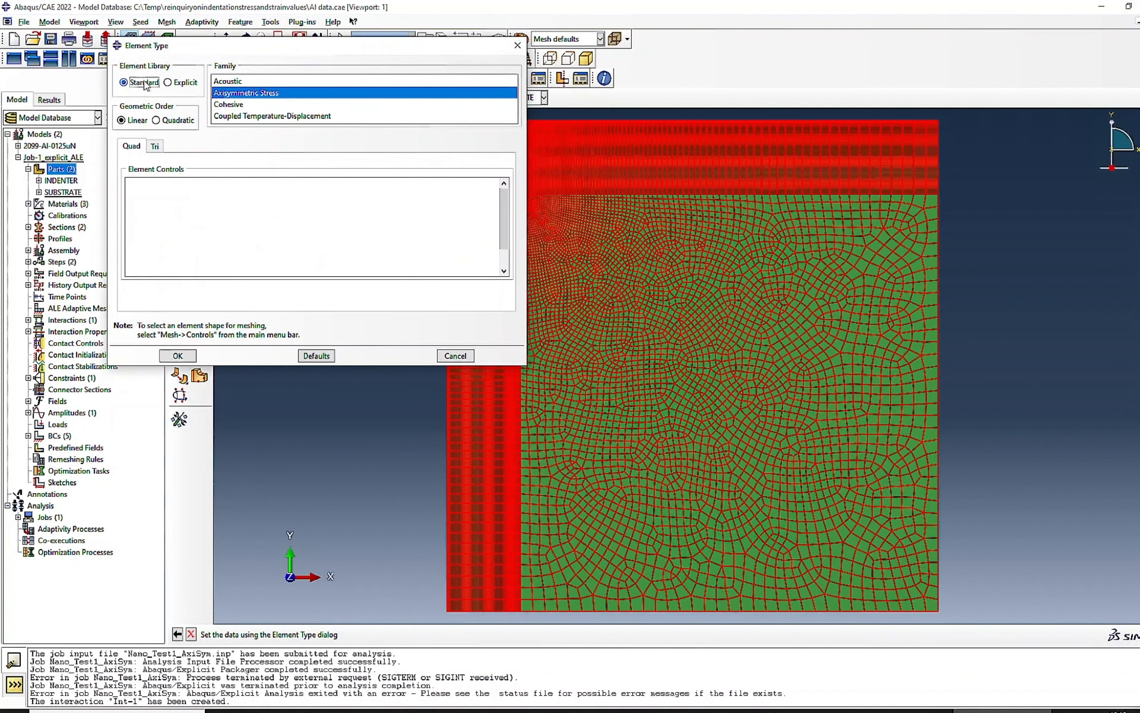
click(178, 355)
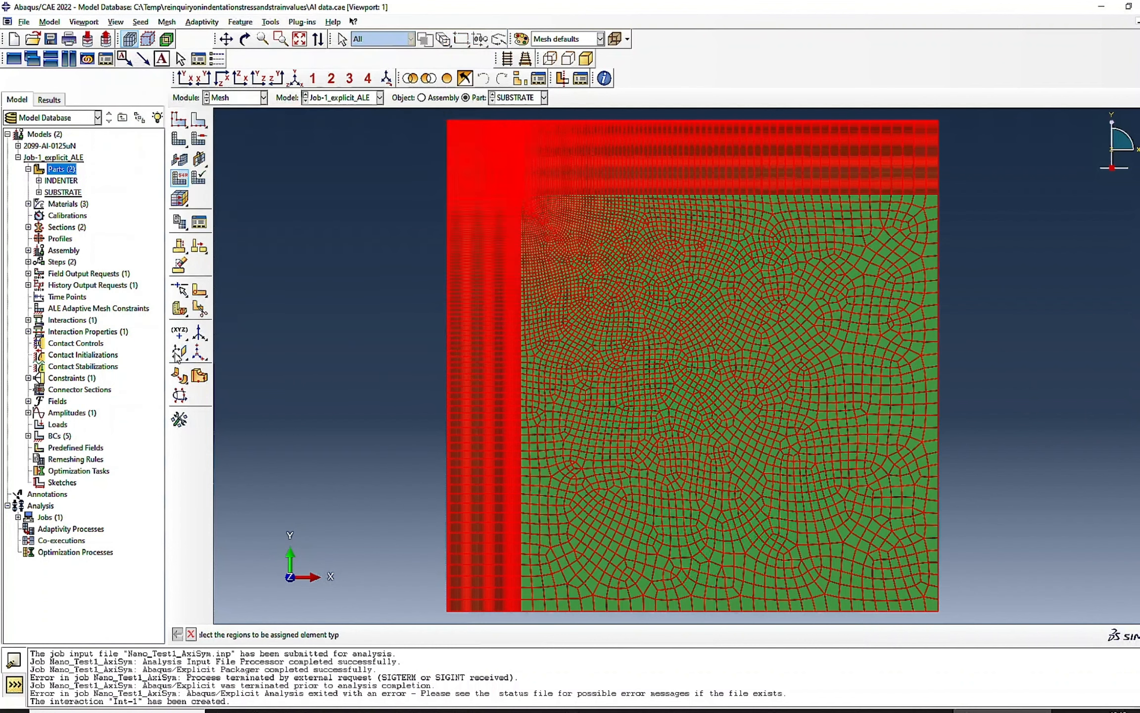
- Change all elements of the INDENTER part to the Standard element library, keeping the Axisymmetric Stress family
click(514, 99)
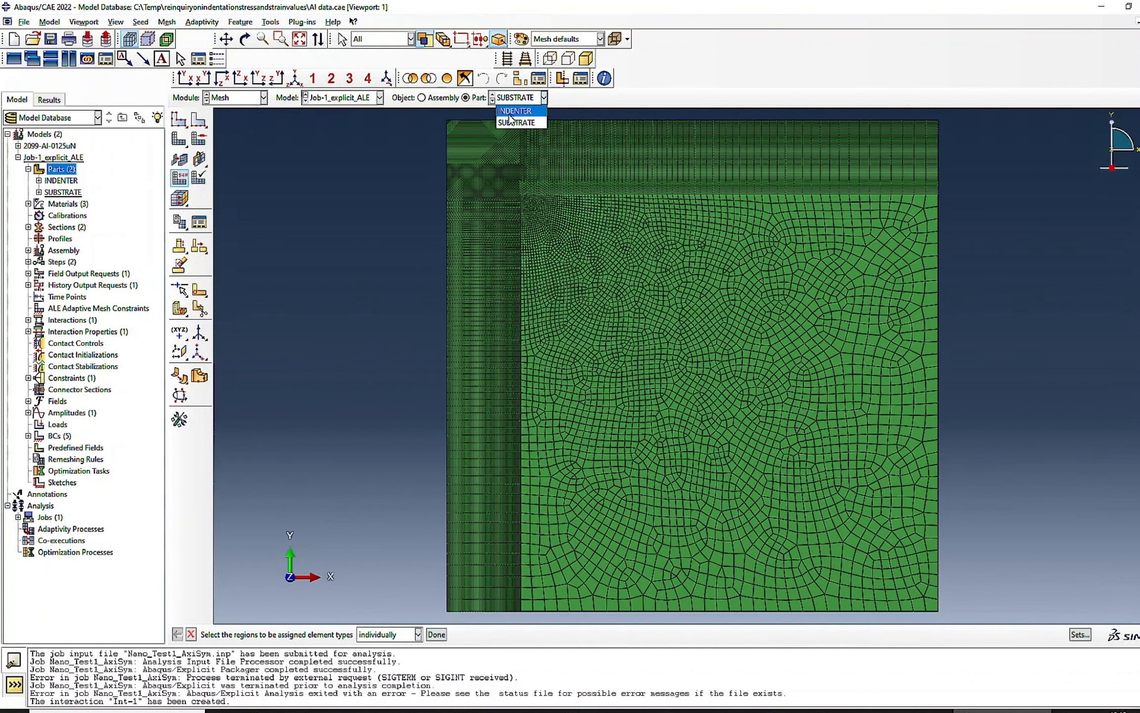
click(511, 116)
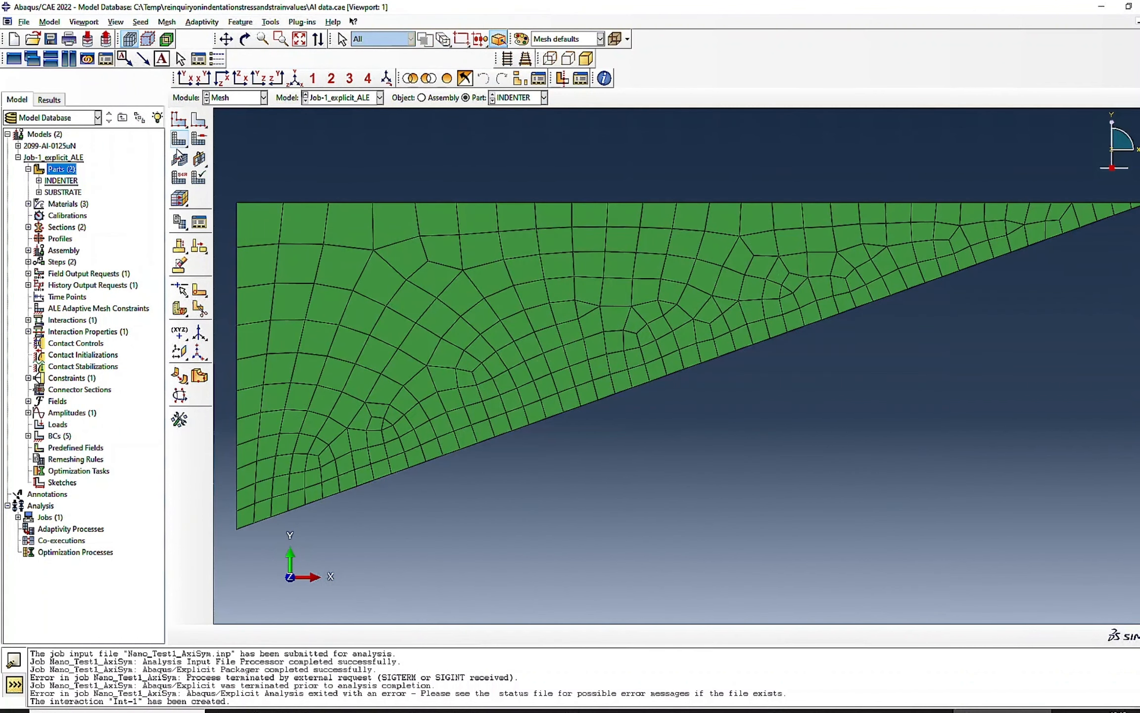
click(179, 177)
drag(215, 170, 1101, 500)
click(437, 635)
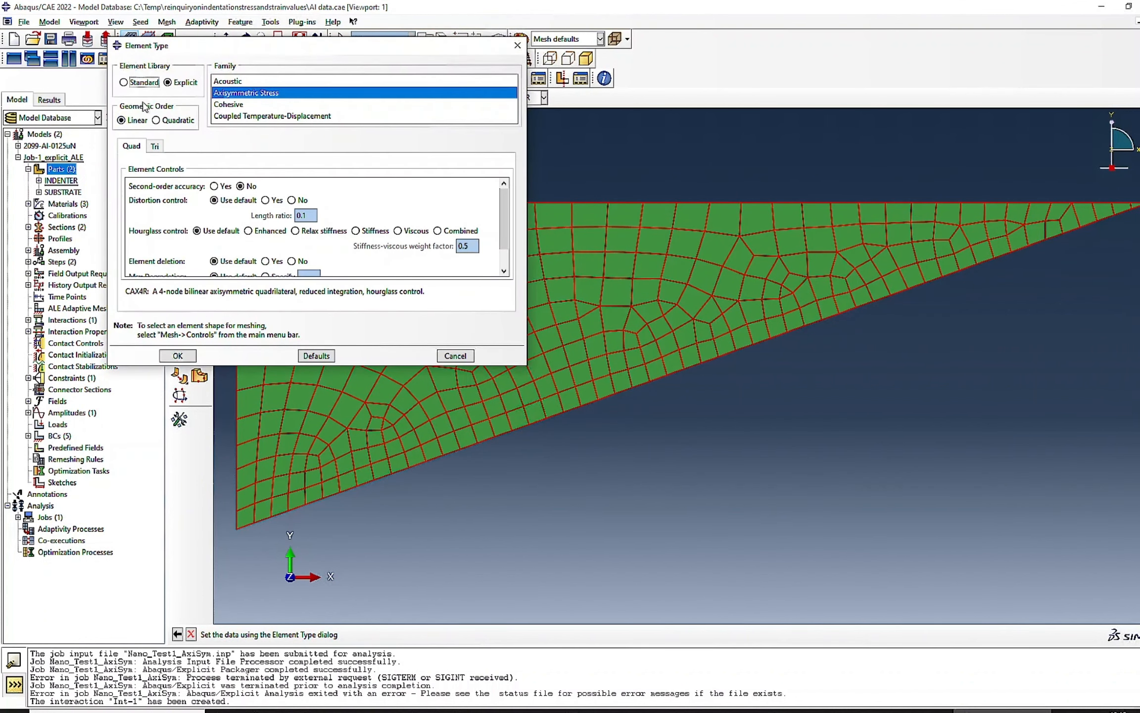
click(133, 83)
click(177, 355)
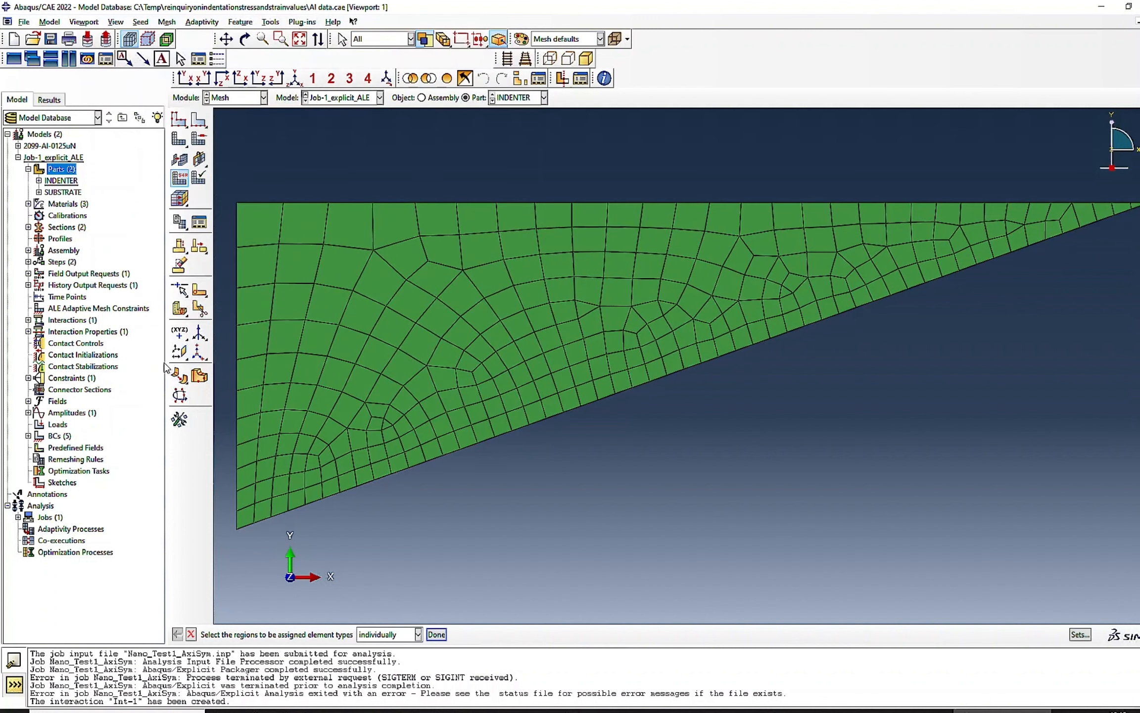
click(445, 635)
- In the Job module, create a job named Nano_Test1_AxiSym_Standard from the Job-1_explicit_ALE model
click(238, 99)
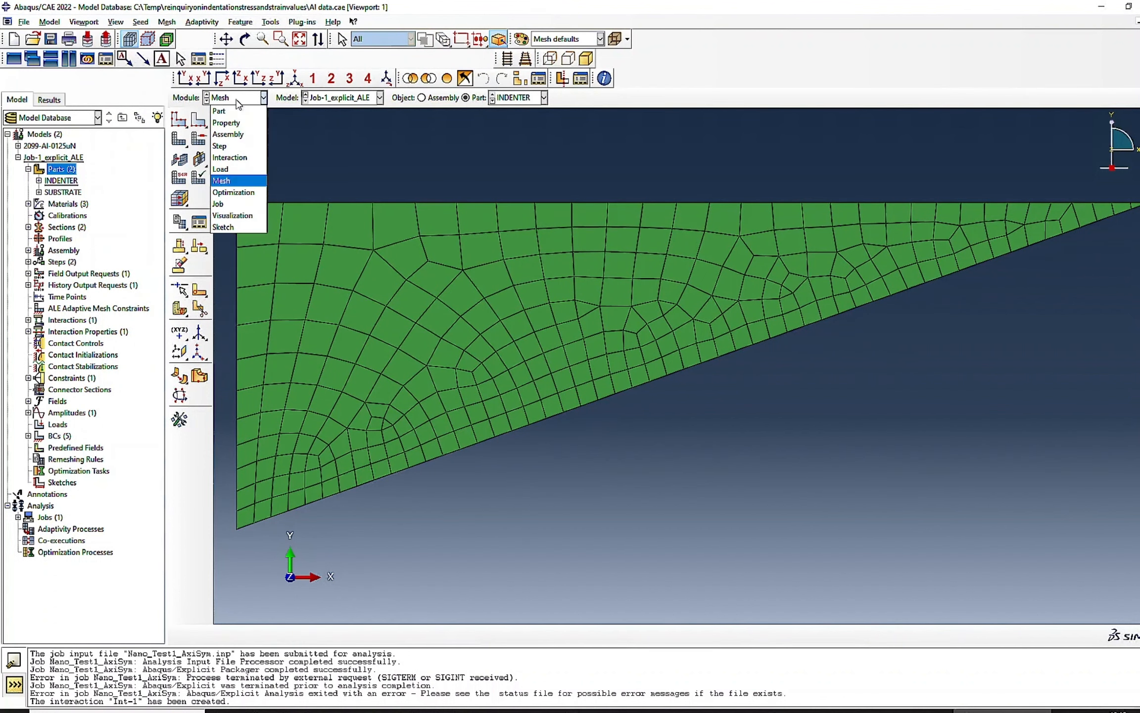
click(219, 203)
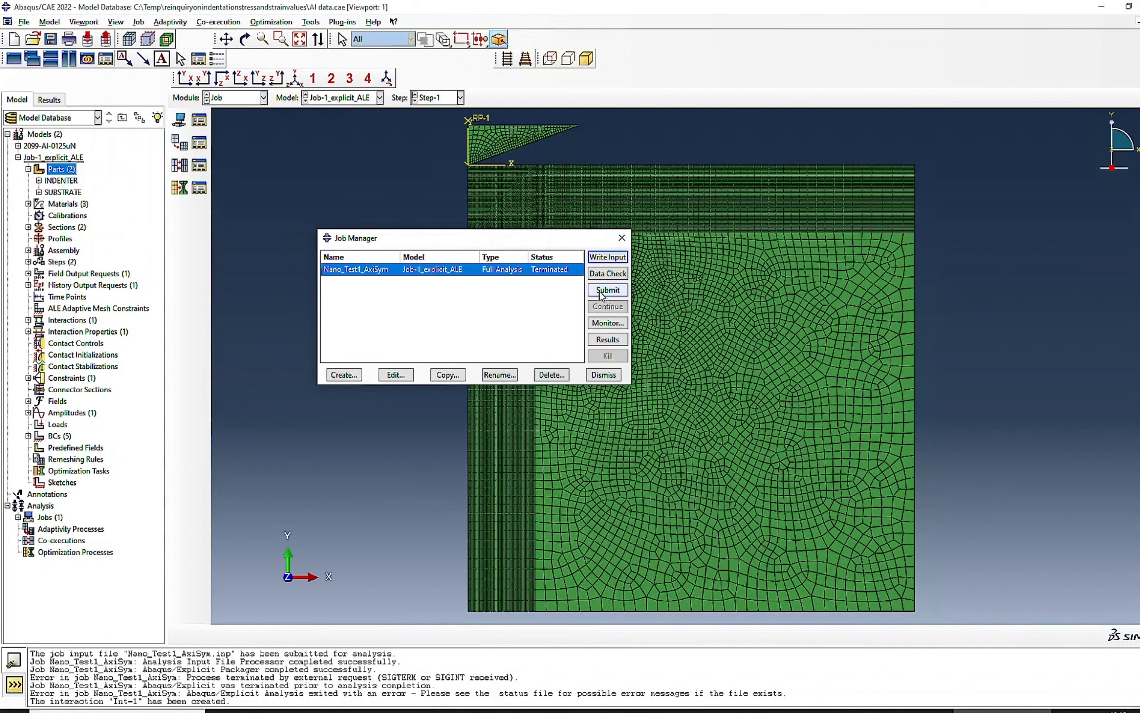
click(341, 376)
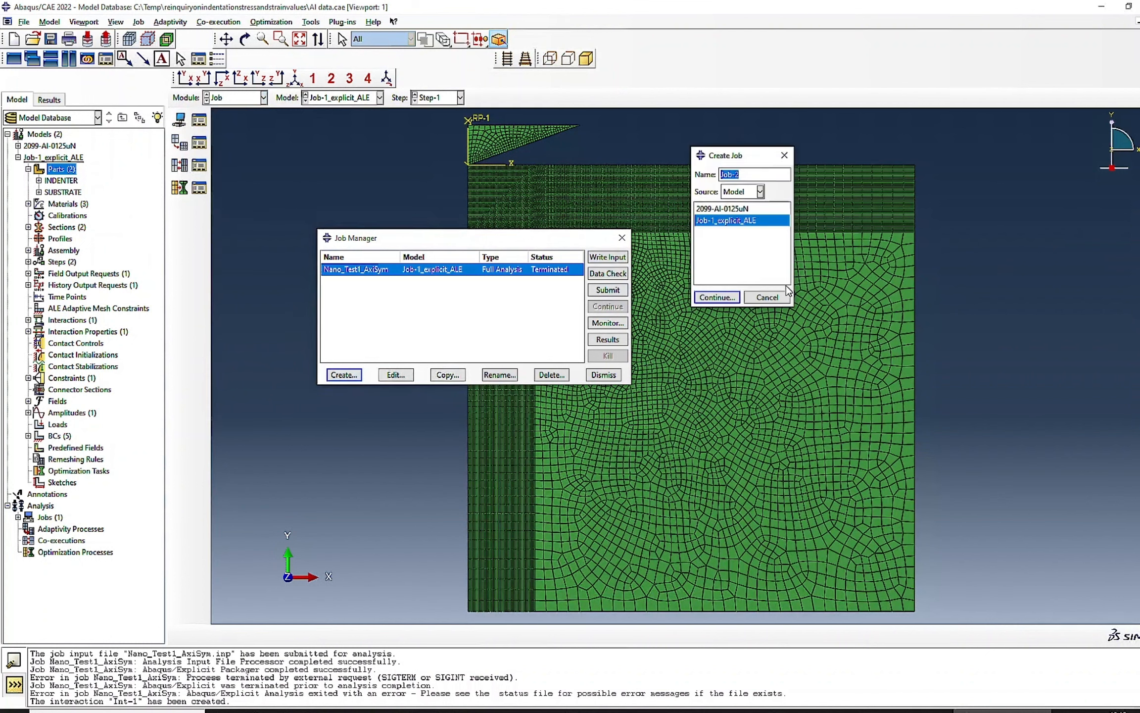
text(Nano_Test1_Ax)
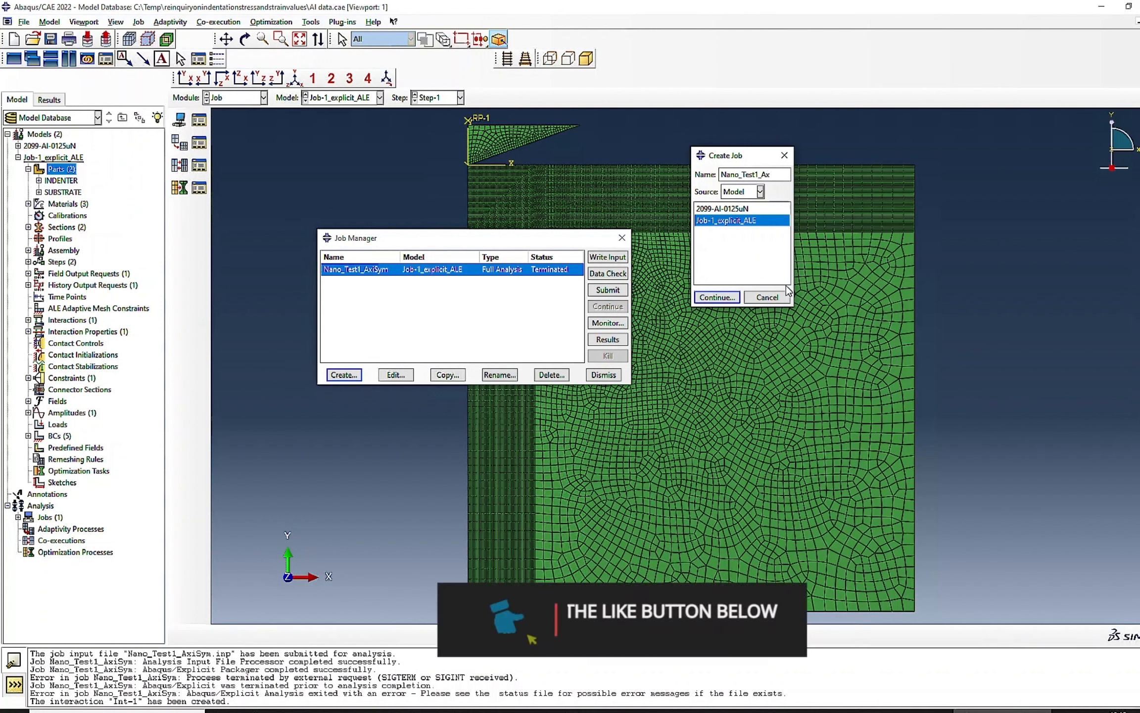
text(iSym_)
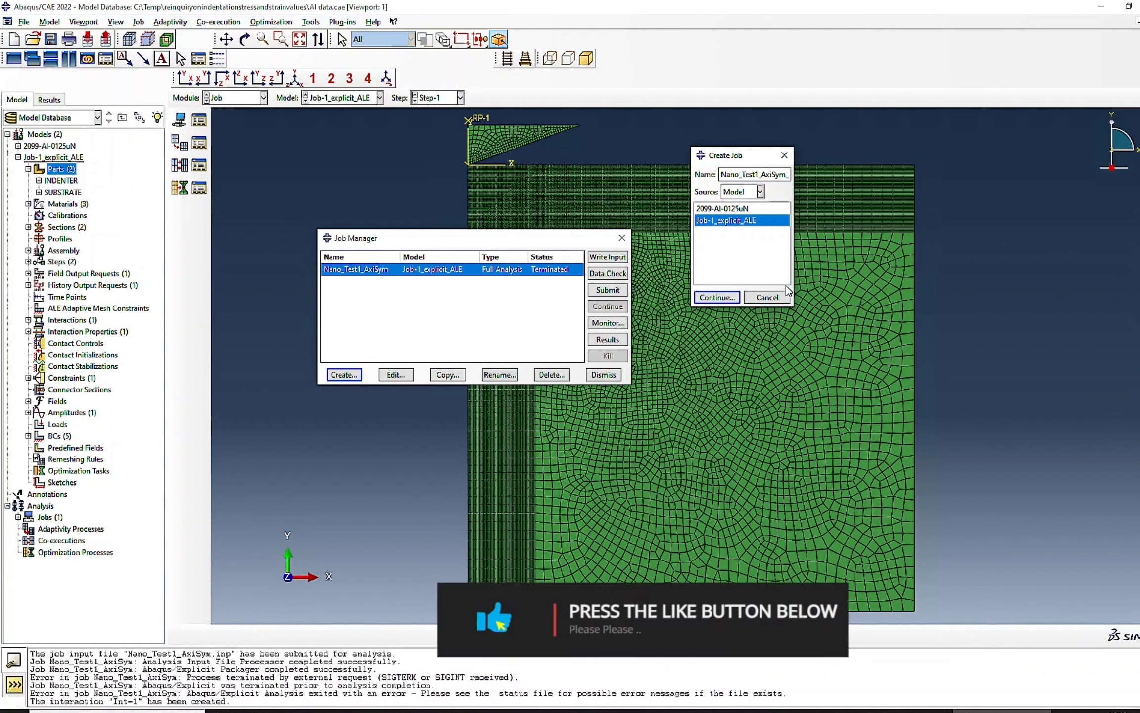
text(St)
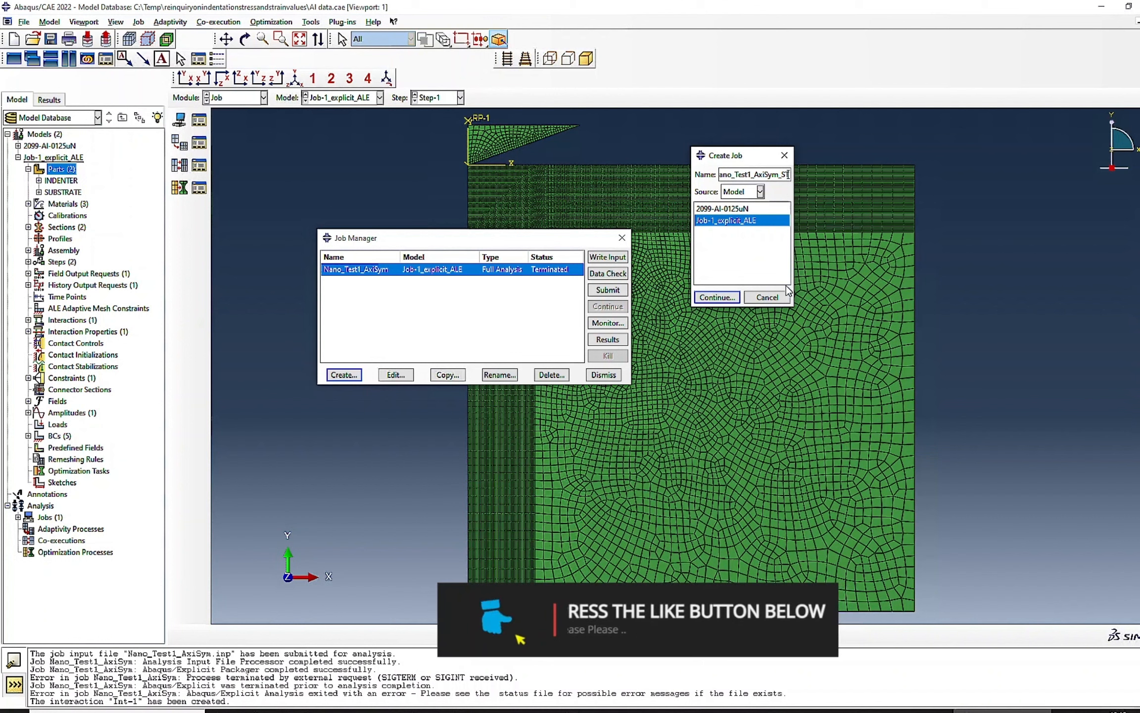
text(andard)
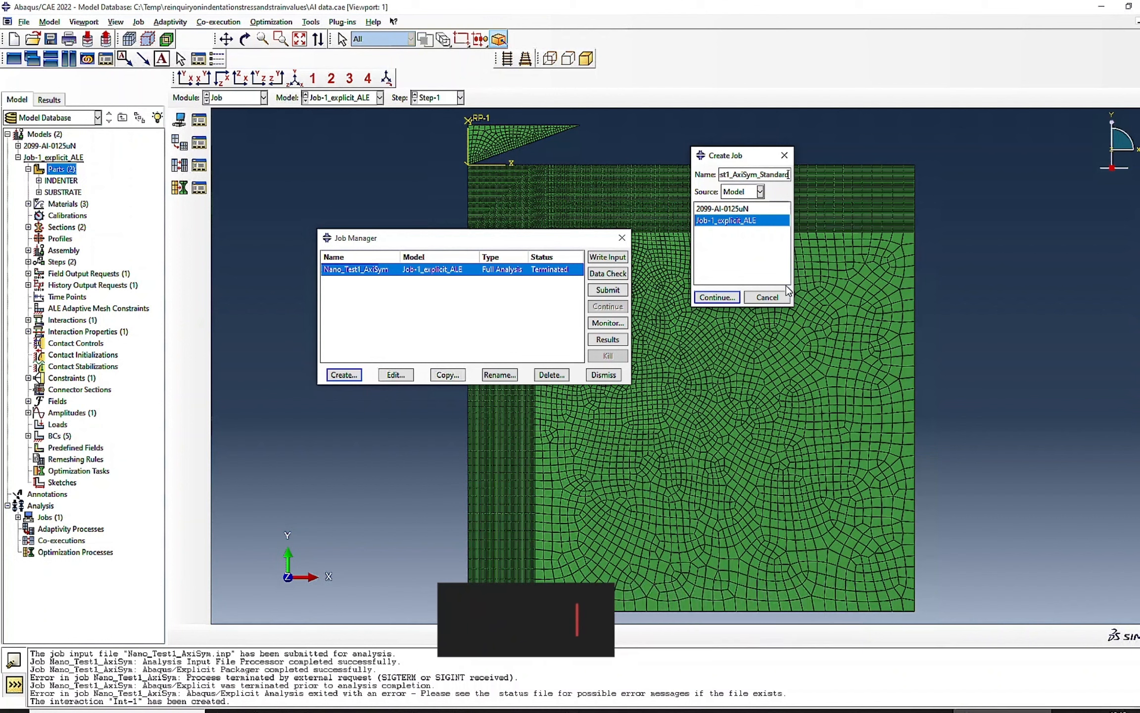
click(702, 298)
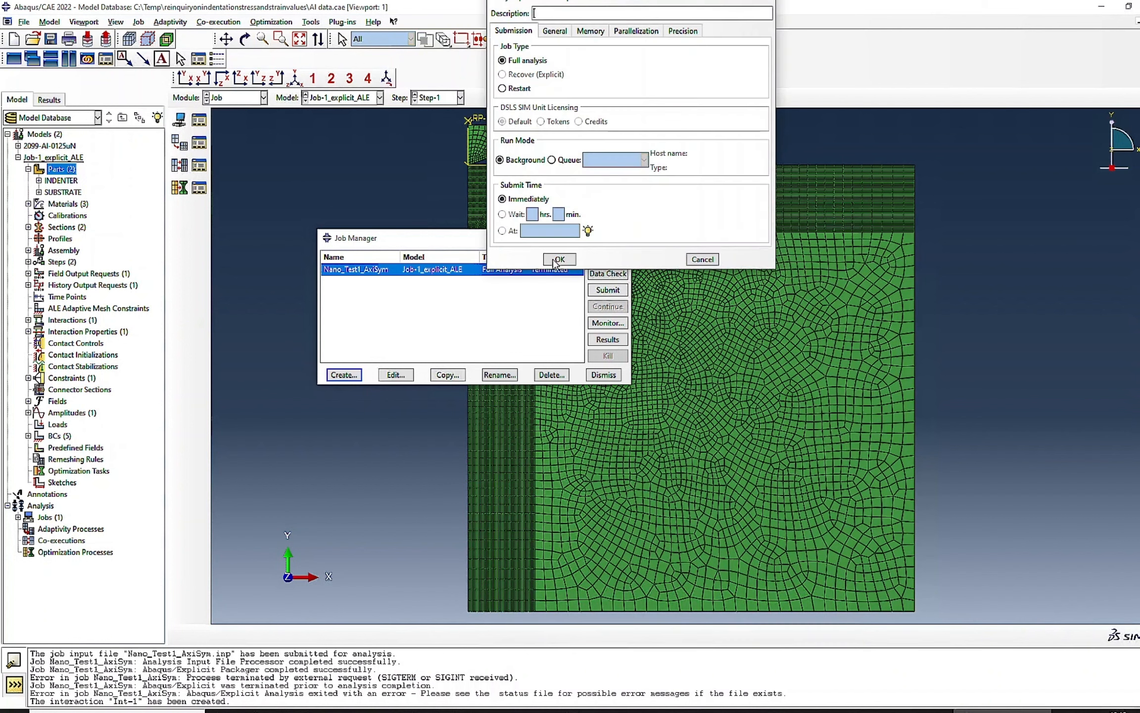
- Set the new job's nodal output precision to Full and accept the job settings
click(681, 31)
click(603, 67)
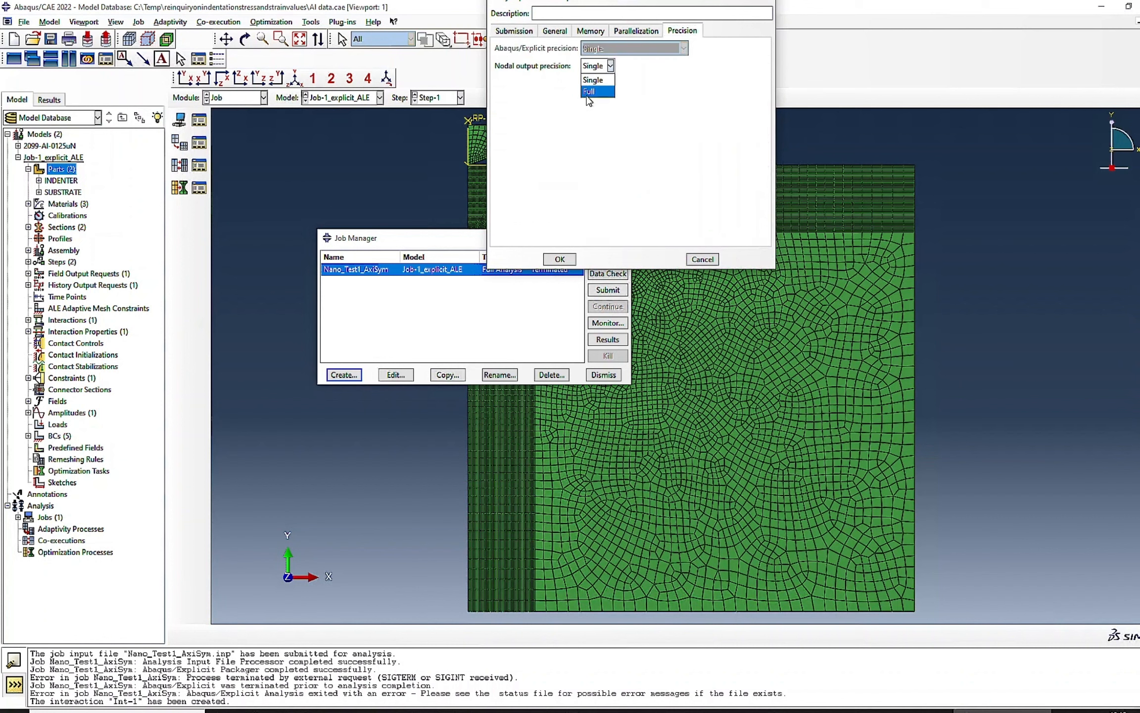
click(590, 101)
click(560, 259)
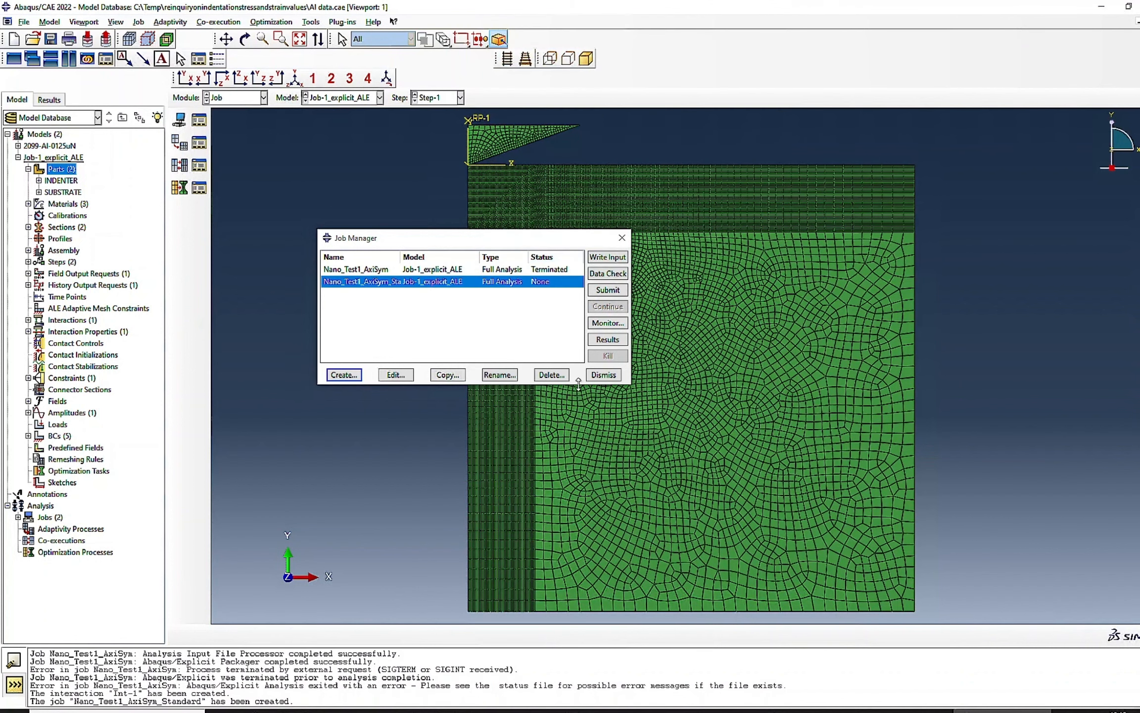
- Submit the Nano_Test1_AxiSym_Standard job and monitor its warnings and output in an enlarged monitor window
click(609, 291)
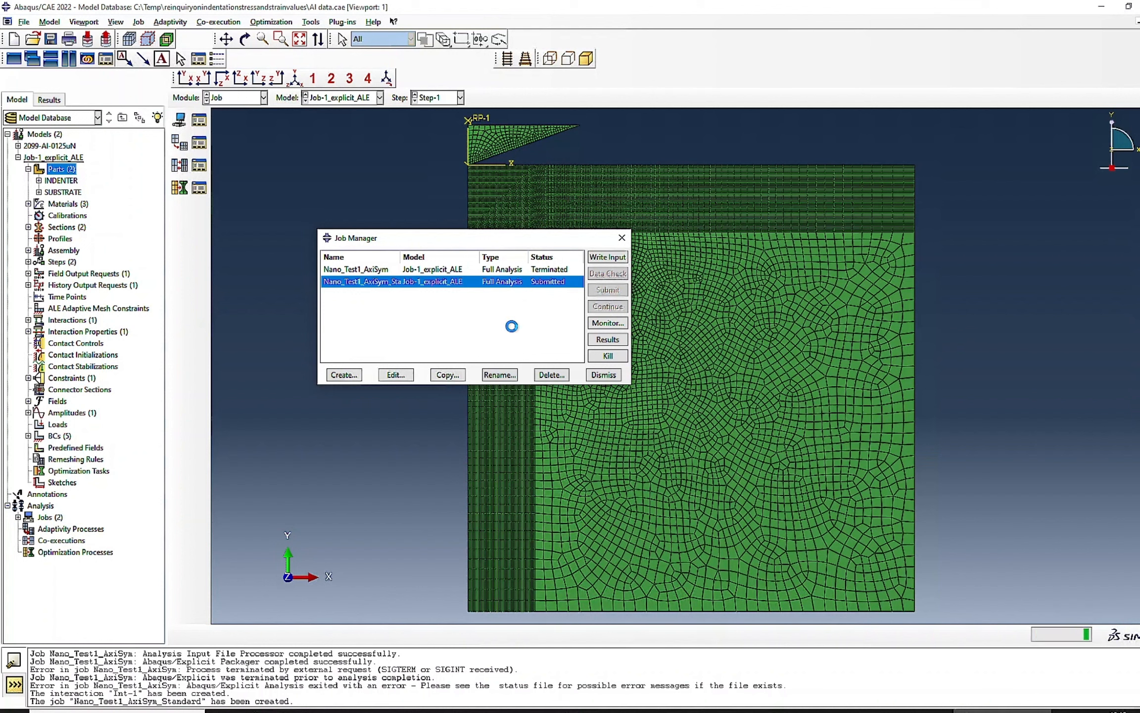
click(607, 324)
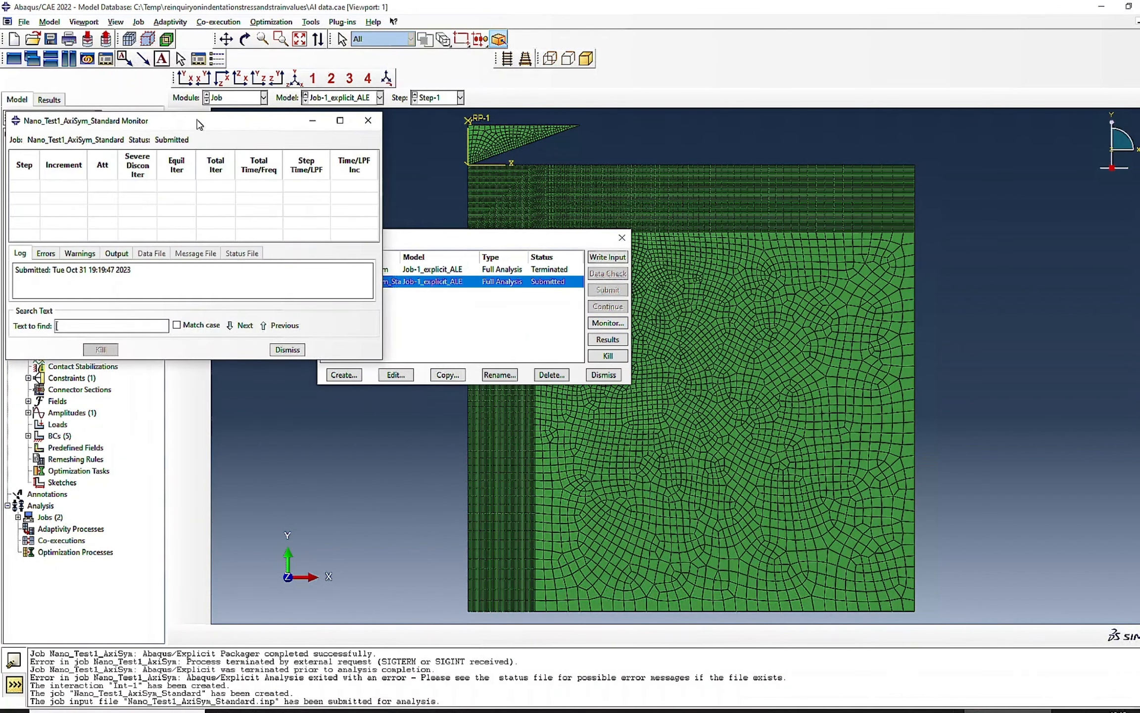
drag(198, 124, 902, 59)
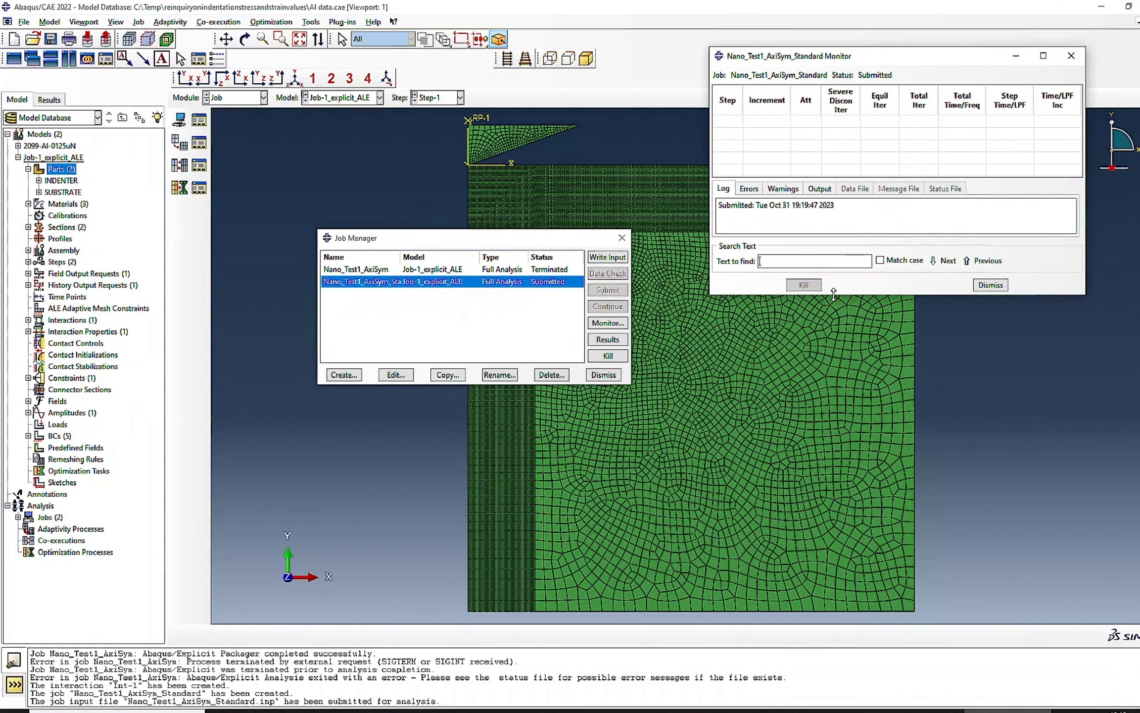
drag(834, 294, 834, 530)
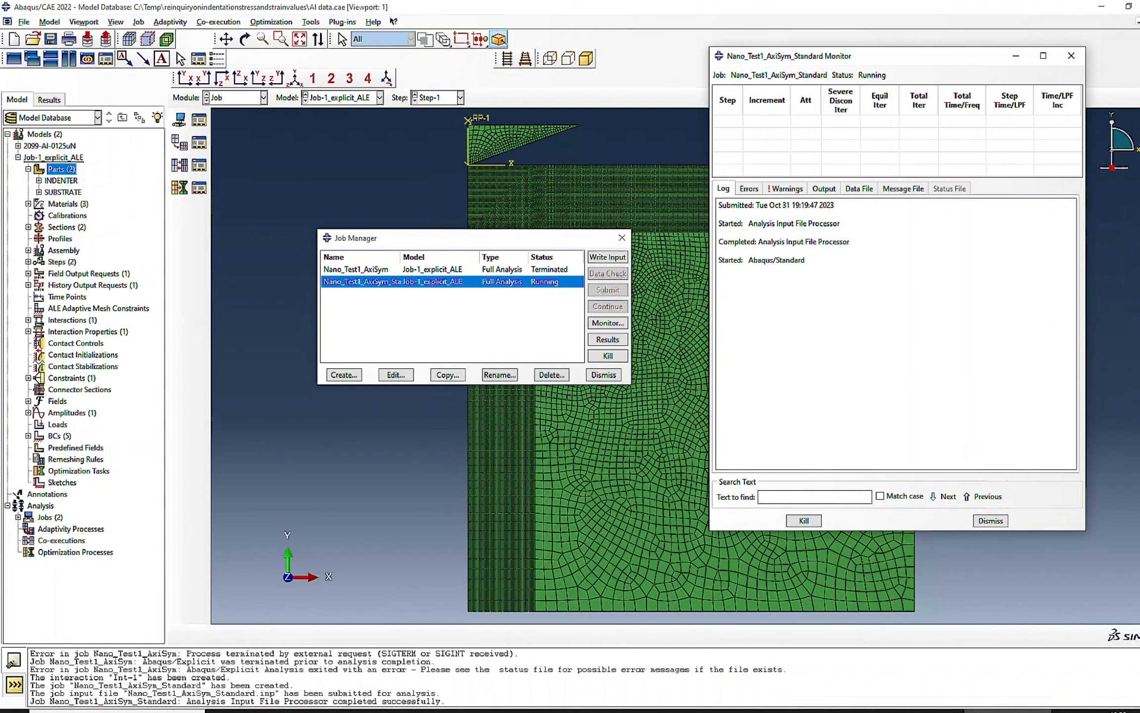
click(775, 190)
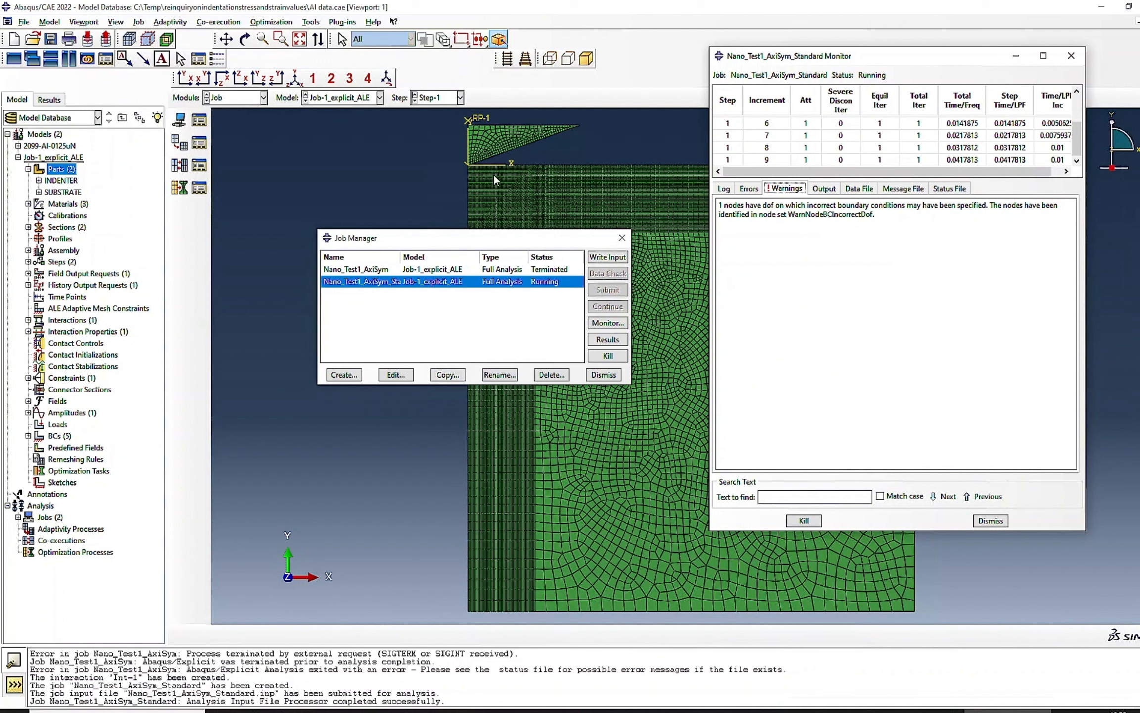
click(824, 189)
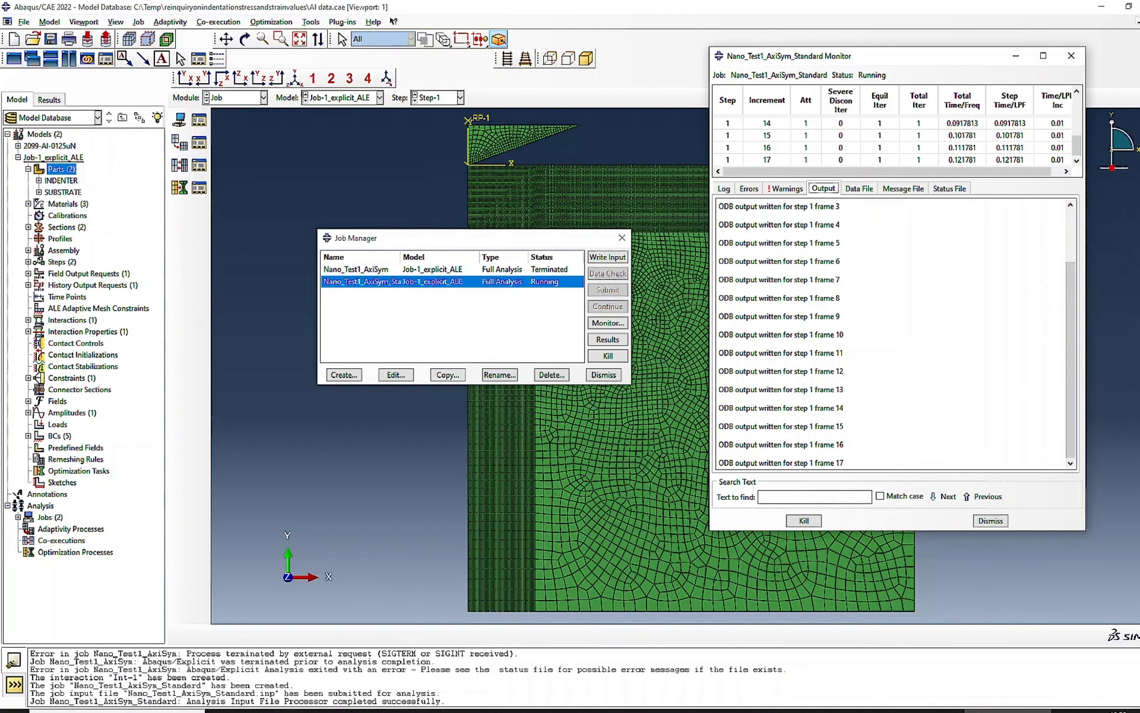
- Open the running job's results, plot the Mises stress contours on the deformed shape and check the indenter's movement frame by frame
click(608, 339)
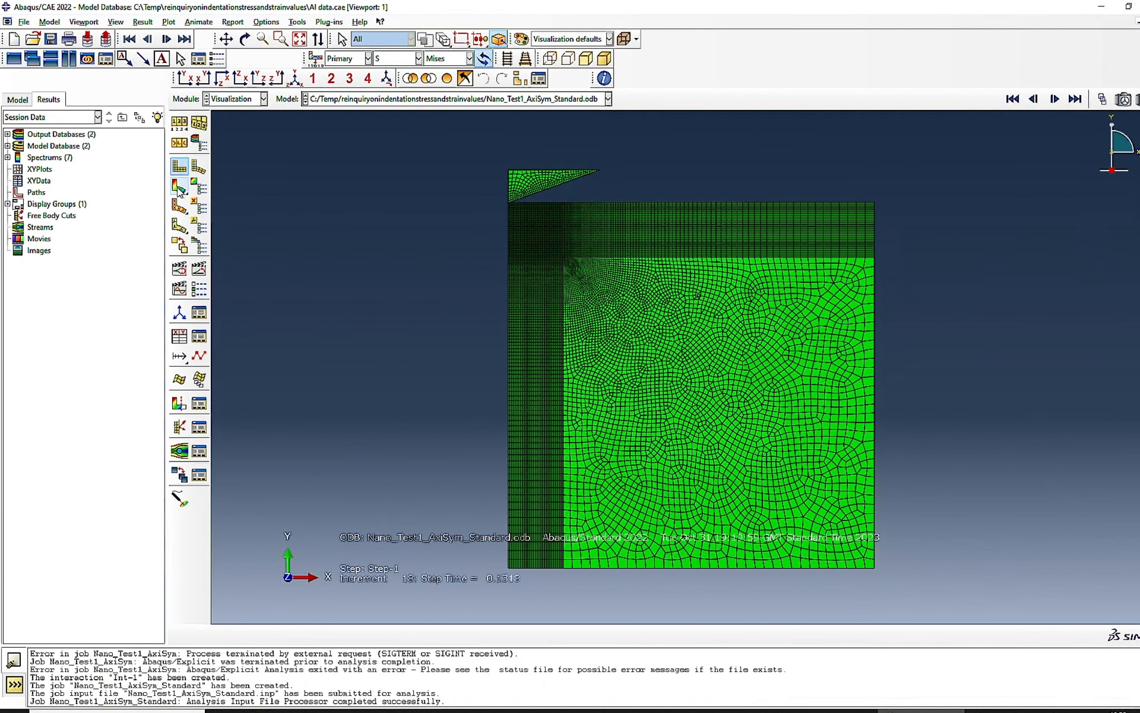
click(179, 186)
scroll(508, 193, down, 5)
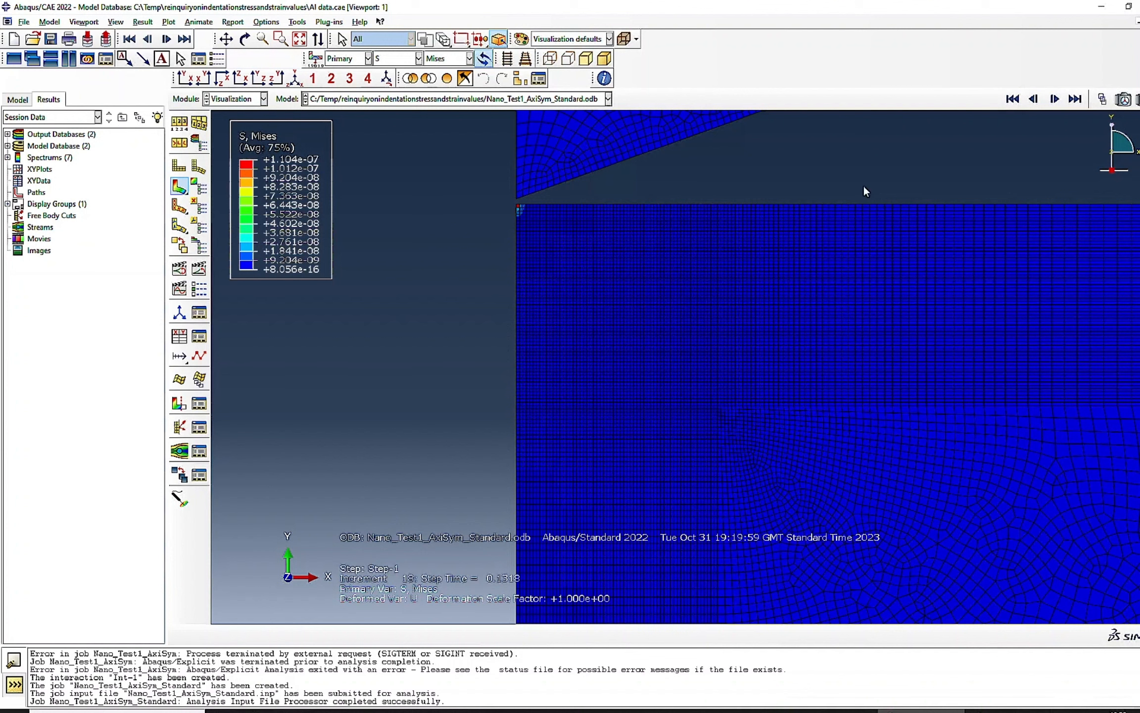
click(1013, 99)
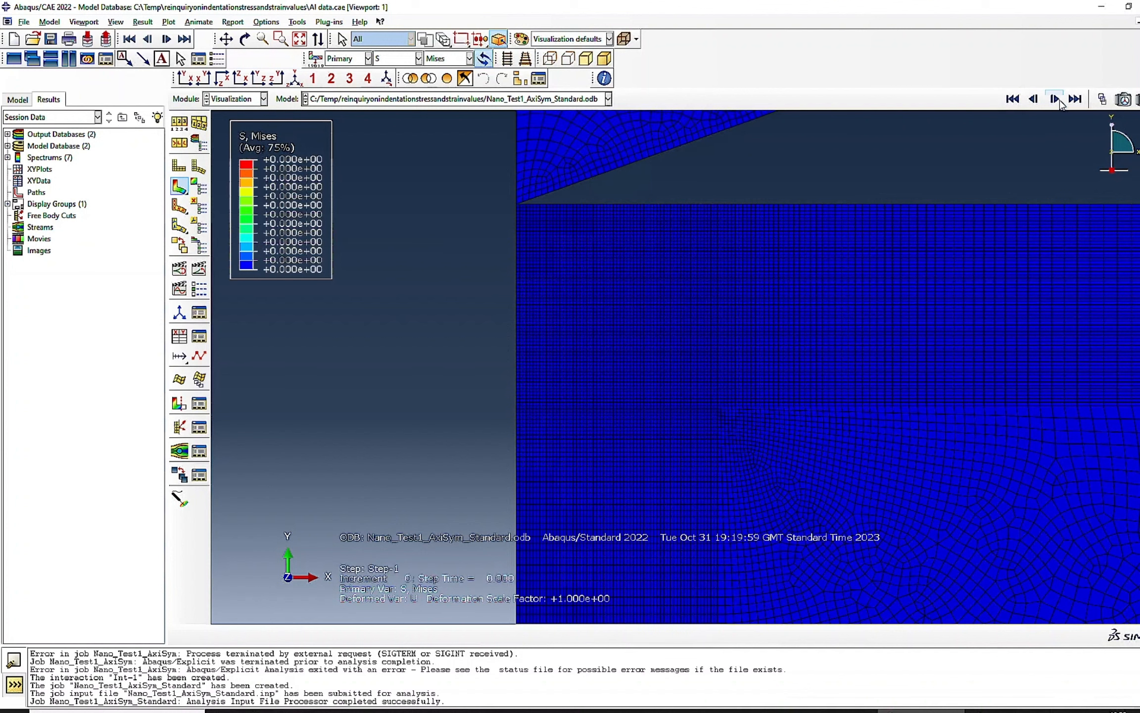
click(1055, 99)
click(1054, 98)
click(1055, 99)
click(1055, 99)
click(1055, 98)
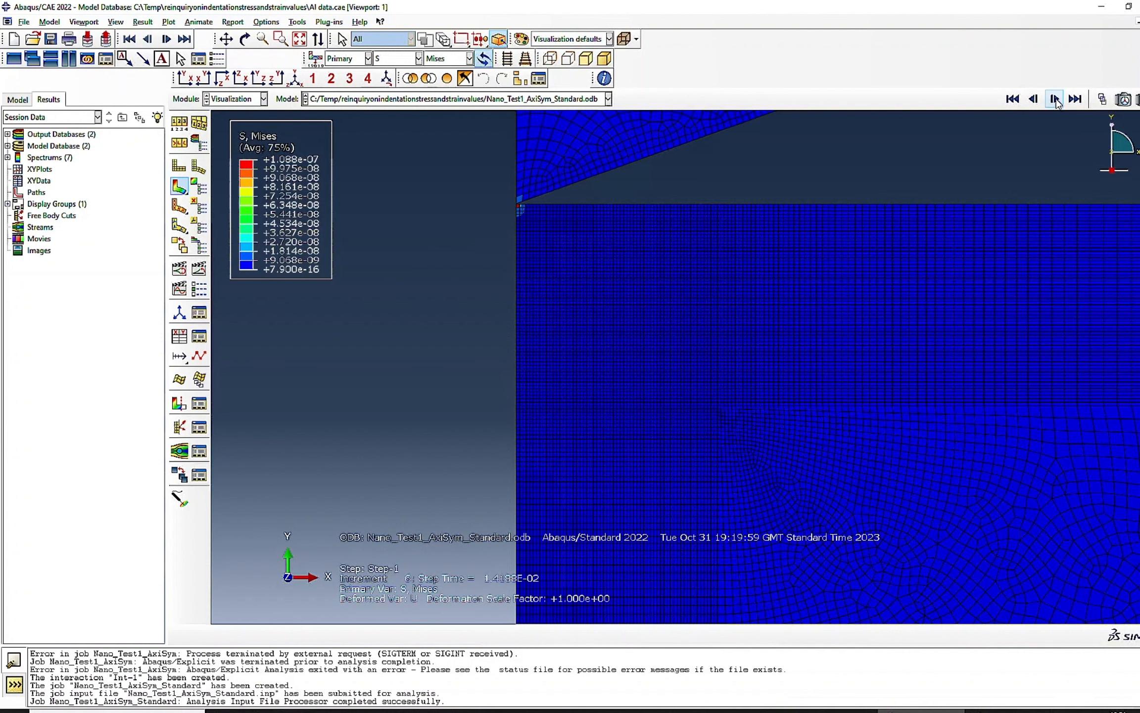
click(1055, 98)
click(1055, 98)
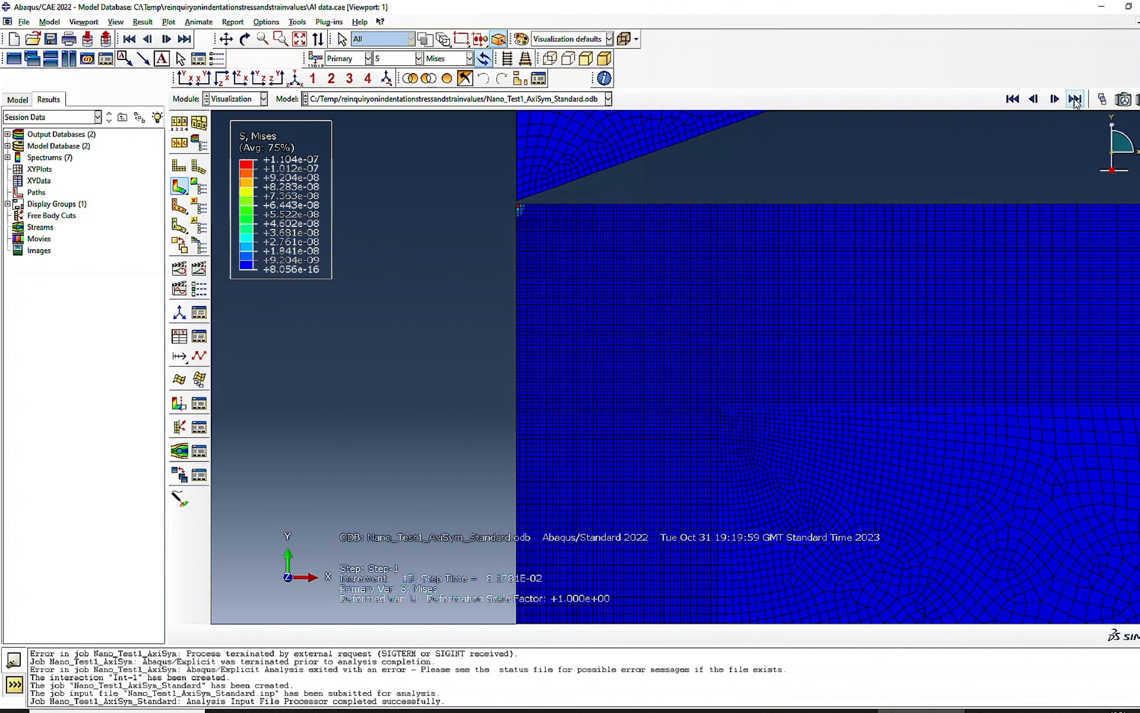
click(1075, 99)
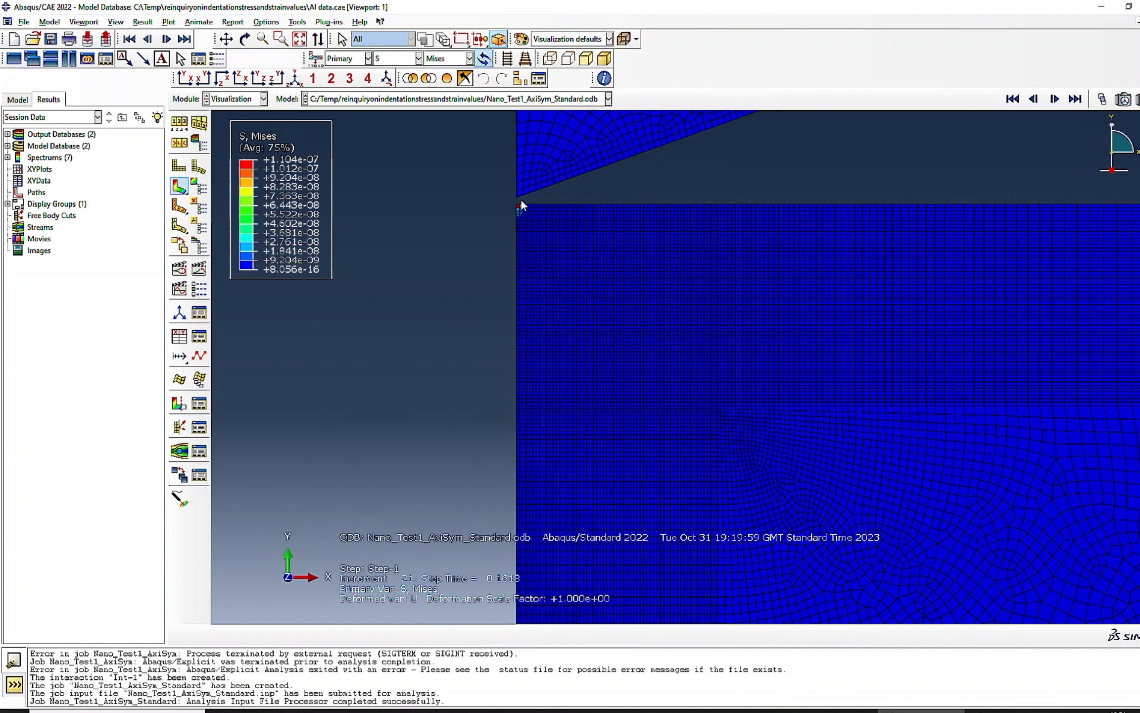
- Return to the Job module and kill the running Nano_Test1_AxiSym_Standard job
click(232, 99)
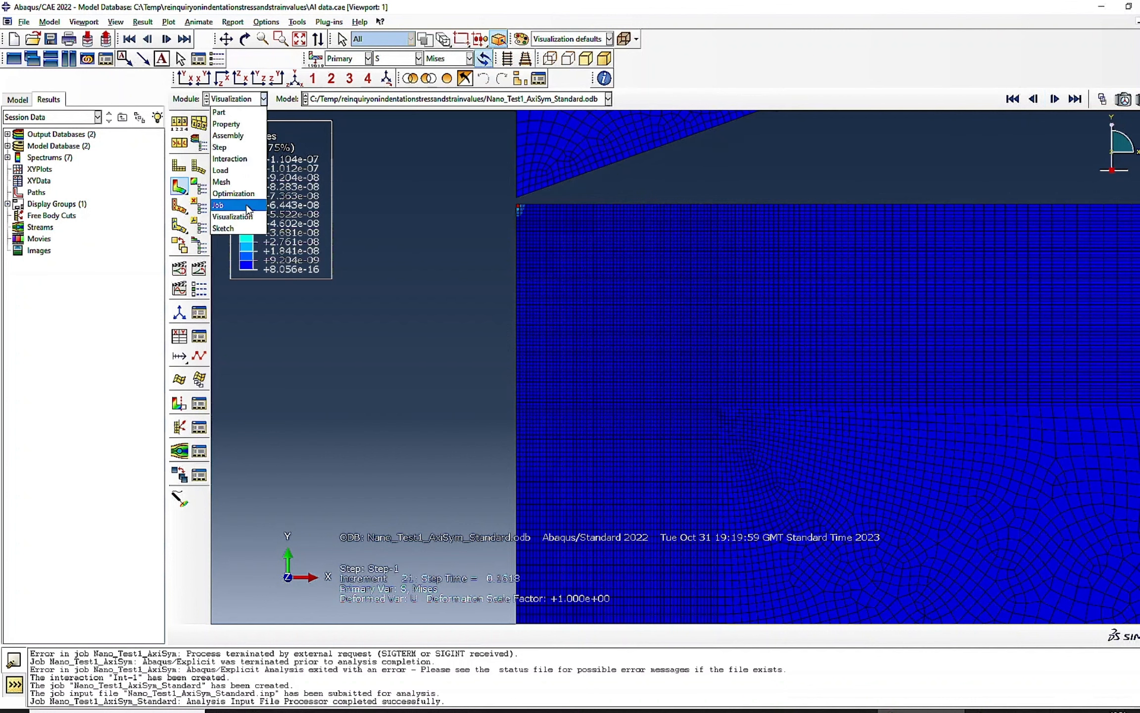
click(243, 204)
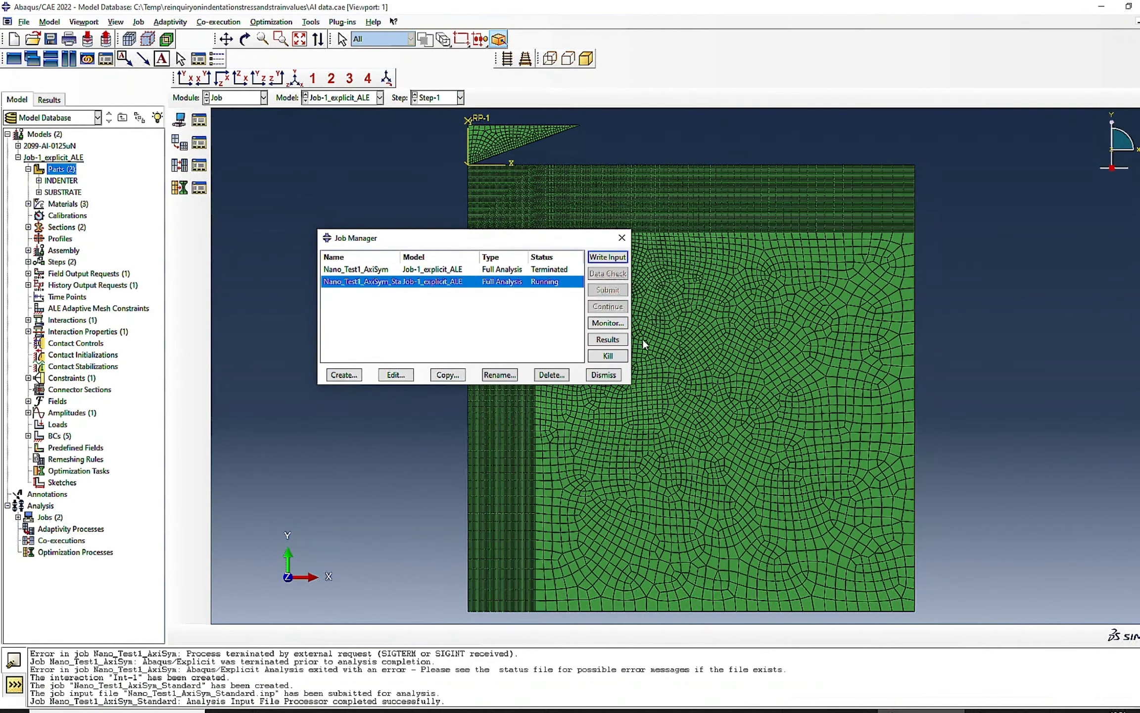
click(608, 355)
click(626, 374)
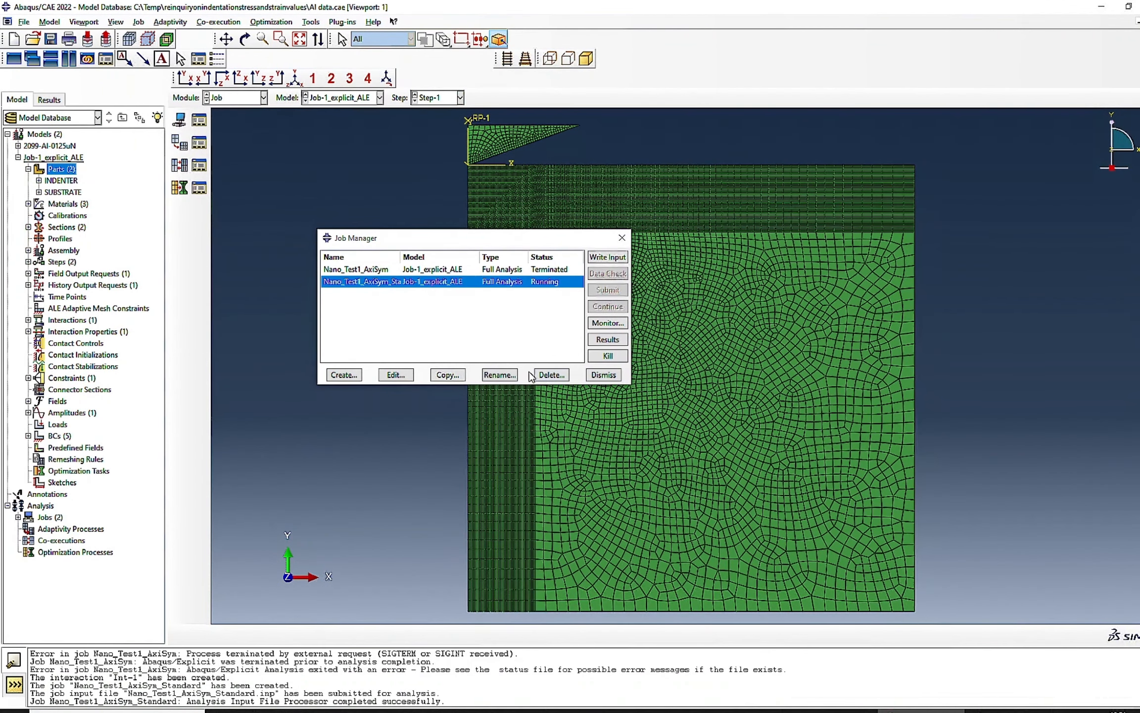
- In the Load module, set the U2 displacement of boundary condition BC-5 to -0.365
click(235, 98)
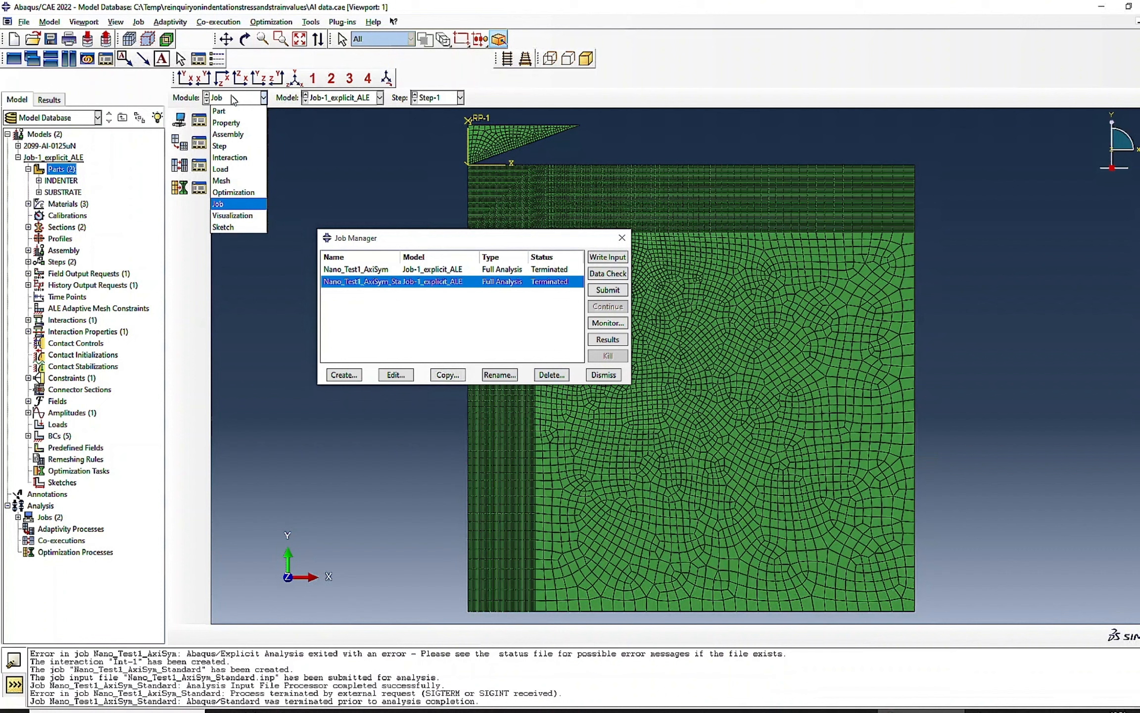
click(221, 168)
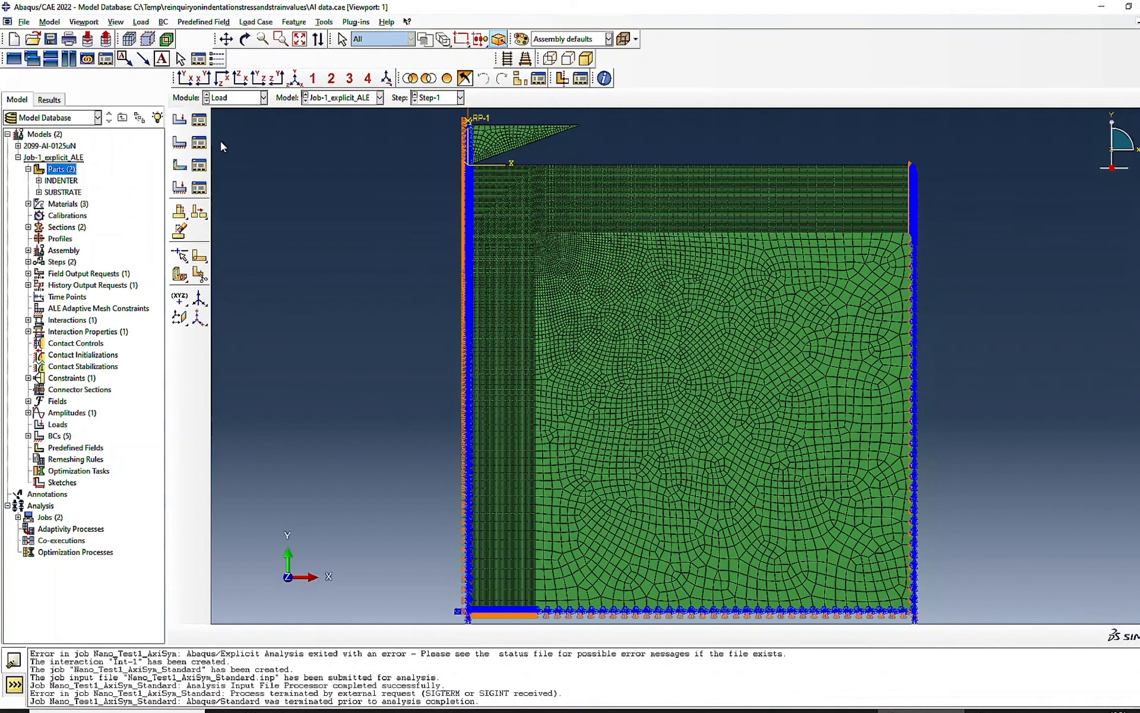
click(199, 143)
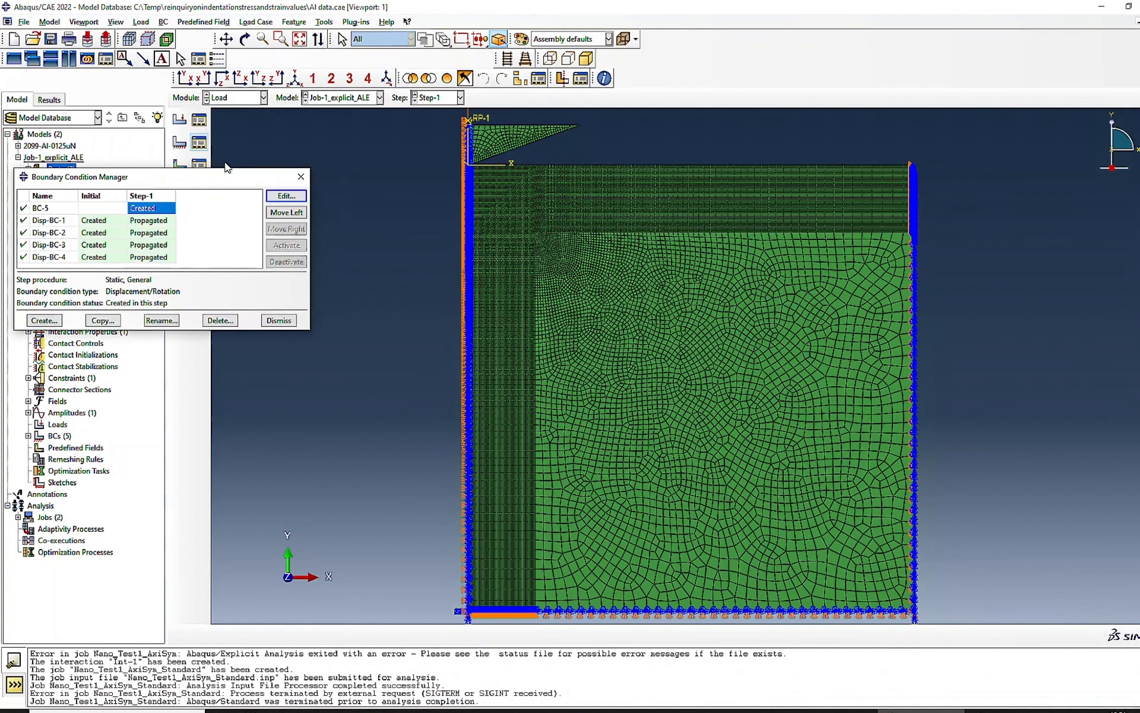
click(286, 197)
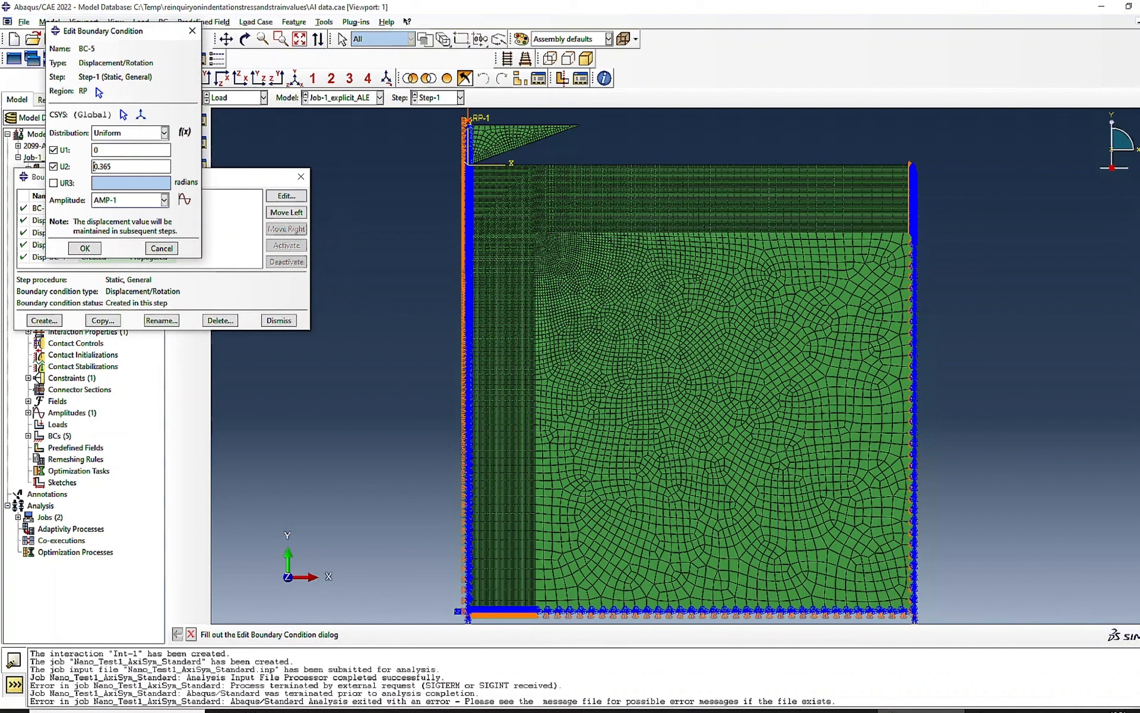
text(-)
click(88, 249)
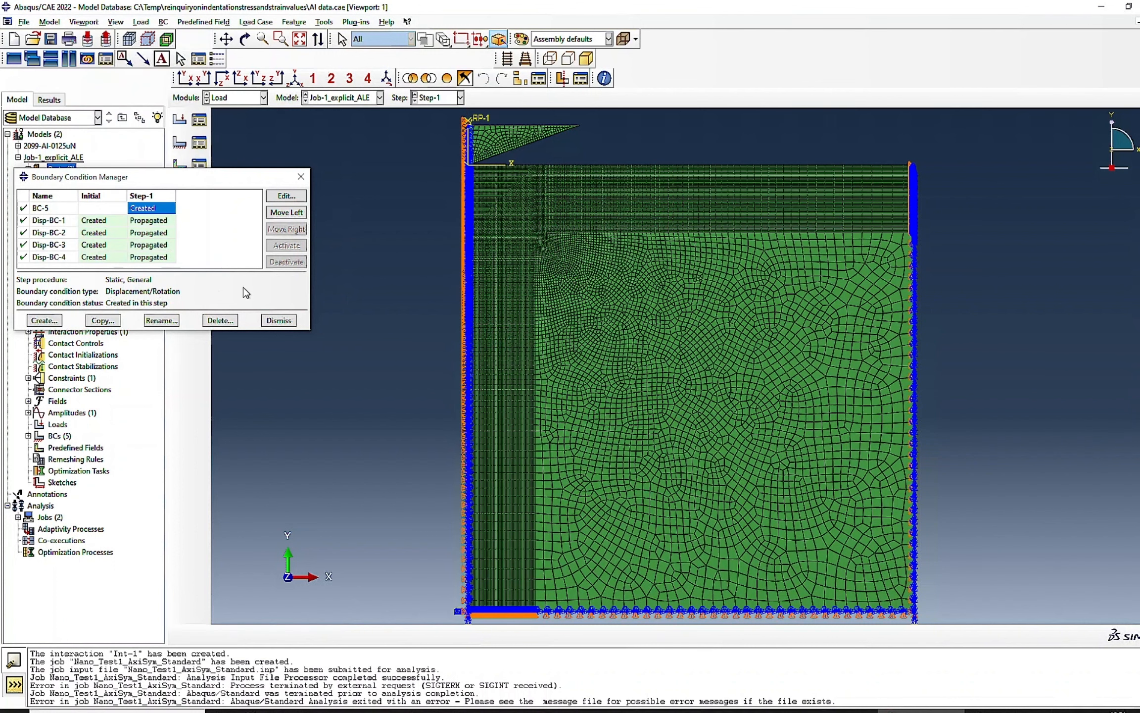
- Back in the Job module, close the old job monitor, resubmit Nano_Test1_AxiSym_Standard and open its results
click(241, 98)
click(230, 205)
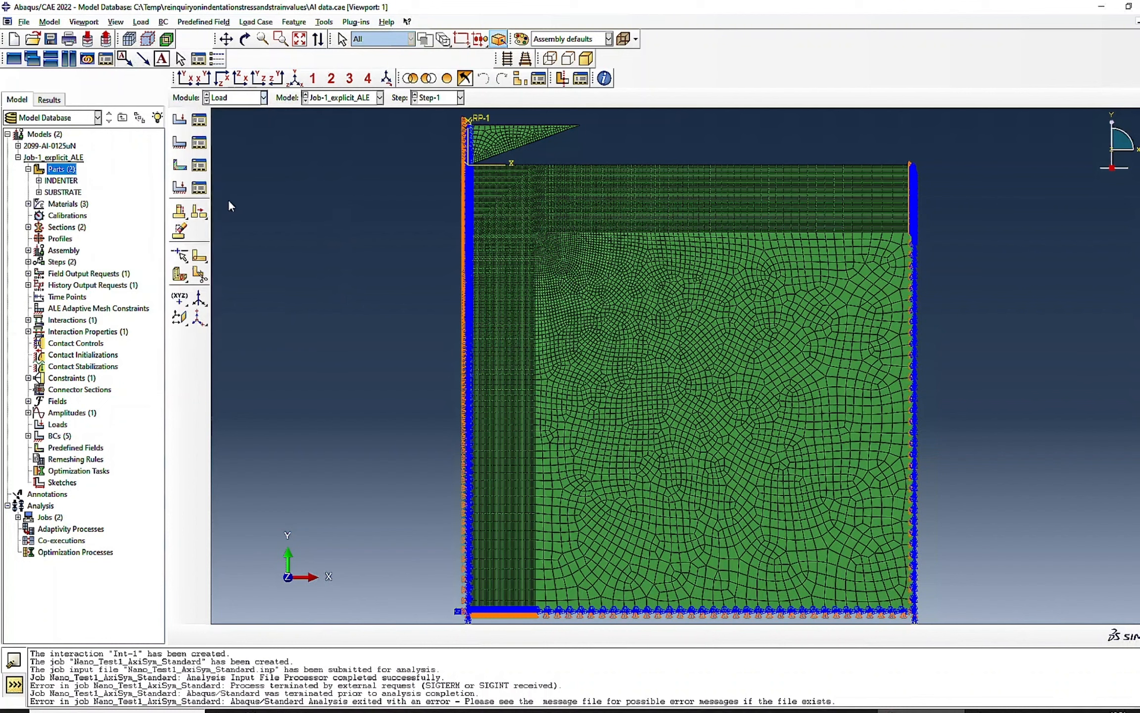
click(594, 324)
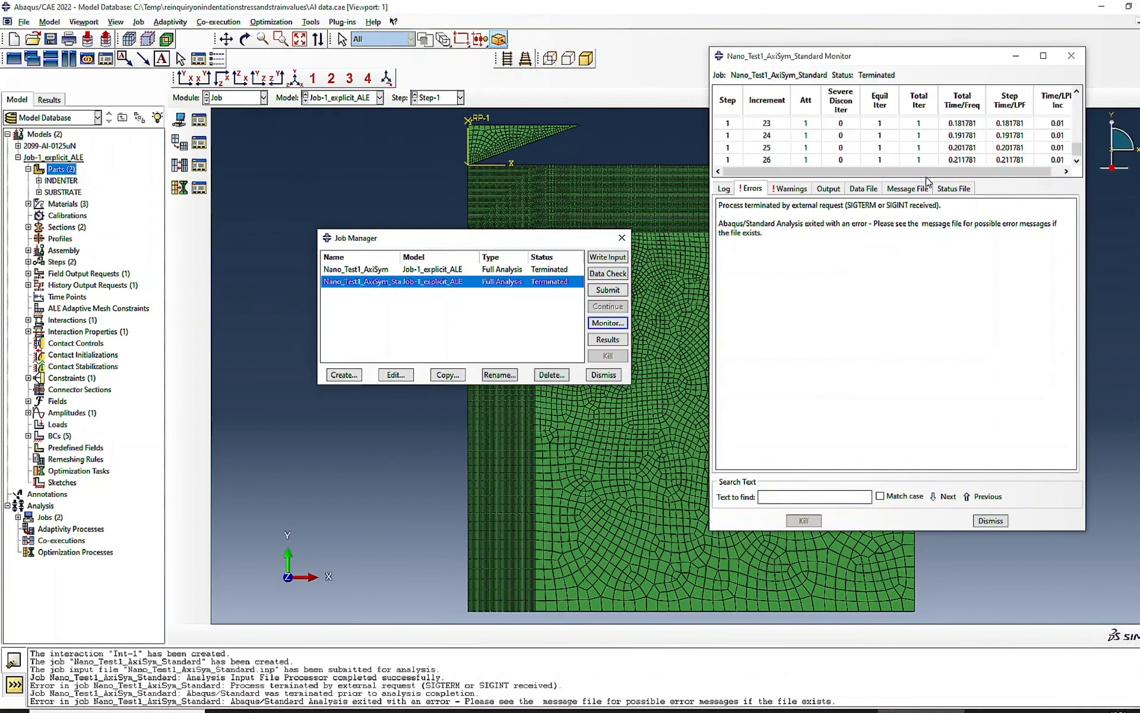
click(990, 521)
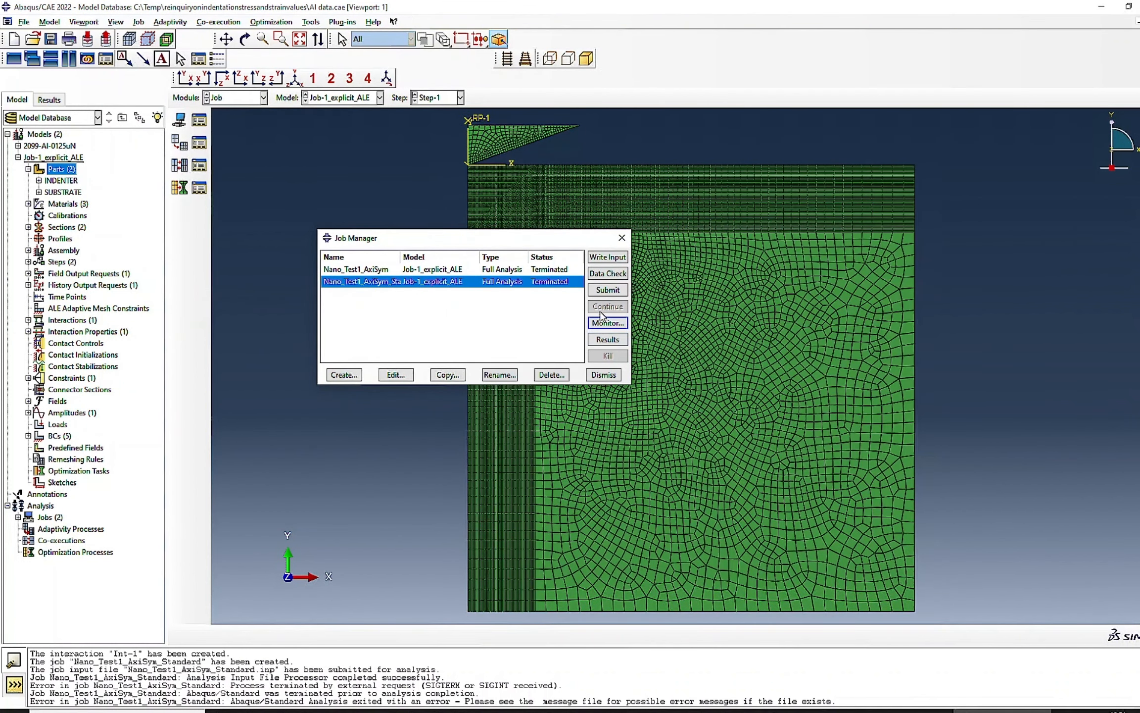
click(608, 290)
click(703, 144)
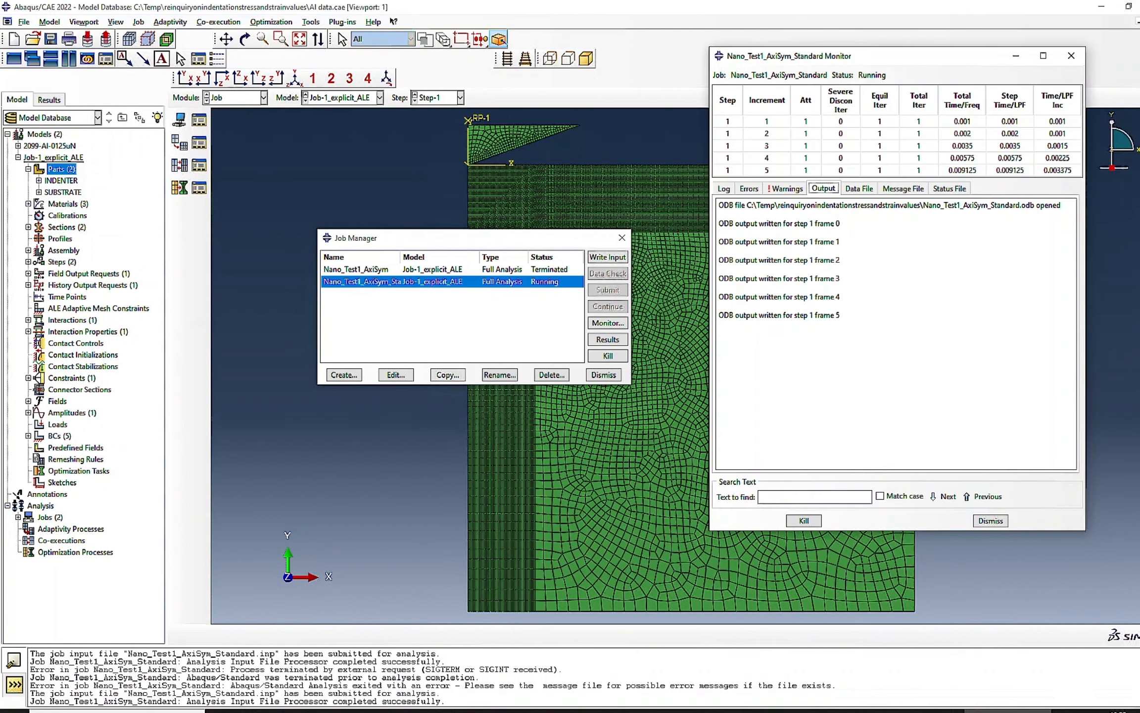
click(607, 340)
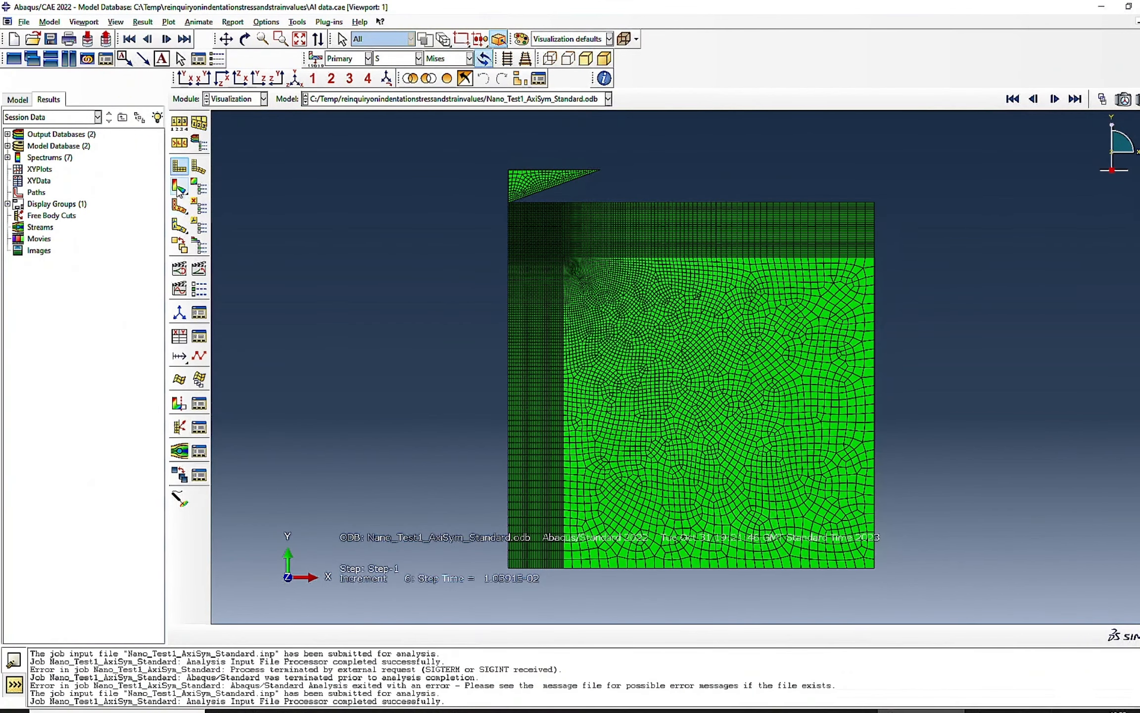
- Plot the Mises stress contours on the deformed shape and check the indenter contact frame by frame from the first frame
click(178, 188)
scroll(519, 174, up, 5)
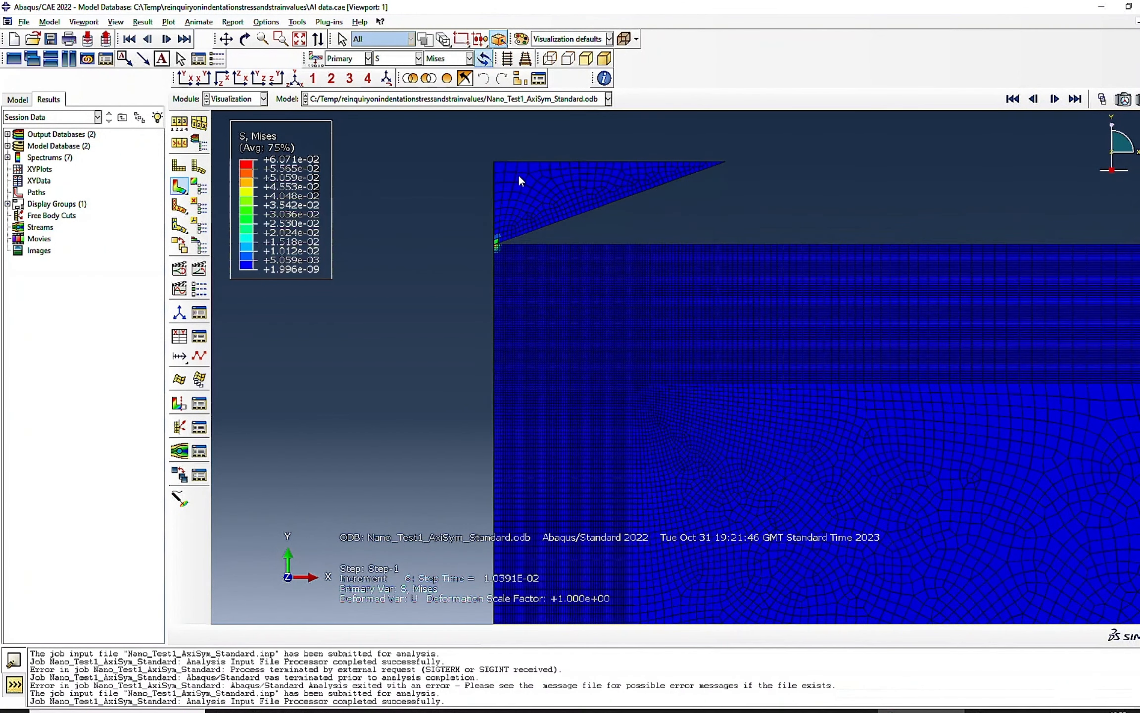
click(1011, 102)
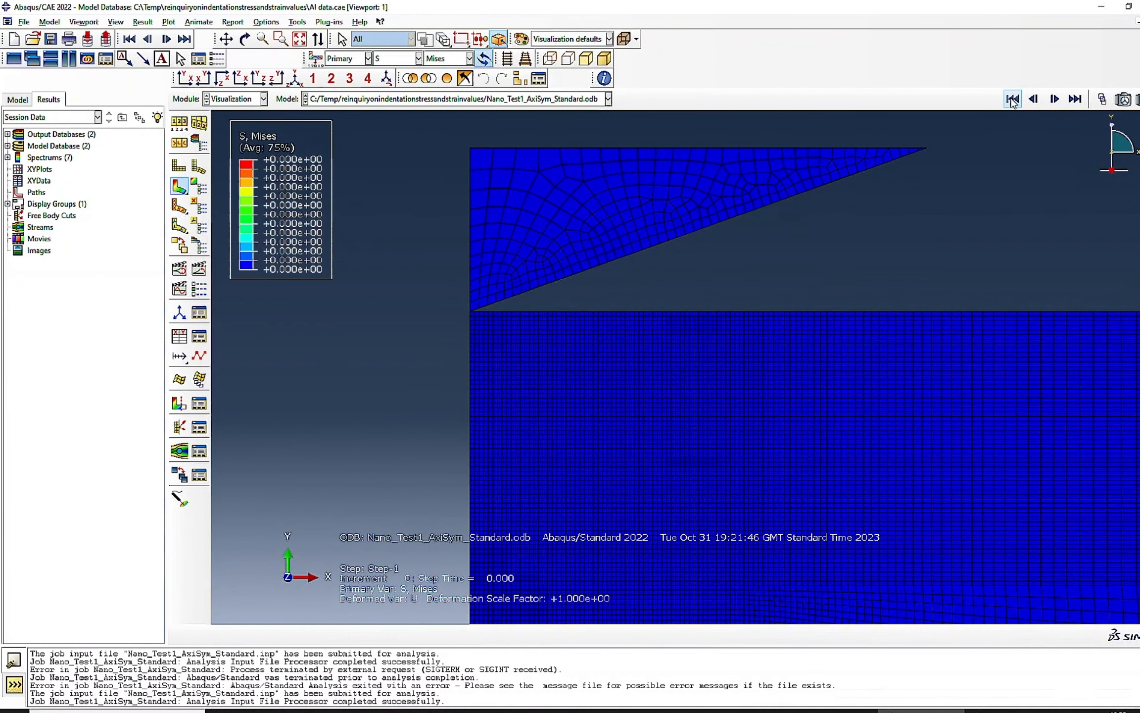
click(1054, 100)
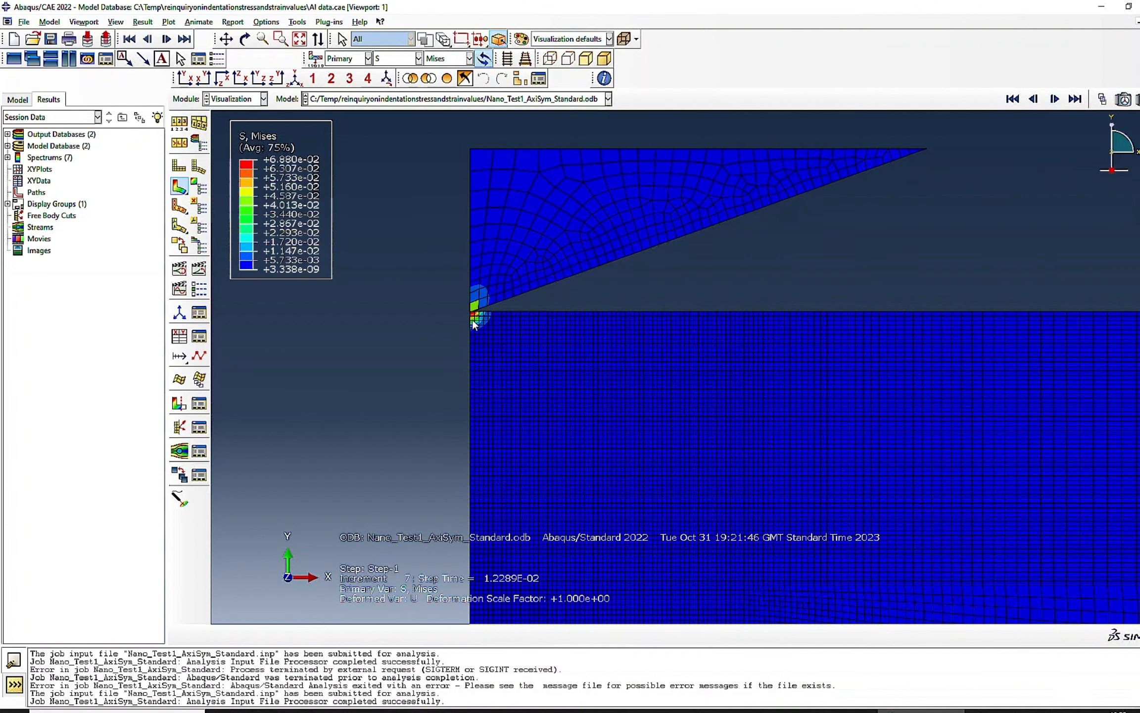
- Return to the Job module, open the results of the completed Nano_Test1_AxiSym_Standard job and plot the Mises contours on the deformed shape
click(244, 99)
click(231, 207)
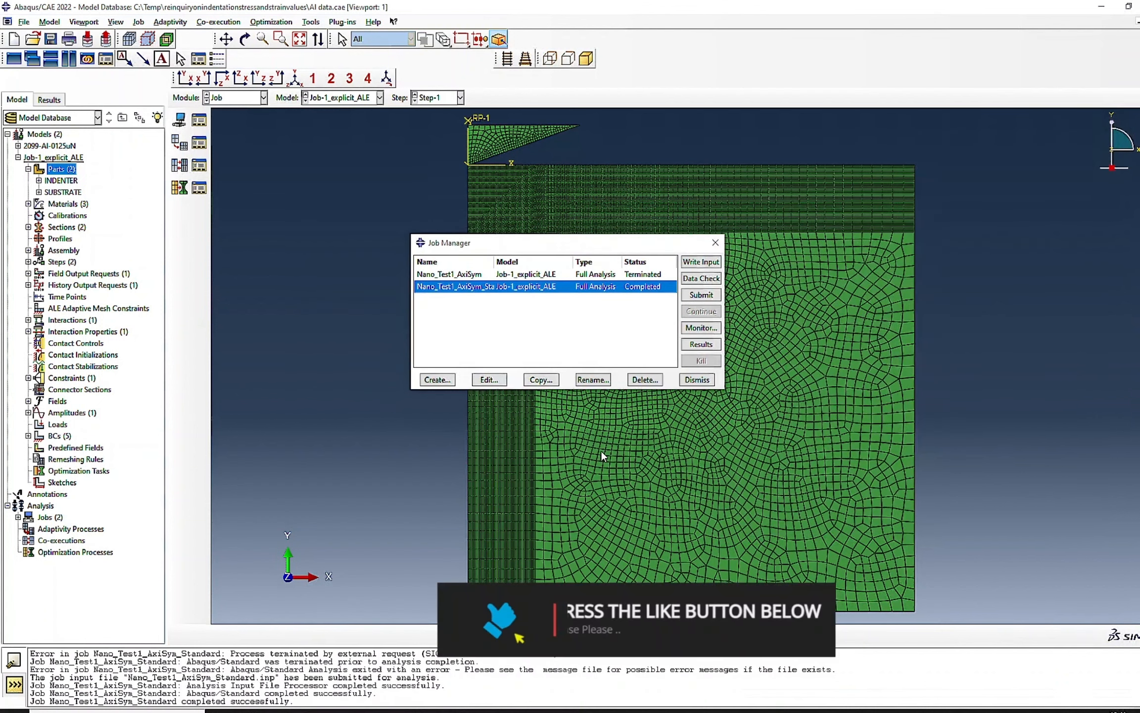
click(700, 345)
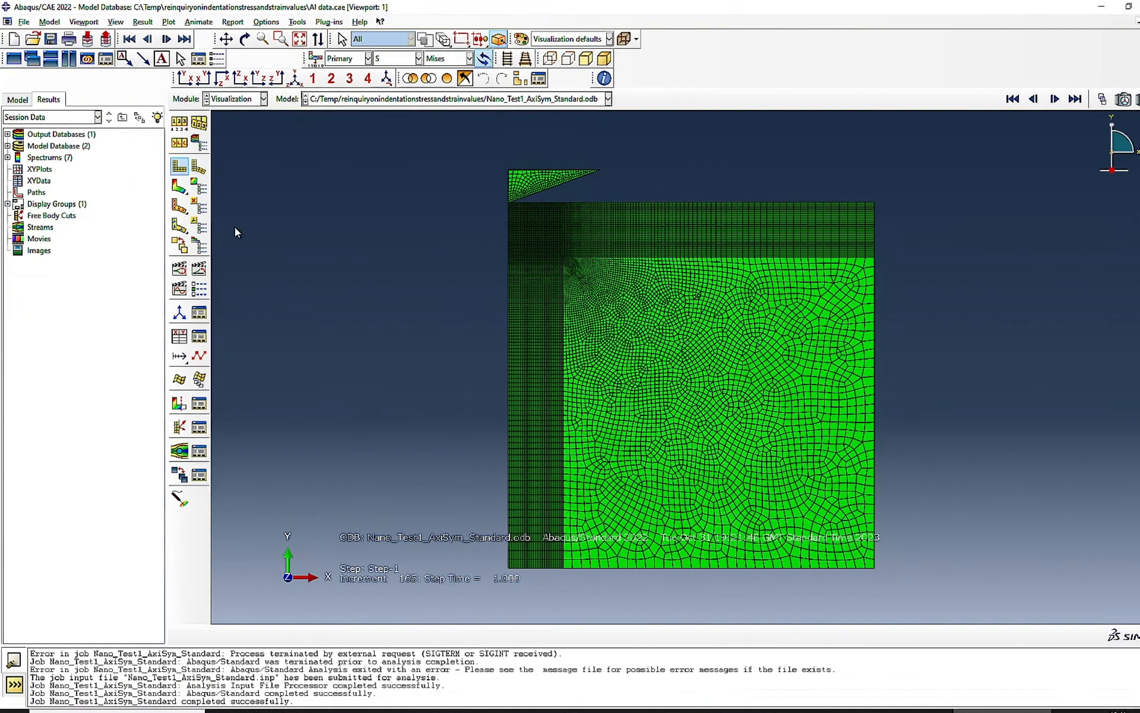
scroll(531, 183, down, 5)
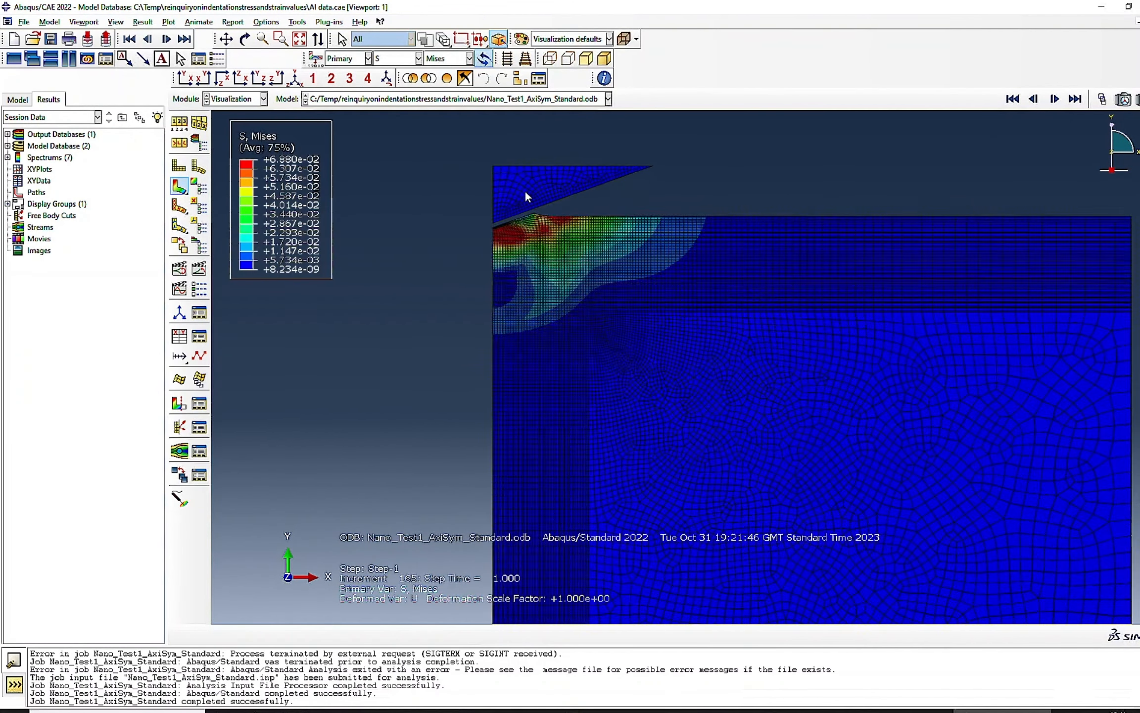
- Go back to the first frame and play the time-history animation of the indentation, stopping it partway through
click(1012, 99)
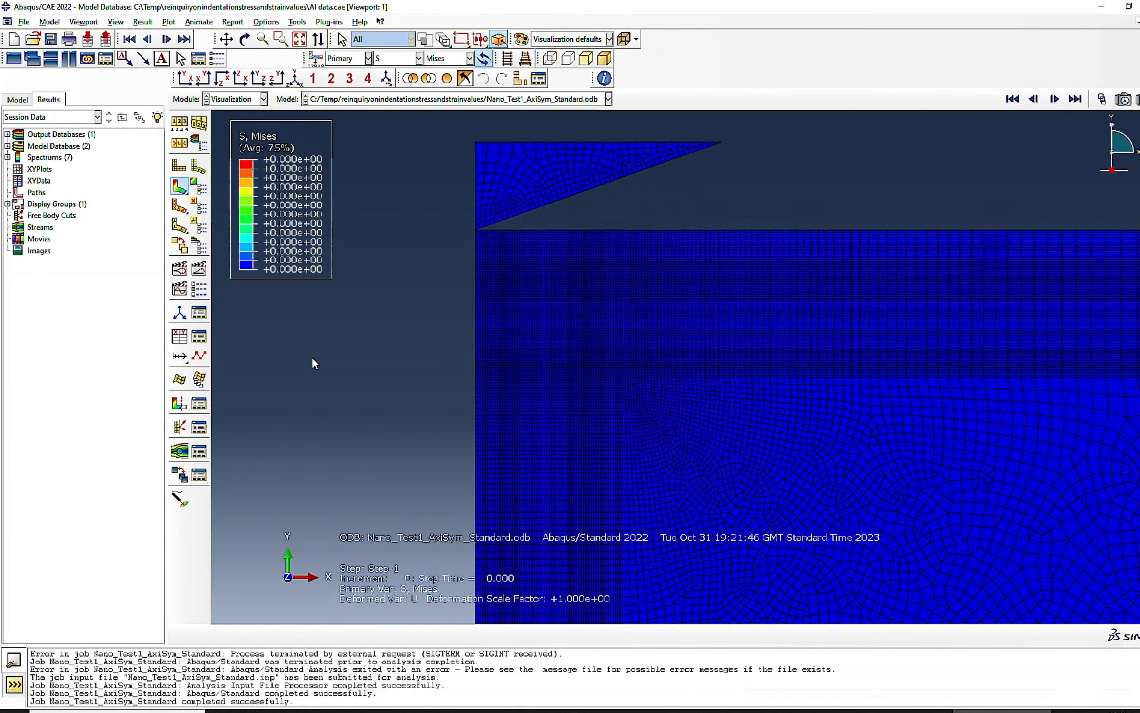
click(199, 268)
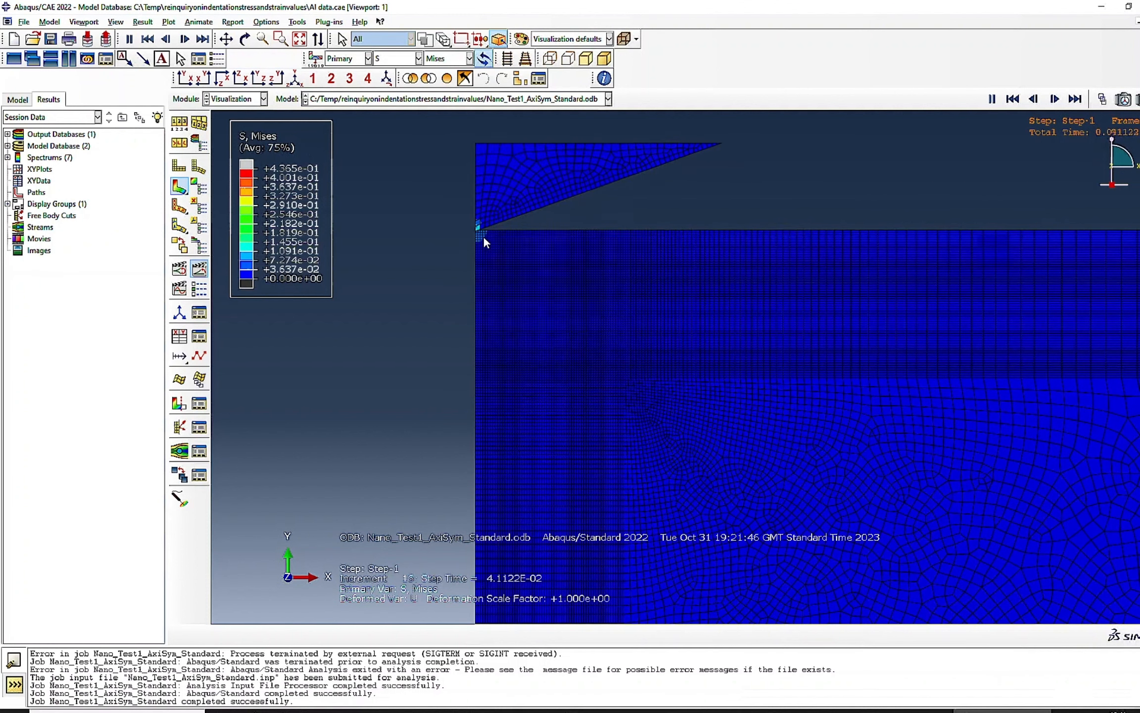
click(199, 270)
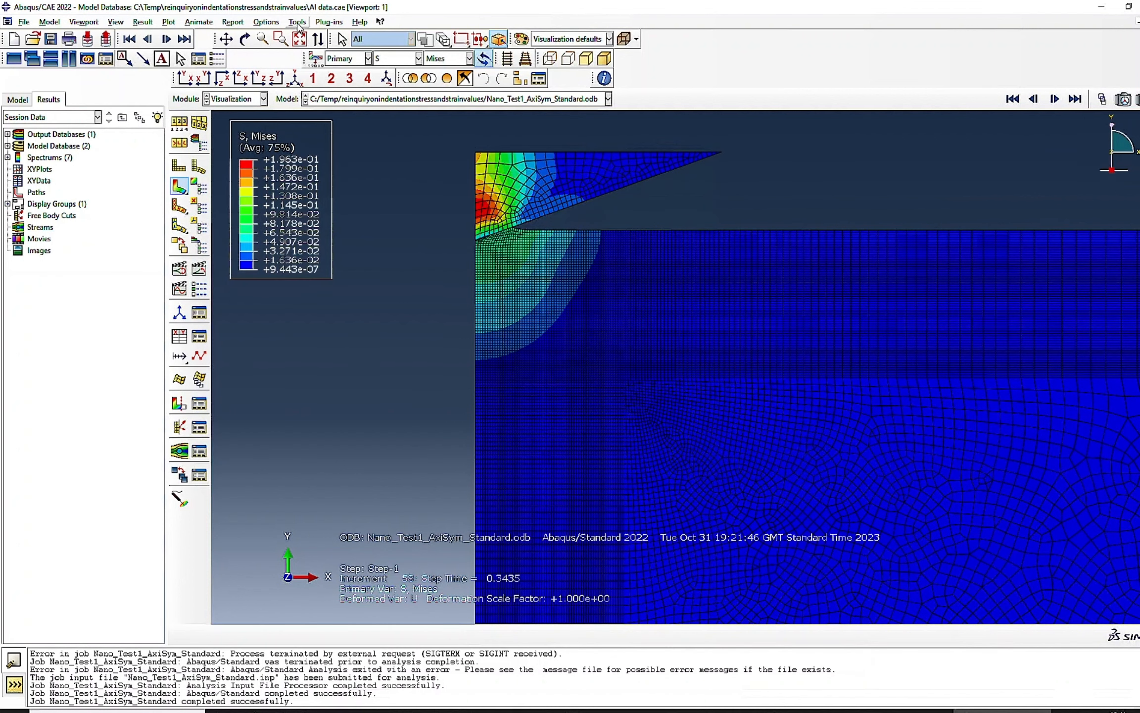
- Open the XY Data Manager and start creating XY data from the ODB field output
click(299, 22)
mouse_move(327, 84)
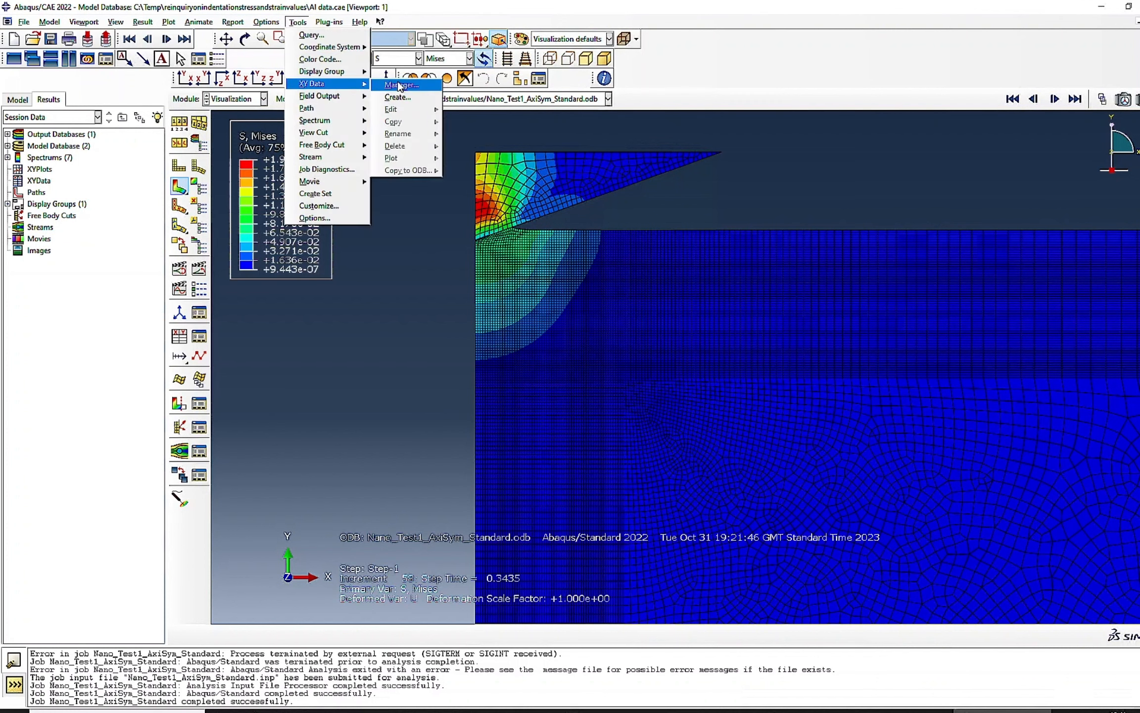
click(399, 85)
click(861, 382)
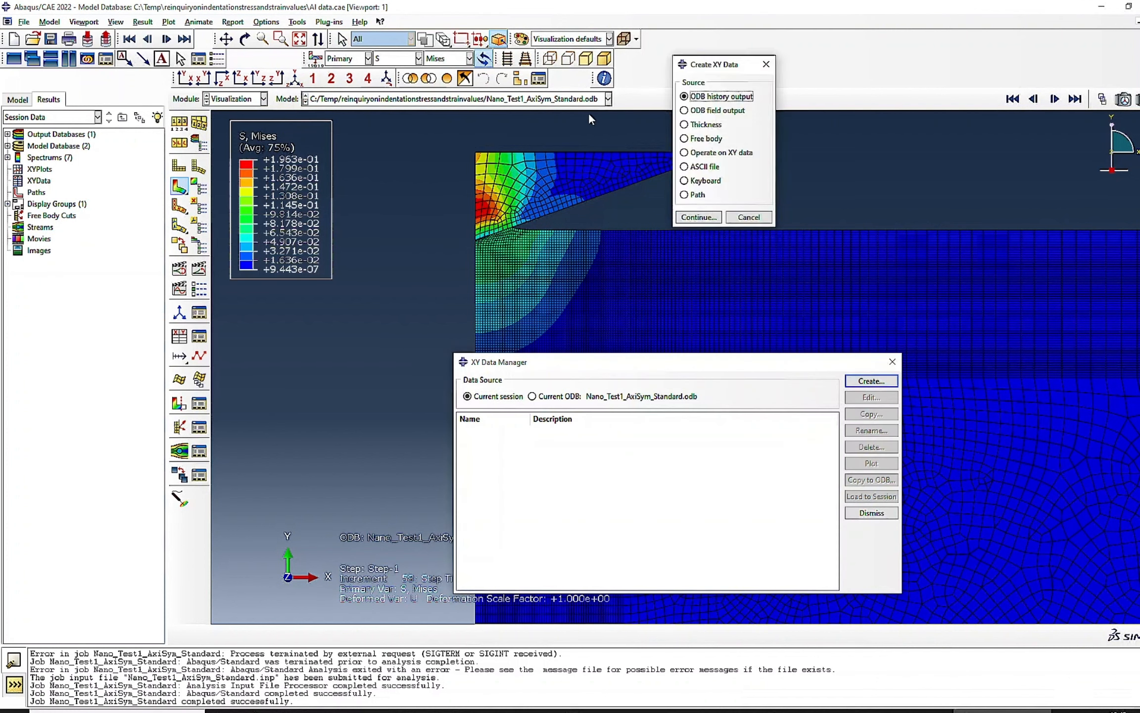
click(718, 110)
click(699, 217)
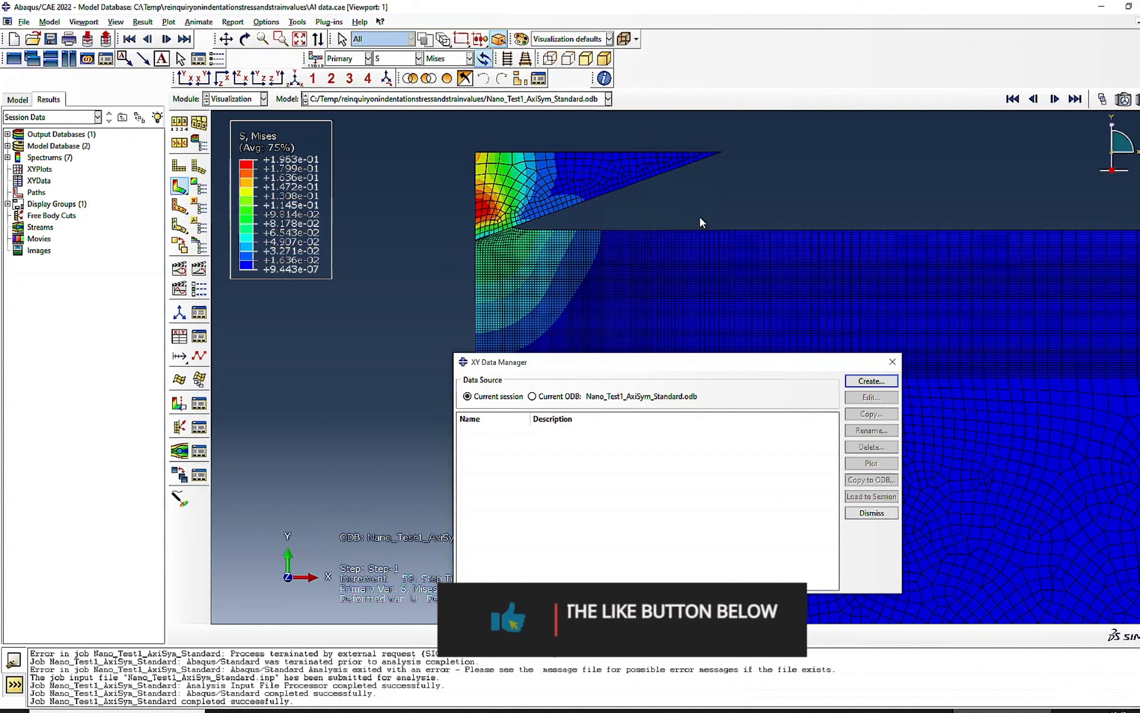
drag(292, 178, 193, 221)
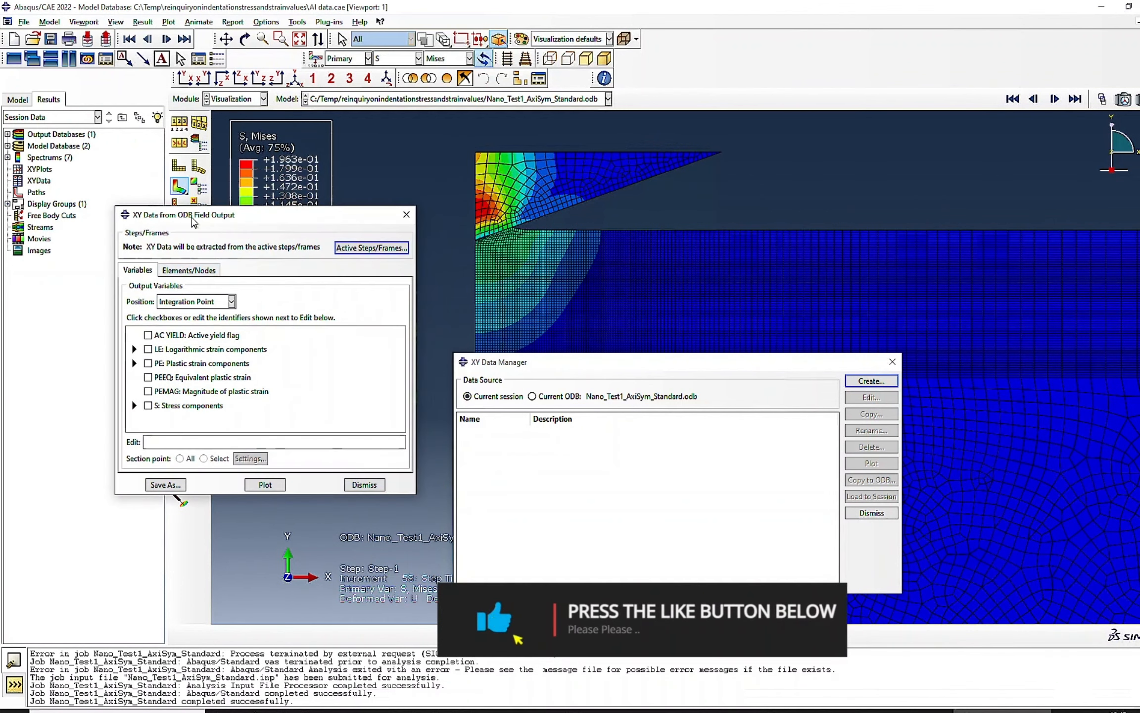
- Set the output position to Unique Nodal and select spatial displacement U2 and reaction force RF2 as the variables
click(231, 302)
click(200, 350)
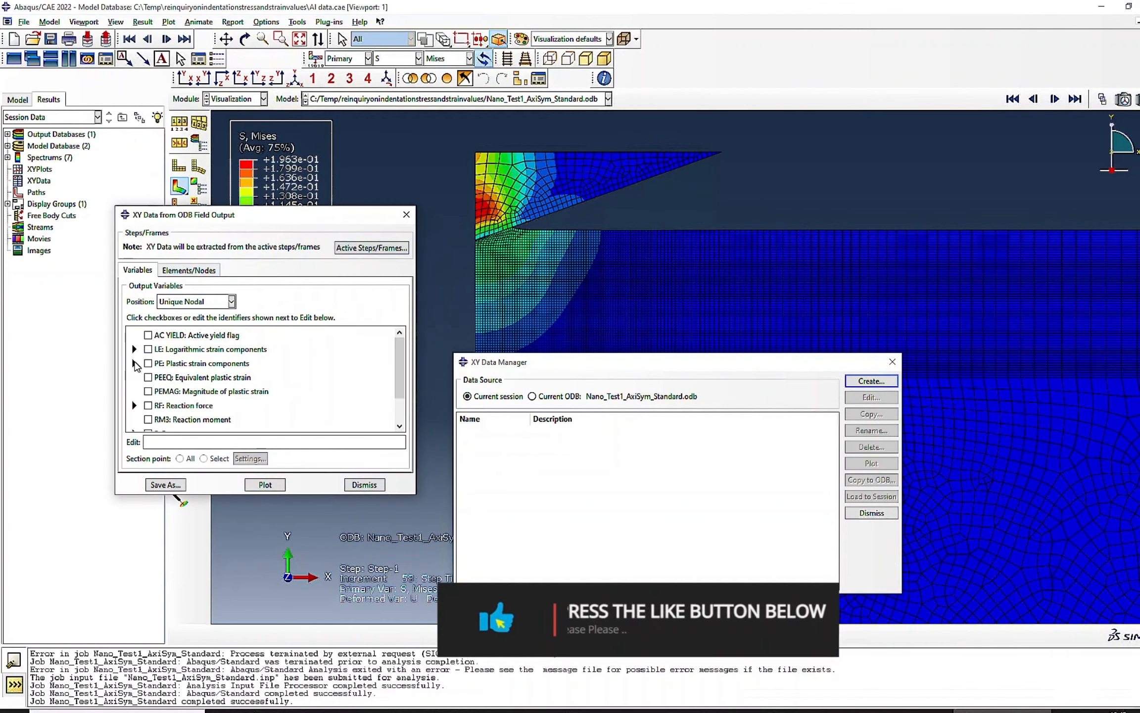
scroll(134, 391, down, 1)
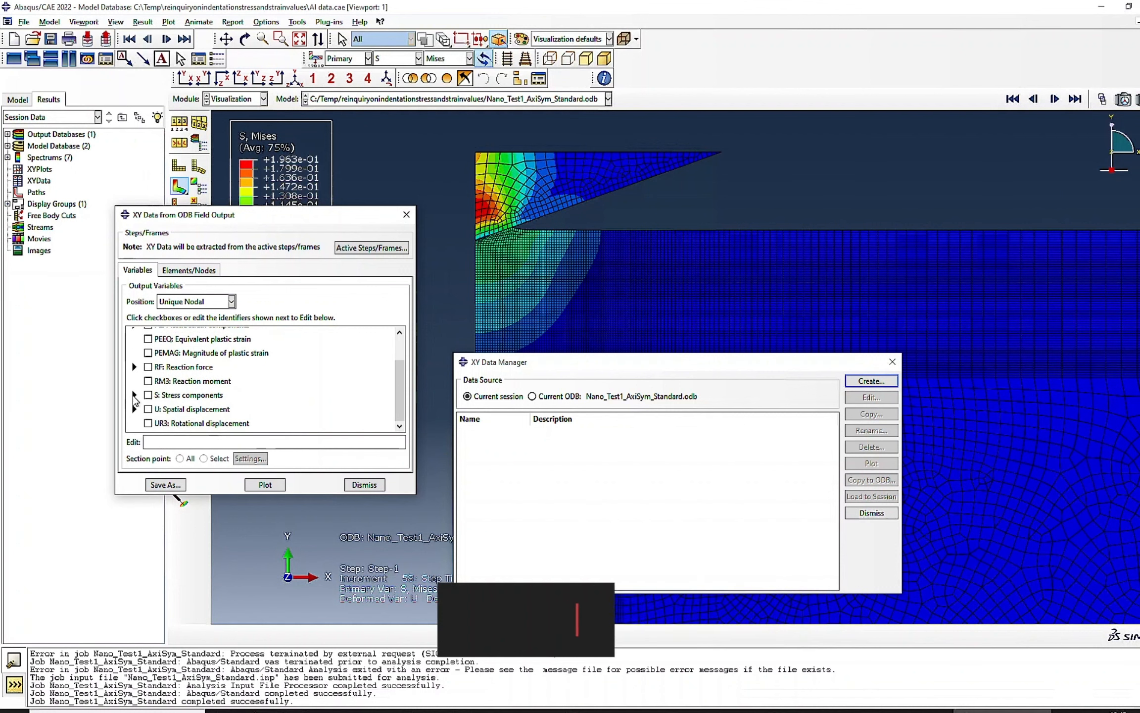
click(134, 409)
scroll(176, 404, down, 1)
click(162, 409)
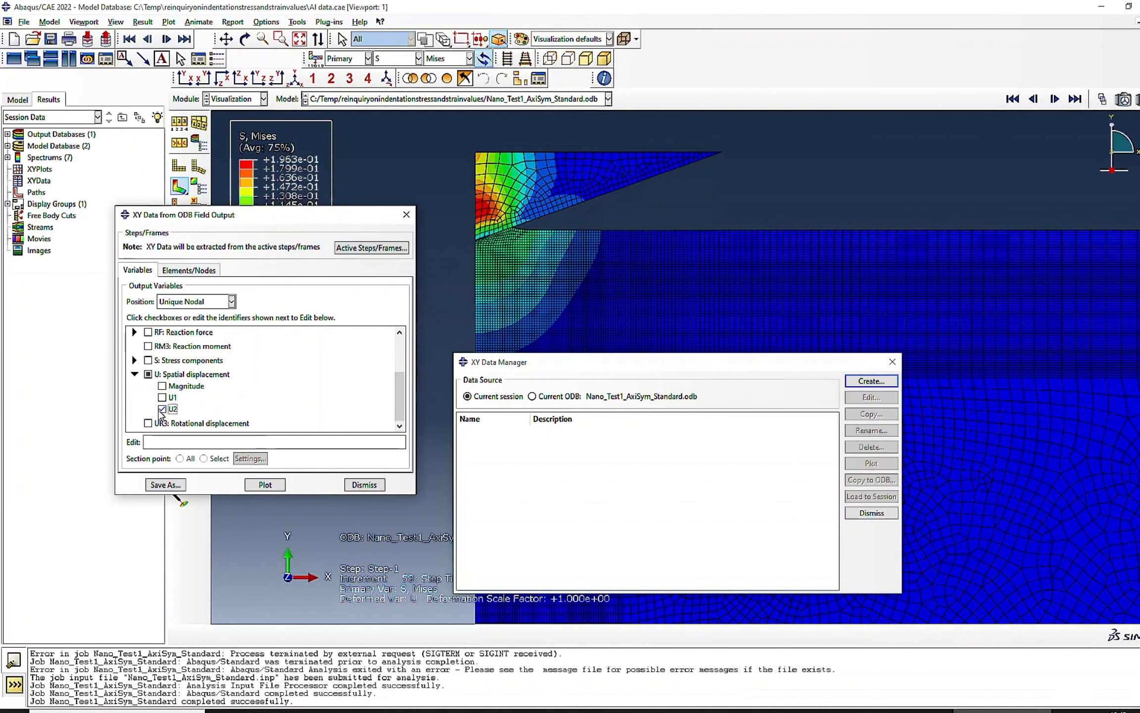
scroll(128, 379, up, 1)
click(134, 368)
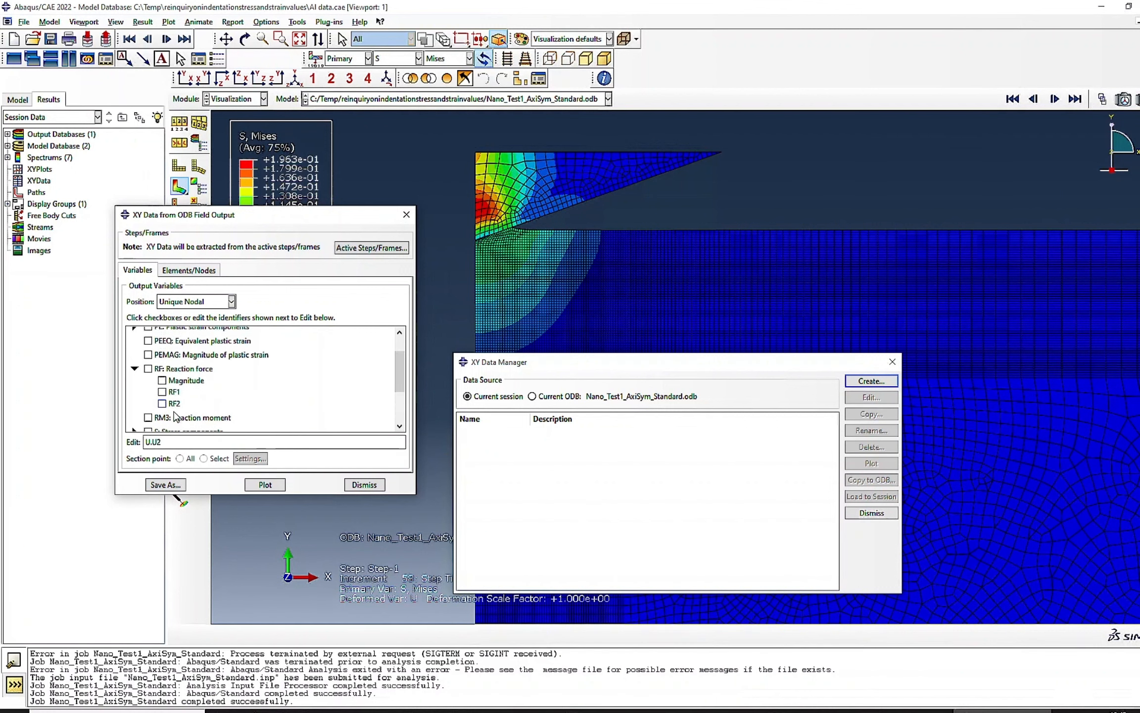
click(162, 404)
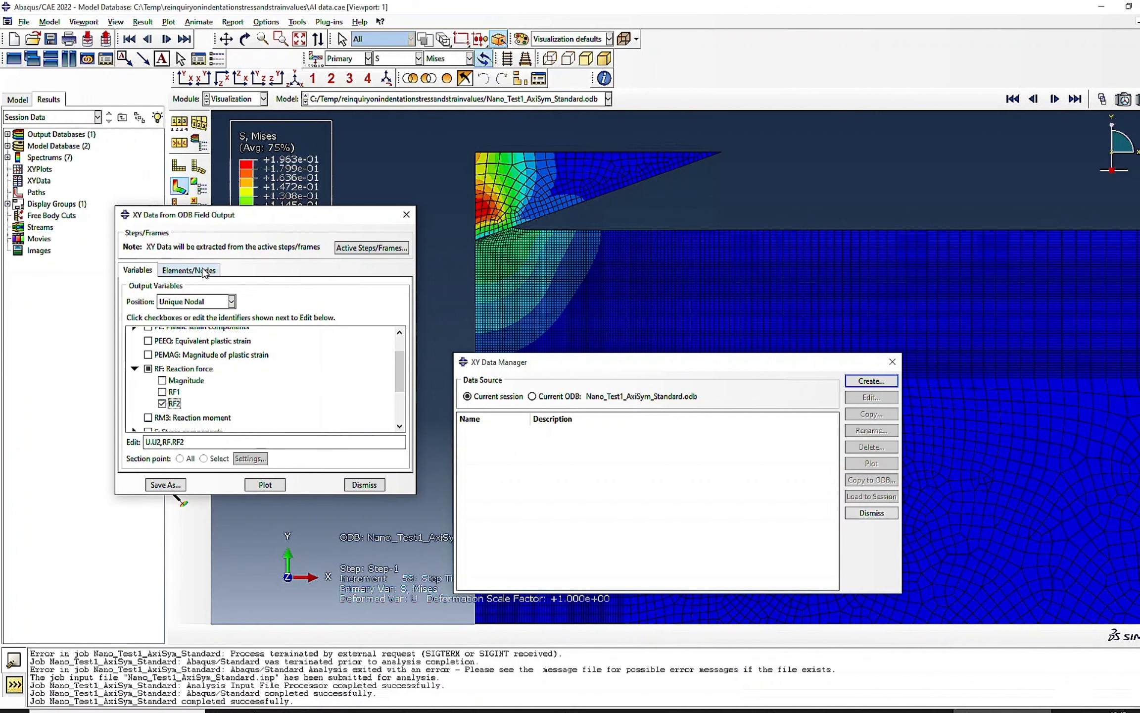
- Choose the node set RP, plot its U2 and RF2 curves and save both data sets as is
click(204, 271)
click(161, 341)
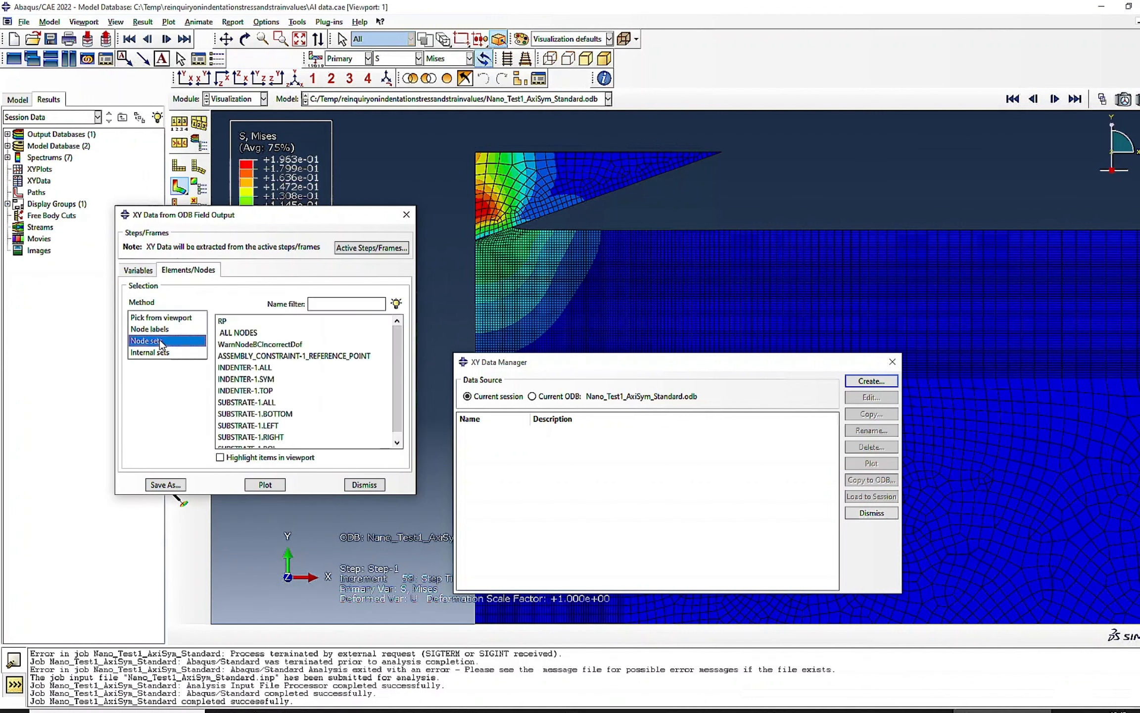
click(228, 321)
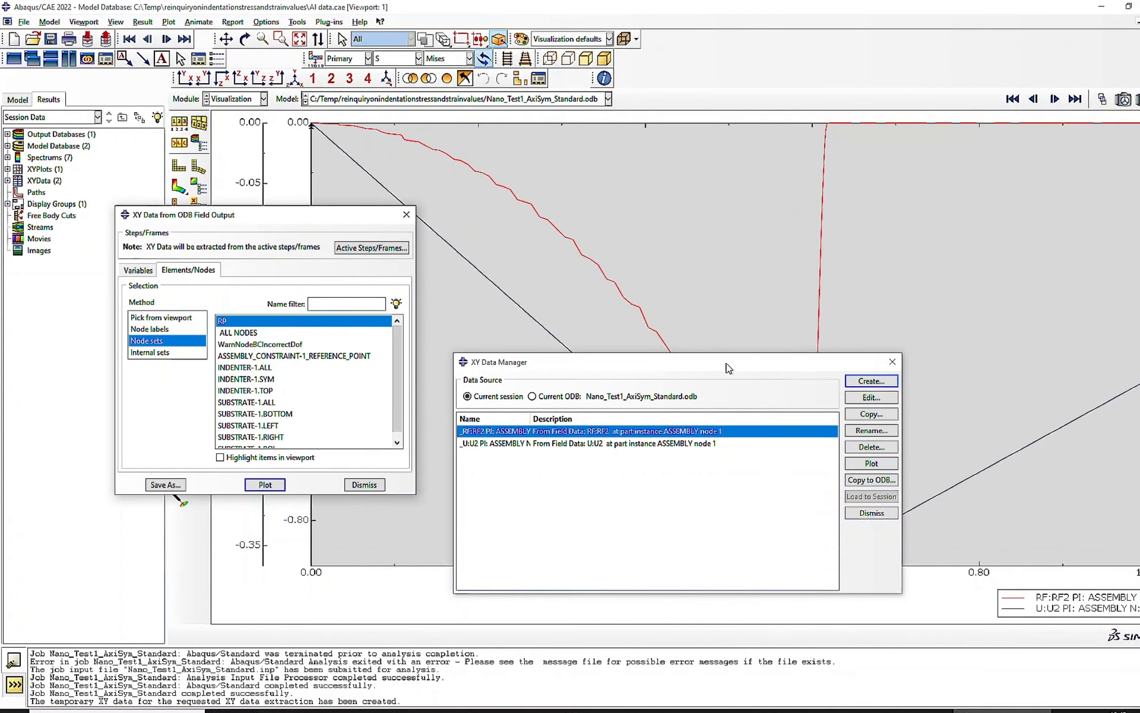
drag(729, 367, 781, 219)
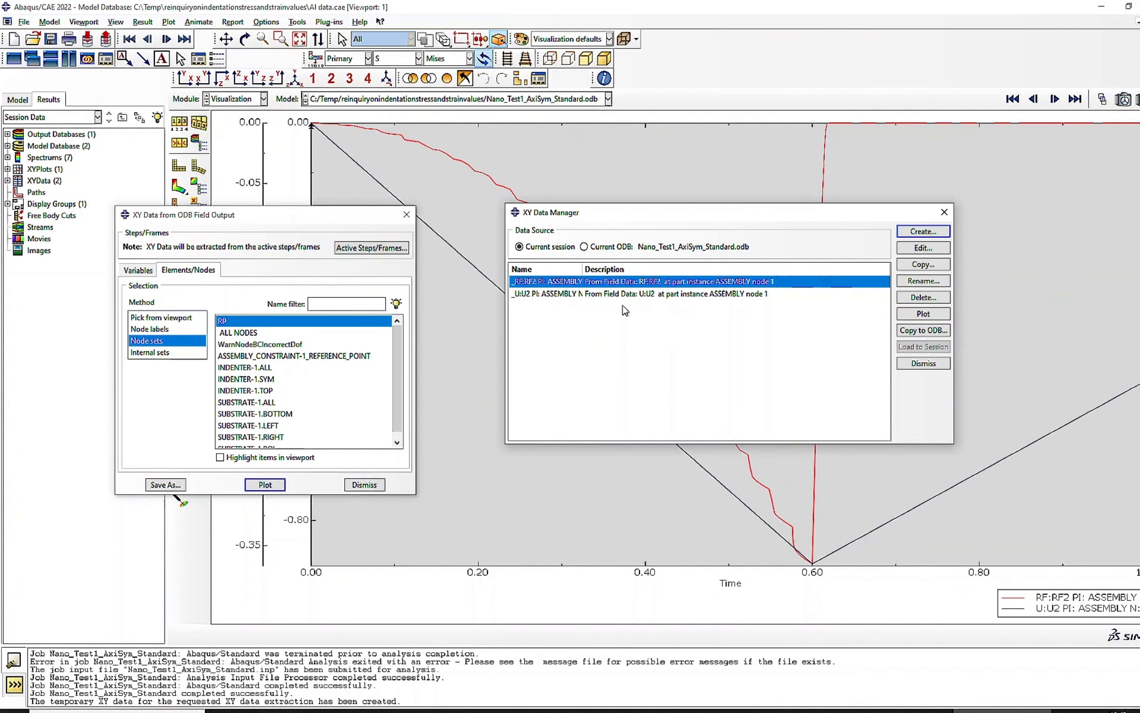
click(166, 485)
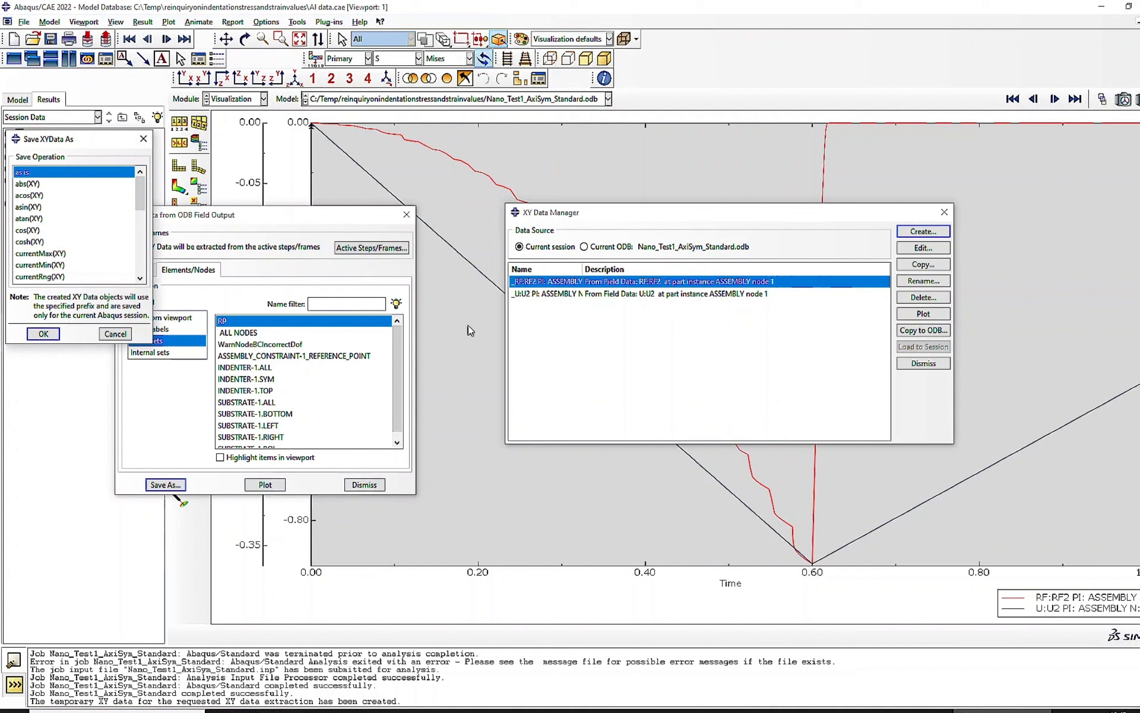
key(Return)
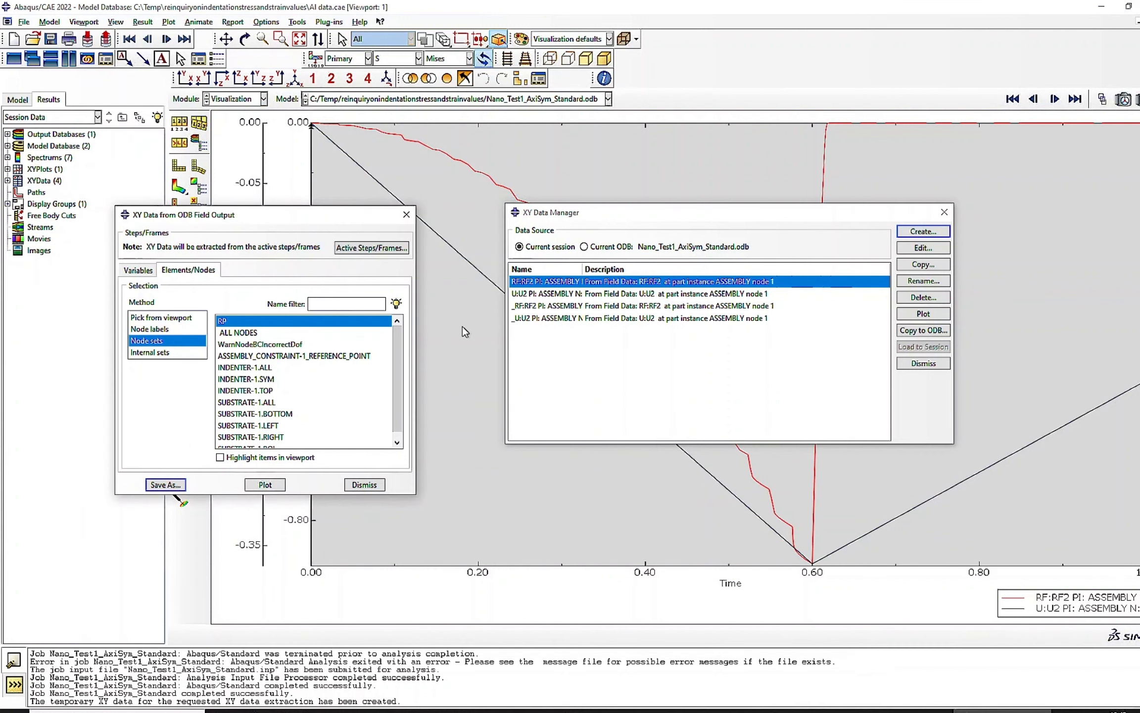
- Operate on XY data with an expression combining the absolute value of U2 with the absolute value of RF2, using the saved curves
click(913, 232)
click(712, 153)
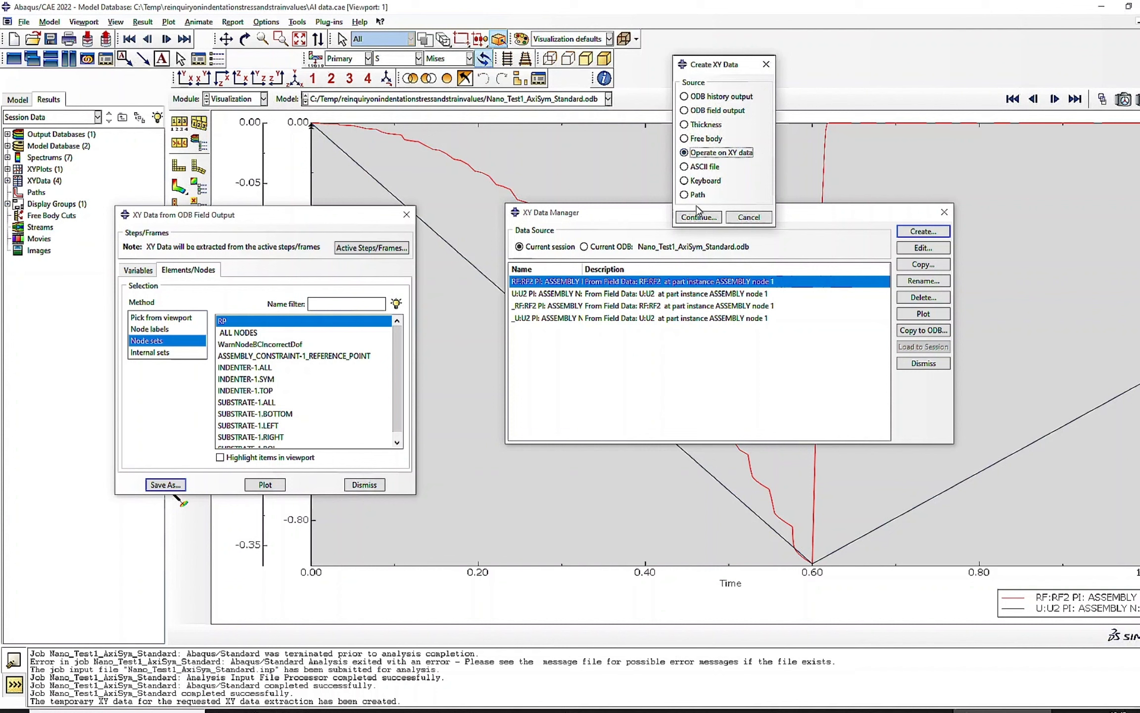
click(698, 216)
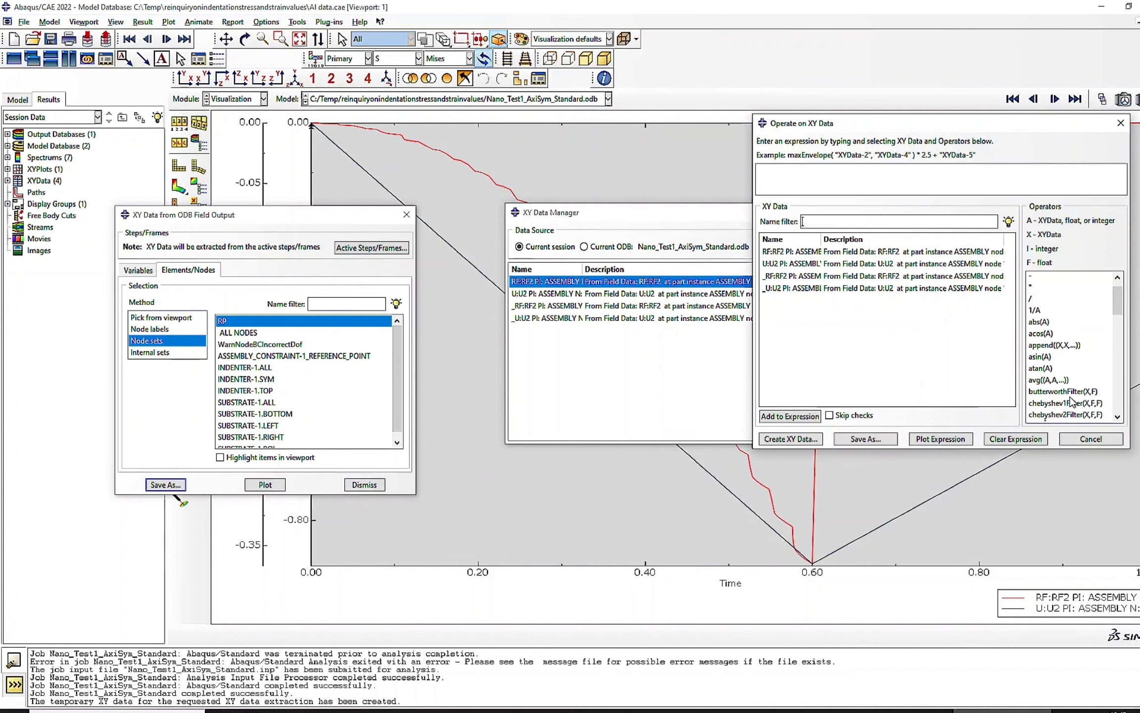
click(1049, 422)
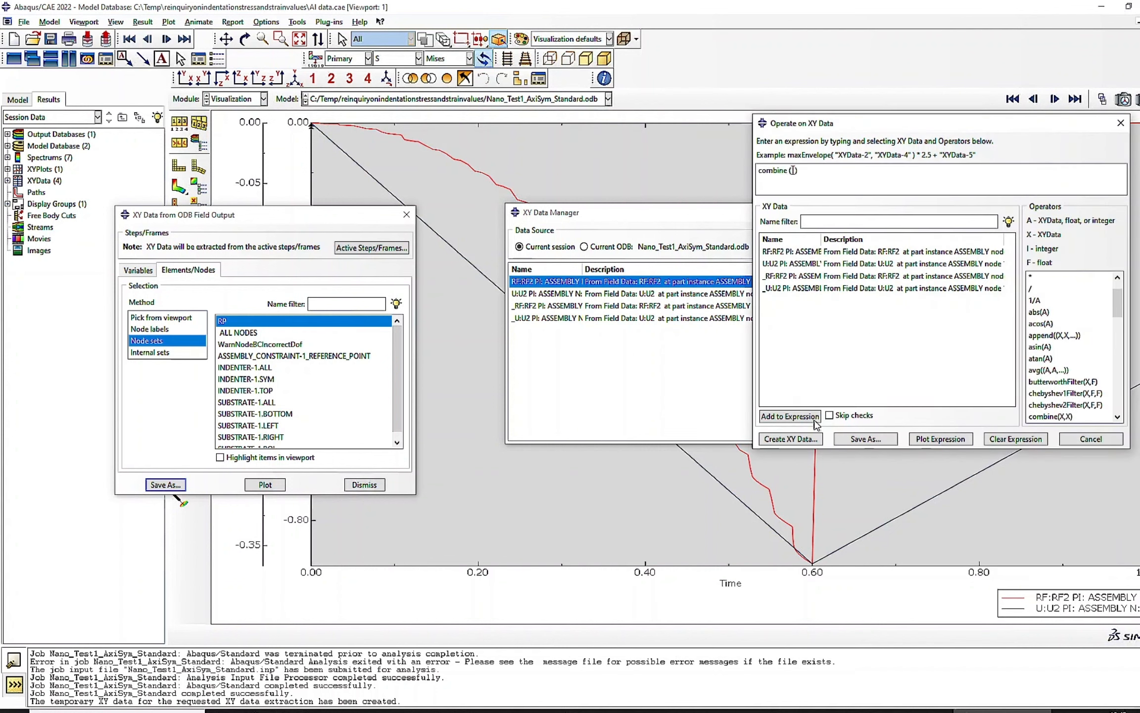
click(1038, 312)
double_click(771, 265)
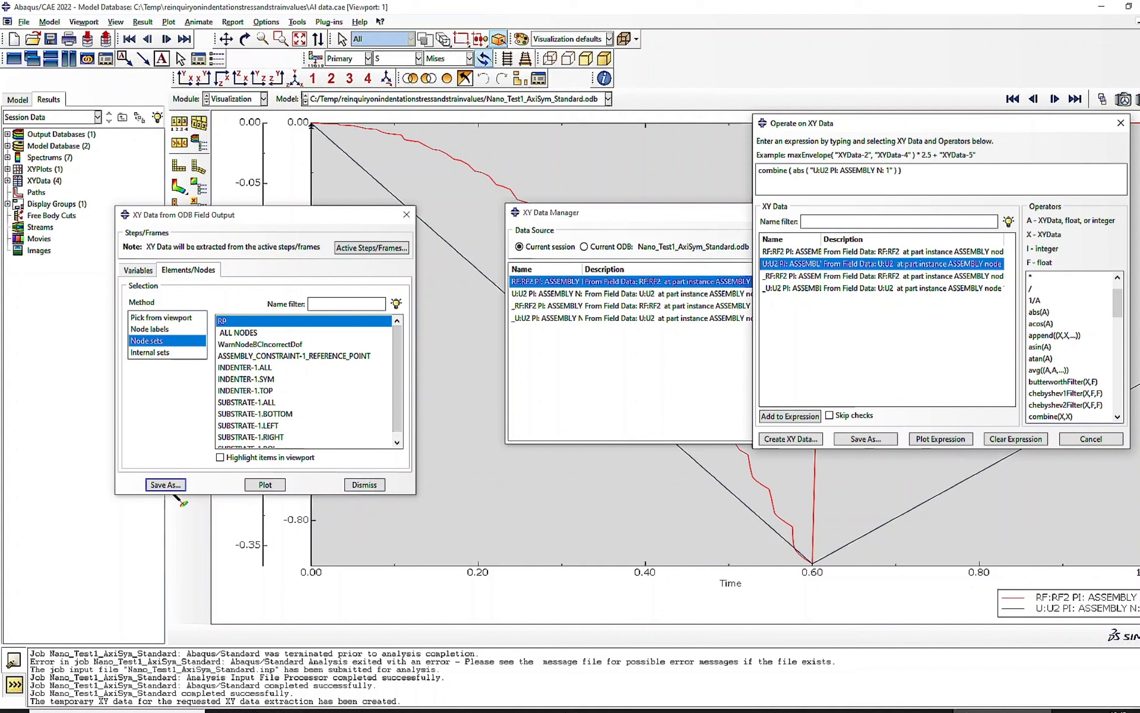
text(,)
click(1038, 311)
double_click(814, 253)
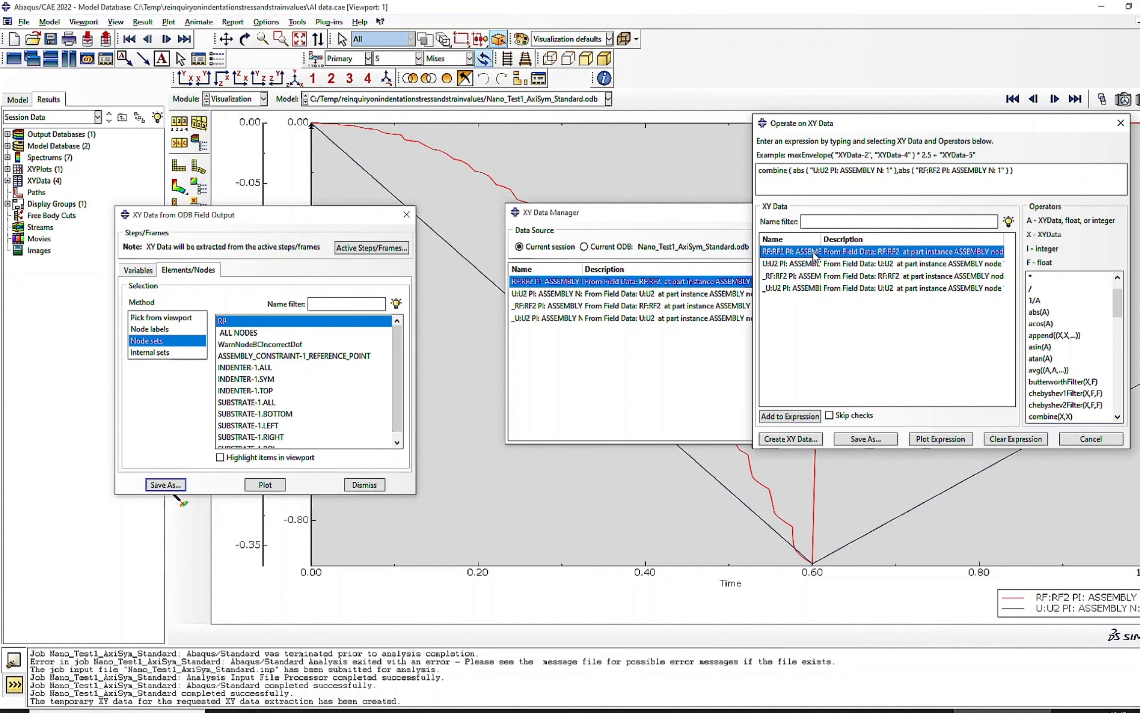
- Save the combined expression as XYData-1 and close the Operate on XY Data dialog
click(865, 439)
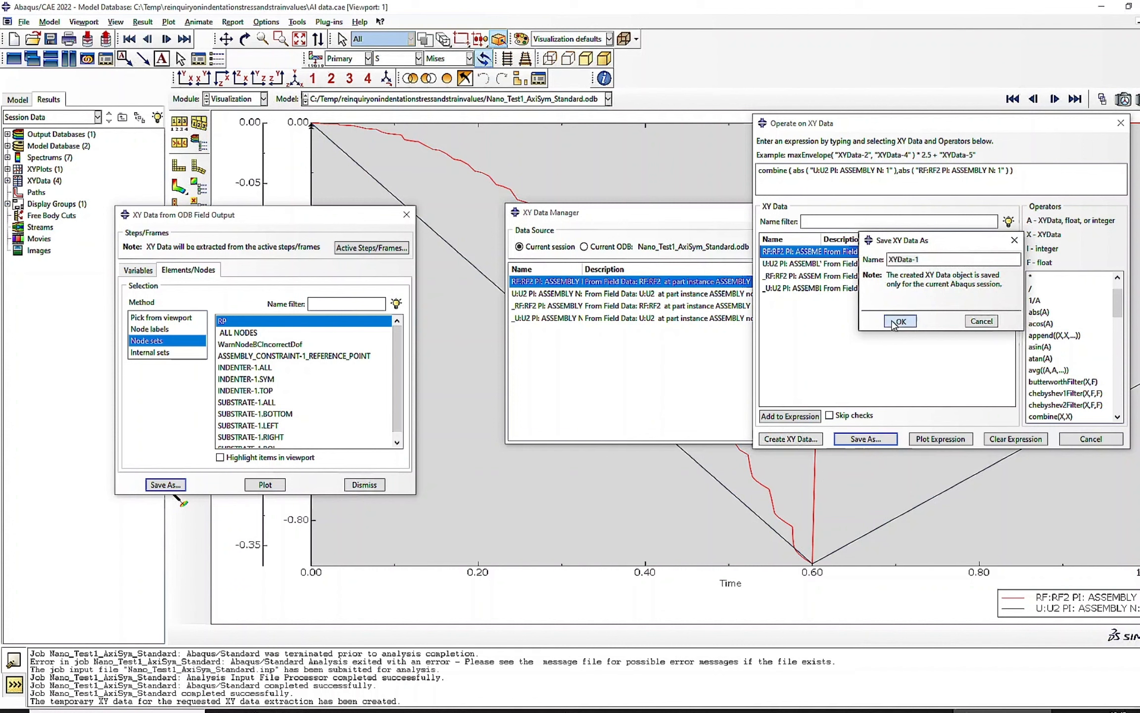
click(900, 322)
click(1091, 439)
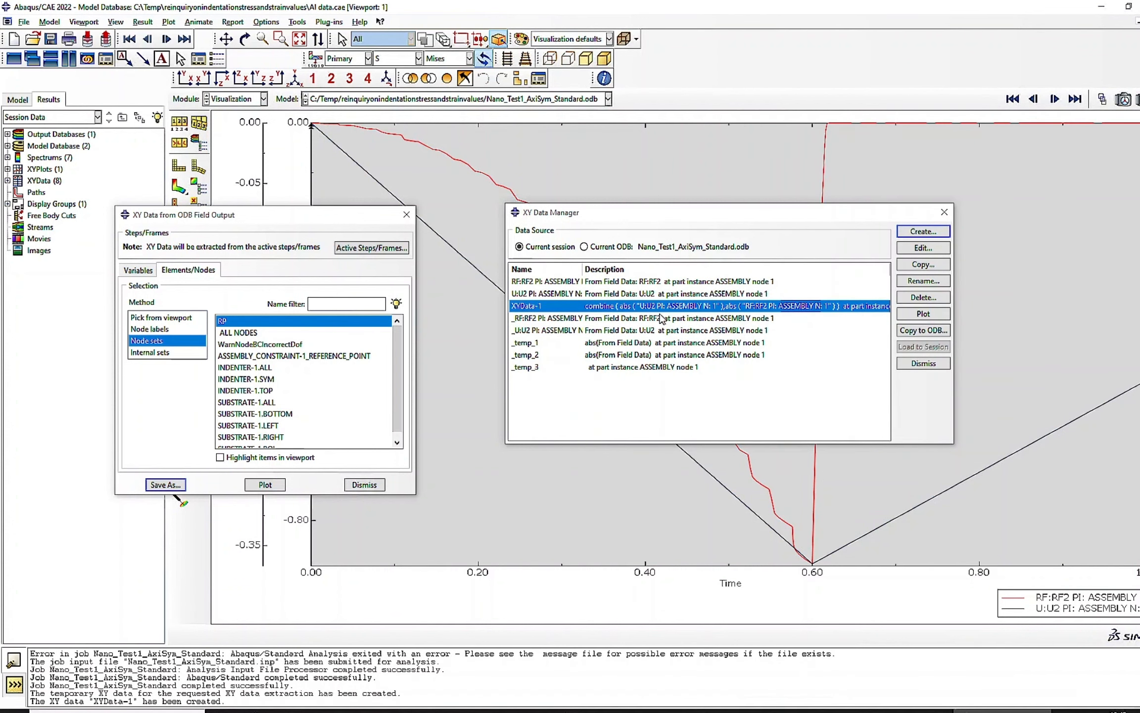
- Delete the five temporary data sets whose names start with an underscore from the XY Data Manager
drag(662, 318, 666, 379)
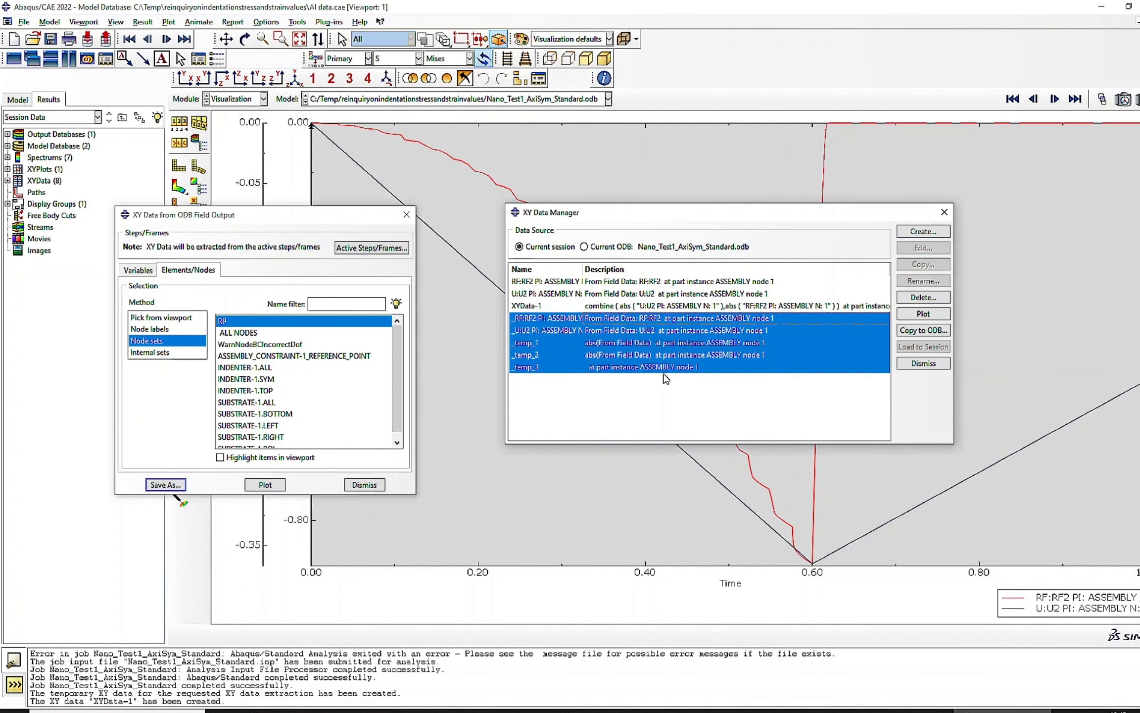
click(924, 297)
click(547, 379)
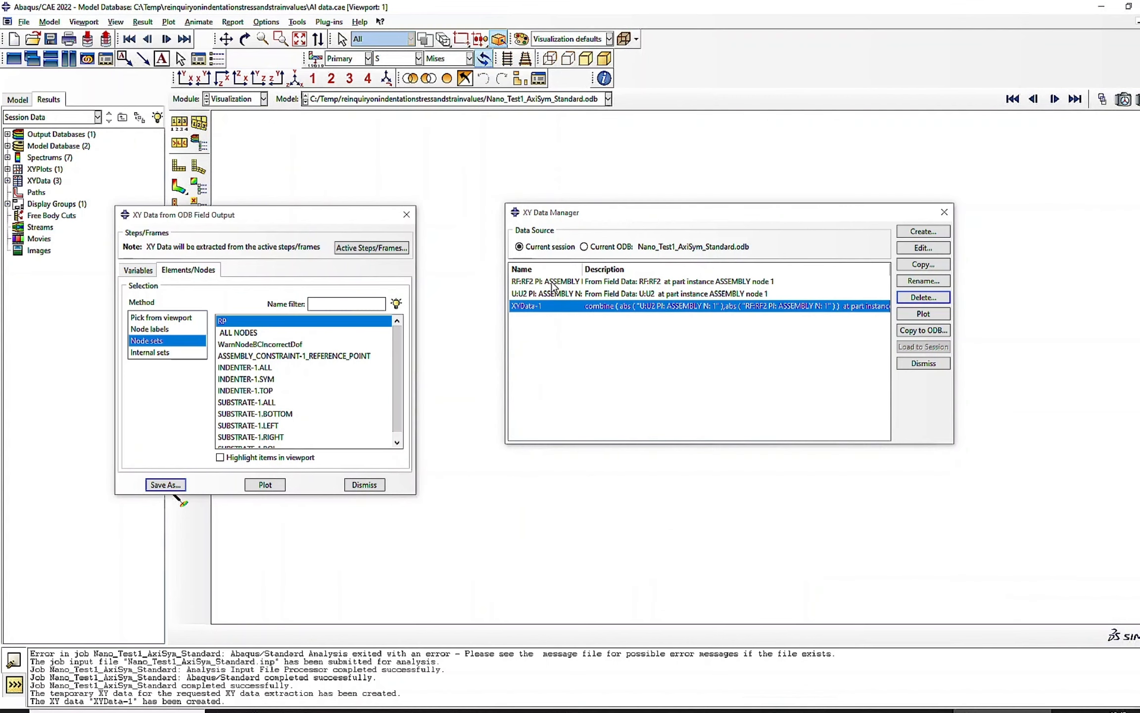
- Delete the saved RF2 and U2 source data sets and plot XYData-1 in an unobstructed view
drag(553, 286, 554, 294)
click(924, 297)
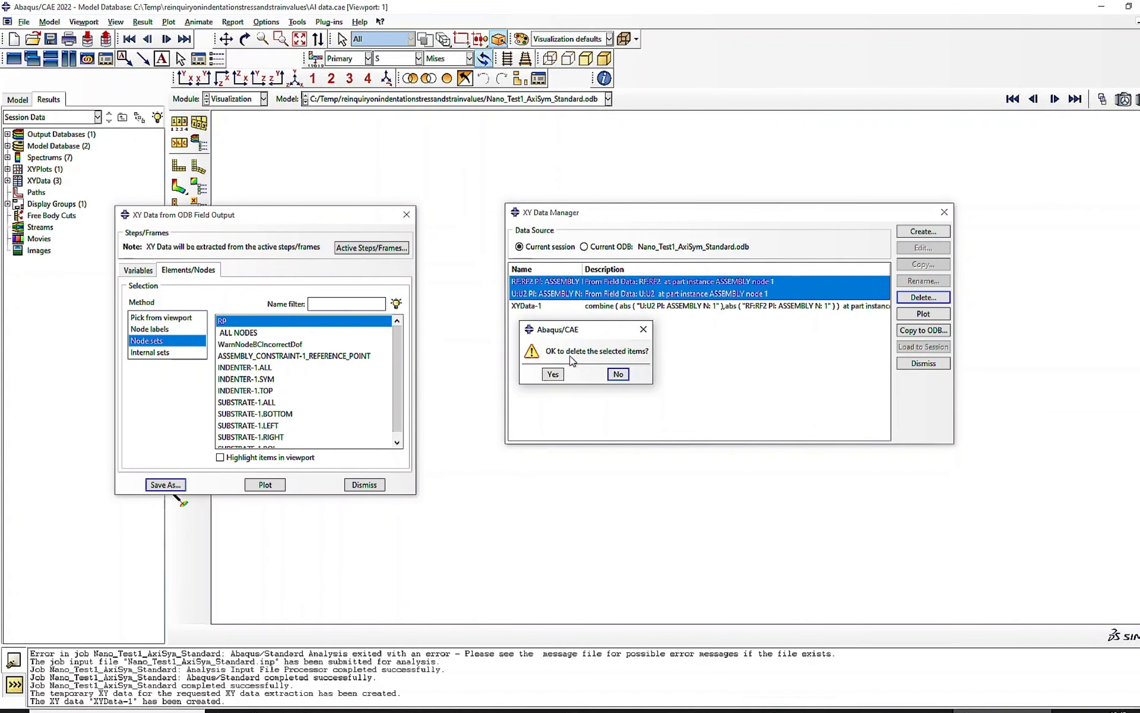
click(553, 374)
click(923, 314)
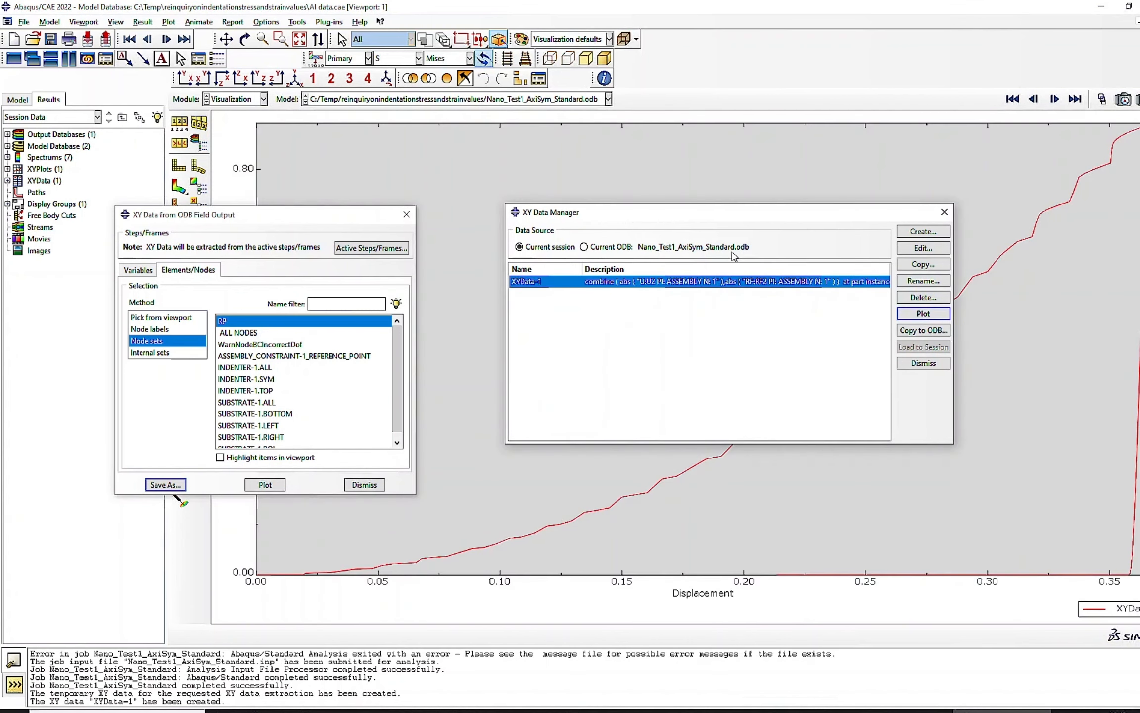
drag(760, 212, 132, 298)
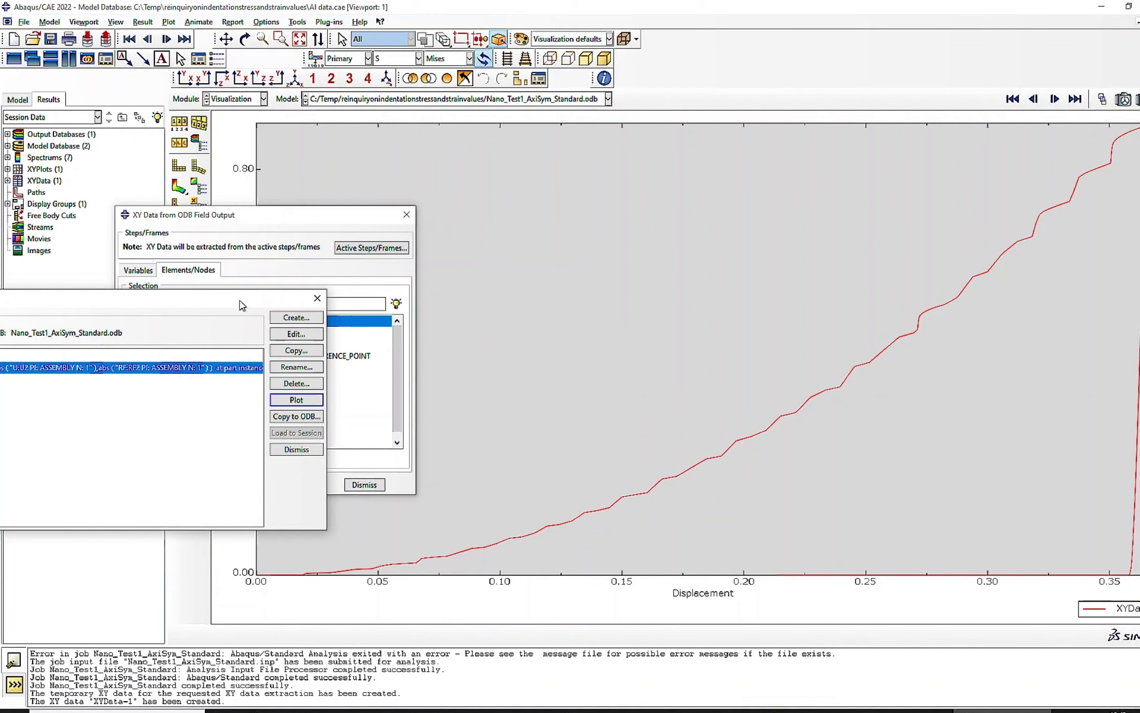
- Reposition the XY Data Manager so its full list is visible and save the model database
drag(240, 302, 605, 196)
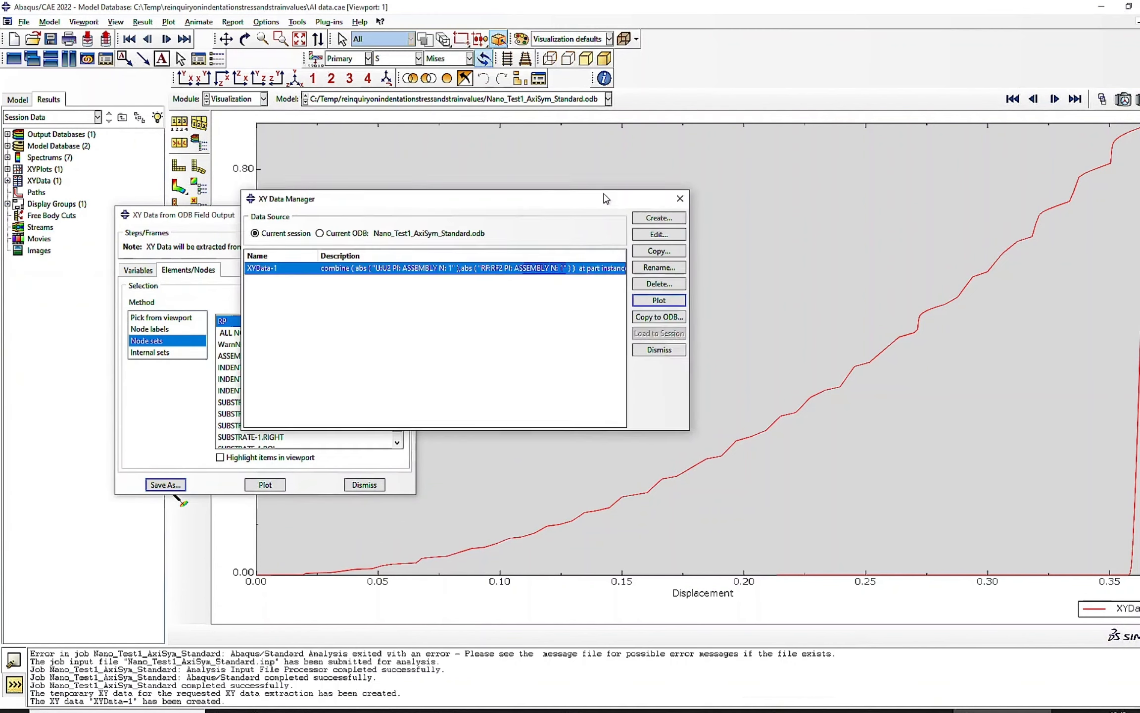
click(51, 41)
click(51, 40)
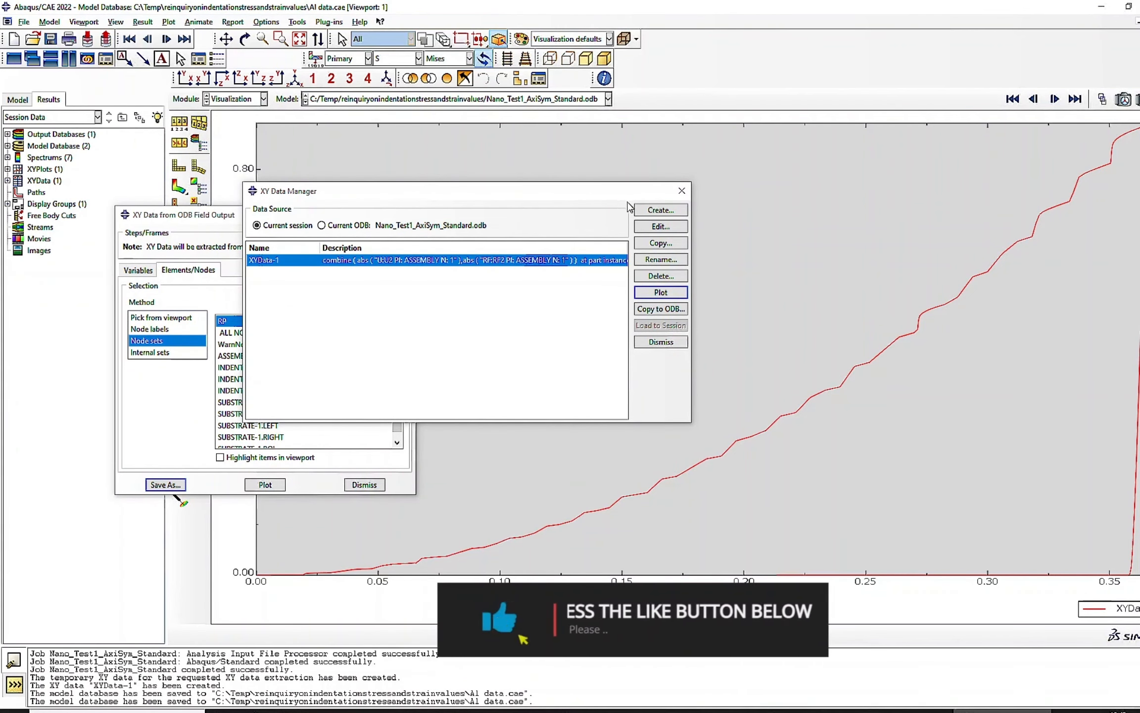
- Start creating a new XY data set with Keyboard as its source
click(660, 210)
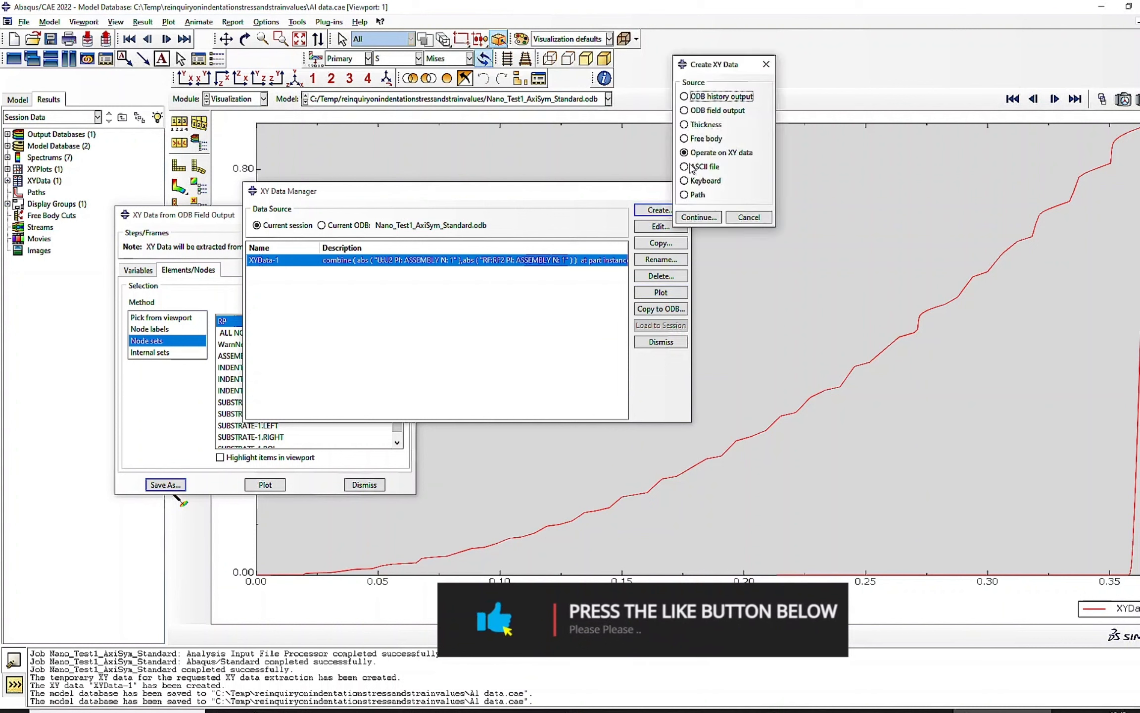
click(711, 181)
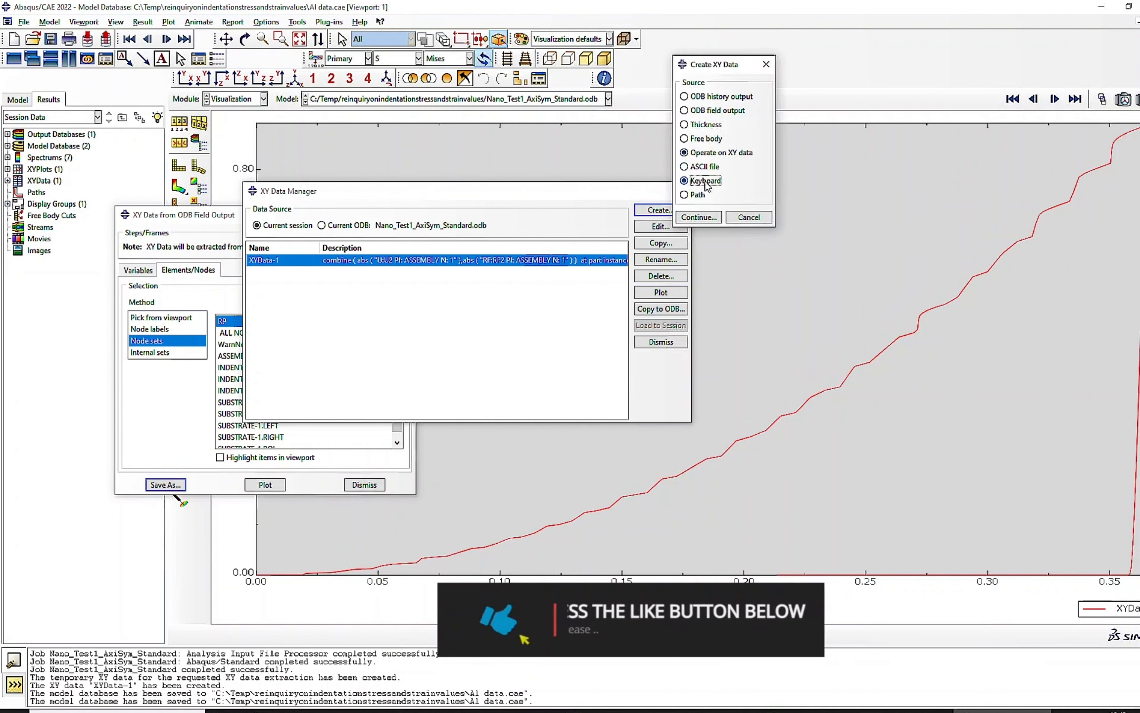
click(699, 217)
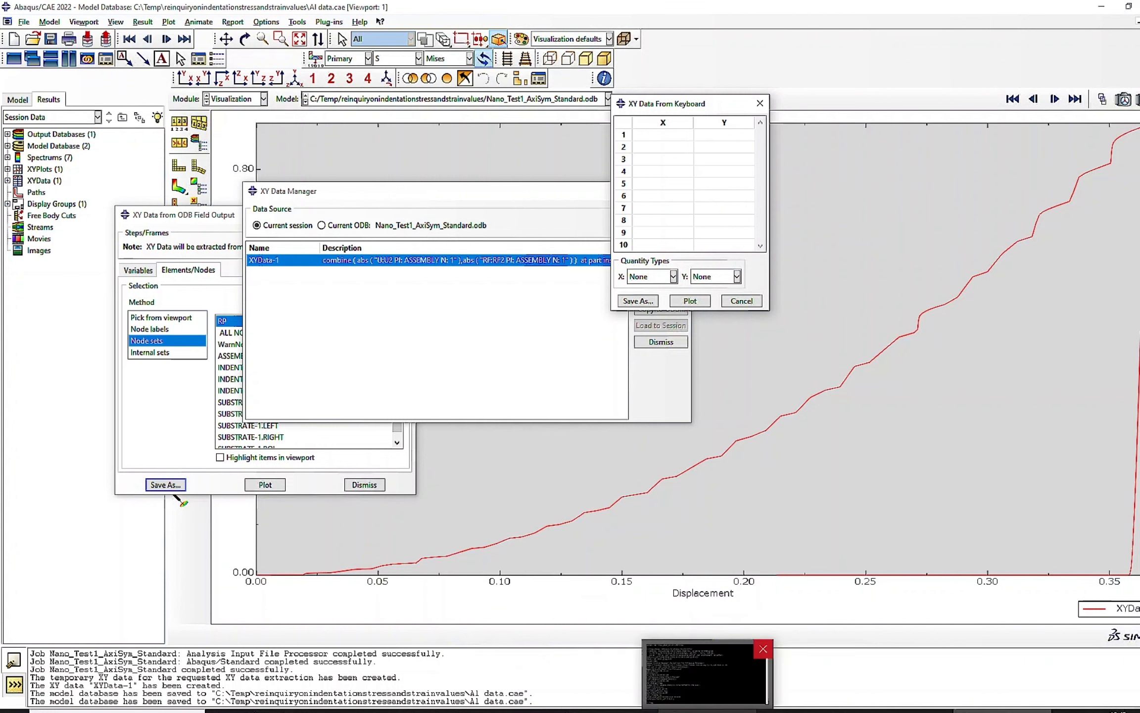
- Copy columns A and B from Sheet2 of the experimental data workbook in Excel and paste them into the XY table in Abaqus
click(787, 712)
click(94, 687)
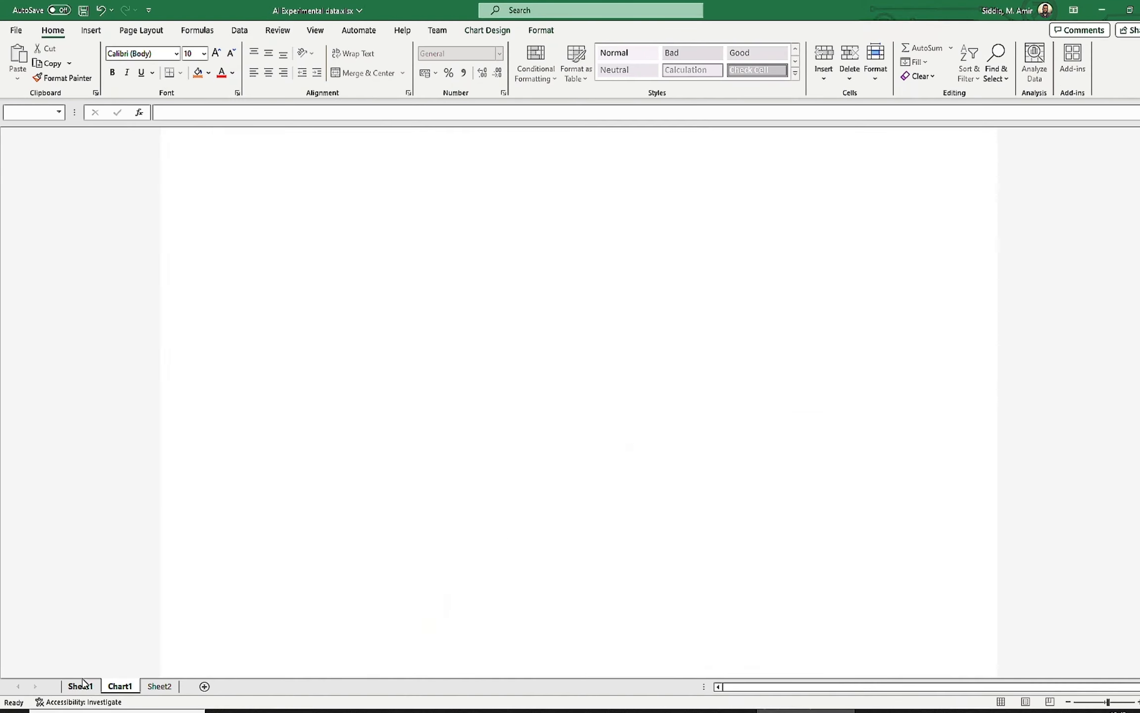
click(159, 686)
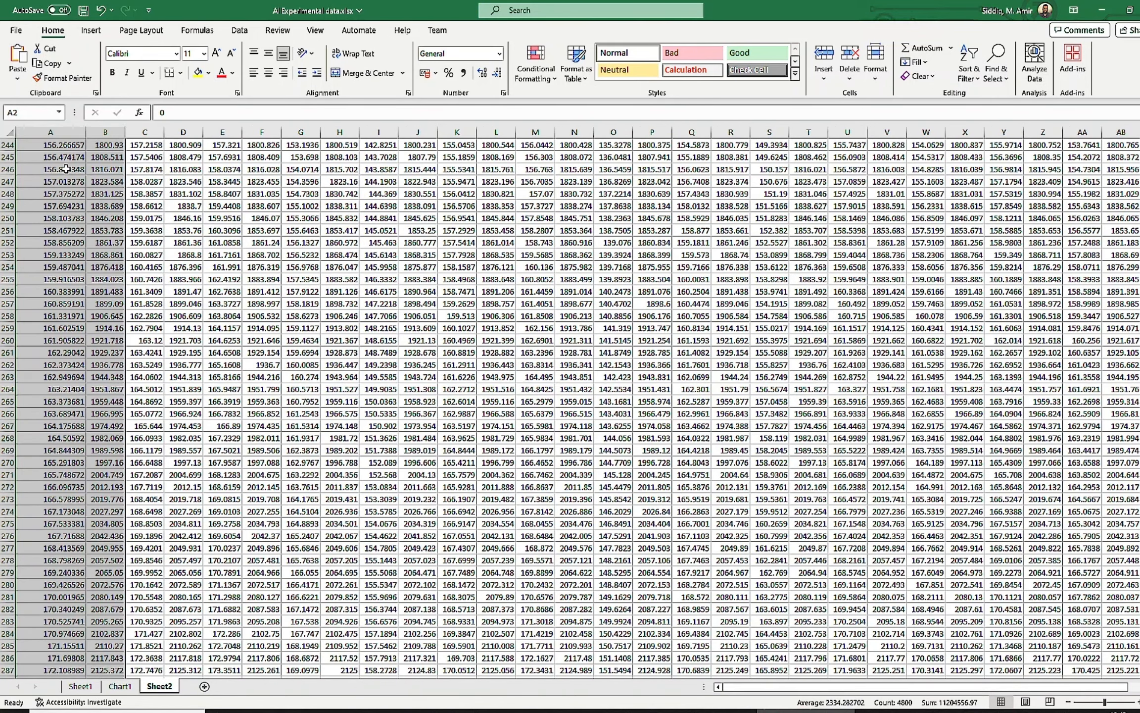
key(ctrl+c)
key(alt+Tab)
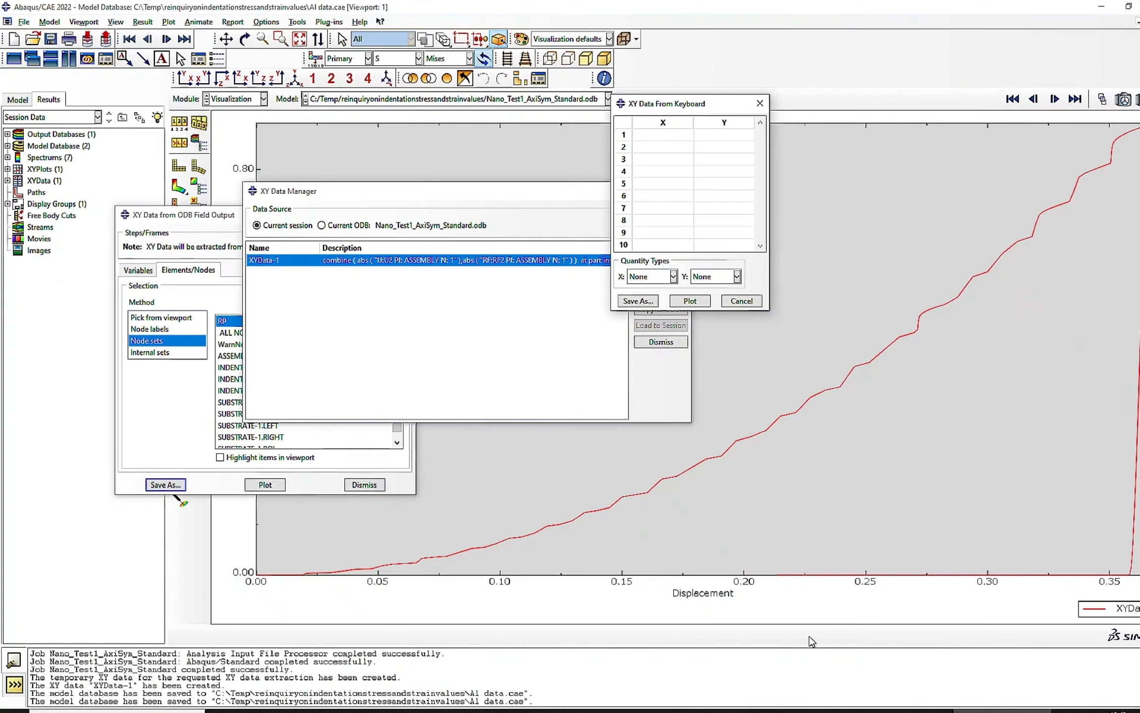
click(634, 135)
key(ctrl+v)
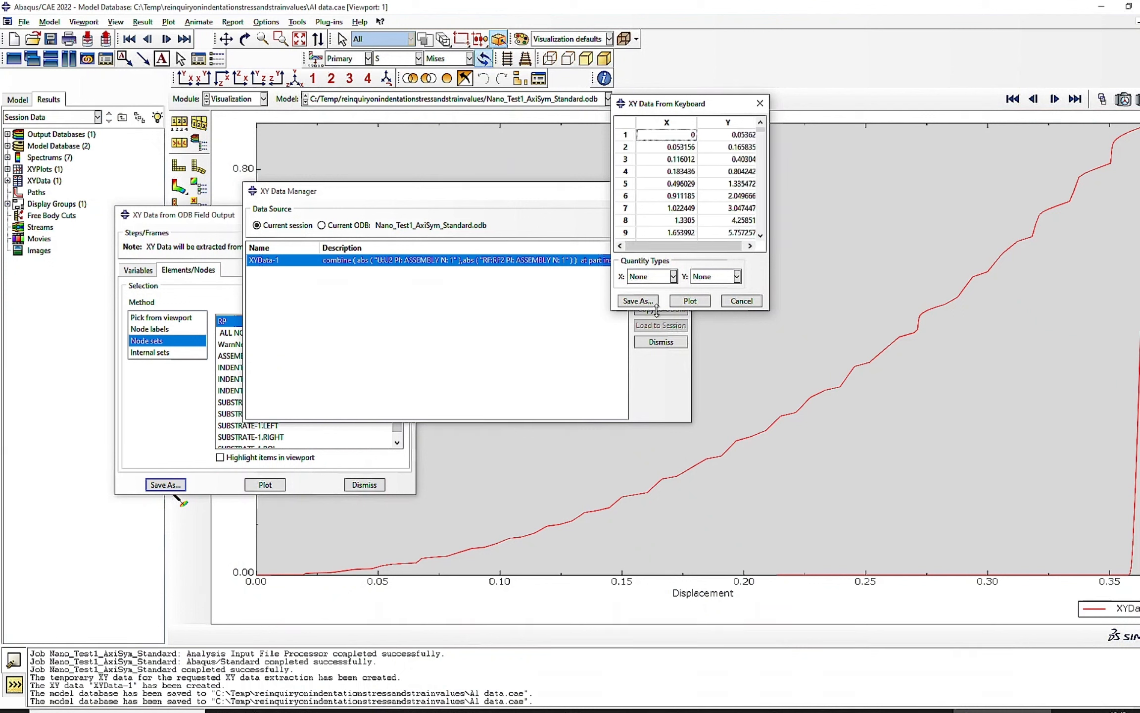
- Set the quantity types of the pasted data to Displacement for X and Force for Y
click(669, 278)
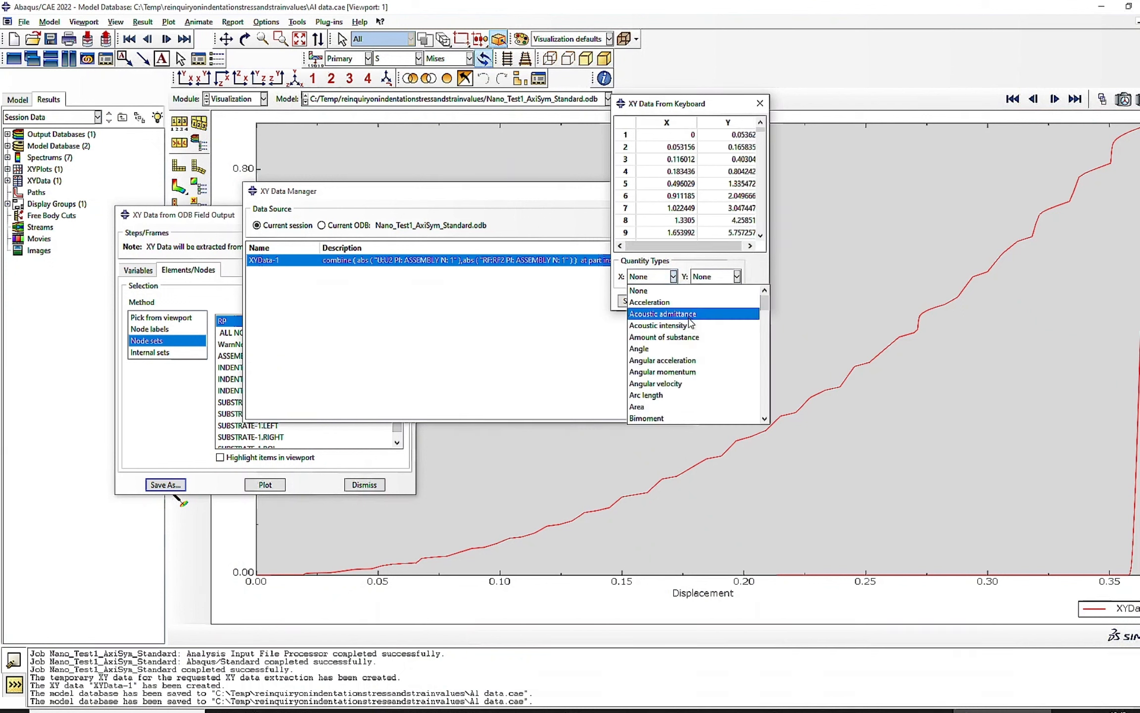
scroll(711, 415, down, 5)
scroll(711, 415, down, 6)
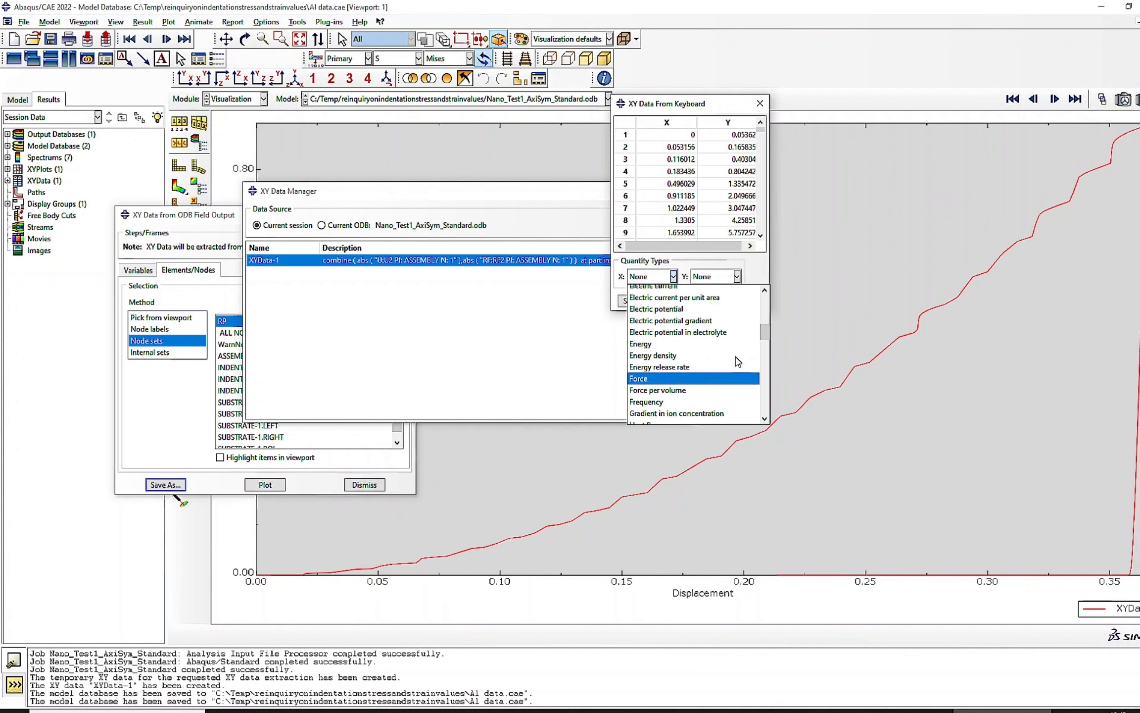
scroll(738, 362, up, 4)
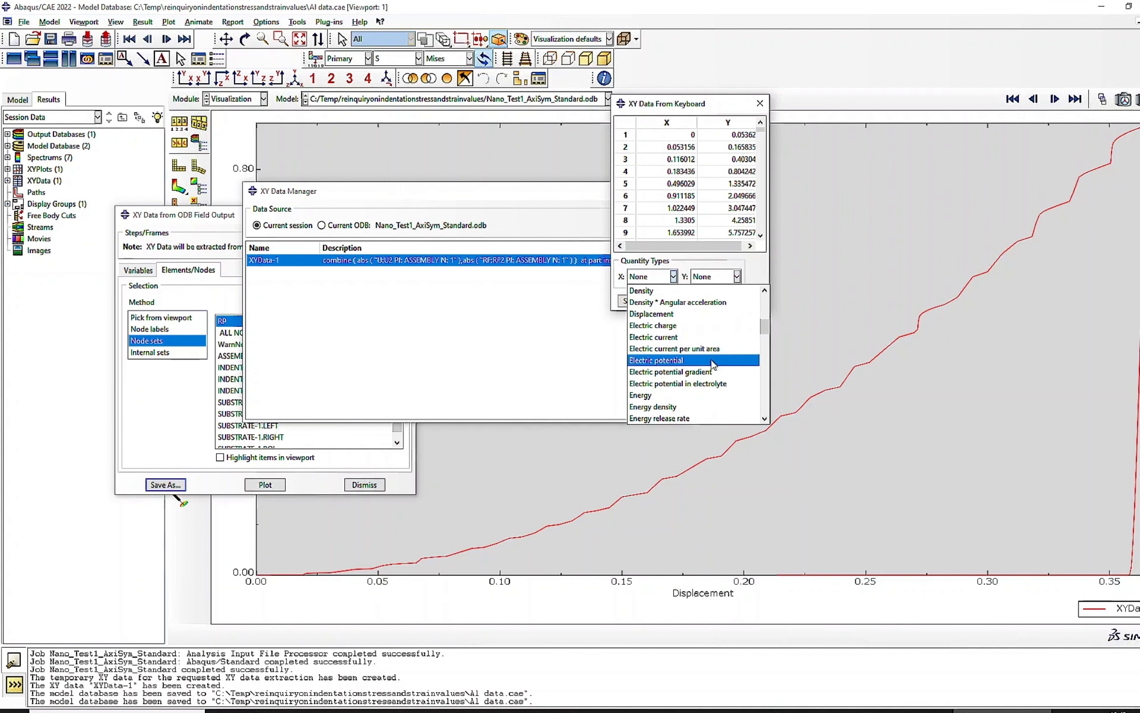
click(712, 308)
click(719, 280)
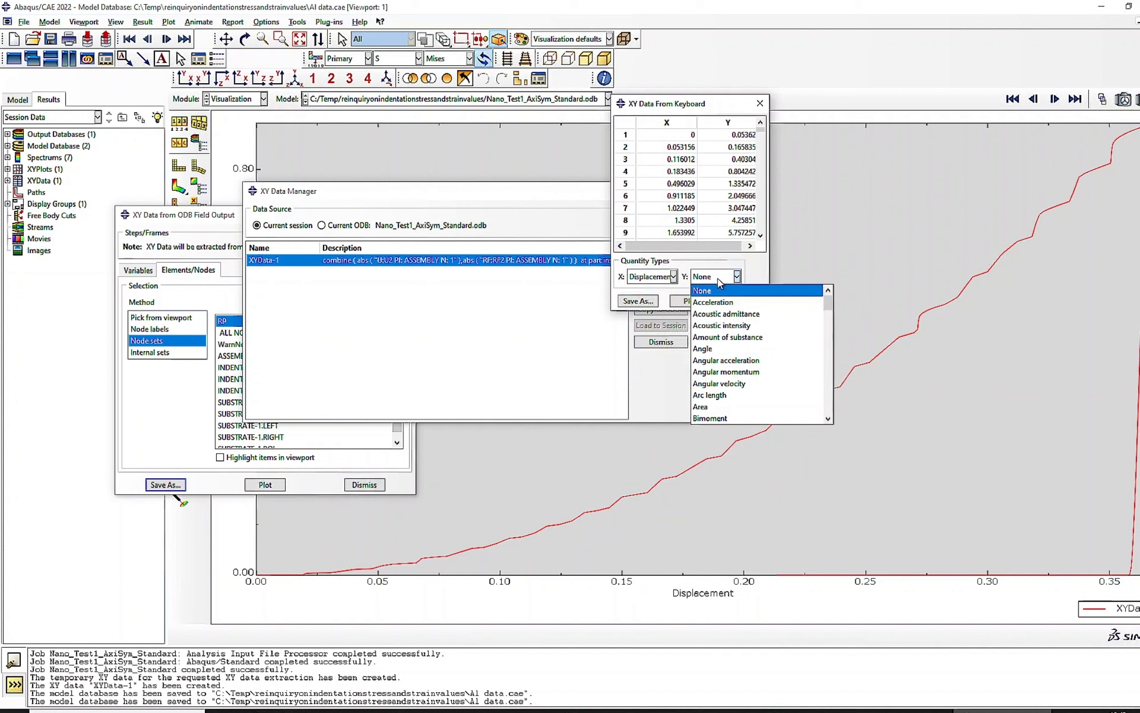
scroll(762, 389, down, 4)
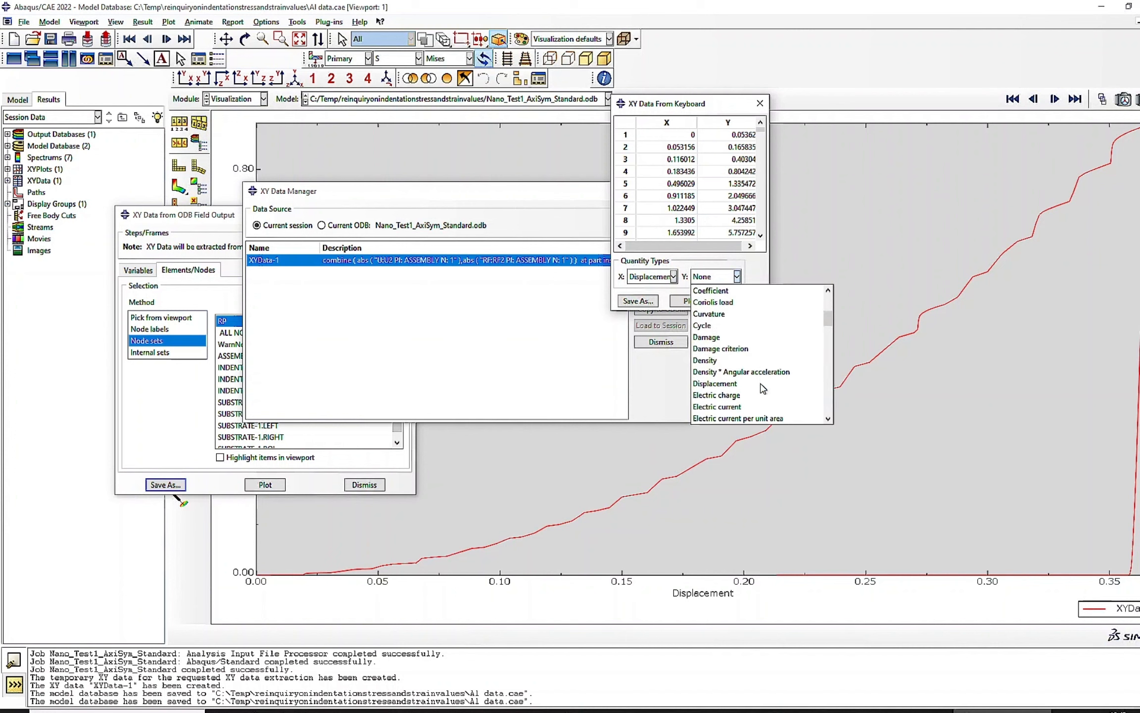
scroll(762, 388, down, 3)
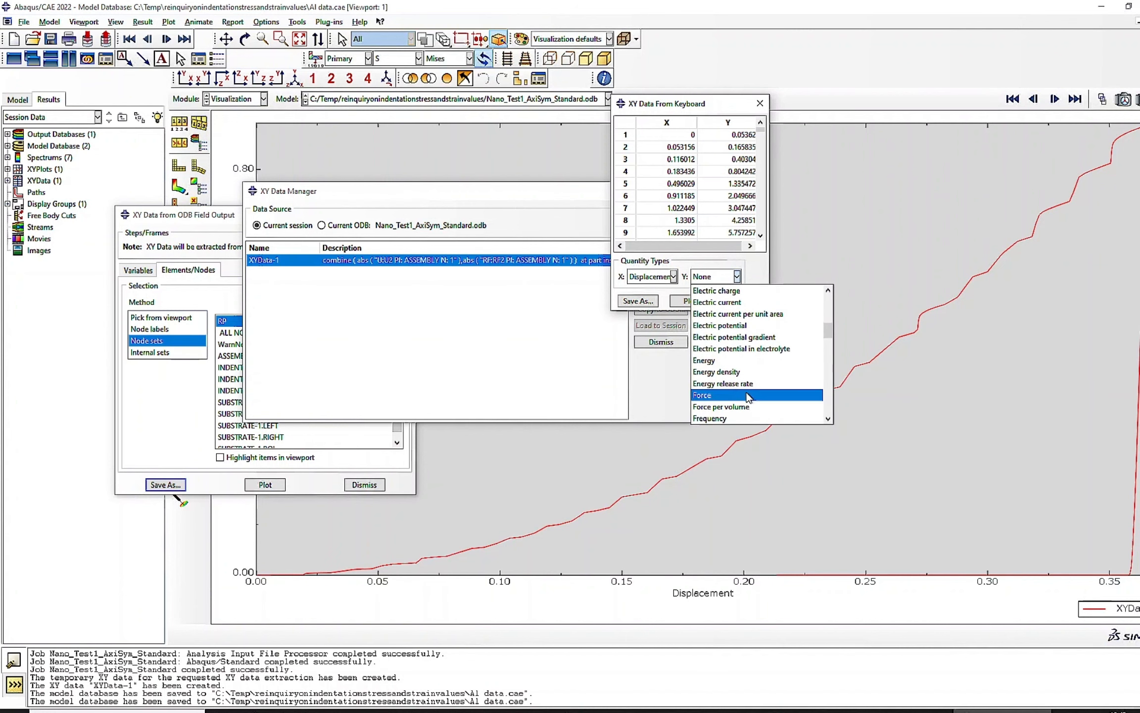
click(747, 396)
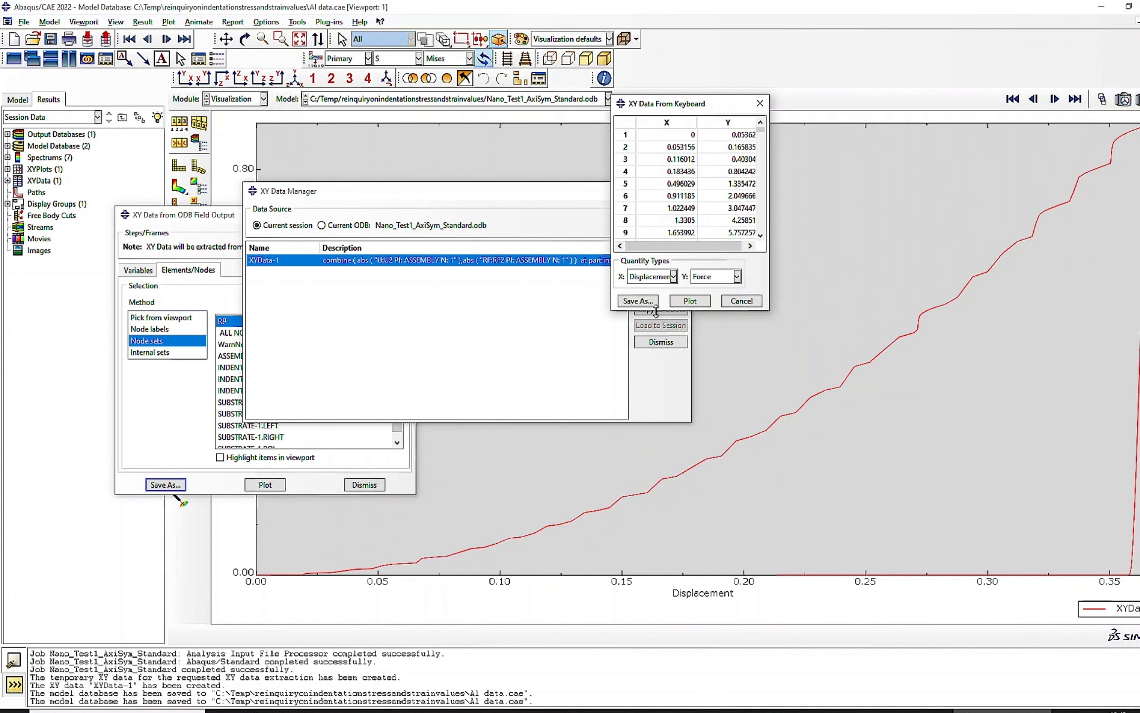
- Plot the pasted curve, save it as Experimental Data, and close the keyboard entry dialog
click(689, 302)
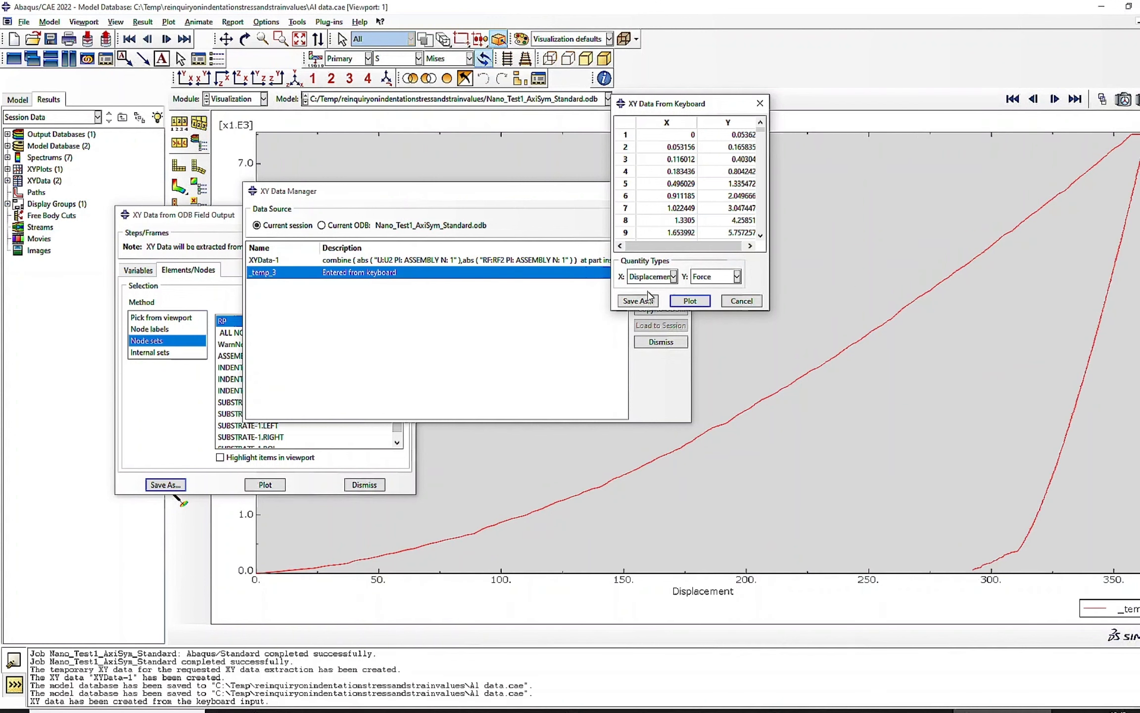
click(638, 301)
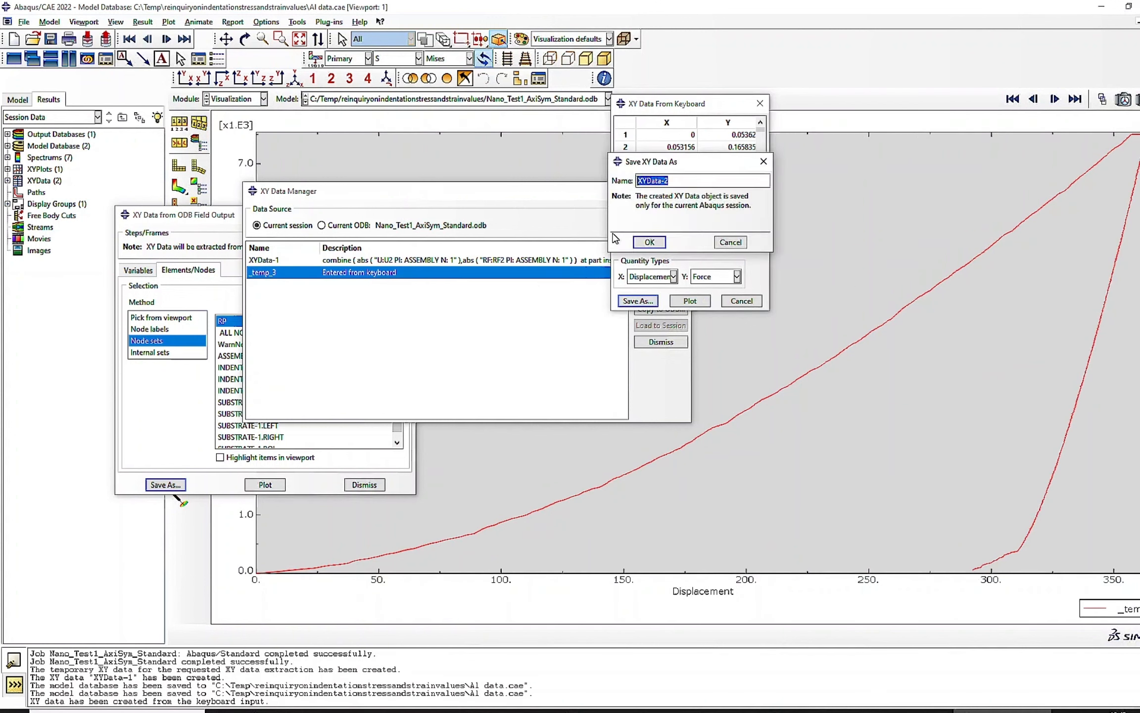
text(Experimental)
click(649, 242)
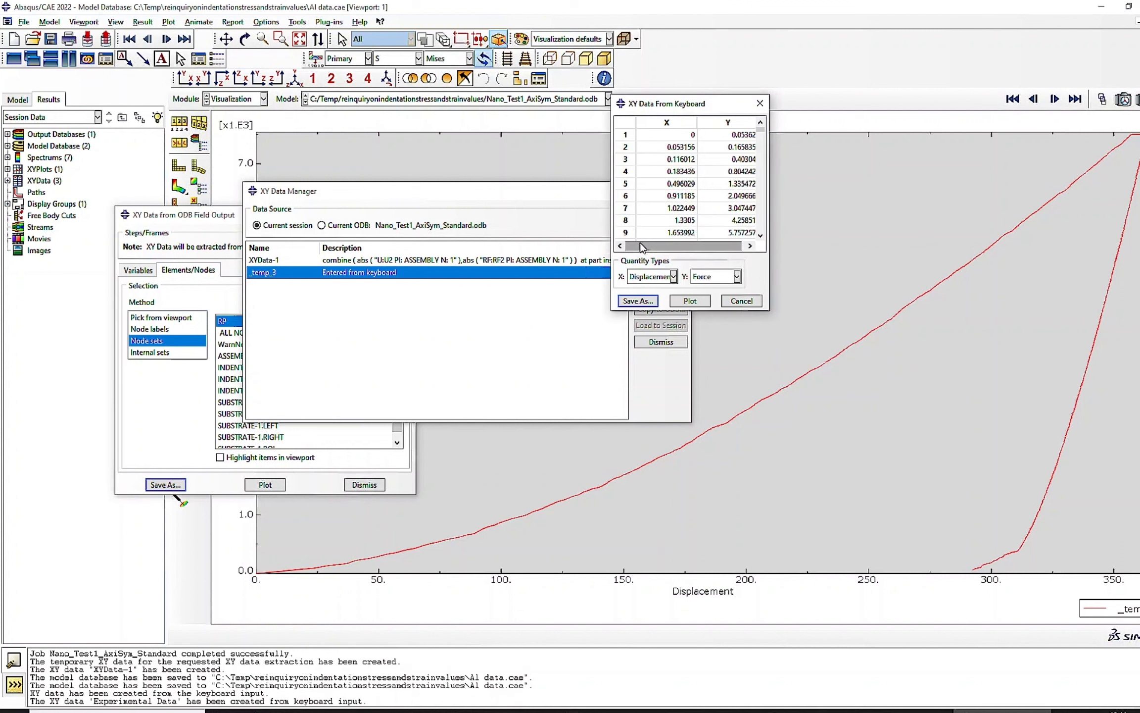
click(741, 300)
- Plot Experimental Data and XYData-1 together in the viewport for comparison
ctrl+click(324, 274)
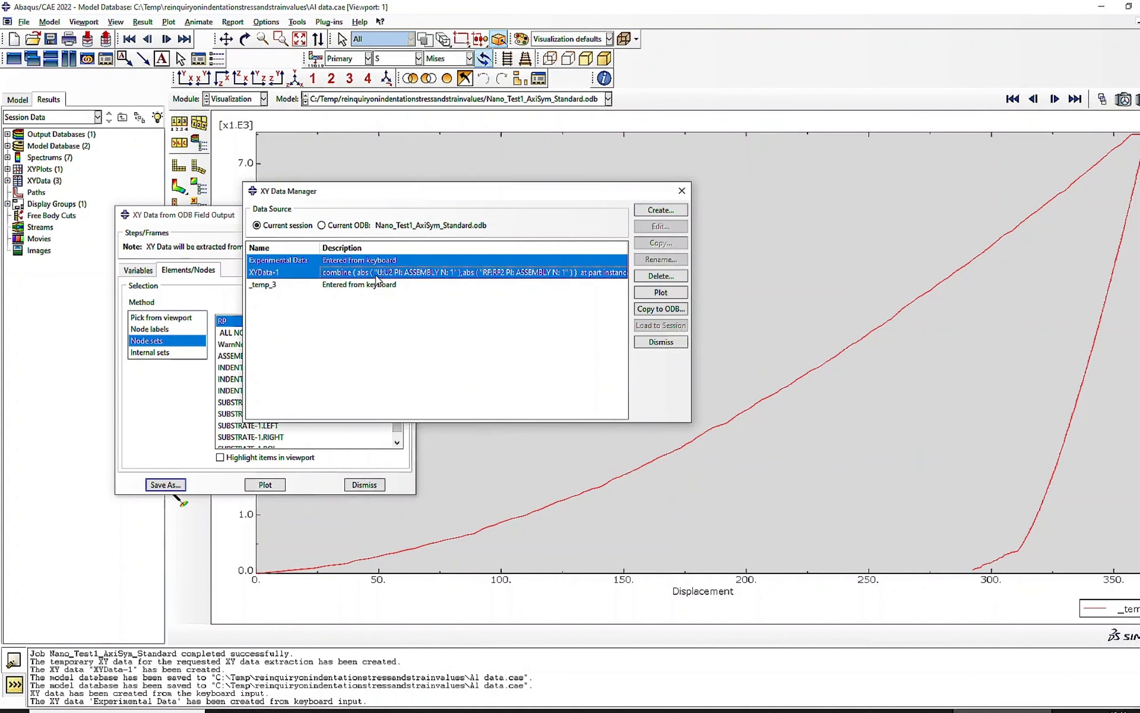
click(640, 294)
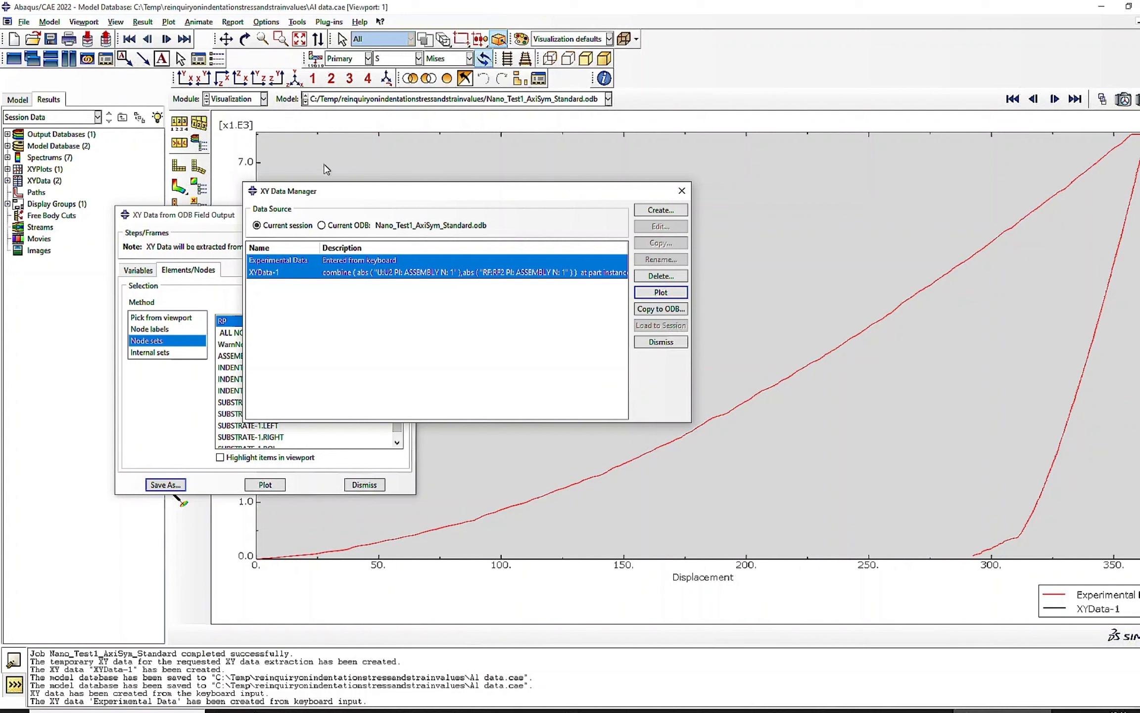
double_click(226, 126)
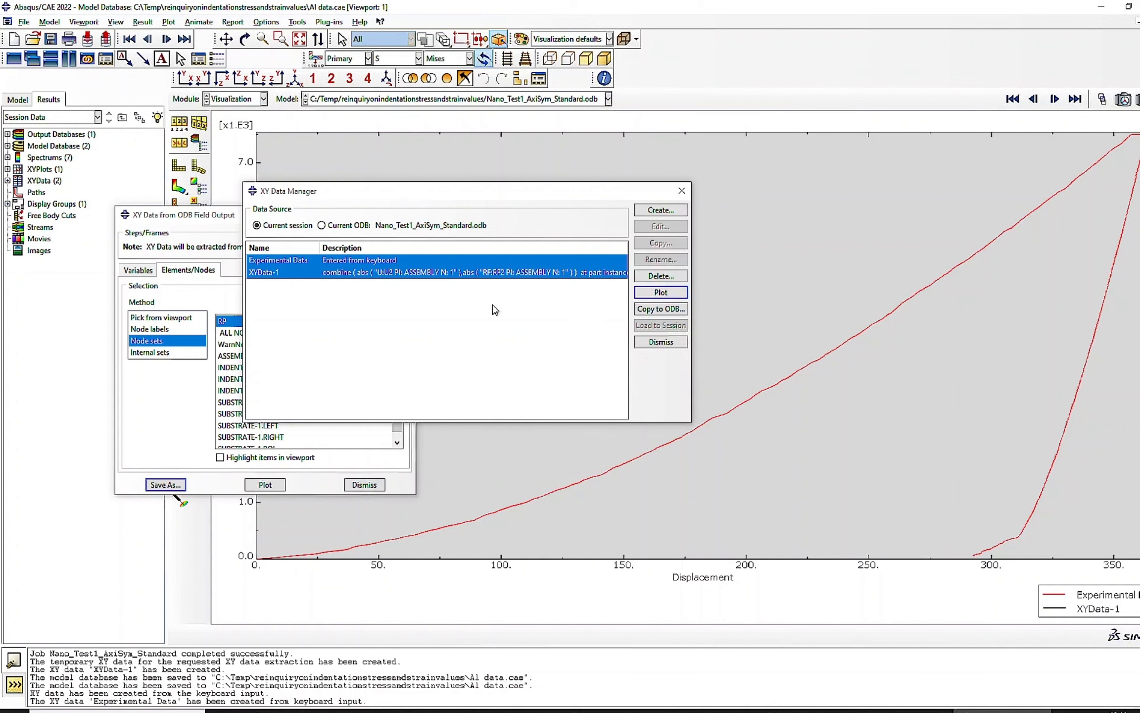
- Plot XYData-1 on its own, followed by Experimental Data on its own, to compare their axis scales
click(659, 399)
click(382, 273)
click(648, 293)
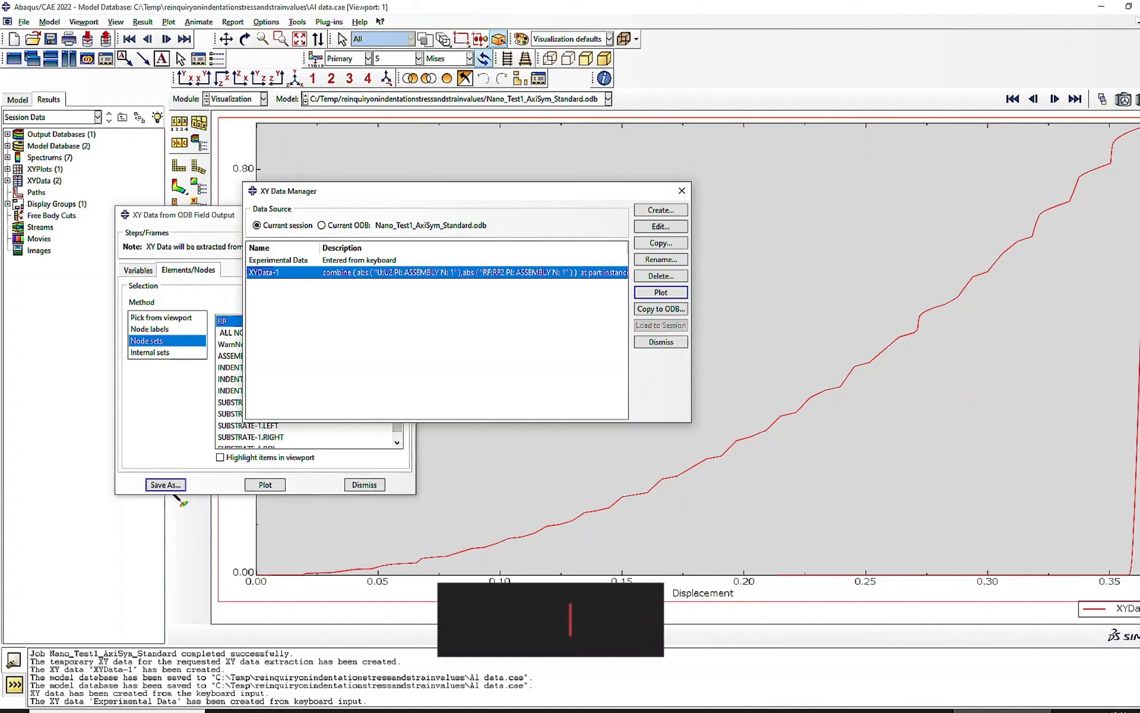
click(322, 260)
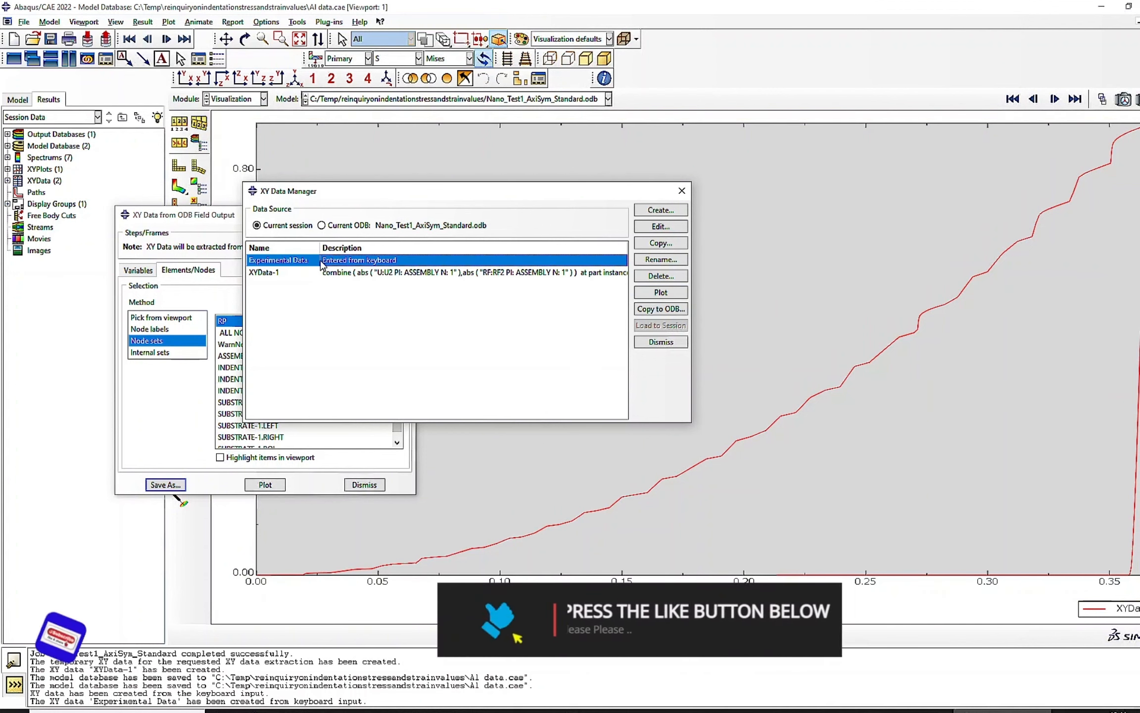
click(660, 292)
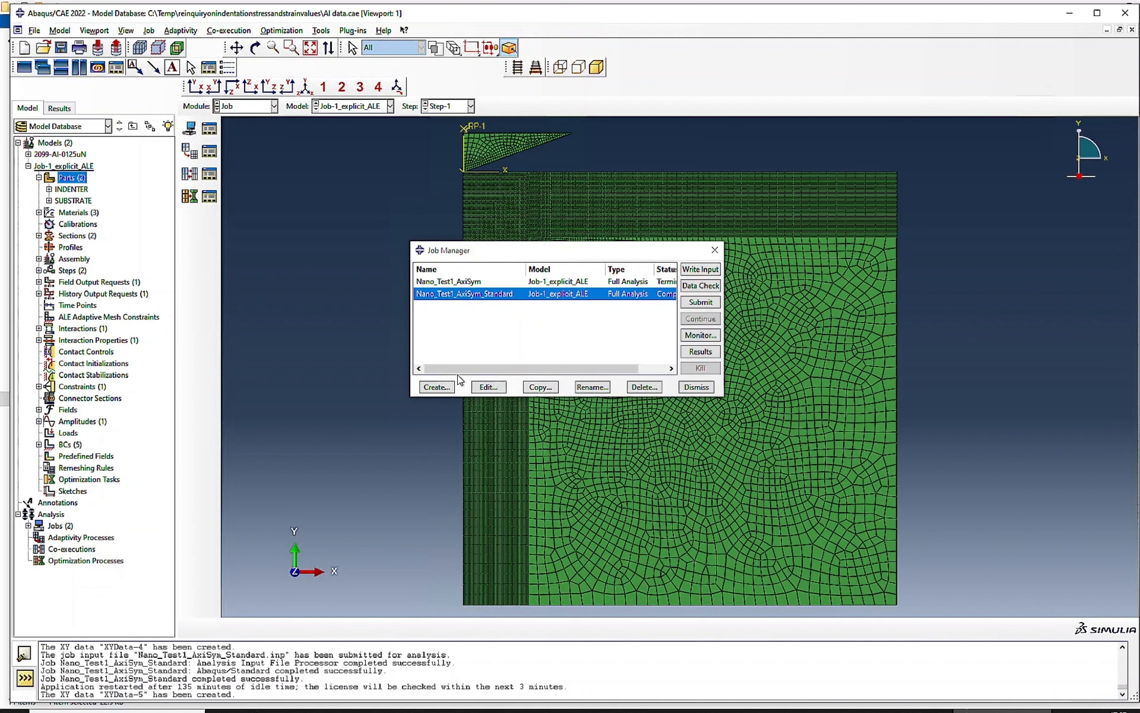
- Open the ALUMINUM material for editing in the Property module and review its Elastic and Plastic behaviors
click(234, 110)
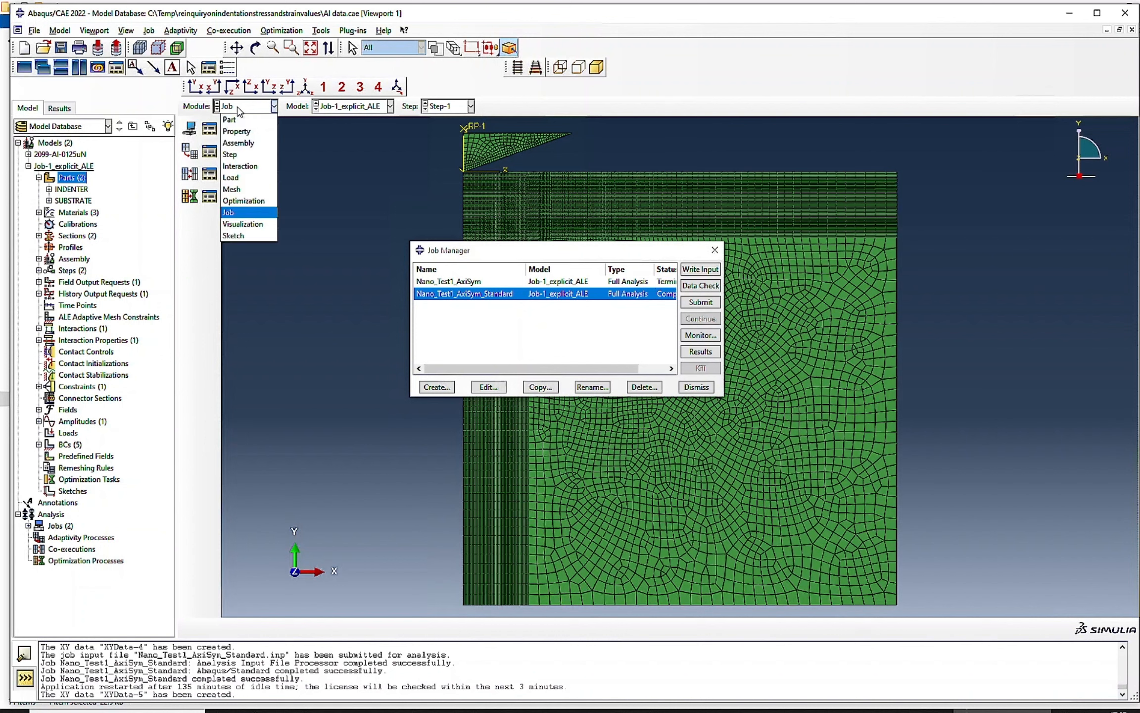
click(233, 136)
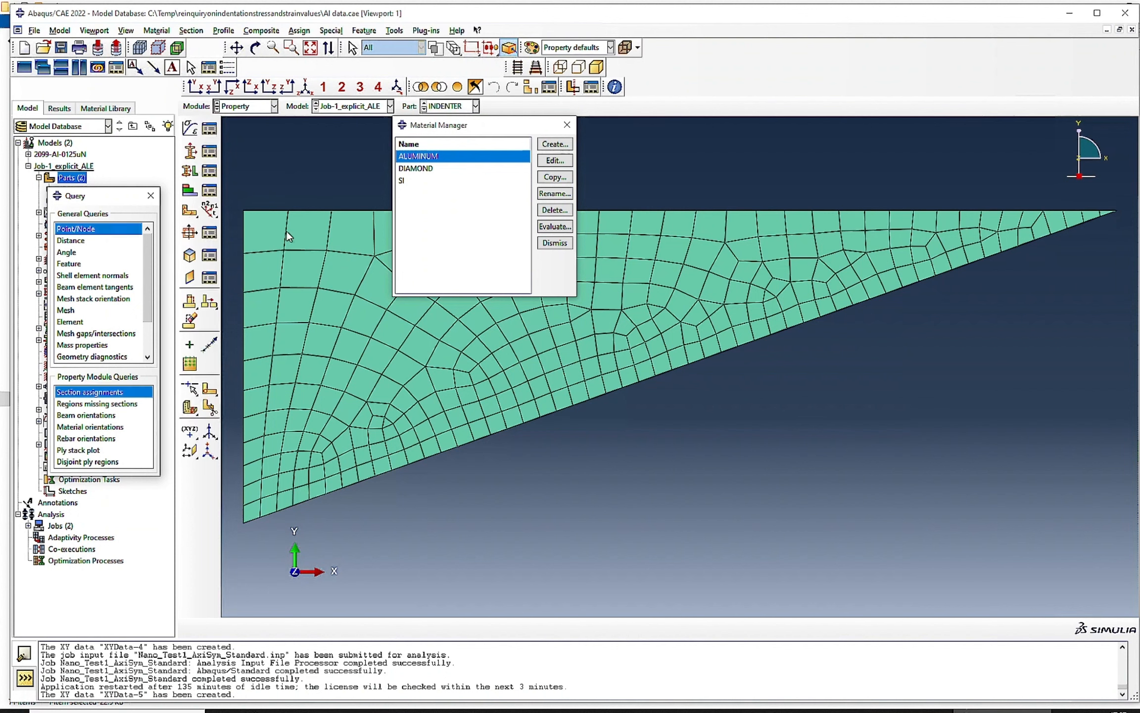
click(549, 161)
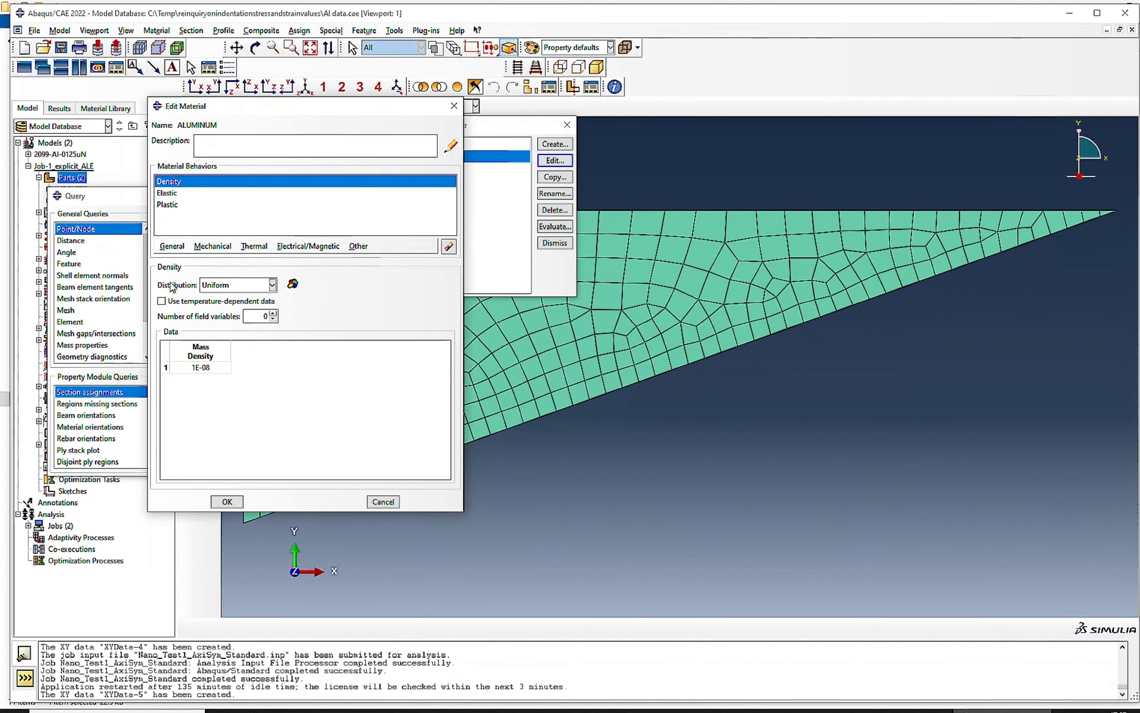
click(170, 193)
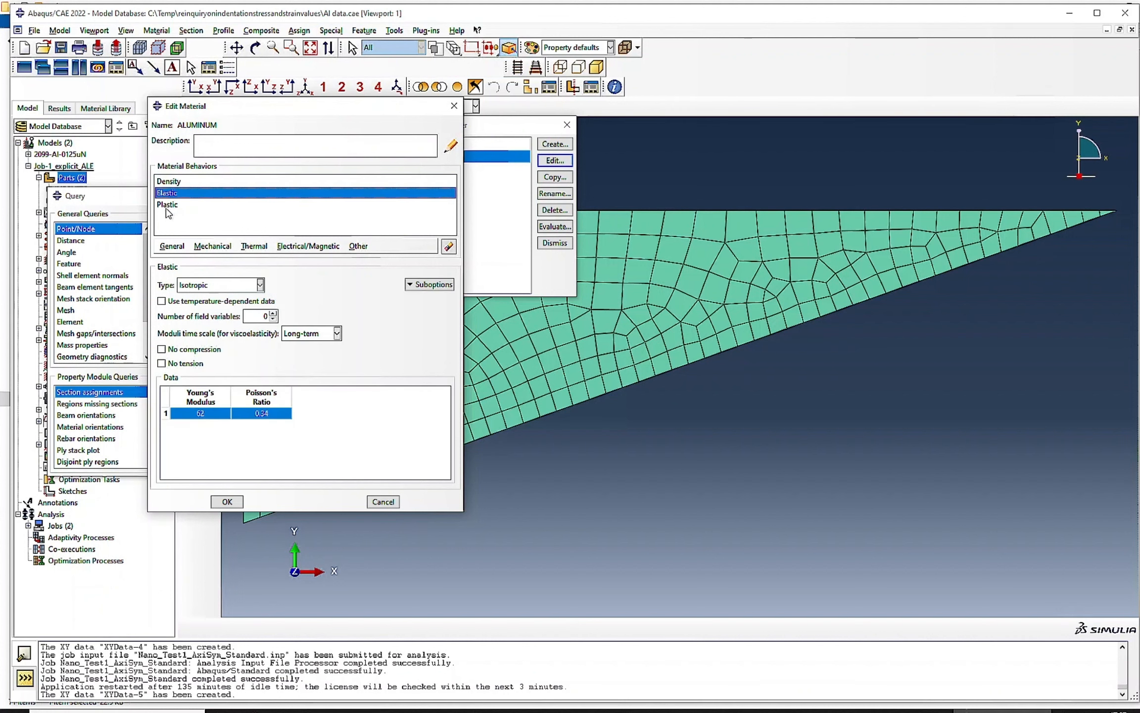
click(170, 205)
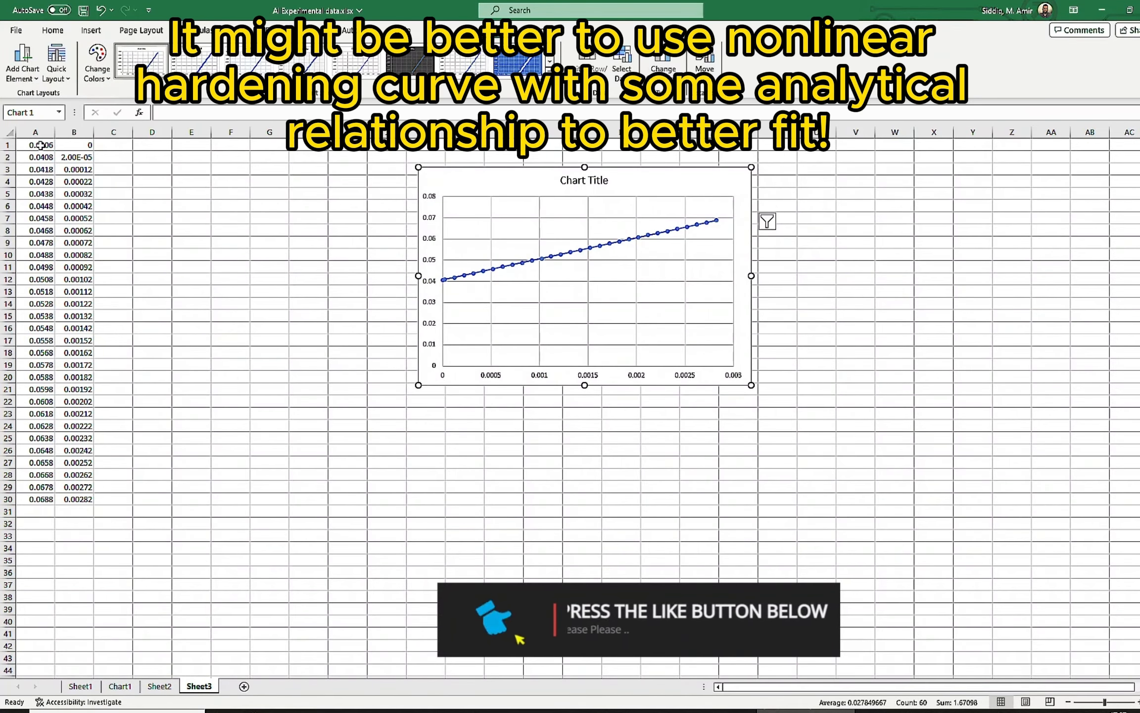
- Select the hardening curve data in cells A1:B30 of Sheet3 in the Excel workbook
drag(40, 145, 75, 499)
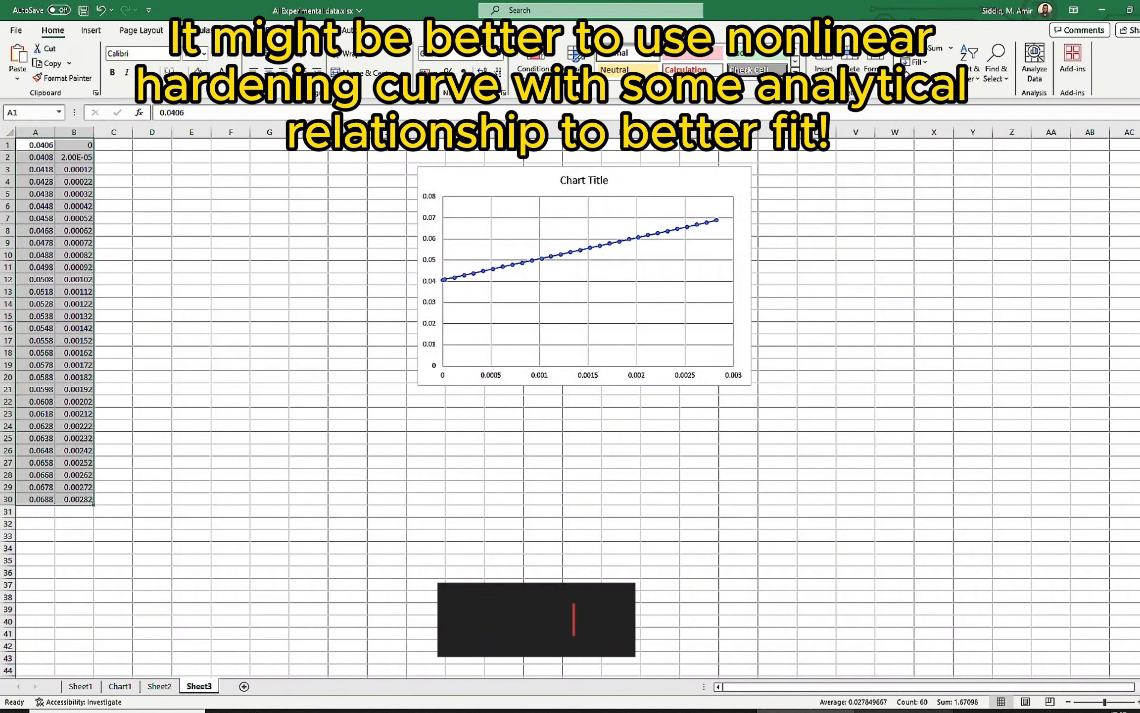
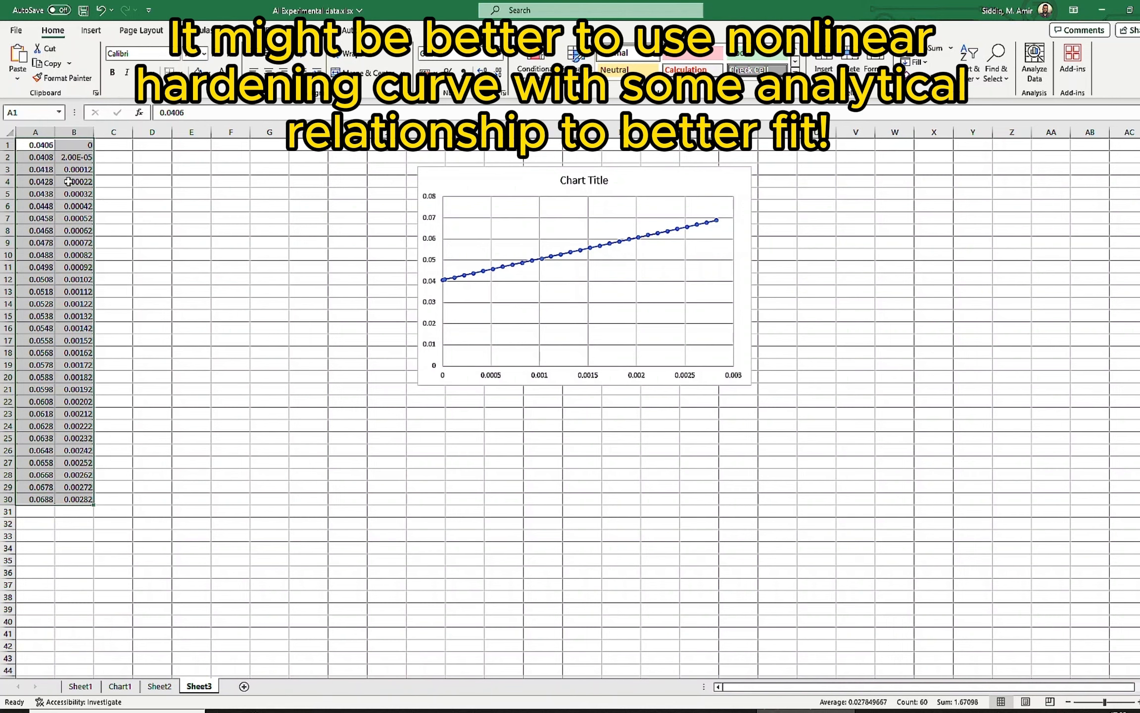
- Copy the first and last rows of the hardening data, A1:B1 and A30:B30, into D1:E1 and D2:E2
drag(40, 146, 85, 144)
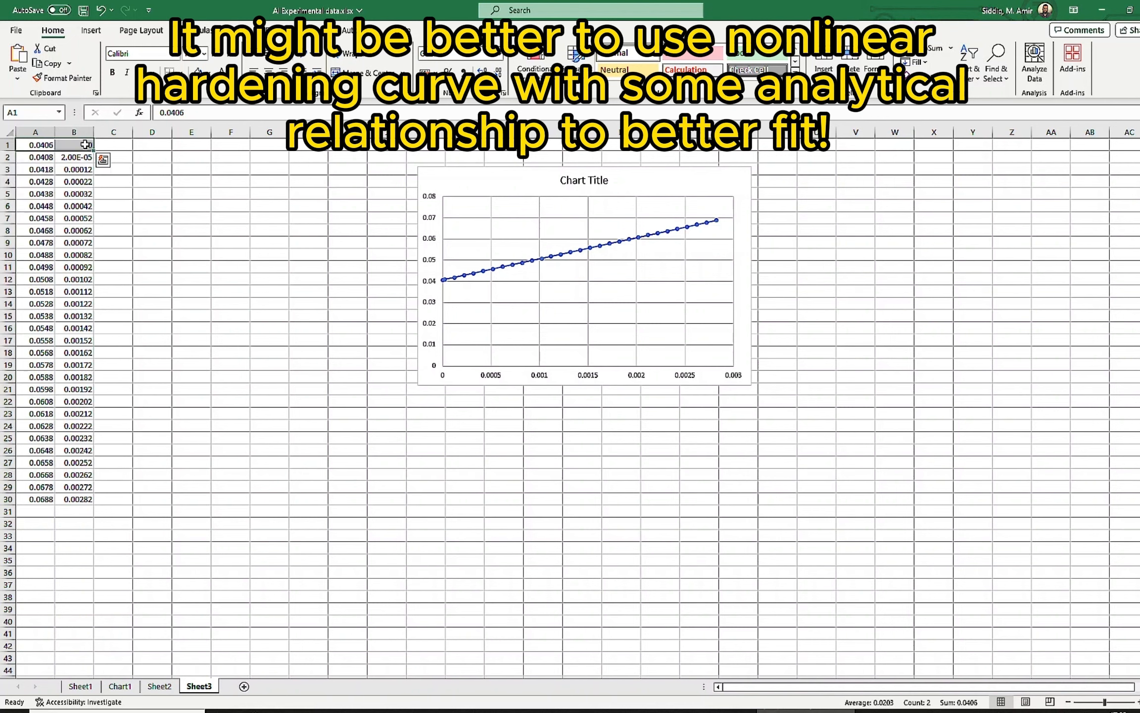
key(ctrl+c)
click(164, 148)
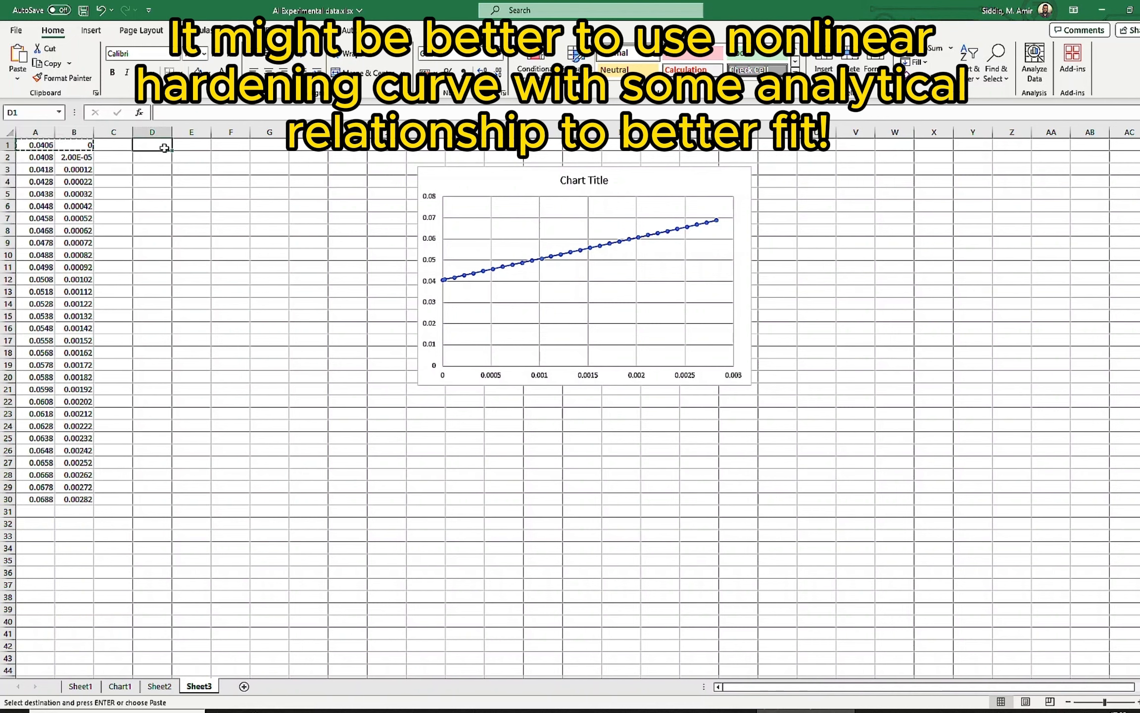
key(ctrl+v)
drag(50, 497, 91, 503)
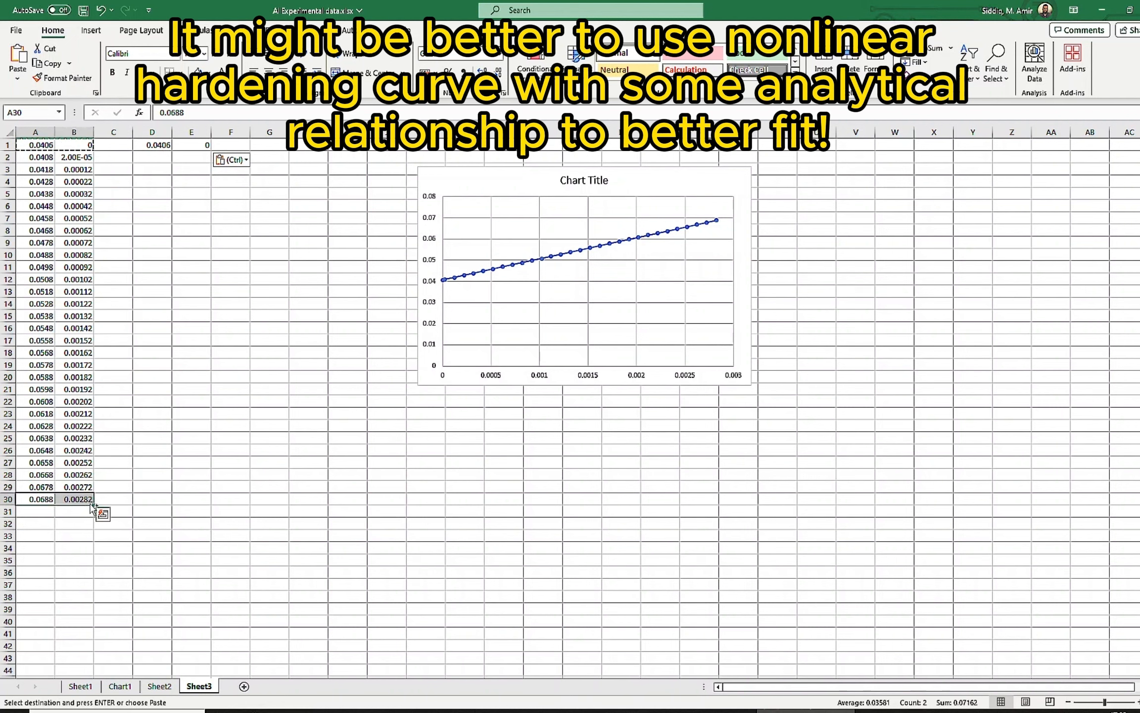
key(ctrl+c)
click(154, 157)
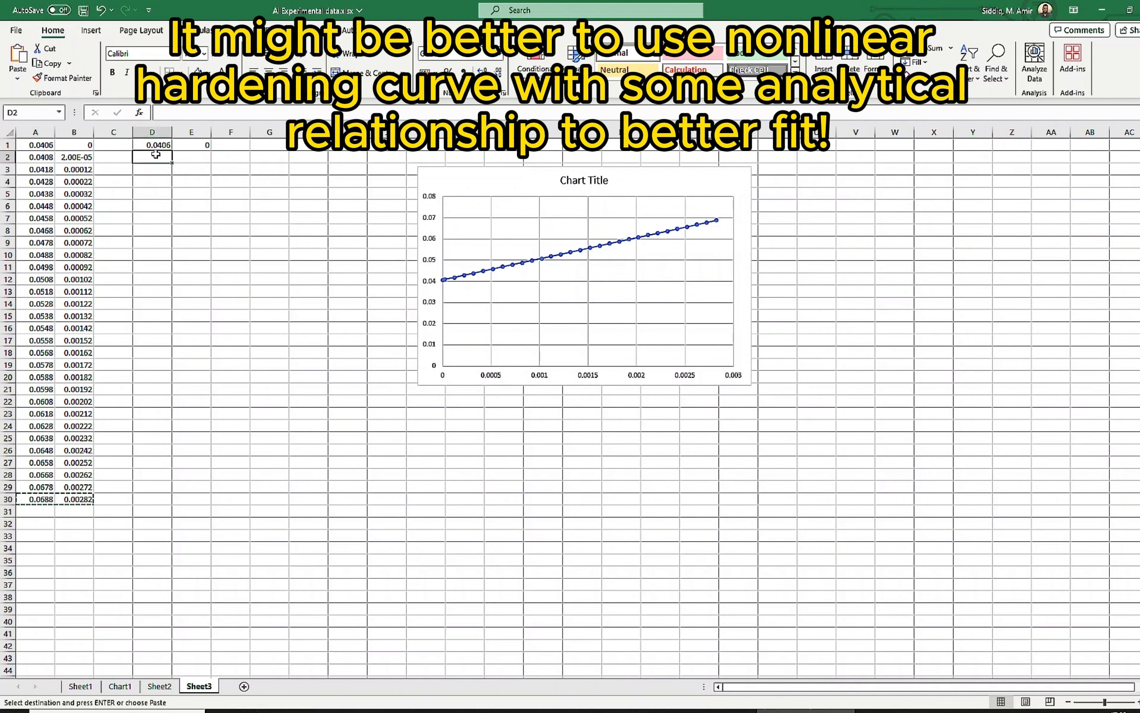
key(ctrl+v)
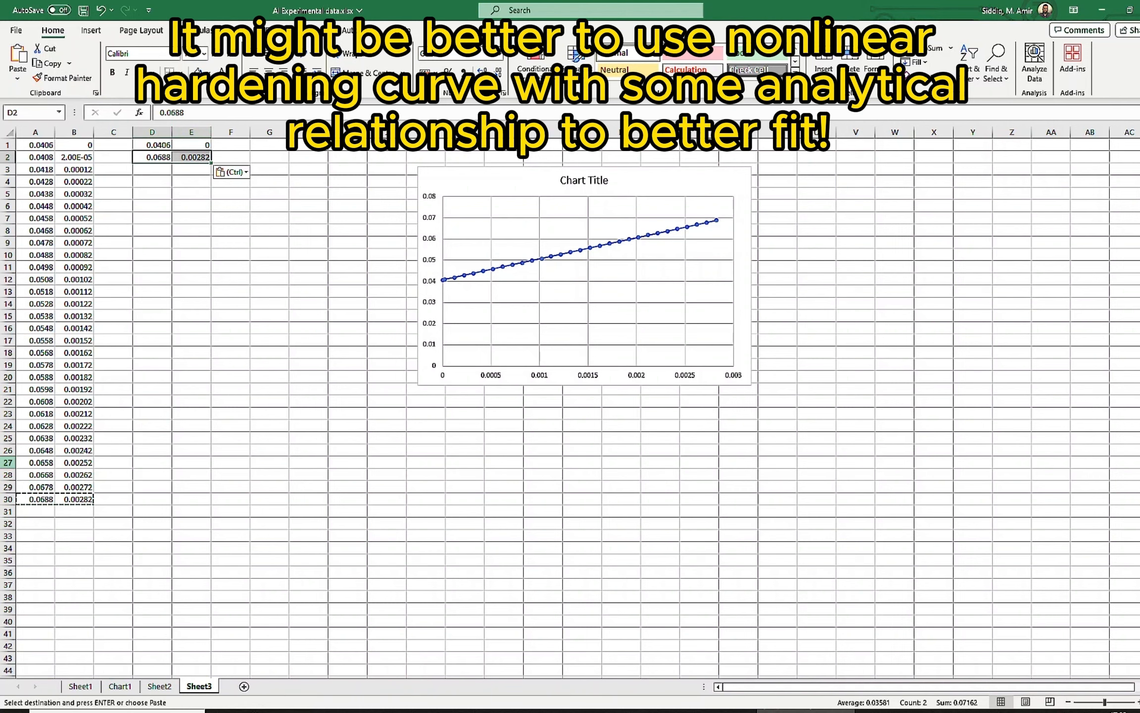
click(160, 145)
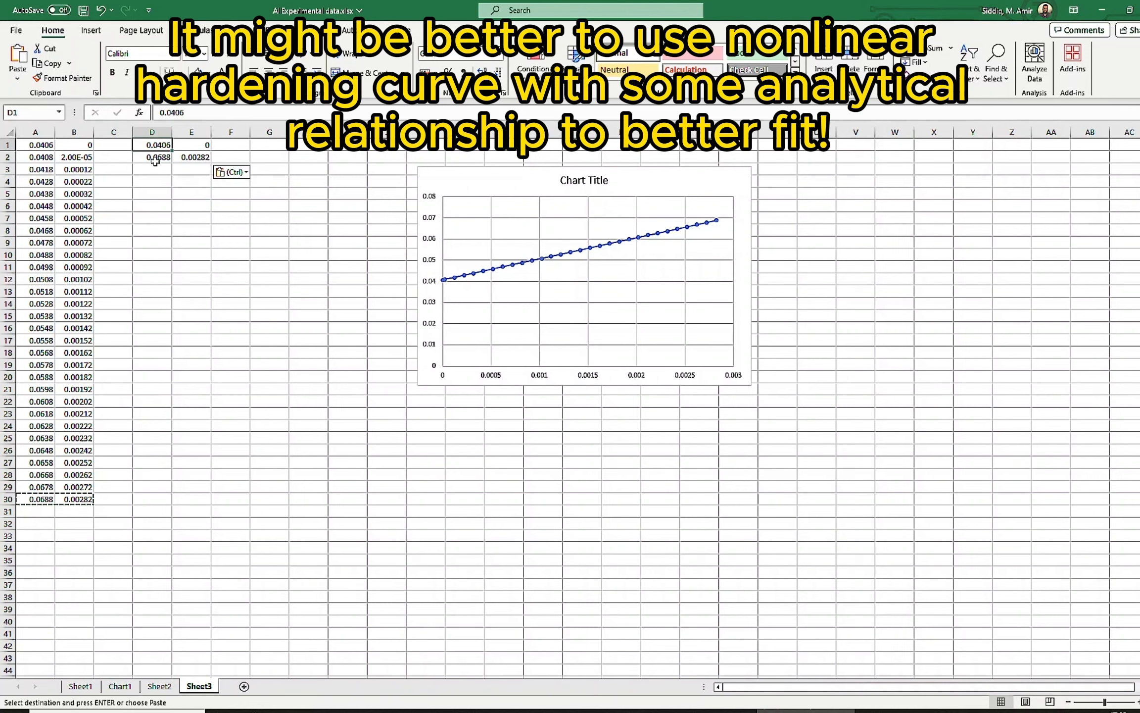
click(158, 158)
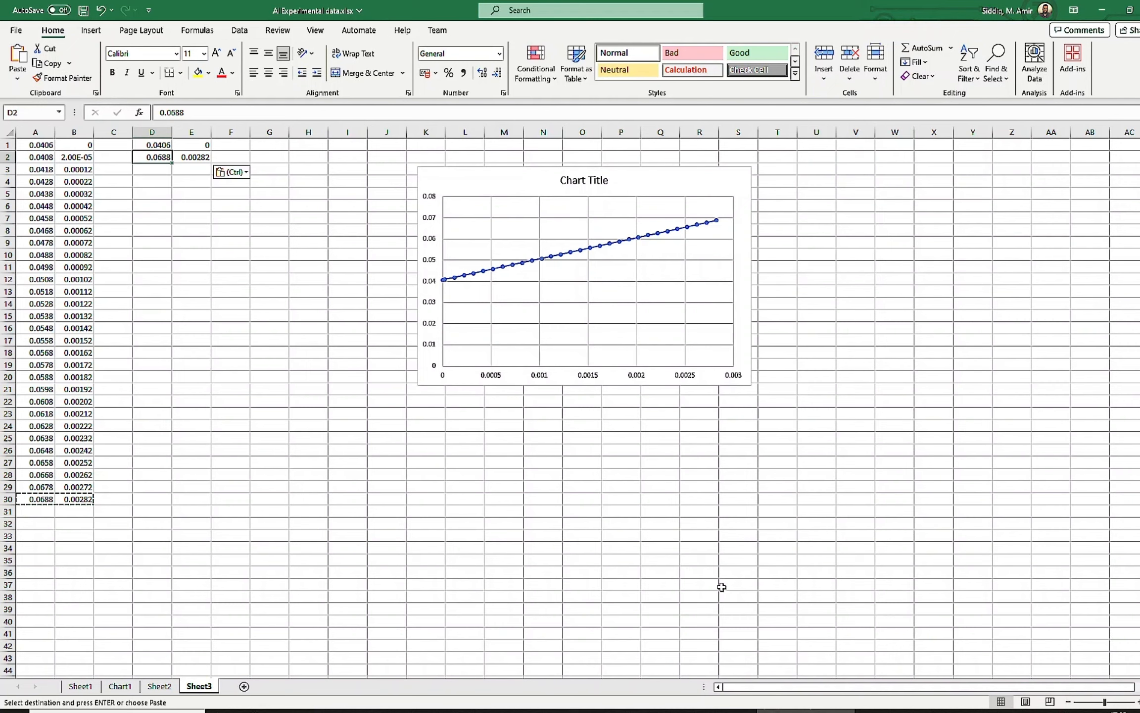
- Switch to Abaqus/CAE, cancel the ALUMINUM material edit, and display the deformed contour plot in the Visualization module
click(1002, 711)
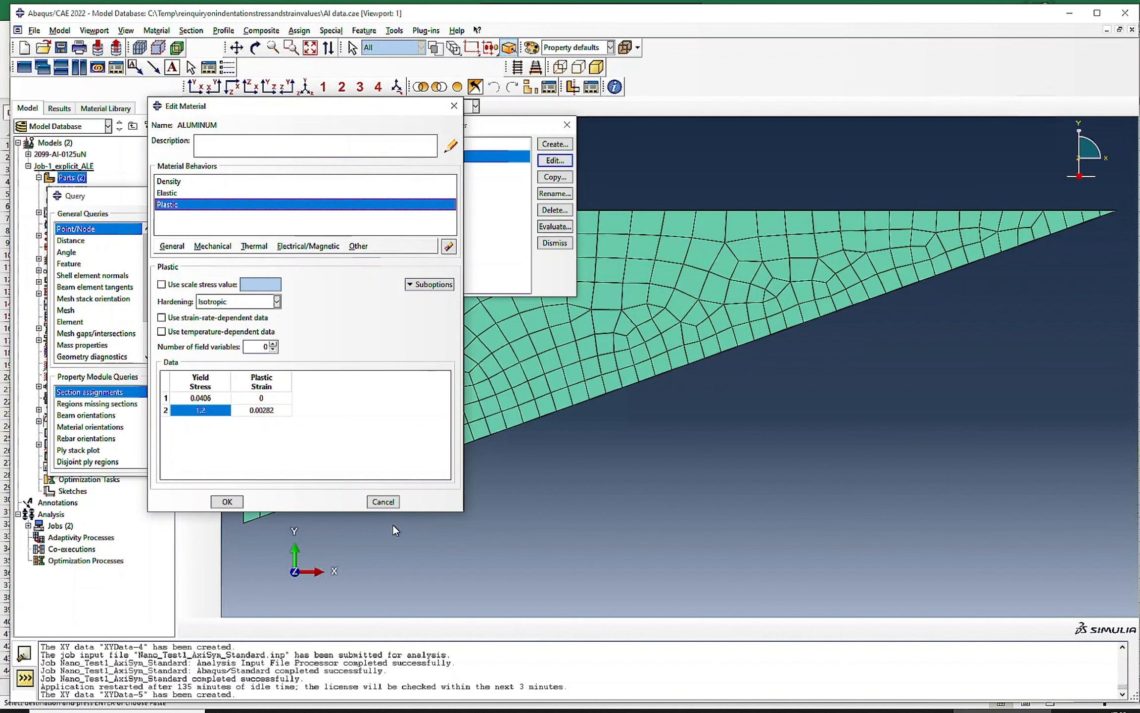
click(392, 501)
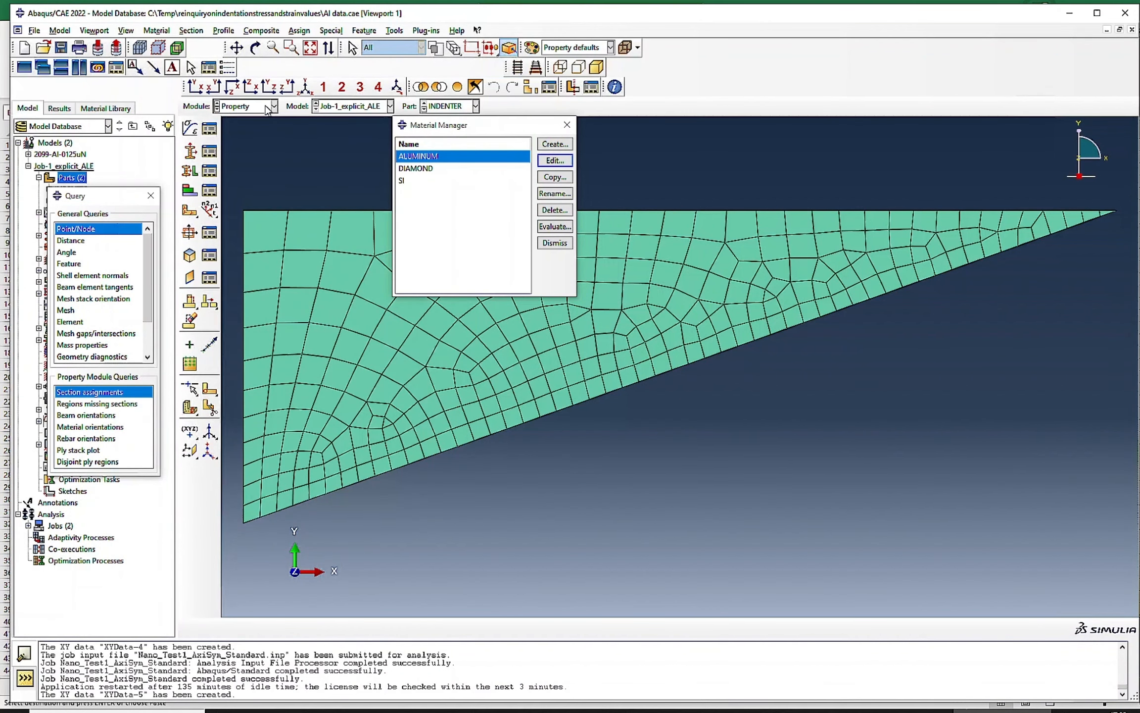
click(245, 107)
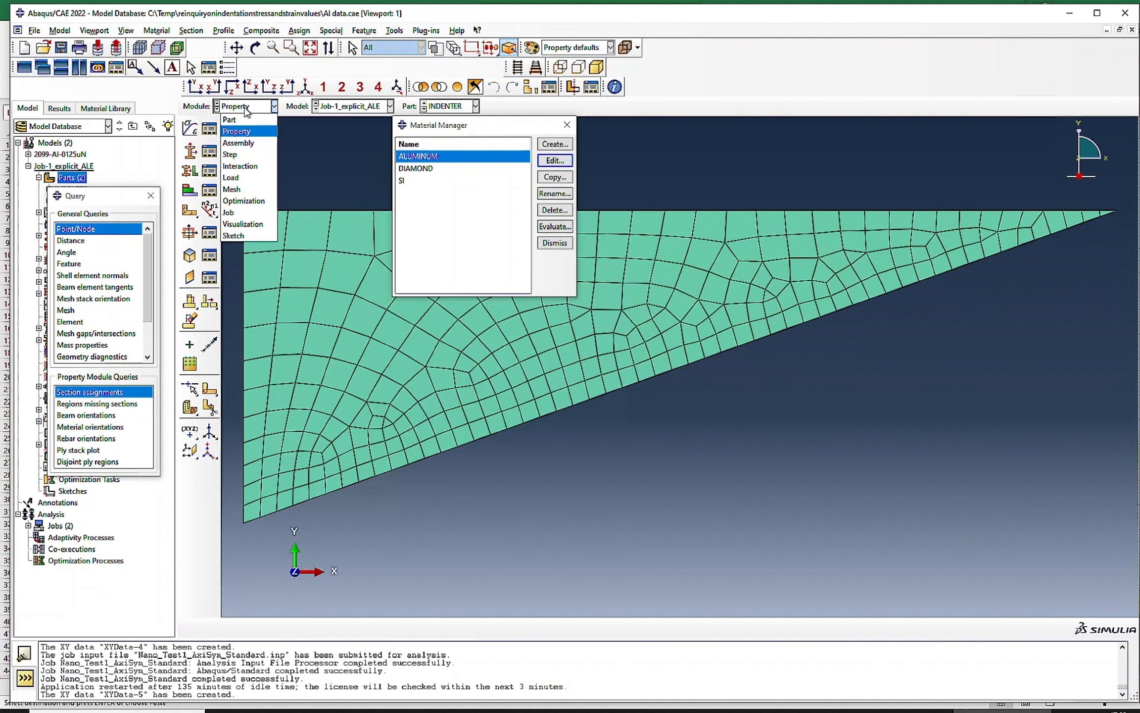
click(243, 224)
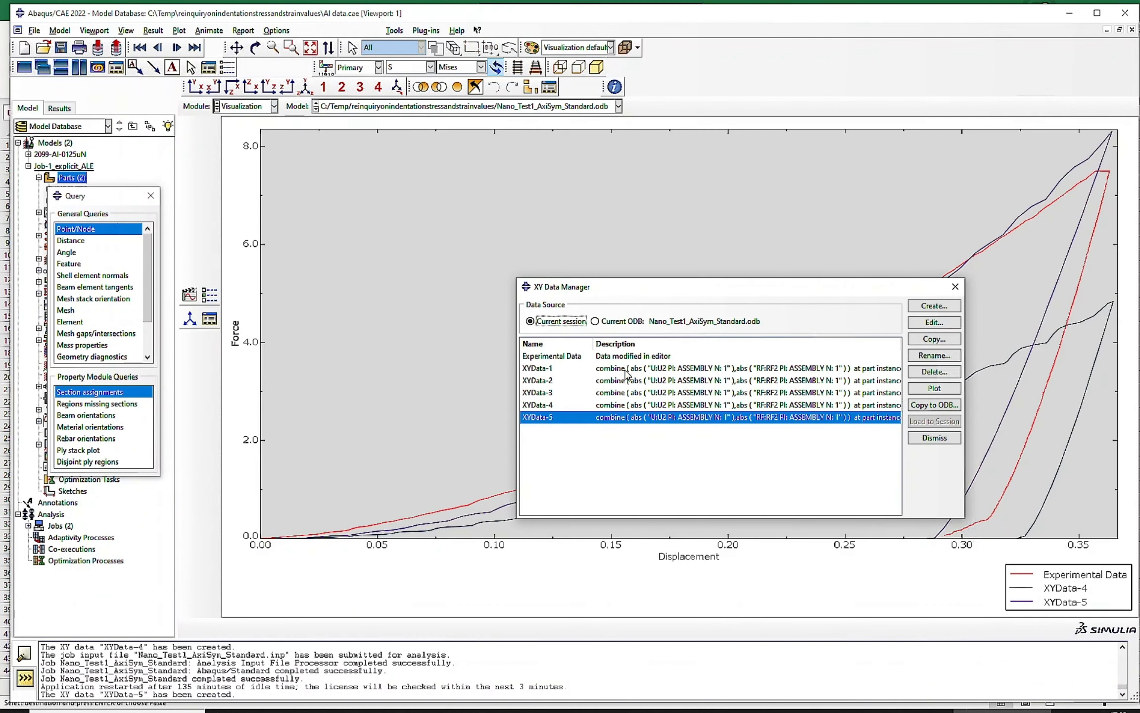
click(190, 195)
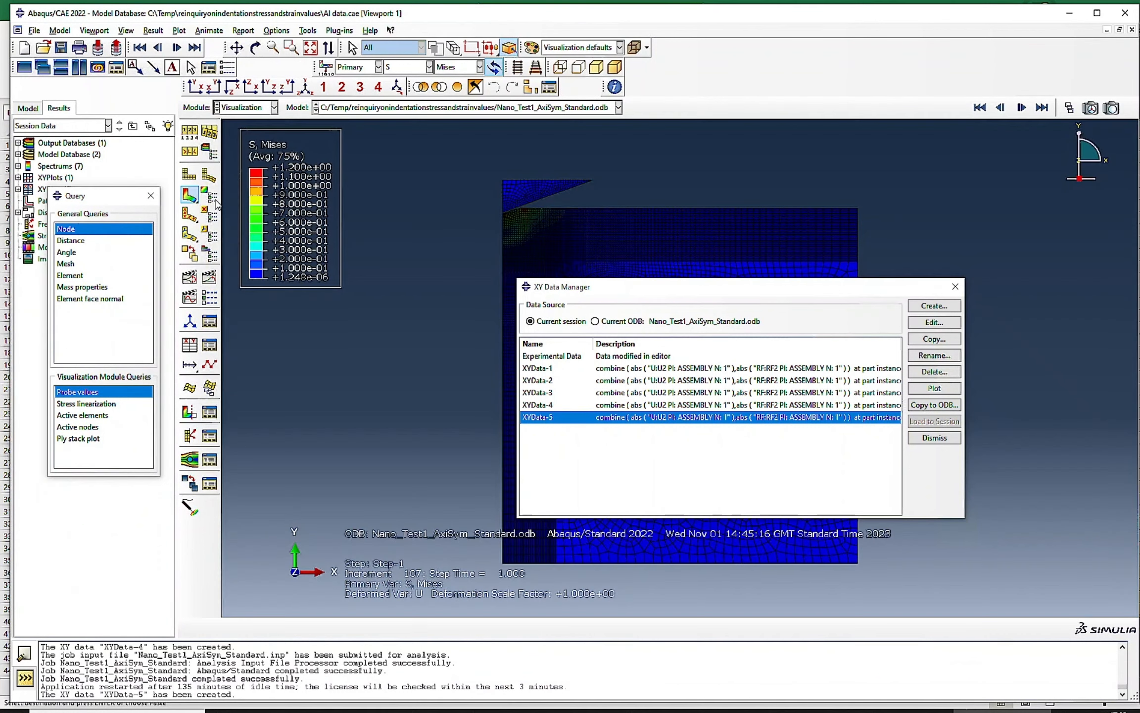
- Plot Experimental Data together with the XYData-1 curve
click(539, 371)
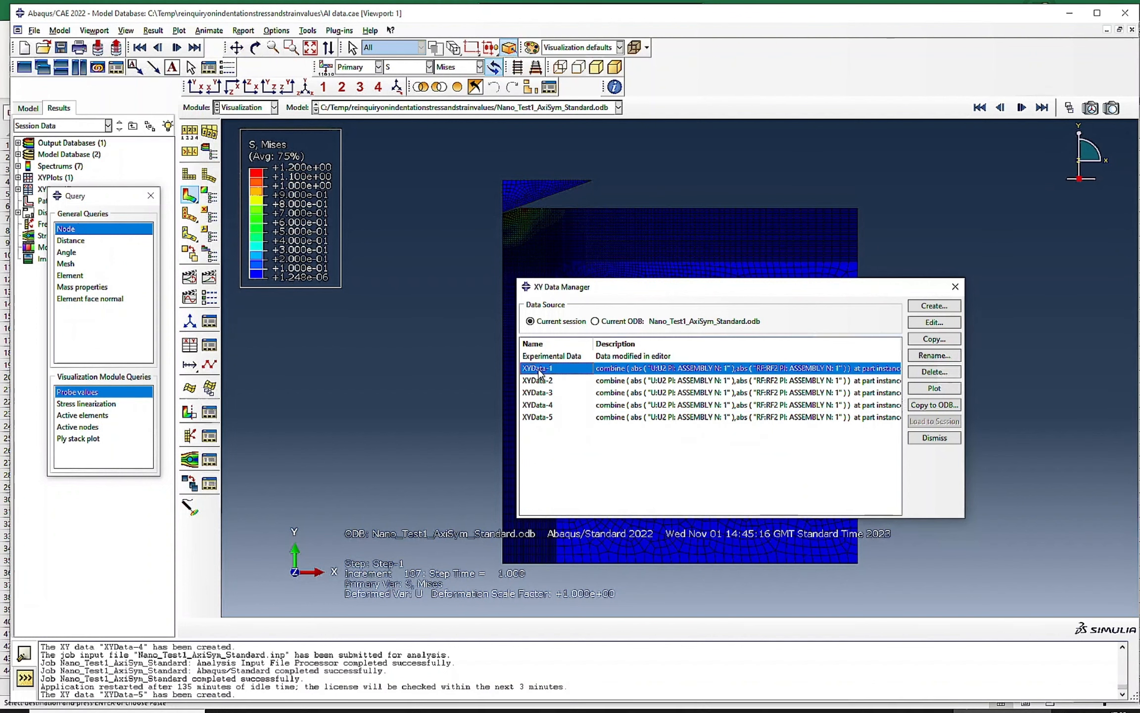
shift+click(551, 357)
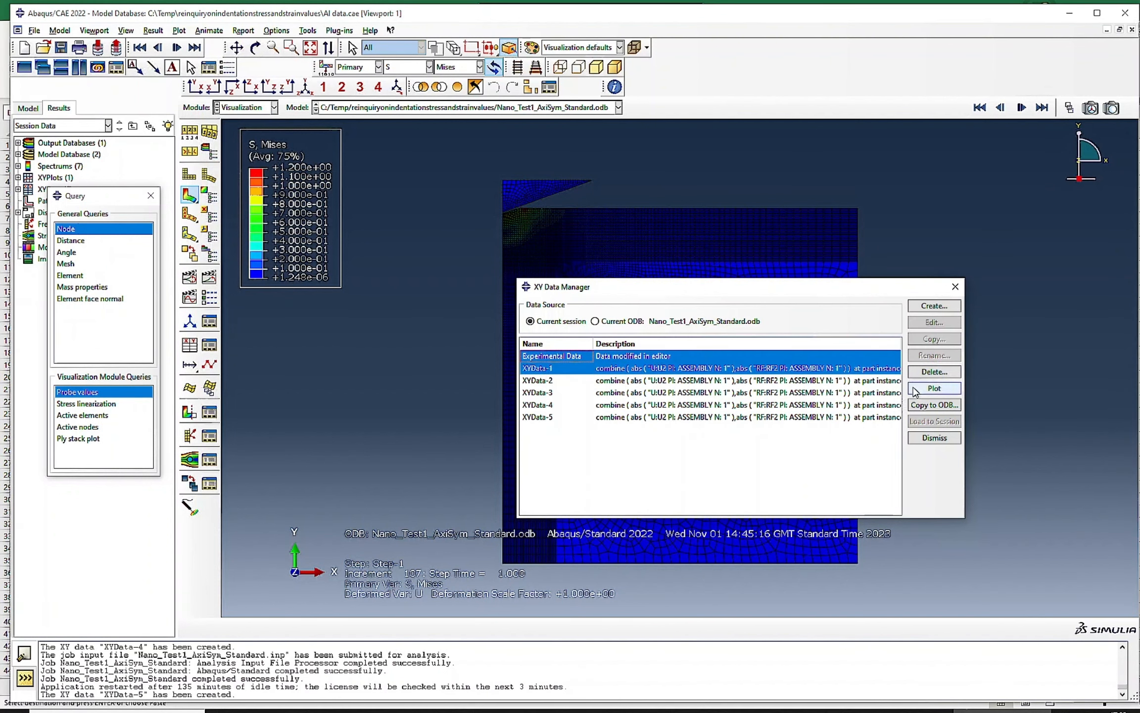
click(935, 388)
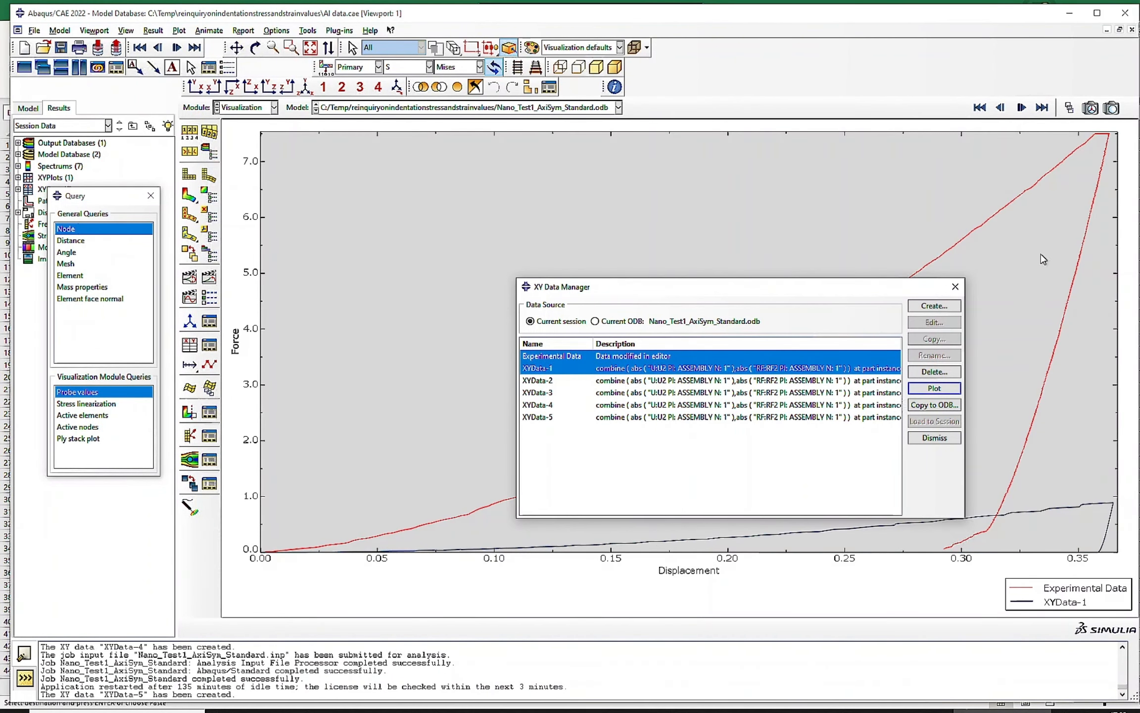
- Add XYData-2, XYData-3, XYData-4 and XYData-5 one after another to the force-displacement comparison plot
ctrl+click(534, 381)
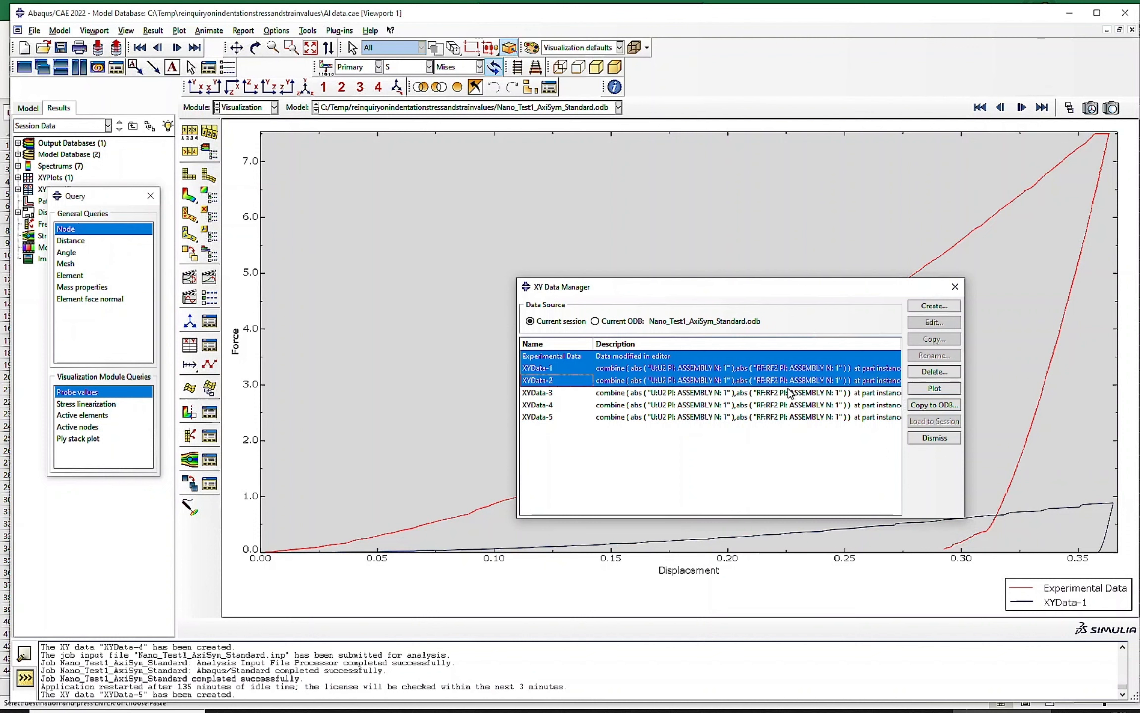
click(926, 389)
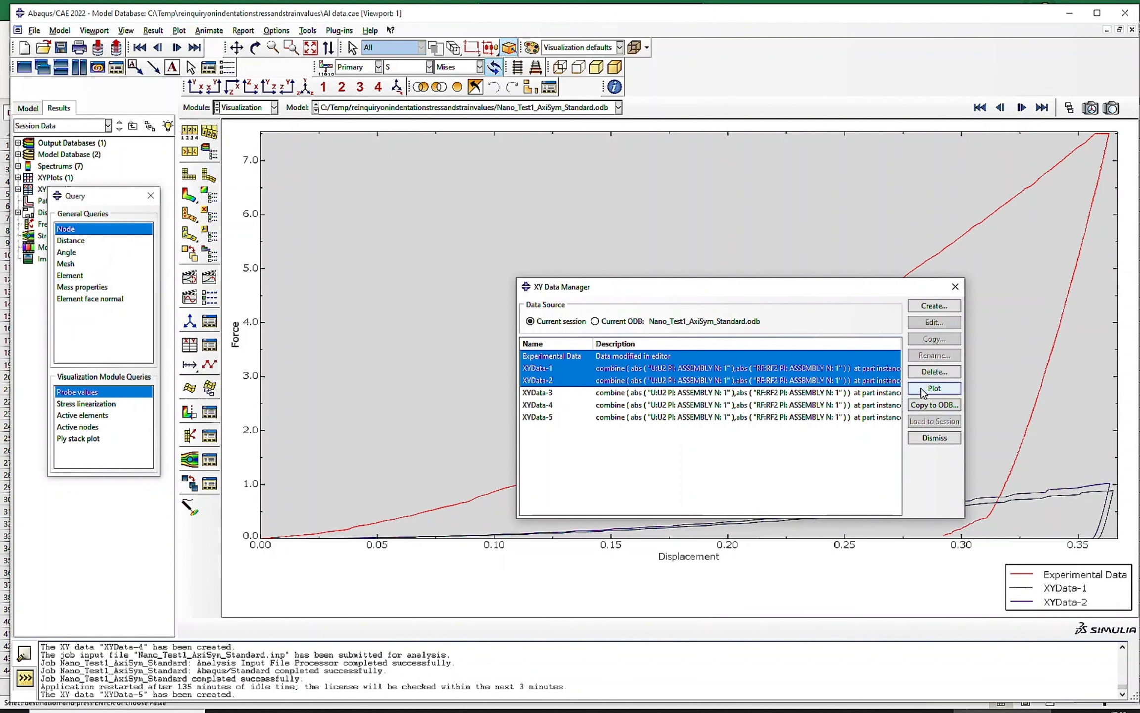
ctrl+click(542, 393)
click(935, 389)
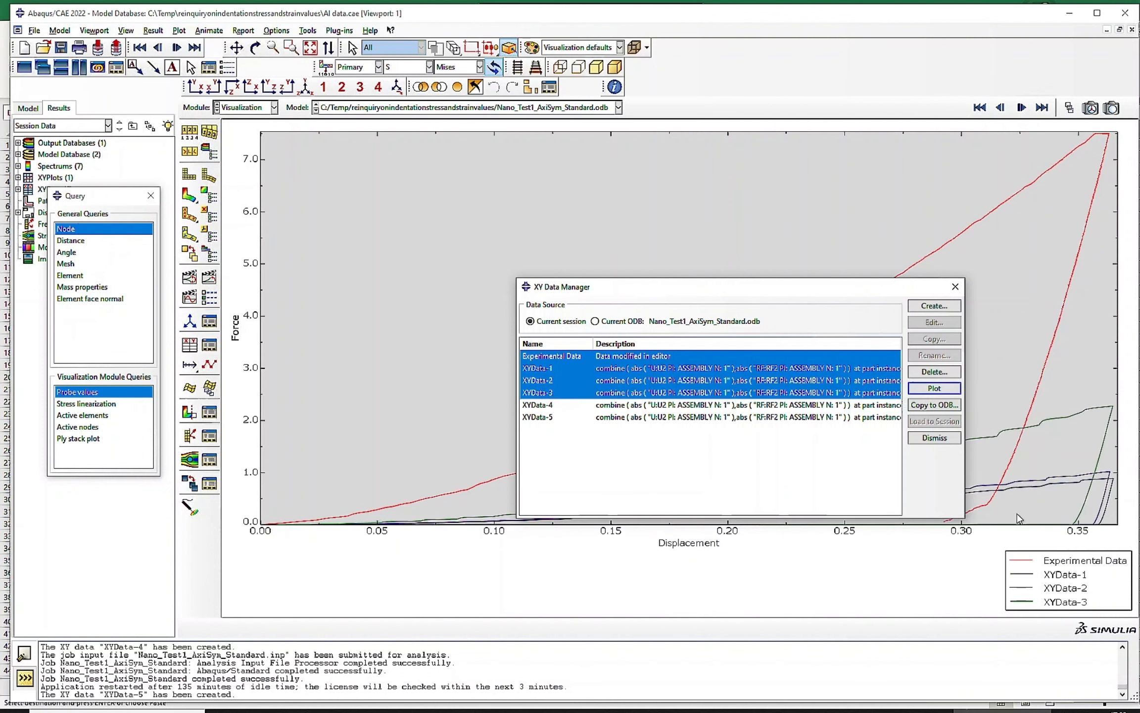
ctrl+click(545, 406)
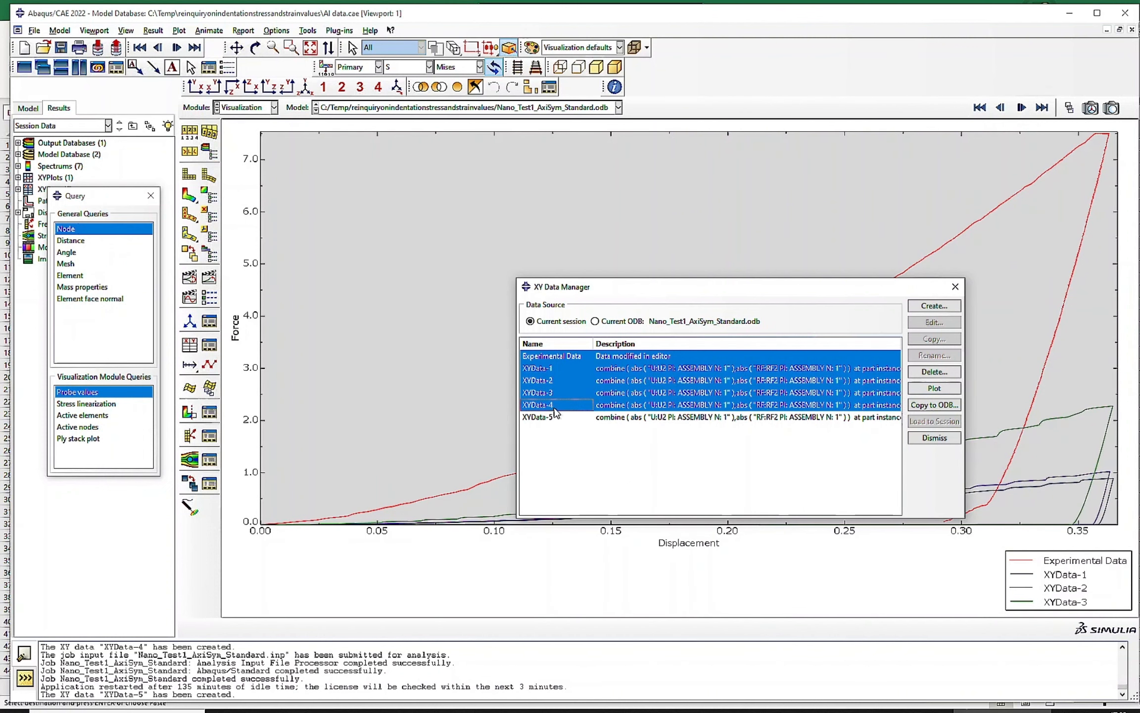
click(935, 389)
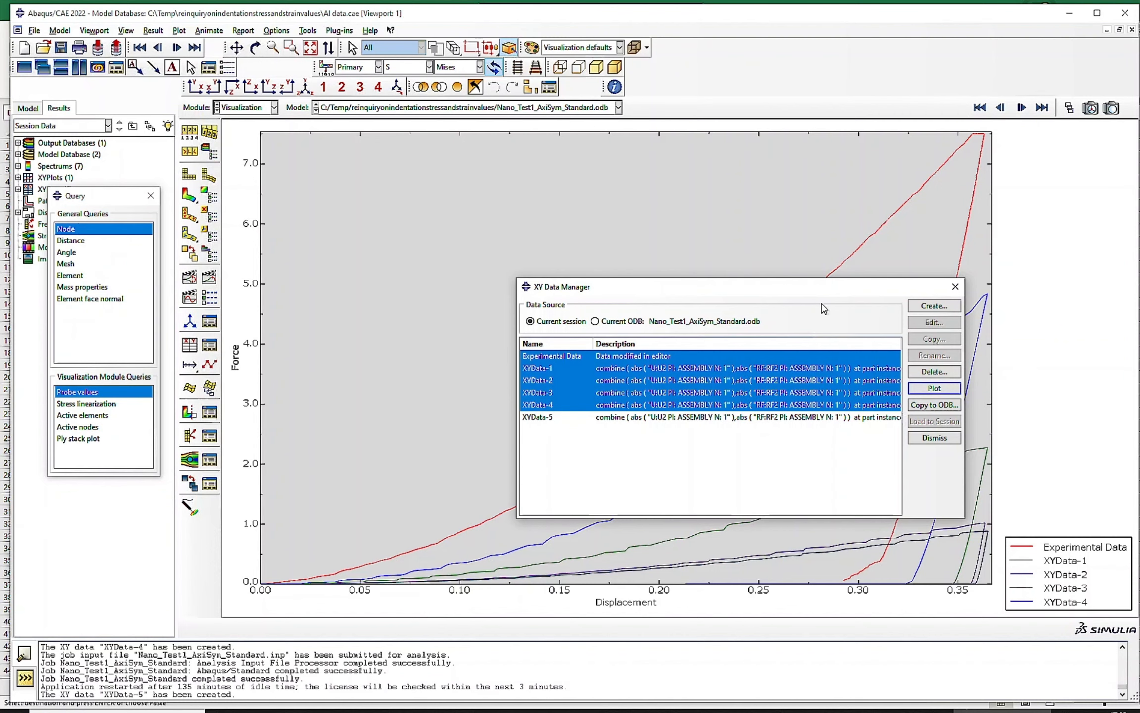
drag(792, 287, 346, 211)
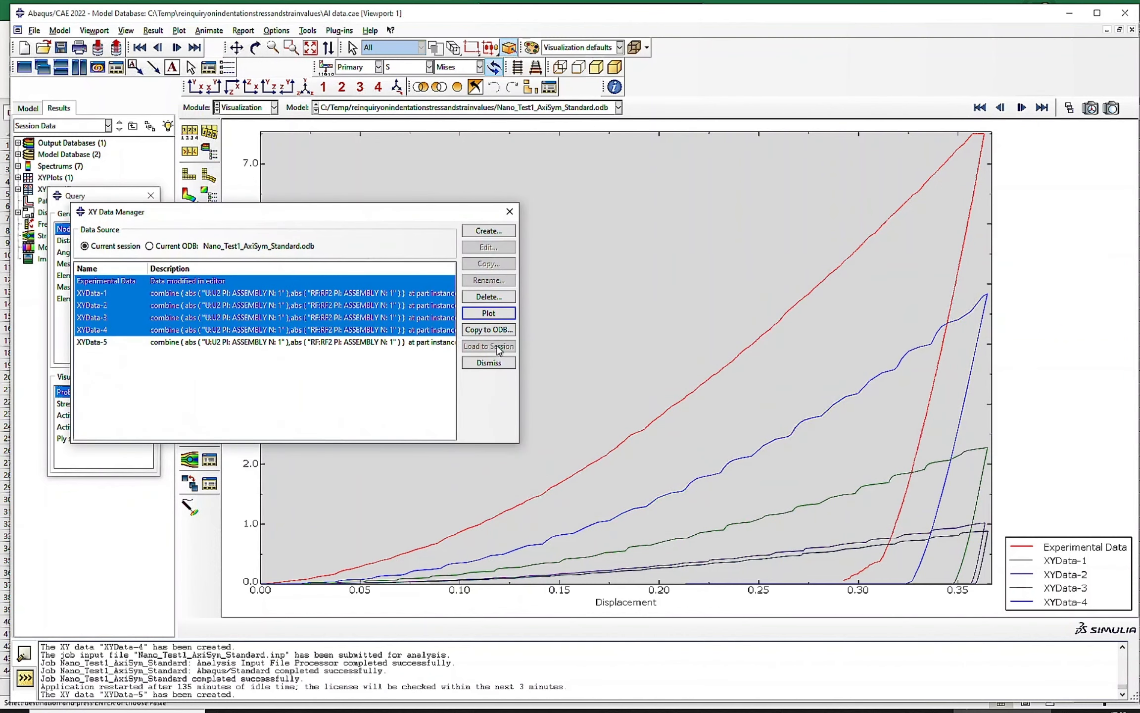
ctrl+click(347, 342)
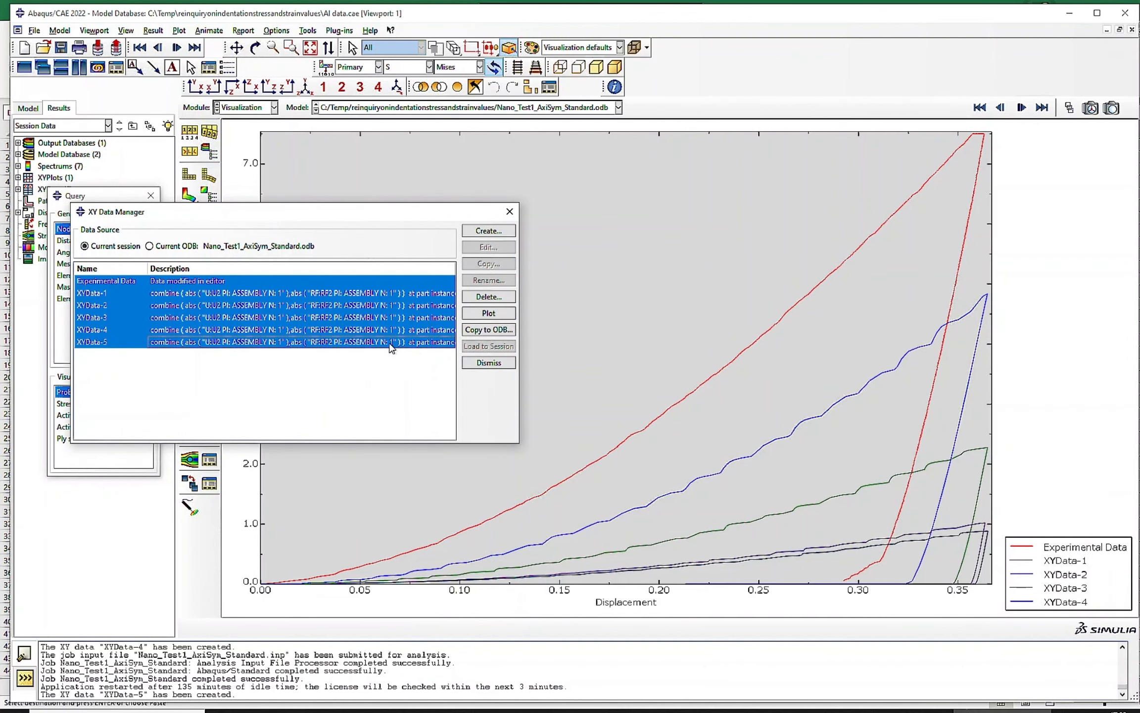
click(488, 314)
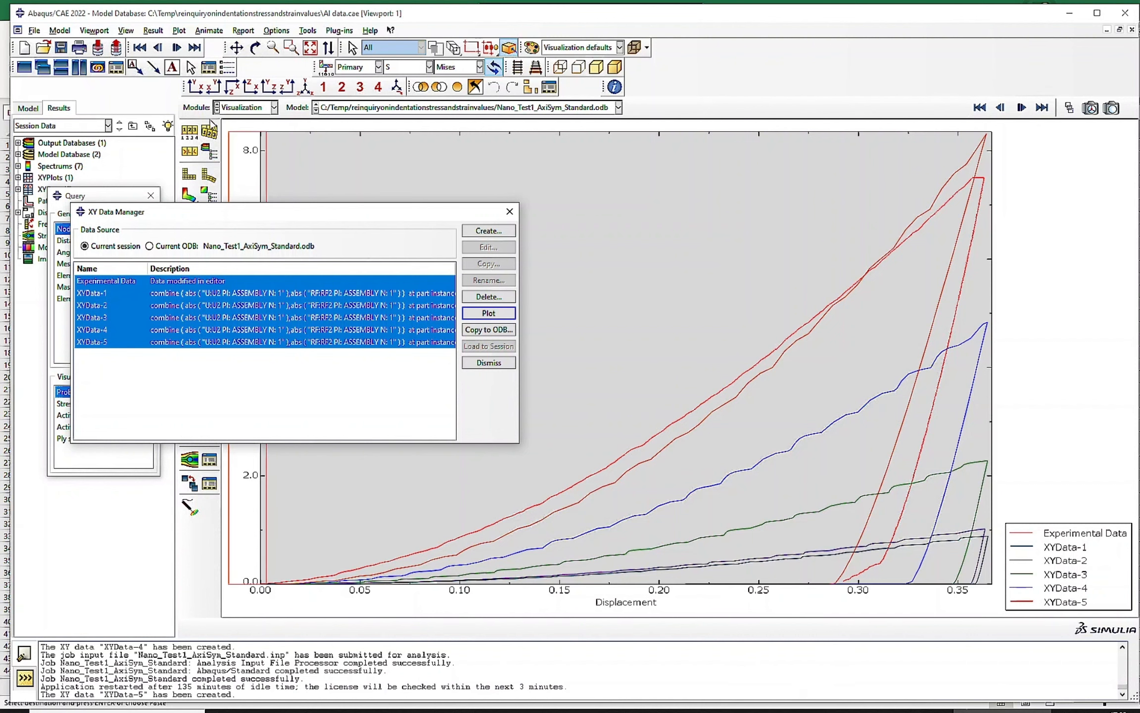
- In the Property module, set the first Plastic yield stress of the ALUMINUM material to 0.1 and accept the edit
click(239, 110)
click(242, 132)
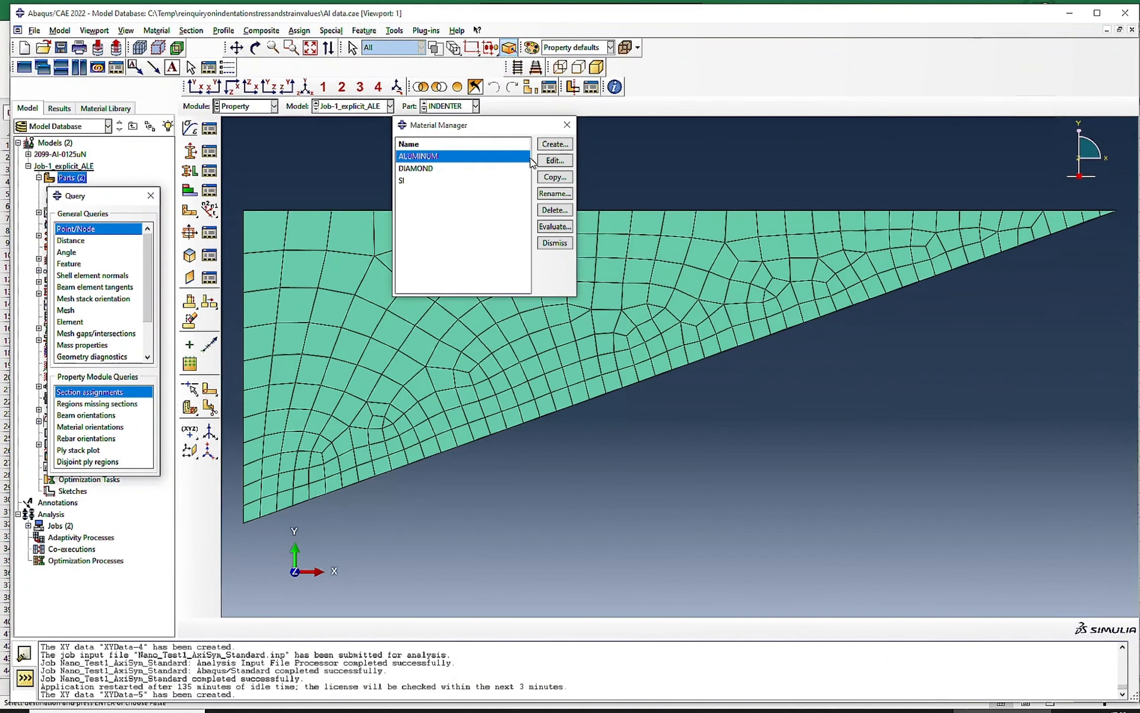
click(545, 161)
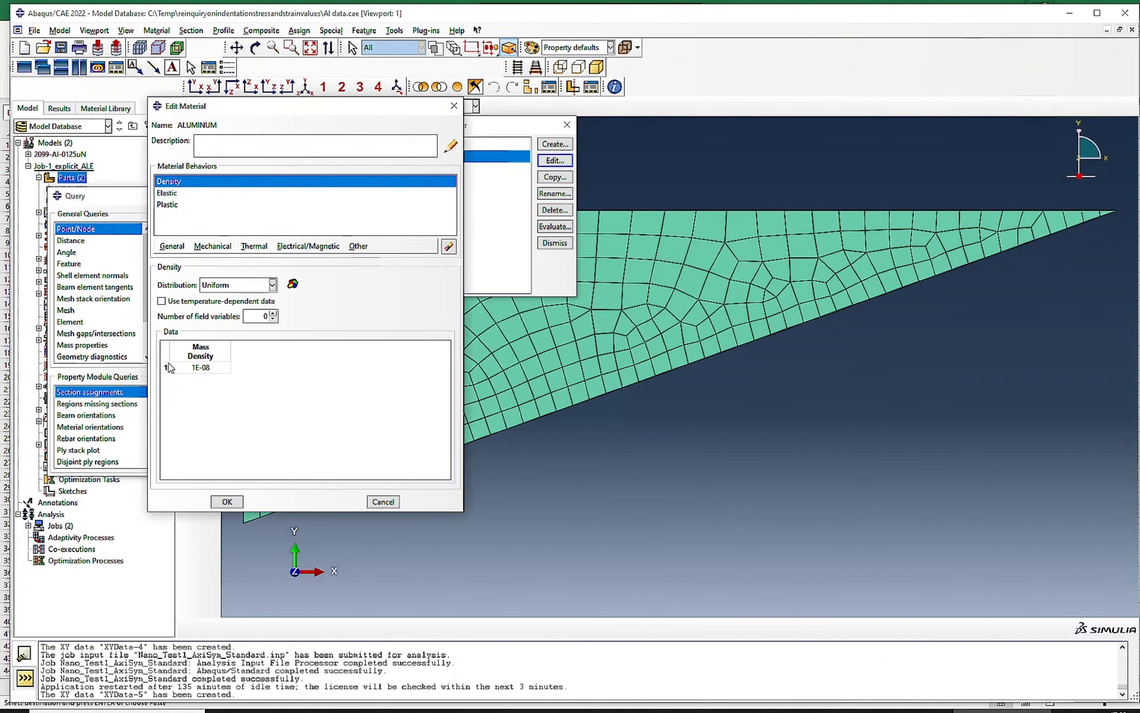
click(167, 204)
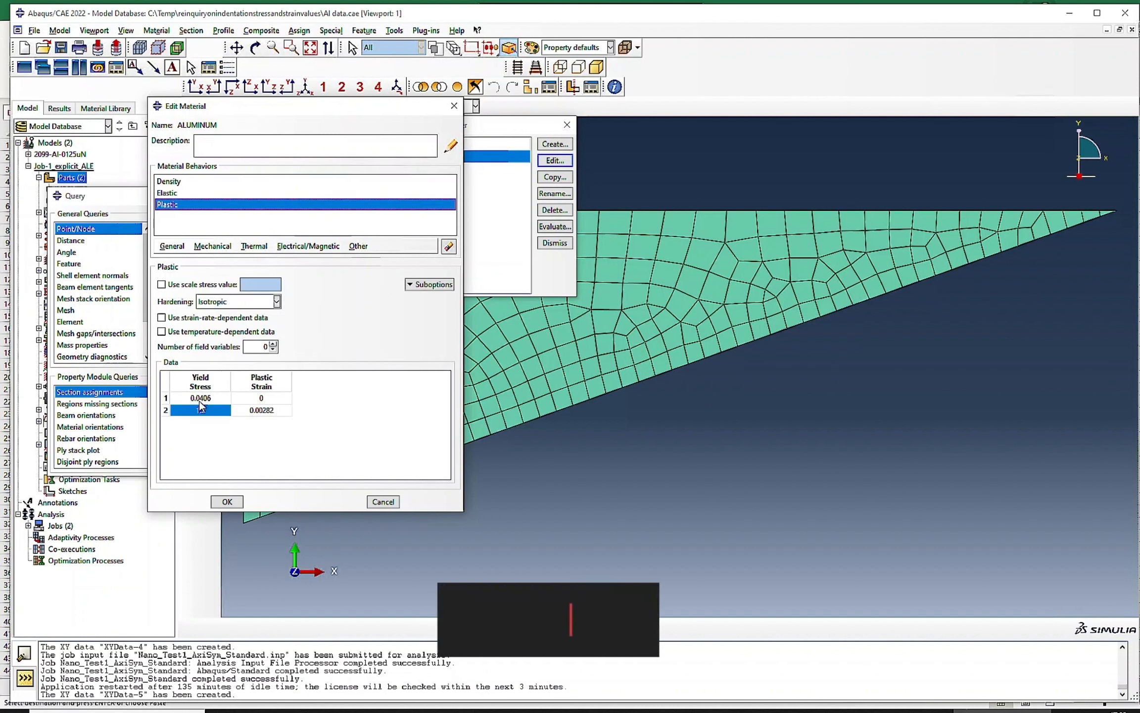
double_click(200, 398)
text(0.)
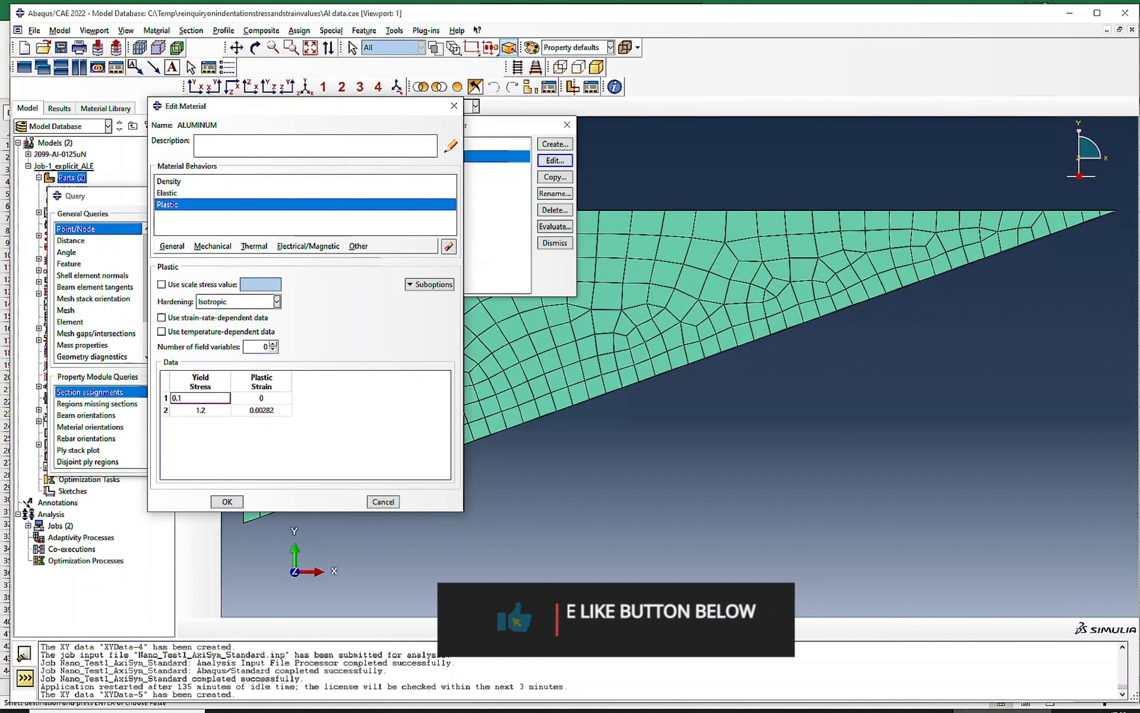
text(1)
click(228, 502)
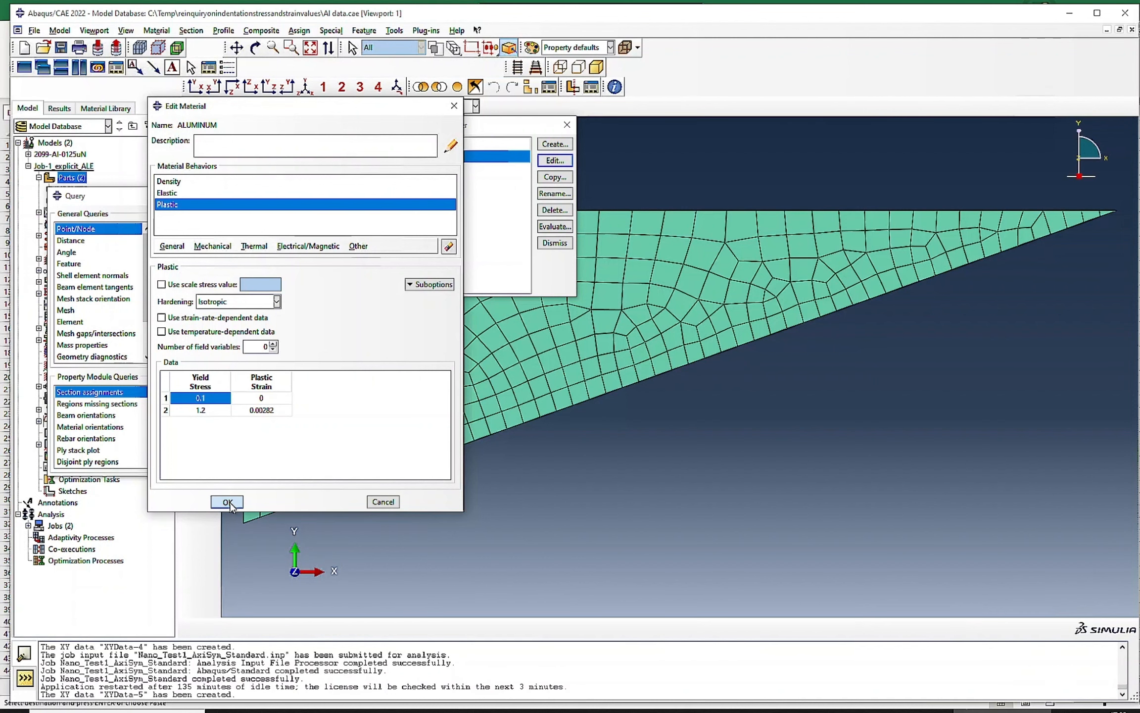
- Submit the Nano_Test1_AxiSym_Standard job for analysis in the Job module
click(267, 105)
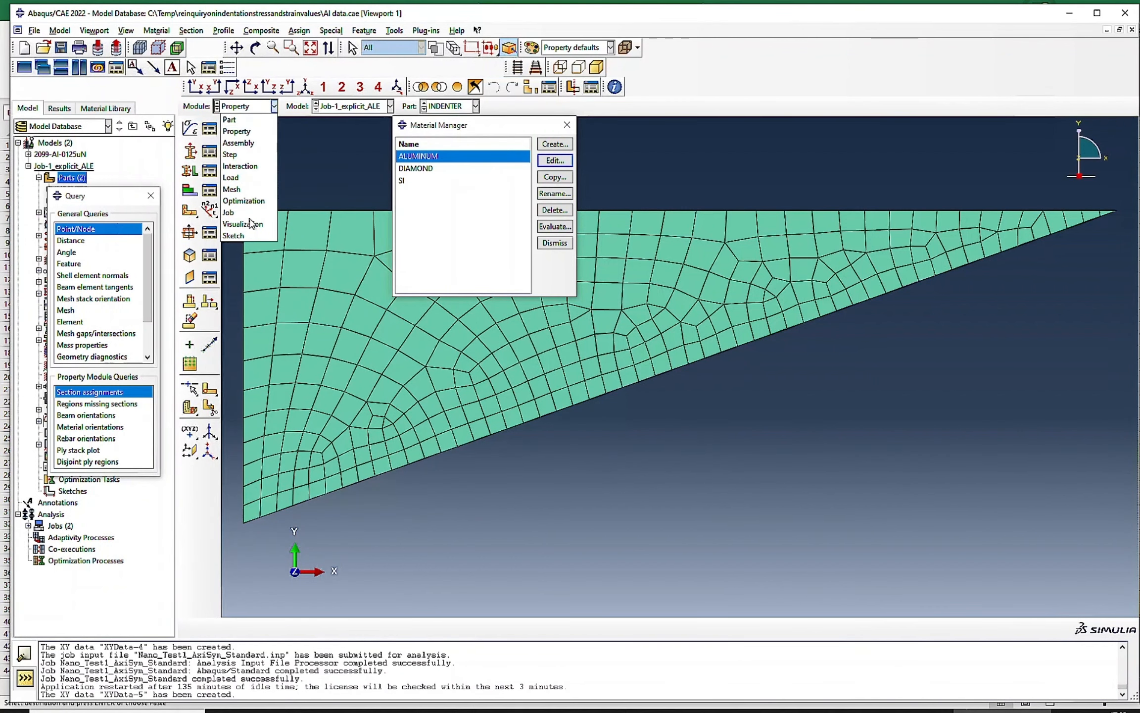
click(232, 213)
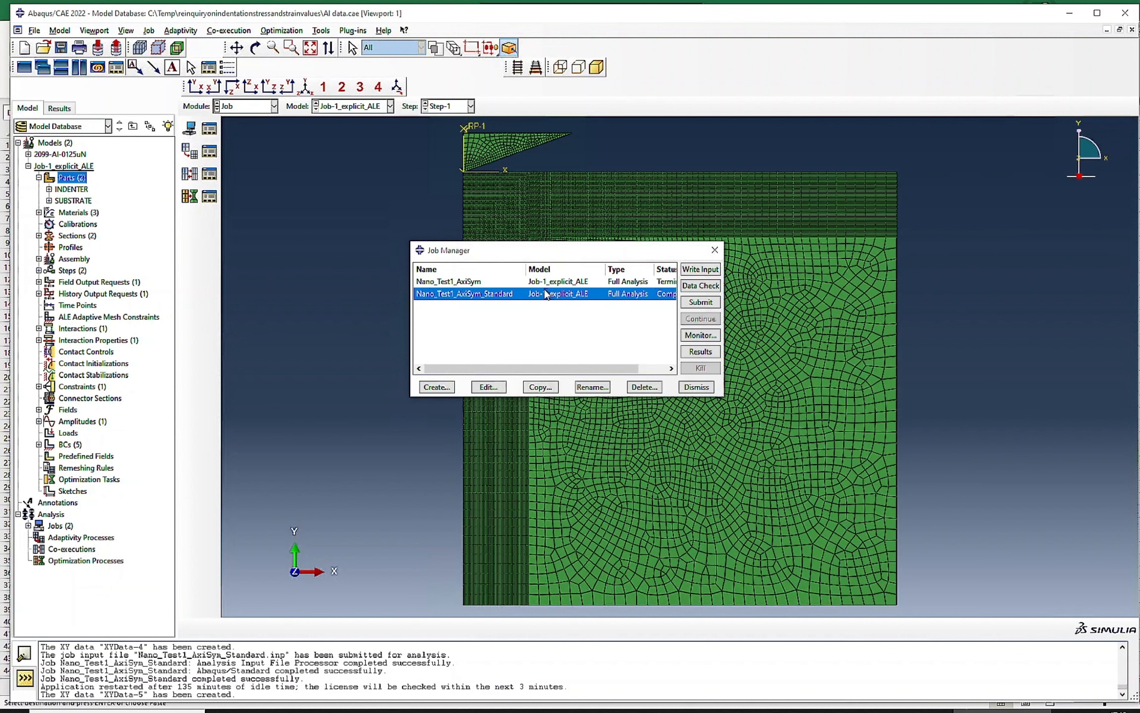
click(695, 303)
click(708, 147)
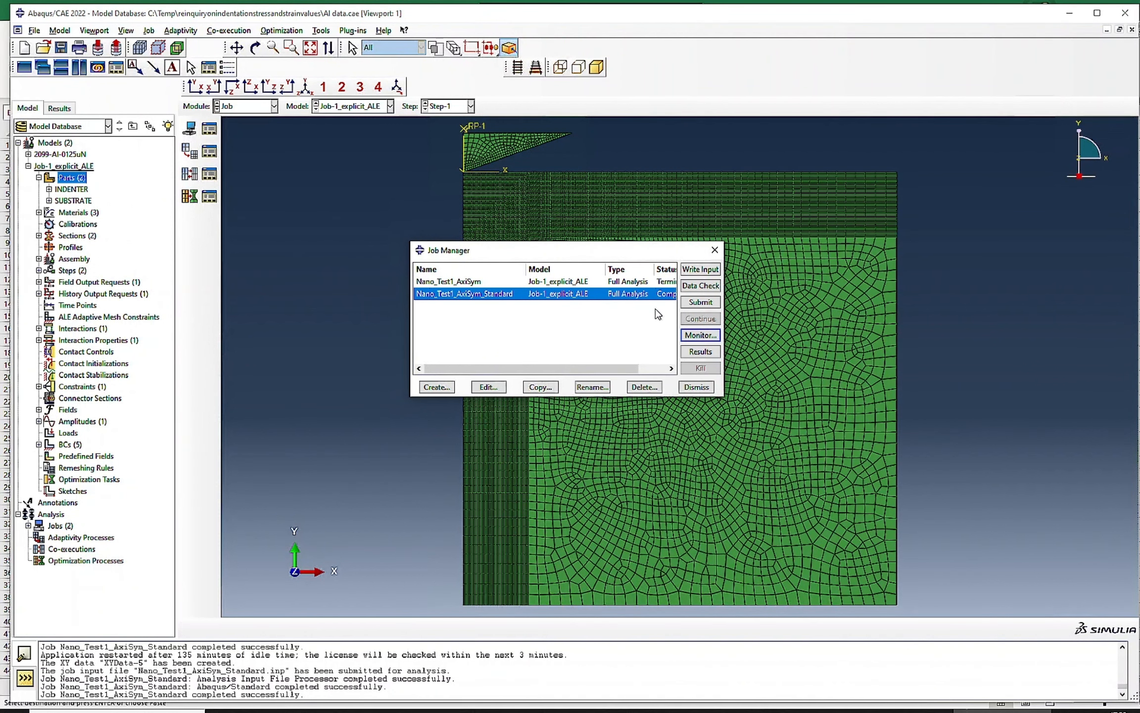
- Open the results of Nano_Test1_AxiSym_Standard and plot Experimental Data with XYData-1 through XYData-5
click(701, 352)
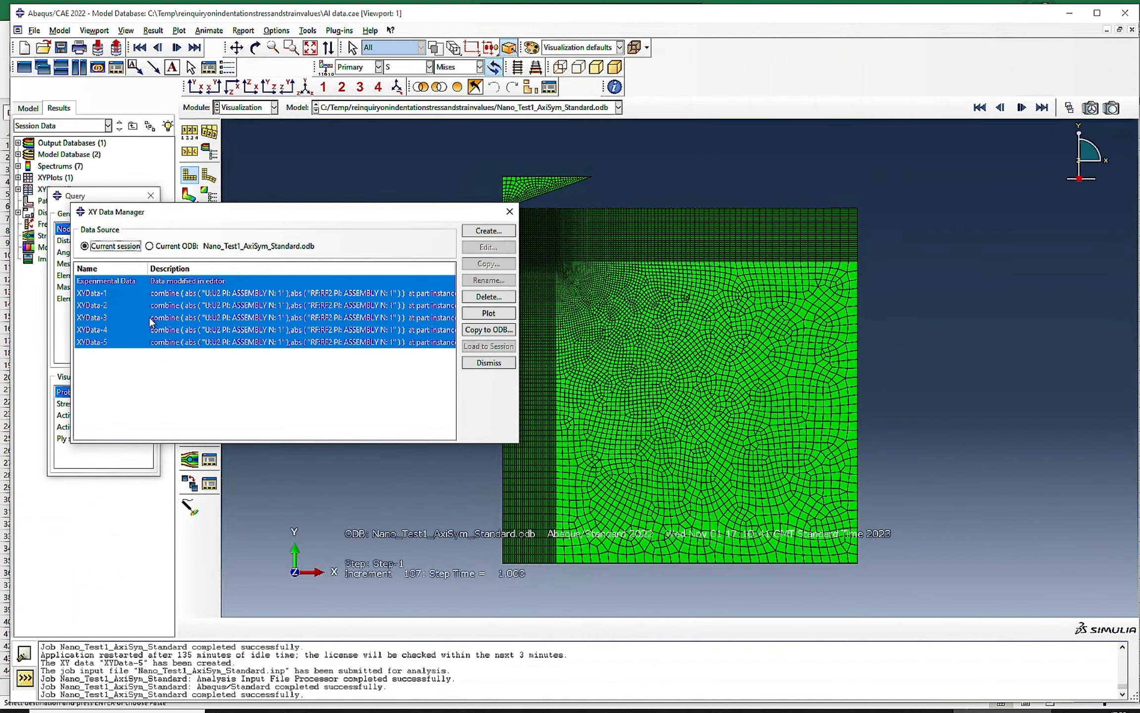
drag(276, 216, 865, 289)
click(1068, 388)
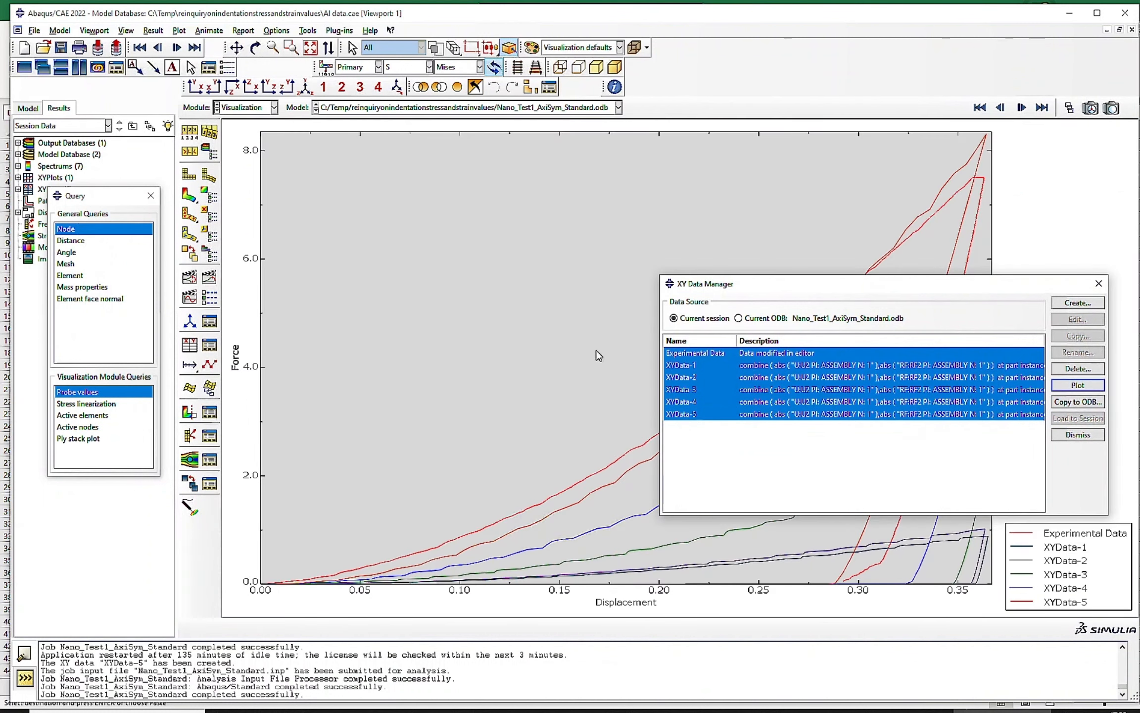
- Plot only Experimental Data and XYData-5 together and compare the two force-displacement curves
click(714, 354)
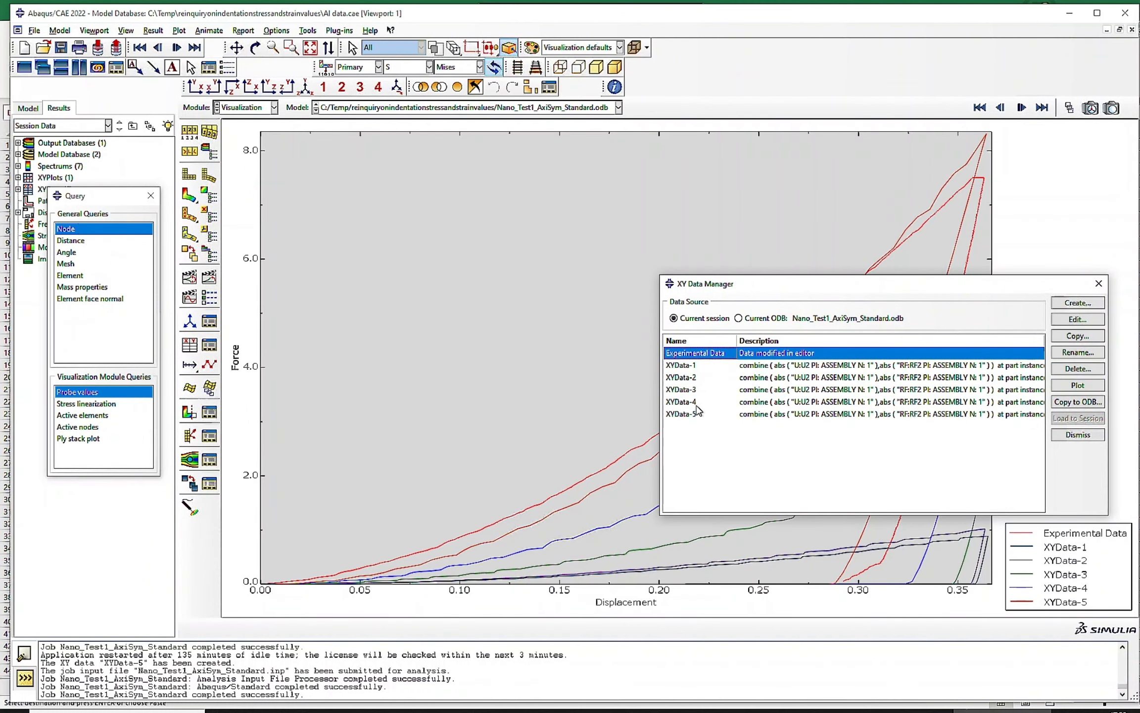
ctrl+click(695, 413)
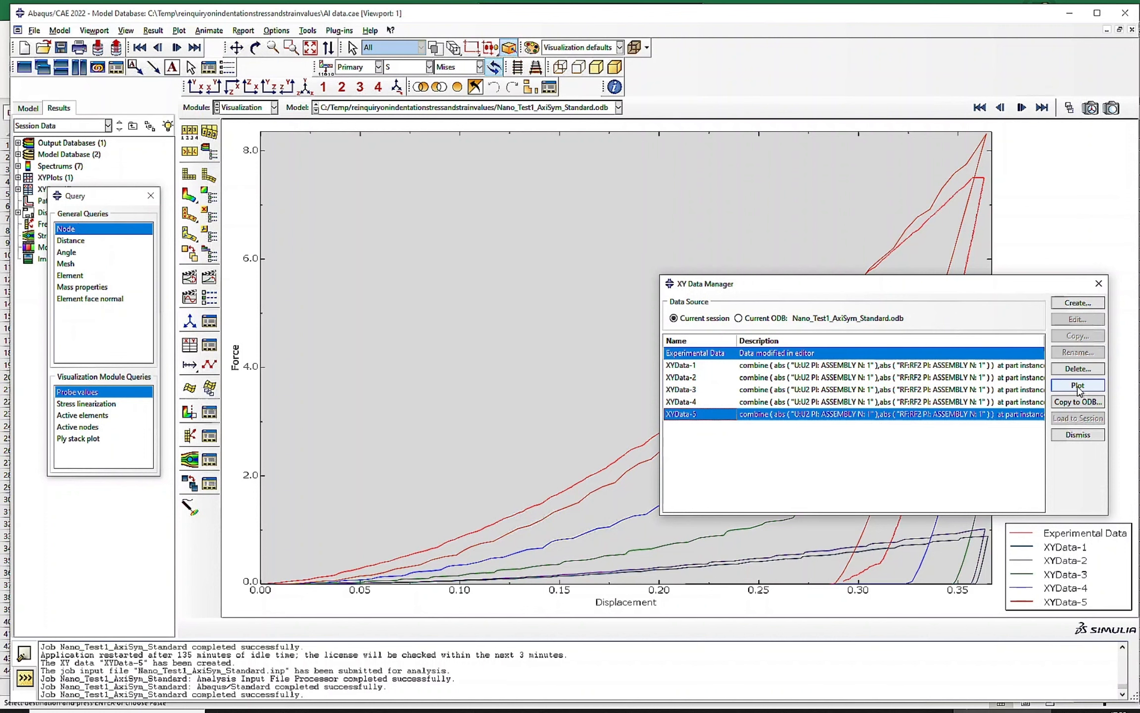
click(1079, 386)
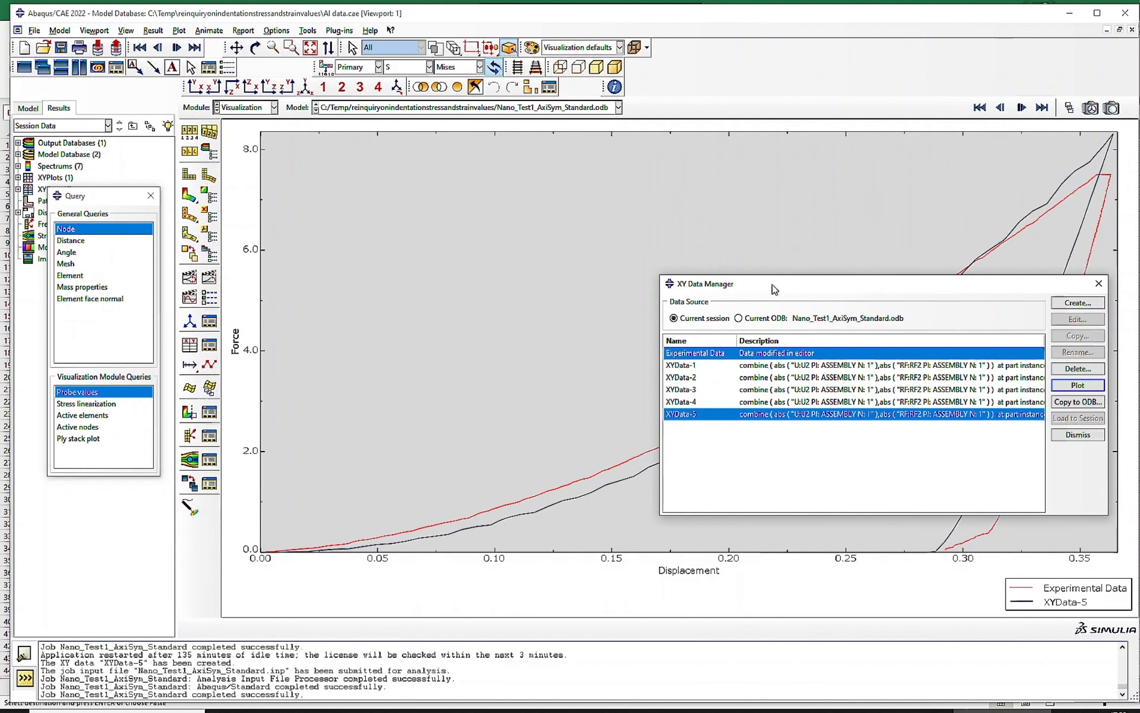
drag(775, 289, 332, 162)
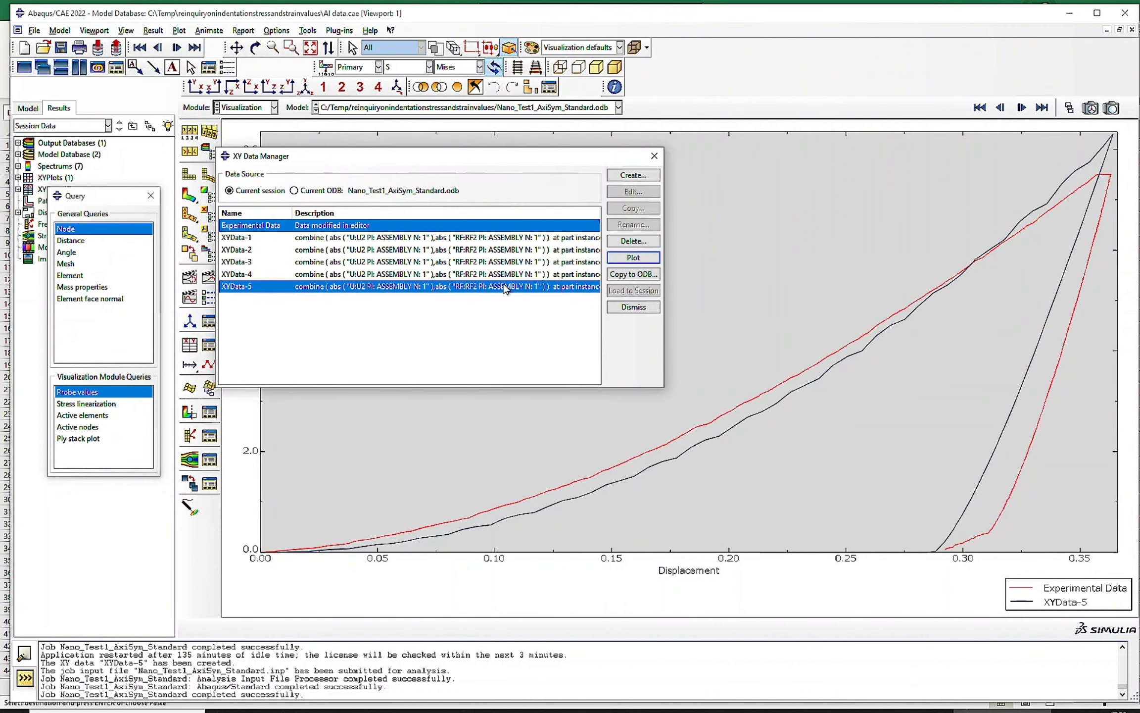
drag(574, 160, 945, 282)
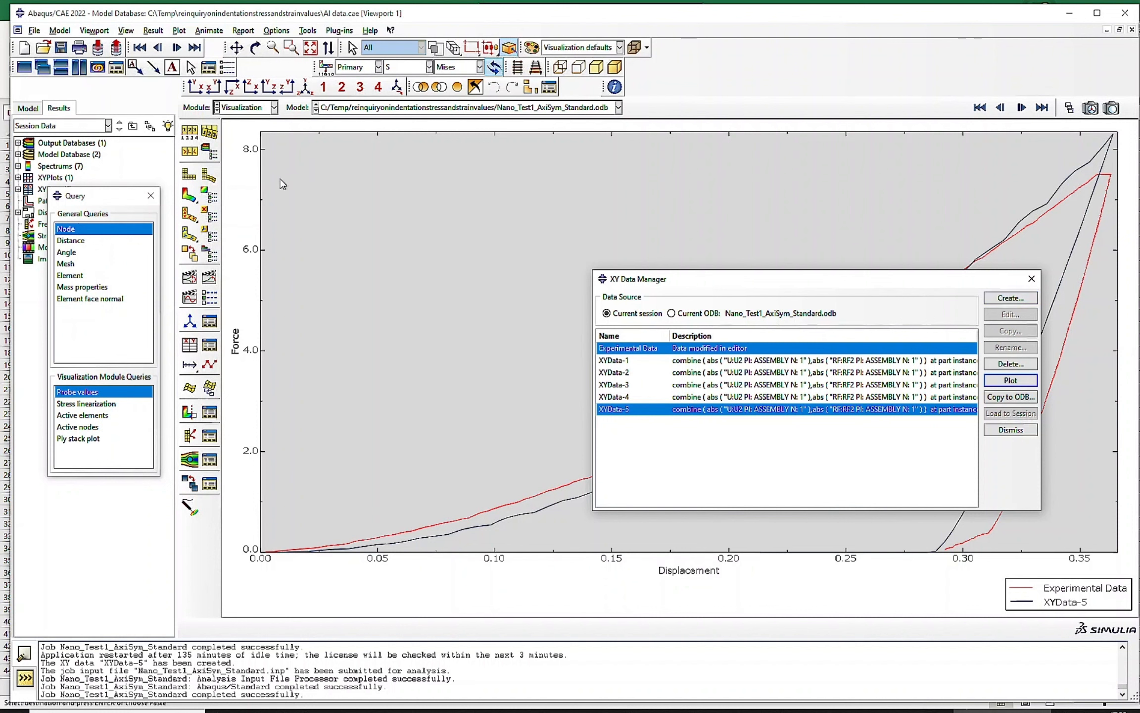
- Extract the U2 displacement and RF2 reaction force of node set RP from the ODB field output and save them as is
click(1010, 298)
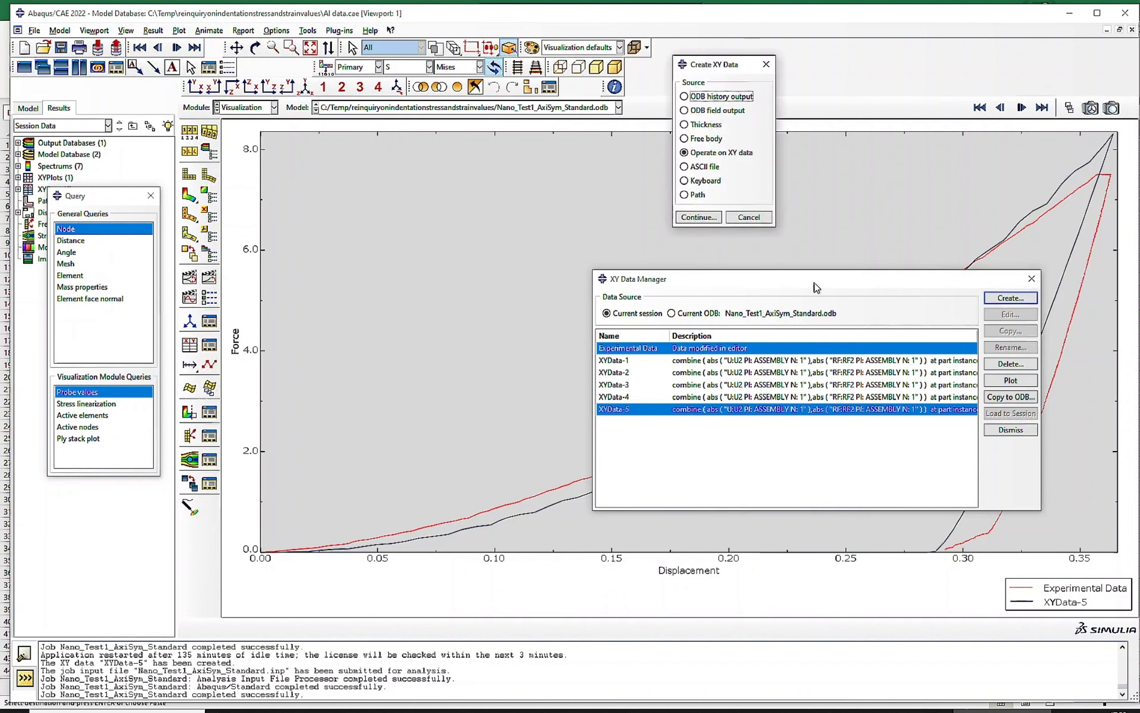
click(716, 111)
click(698, 216)
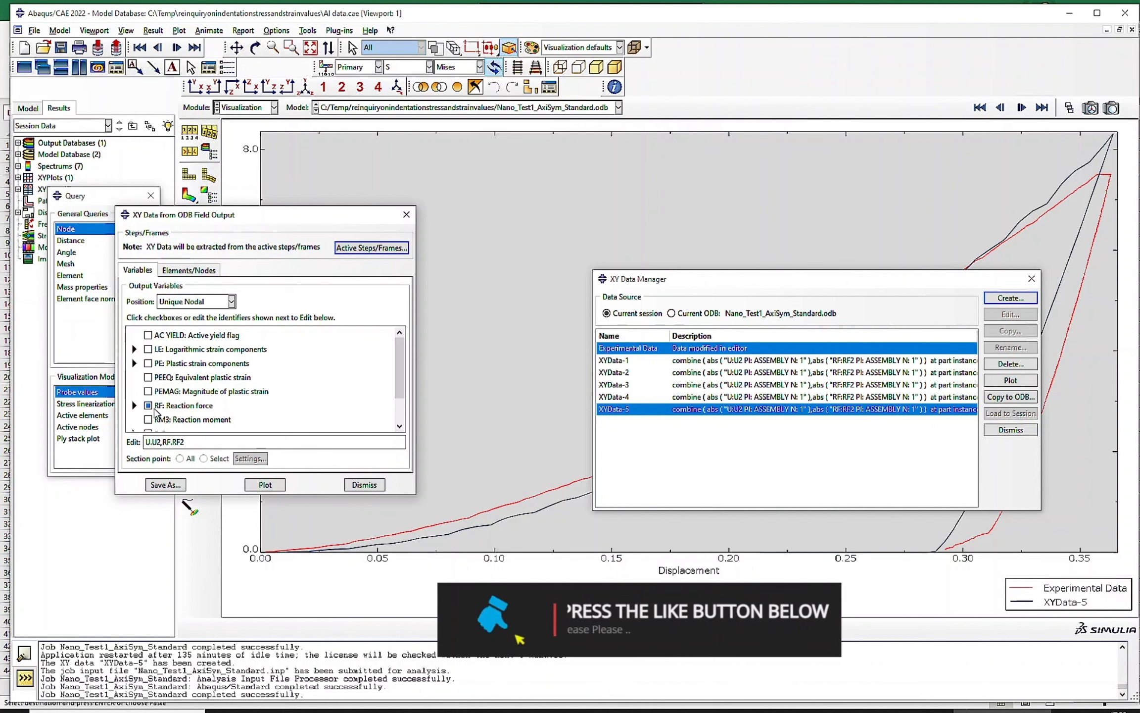
scroll(168, 422, down, 3)
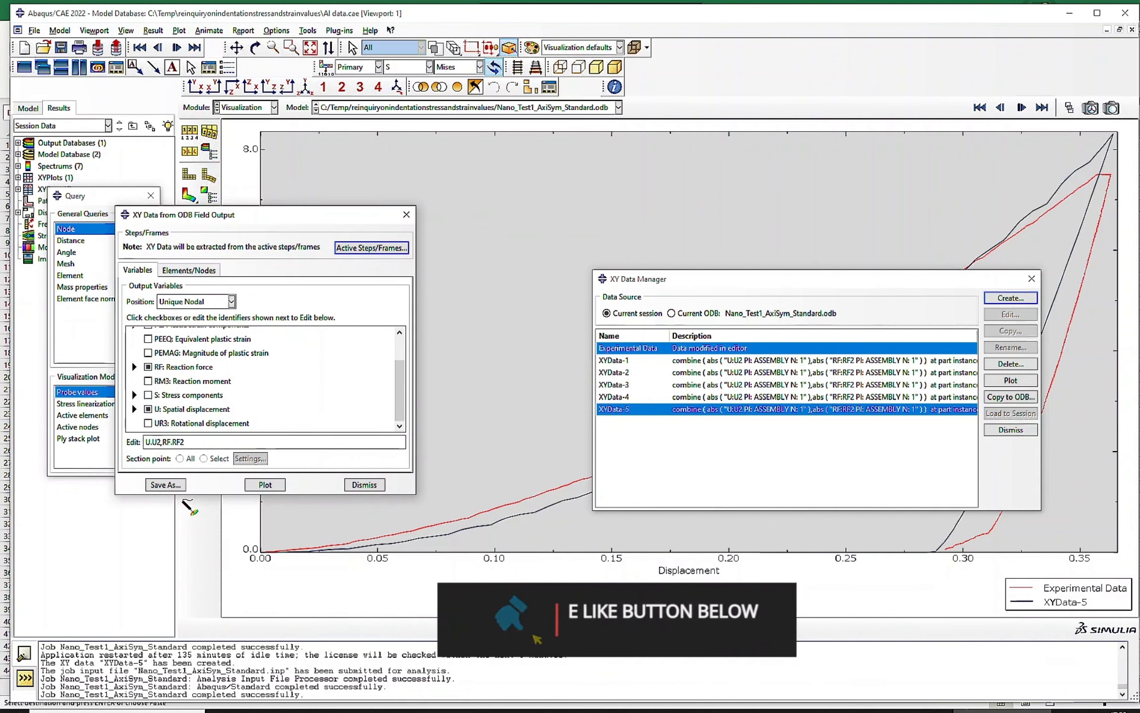
click(188, 269)
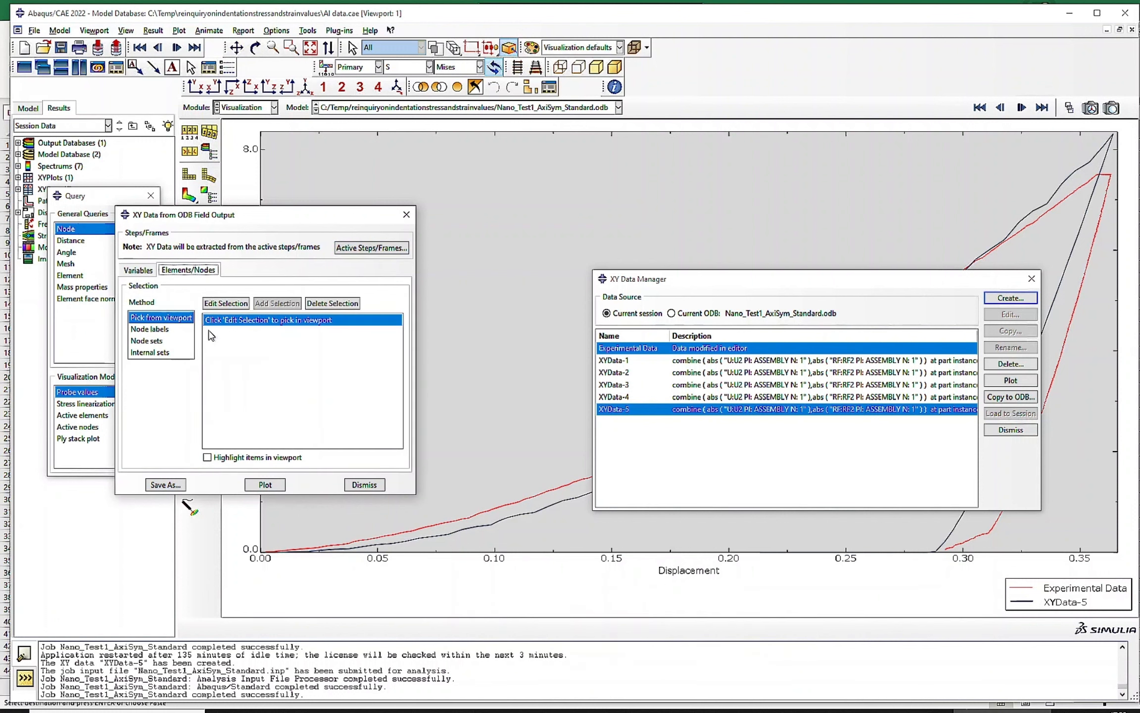
click(155, 341)
click(230, 323)
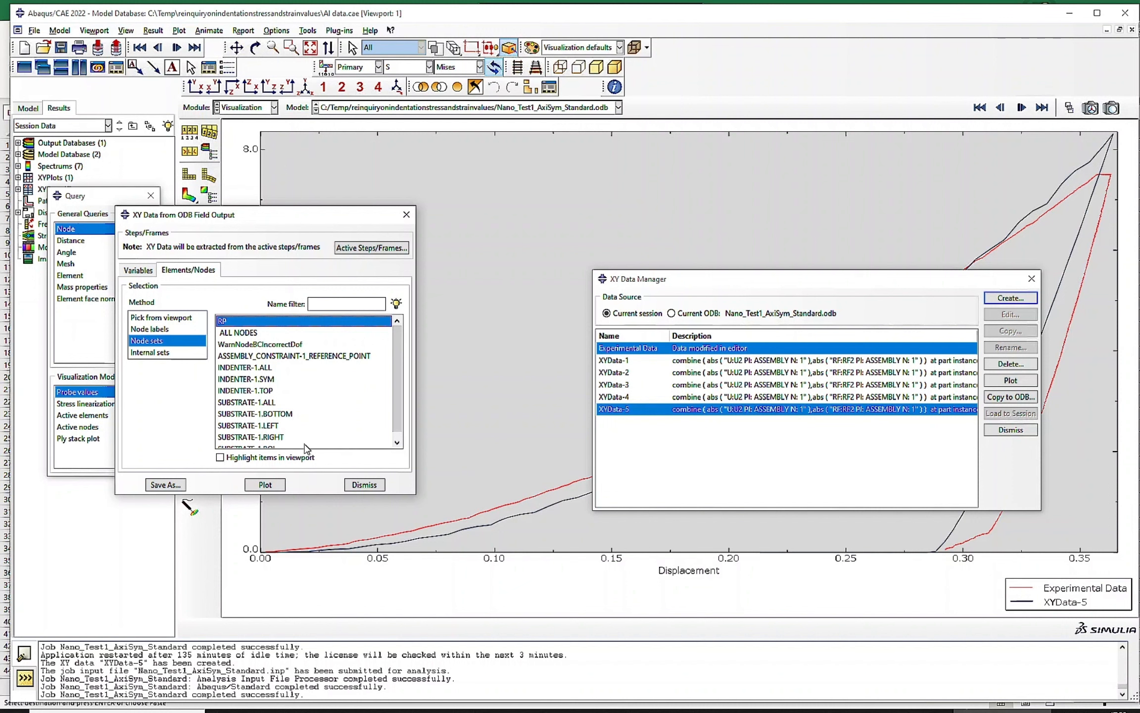
click(165, 485)
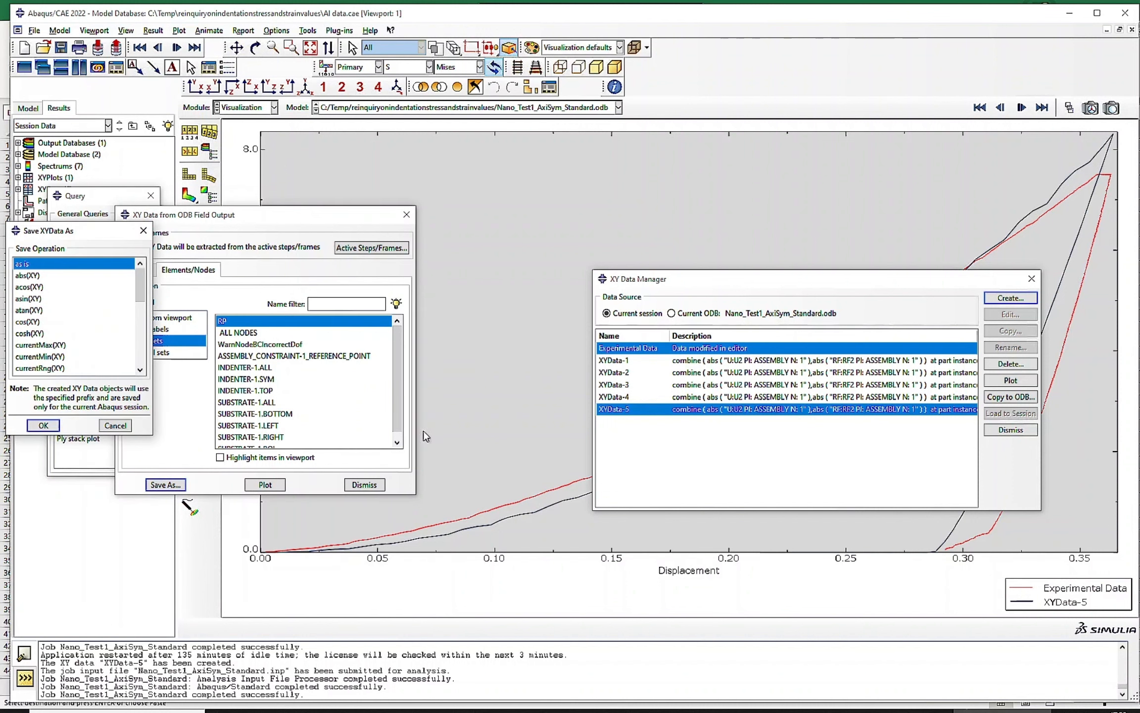
key(Return)
click(365, 484)
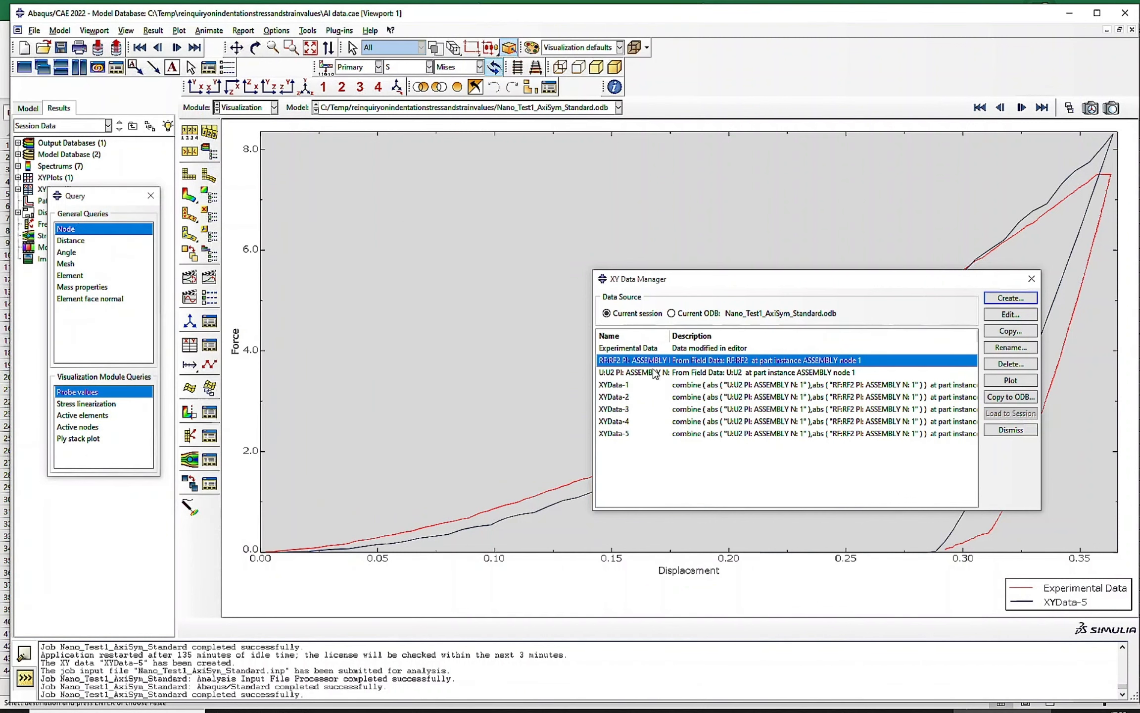
- Combine the absolute U2 displacement with the absolute RF2 reaction force and save the result as a new XY data curve
click(1011, 298)
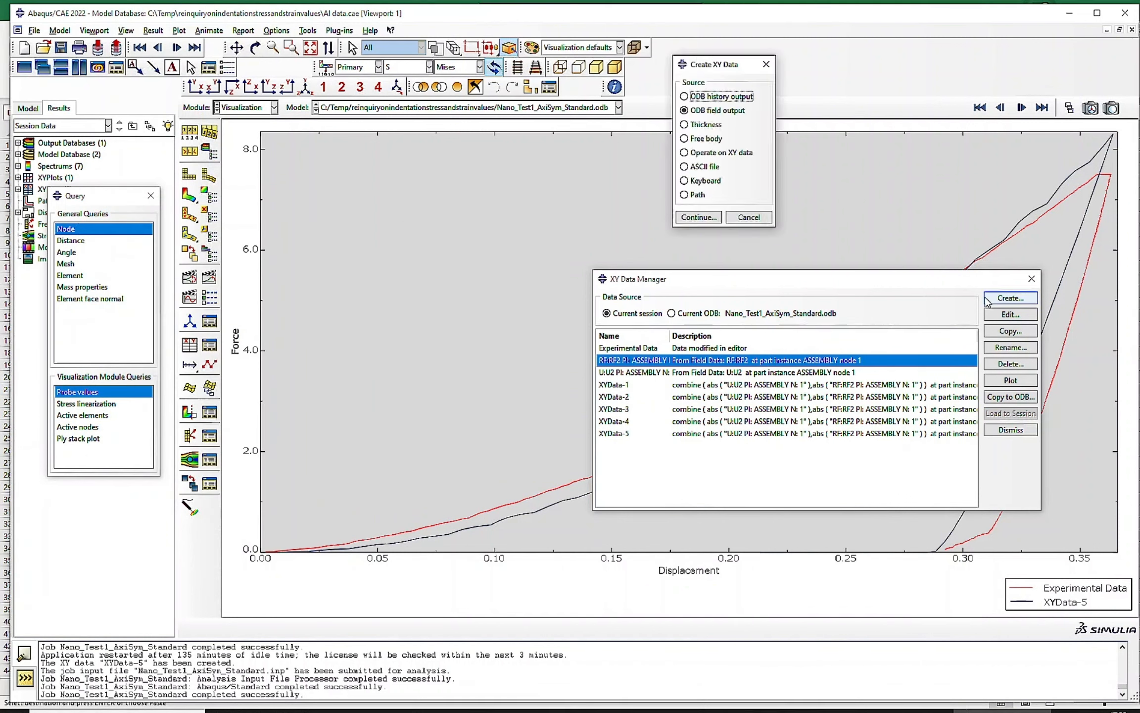
click(717, 154)
click(696, 220)
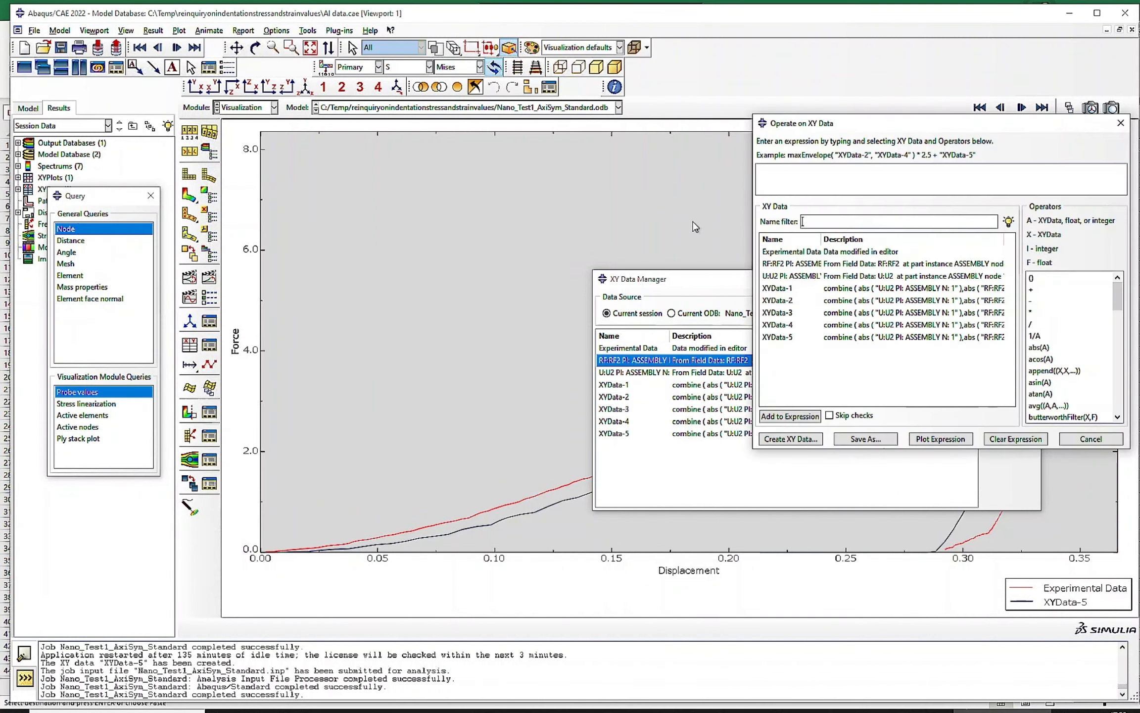
scroll(1048, 407, down, 1)
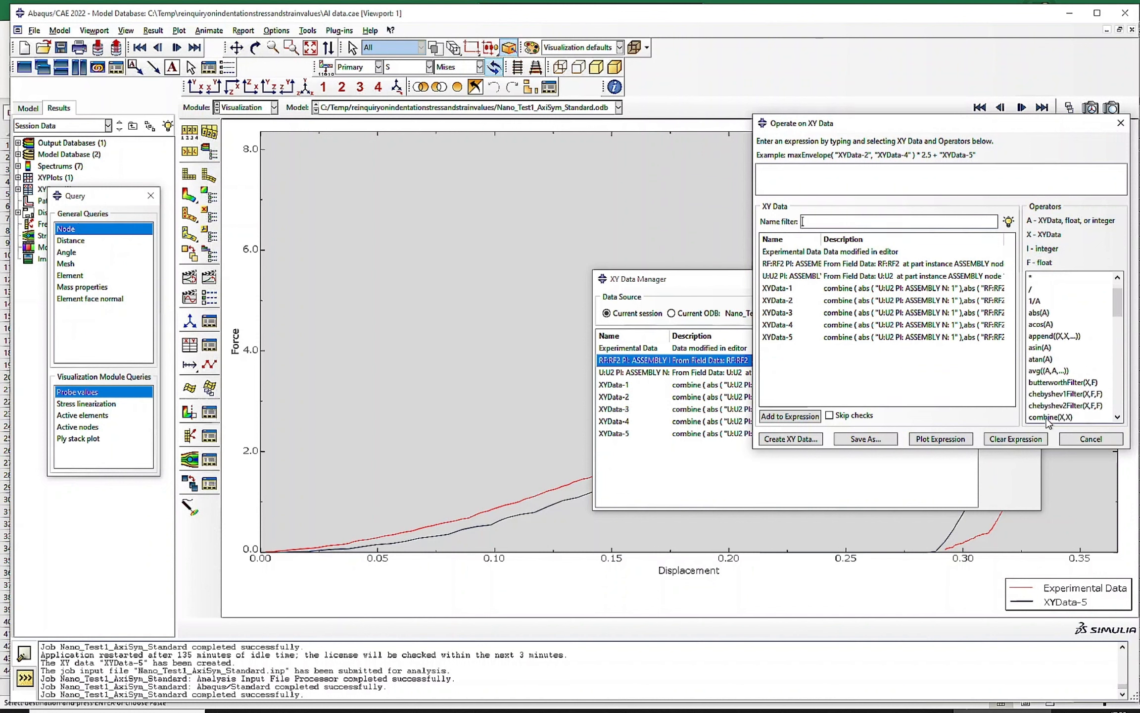
click(1050, 416)
click(1038, 312)
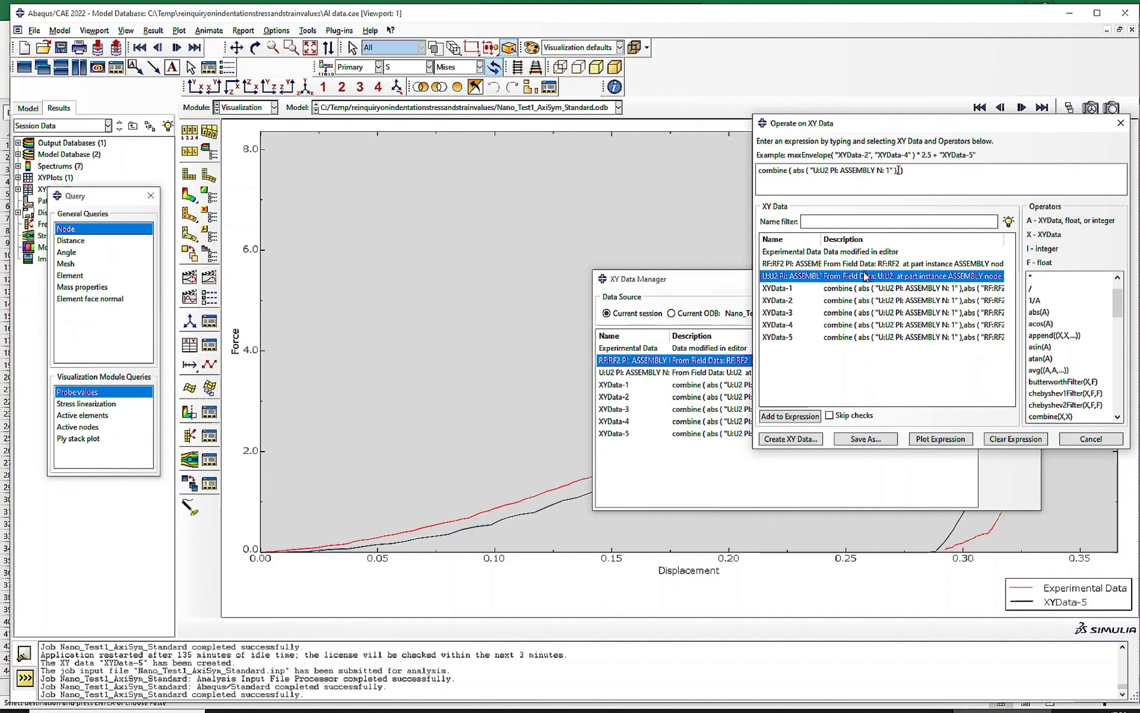
click(1039, 313)
click(782, 265)
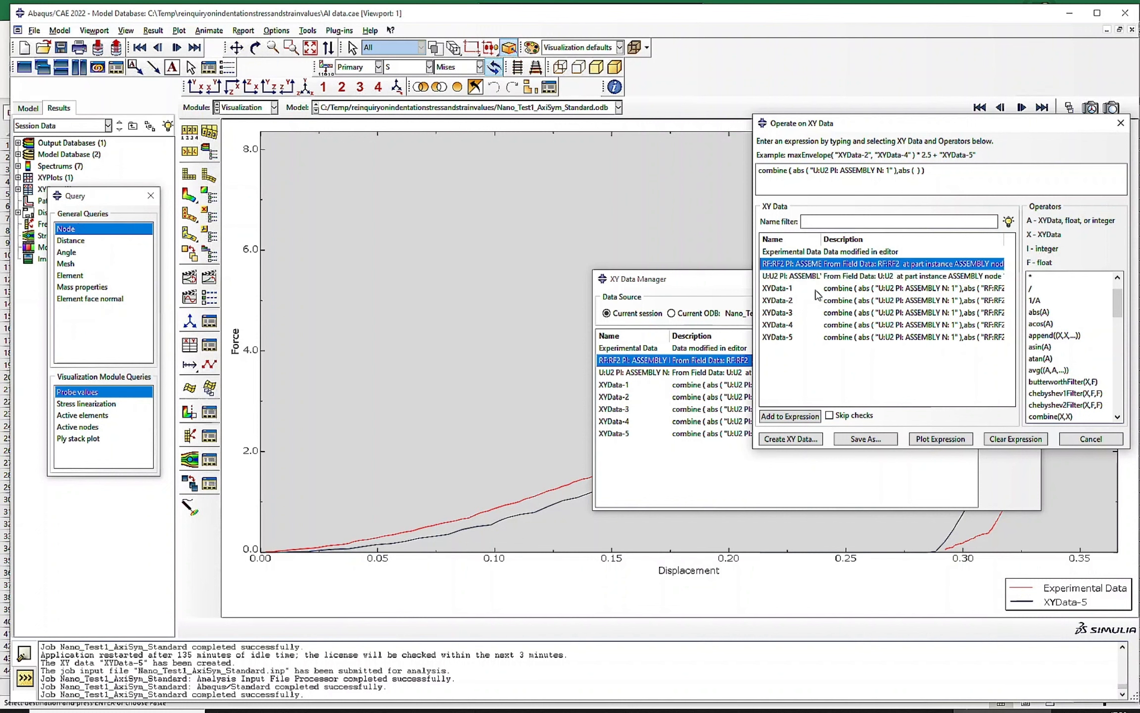
double_click(812, 264)
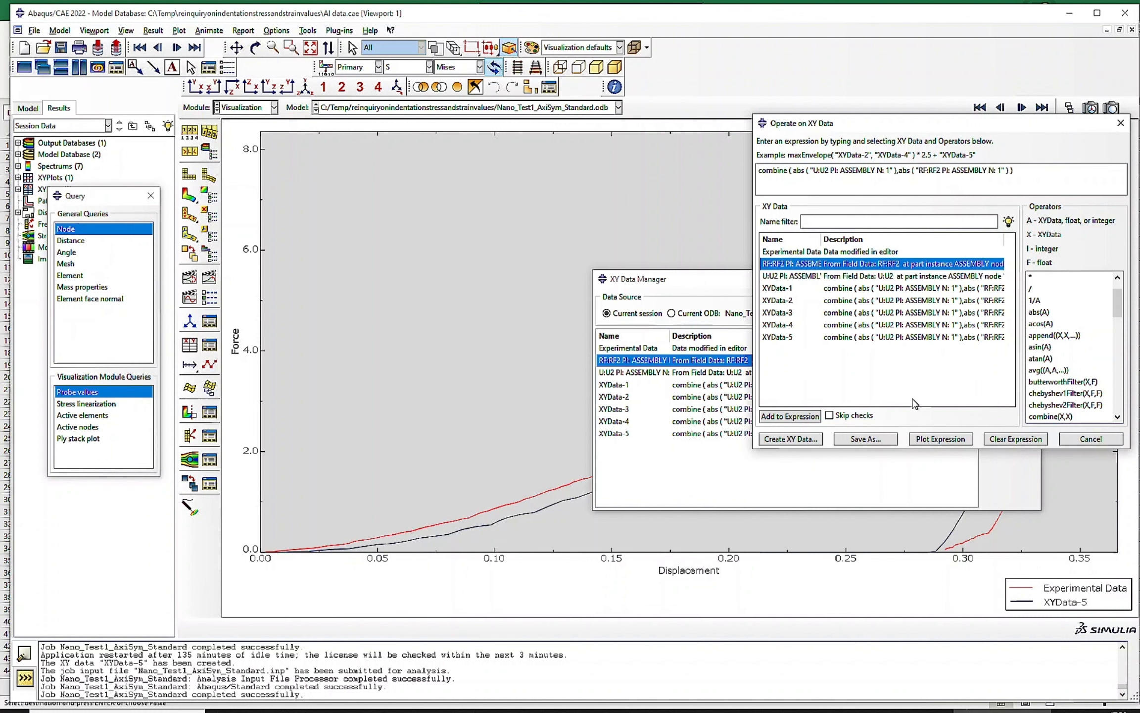
click(862, 442)
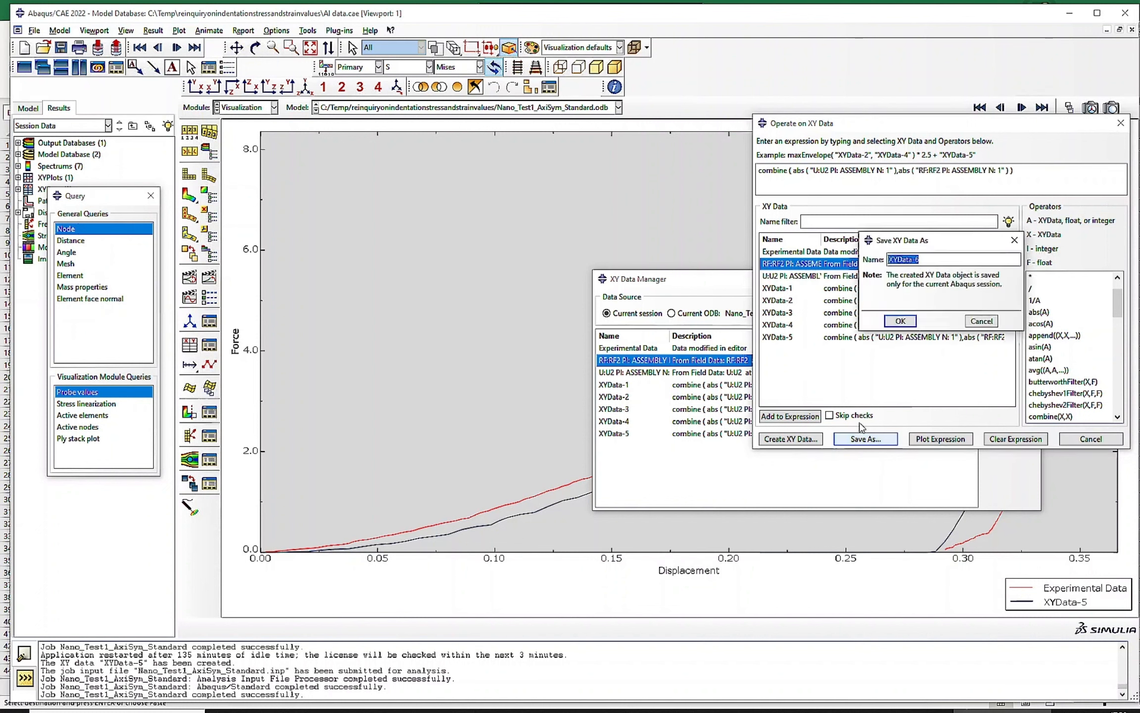
click(898, 324)
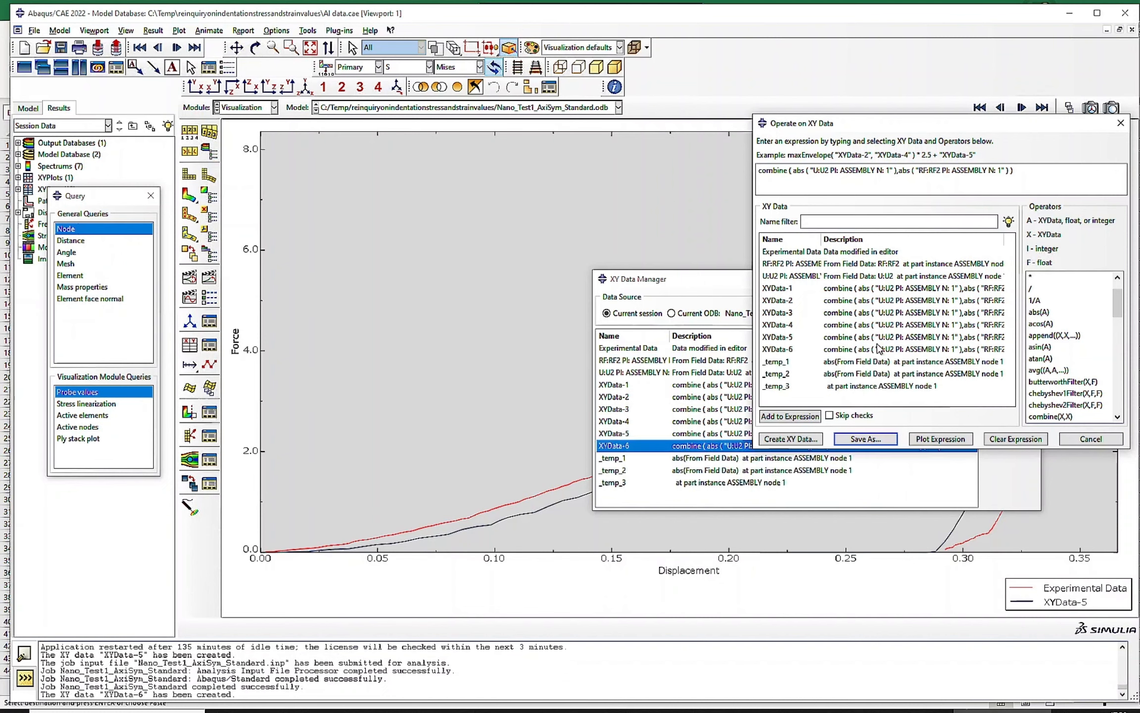
click(1087, 445)
- Plot XYData-6 and add XYData-5 and Experimental Data to the same plot for comparison
click(1010, 380)
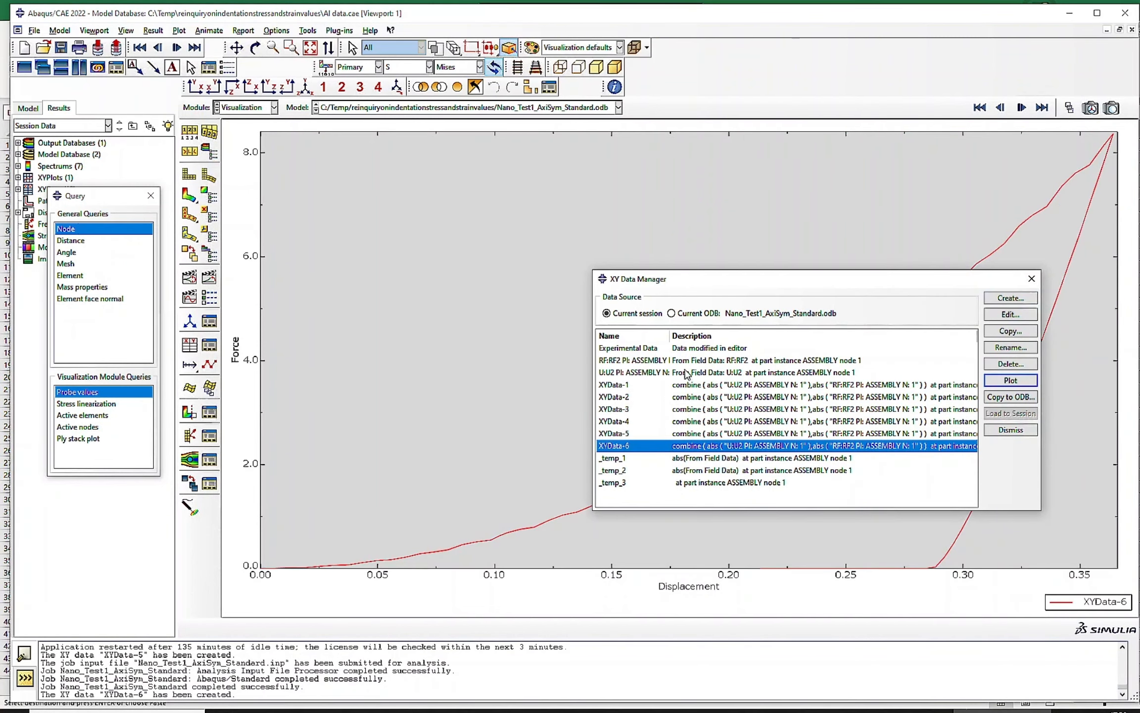
drag(737, 285, 302, 157)
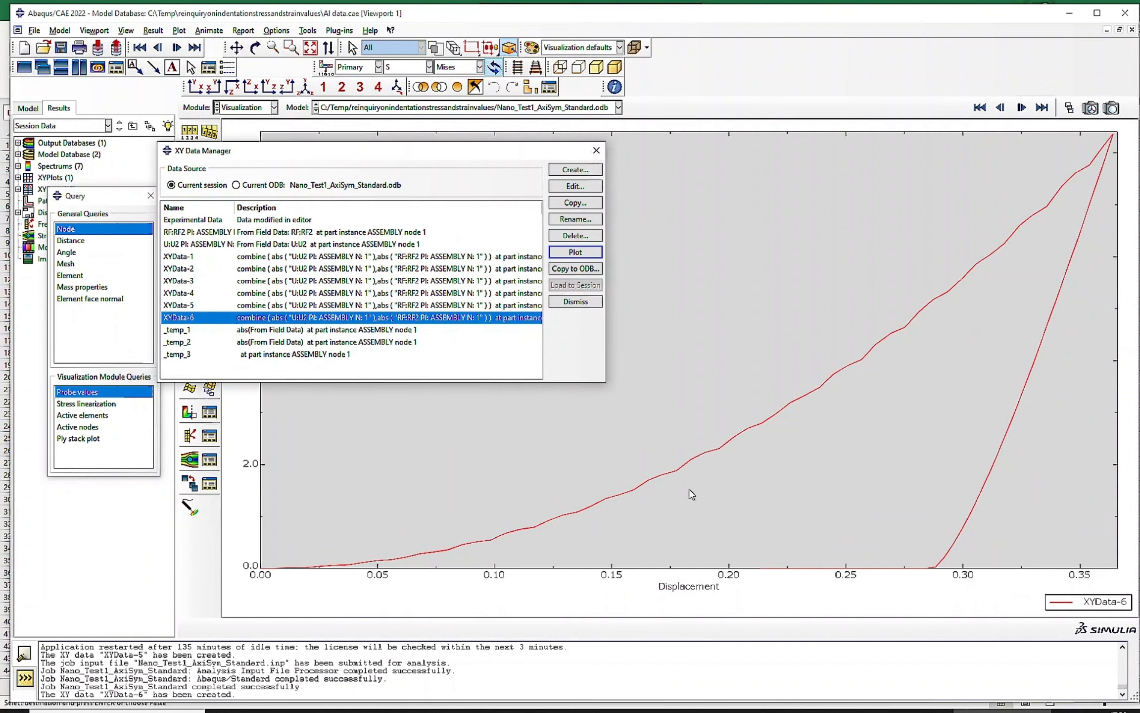
click(705, 454)
ctrl+click(201, 305)
click(574, 253)
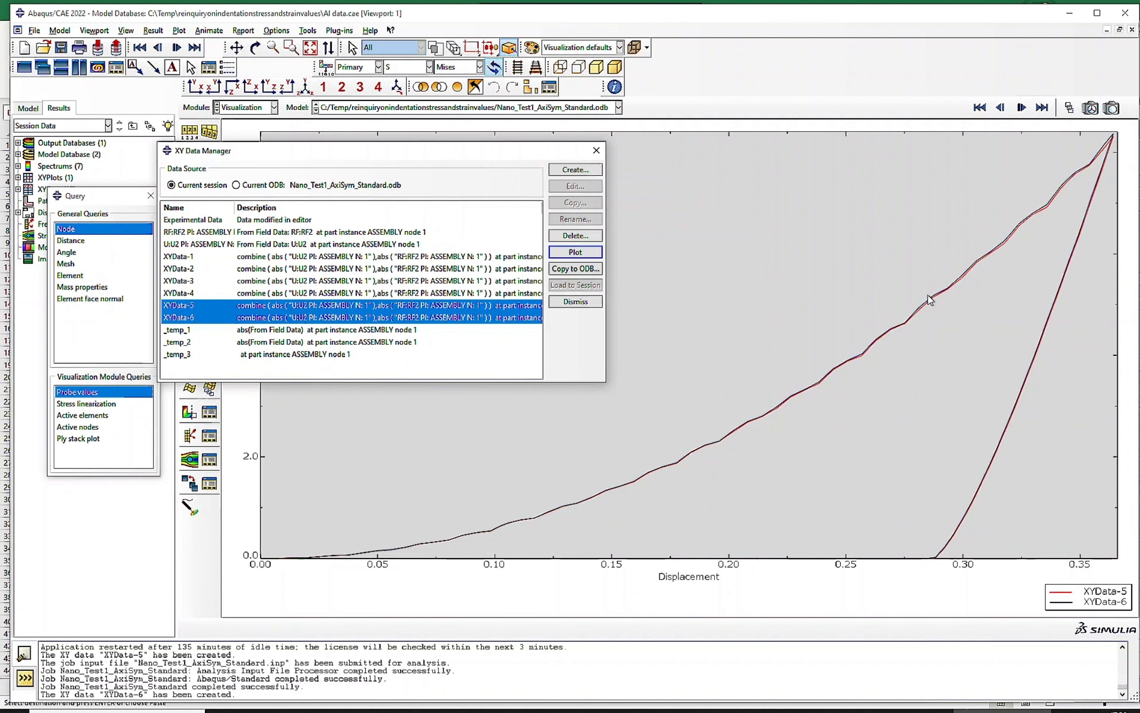
ctrl+click(194, 221)
click(574, 252)
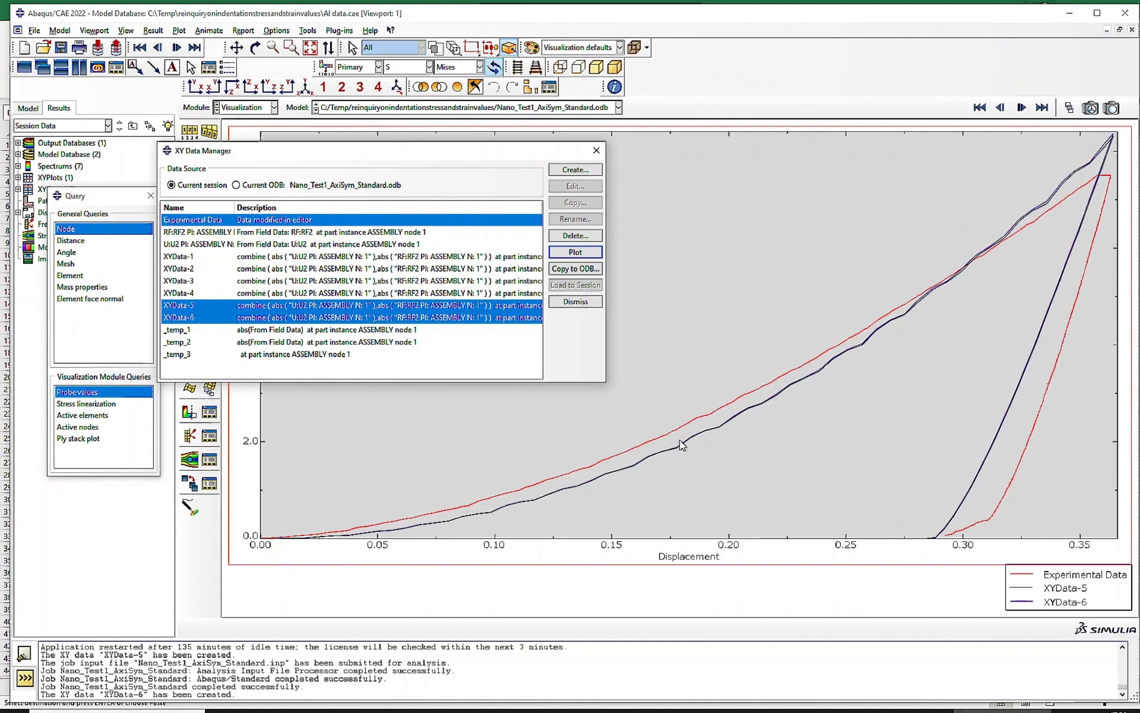
- In the Property module, set the Elastic Young's modulus of the ALUMINUM material to 68 and close the material manager
click(256, 107)
click(239, 133)
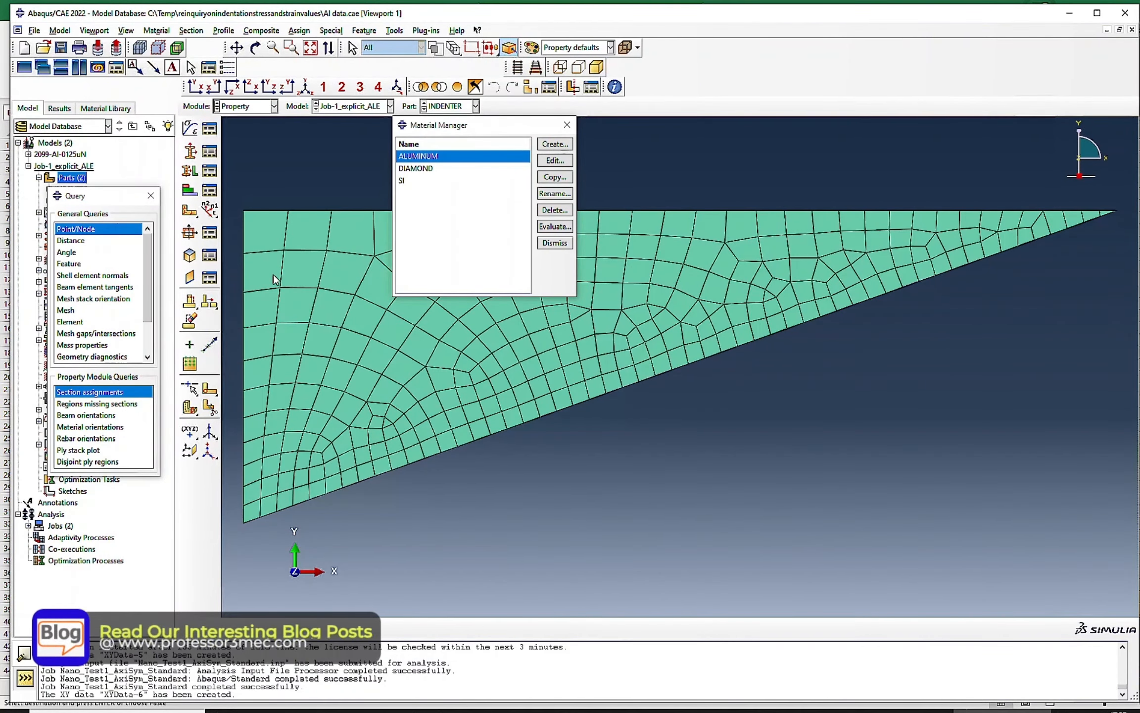
click(555, 161)
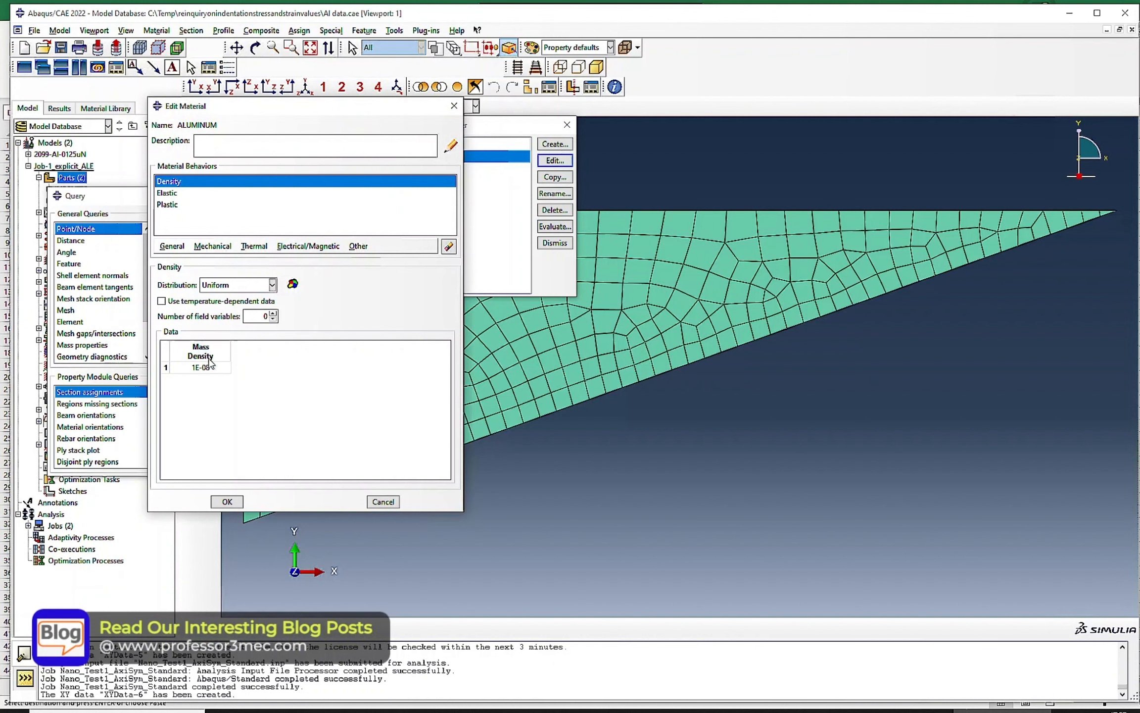
click(179, 193)
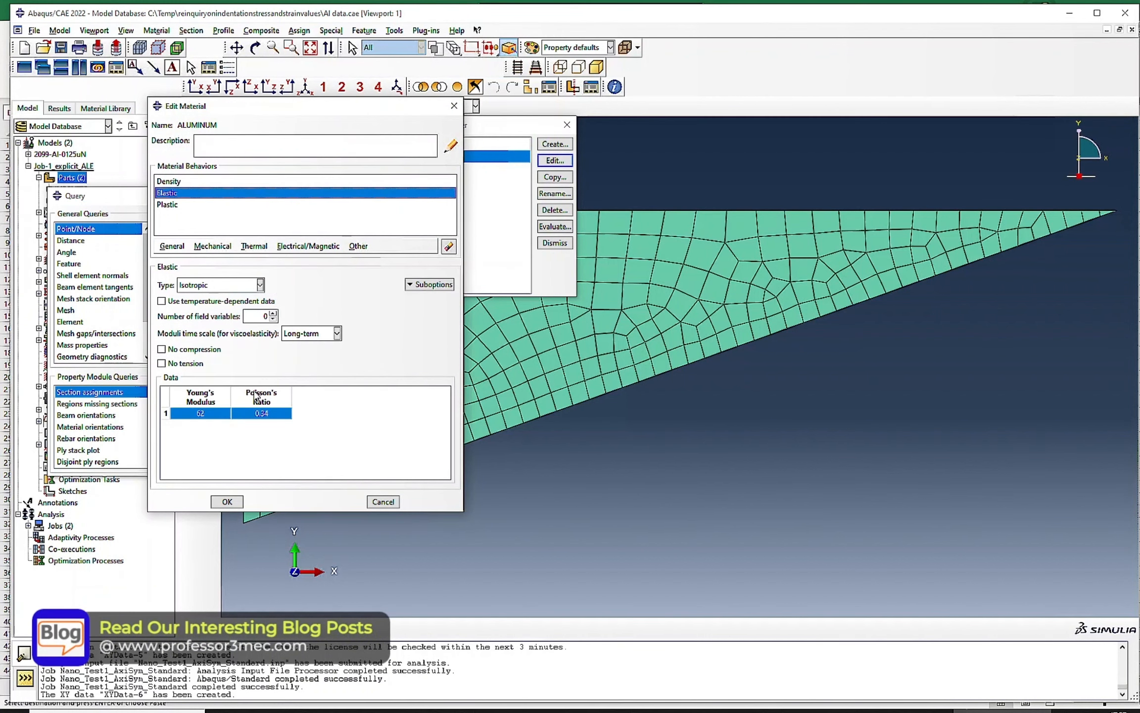
double_click(203, 413)
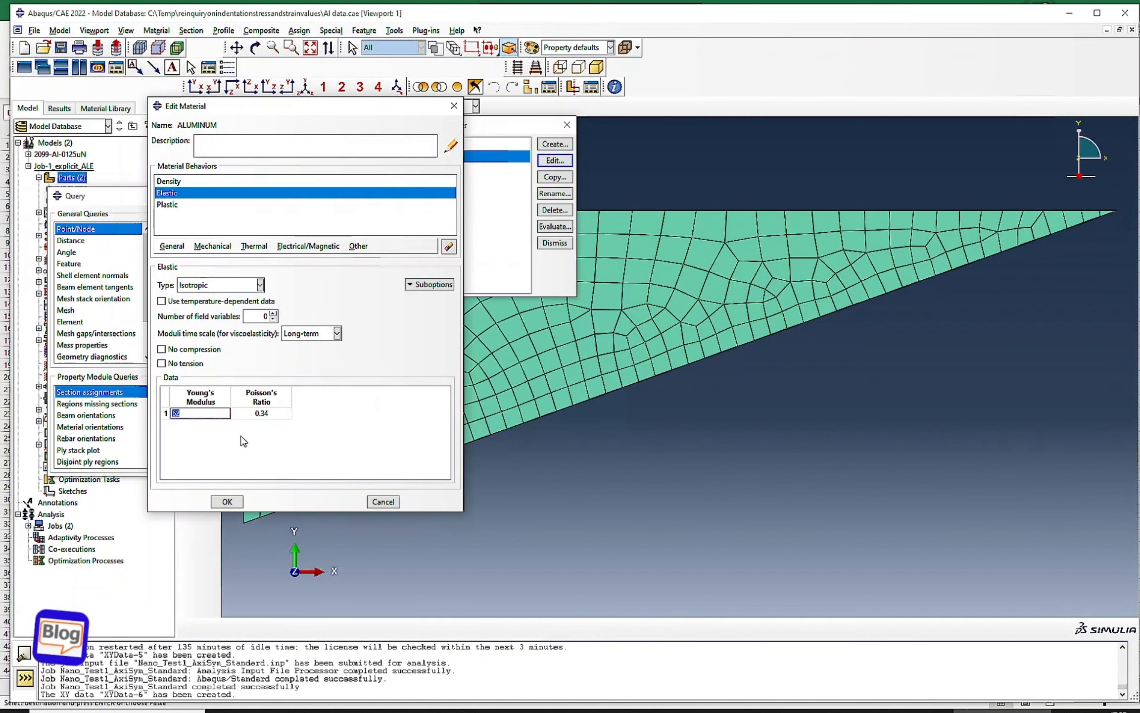
text(6)
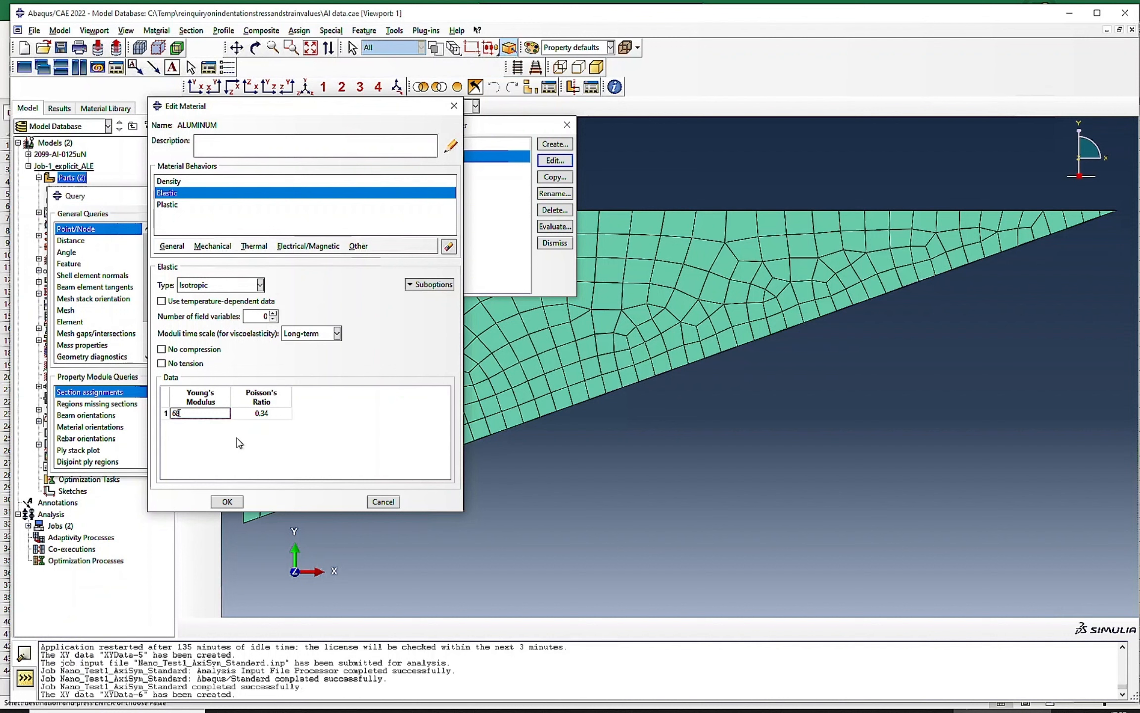
text(8)
click(227, 501)
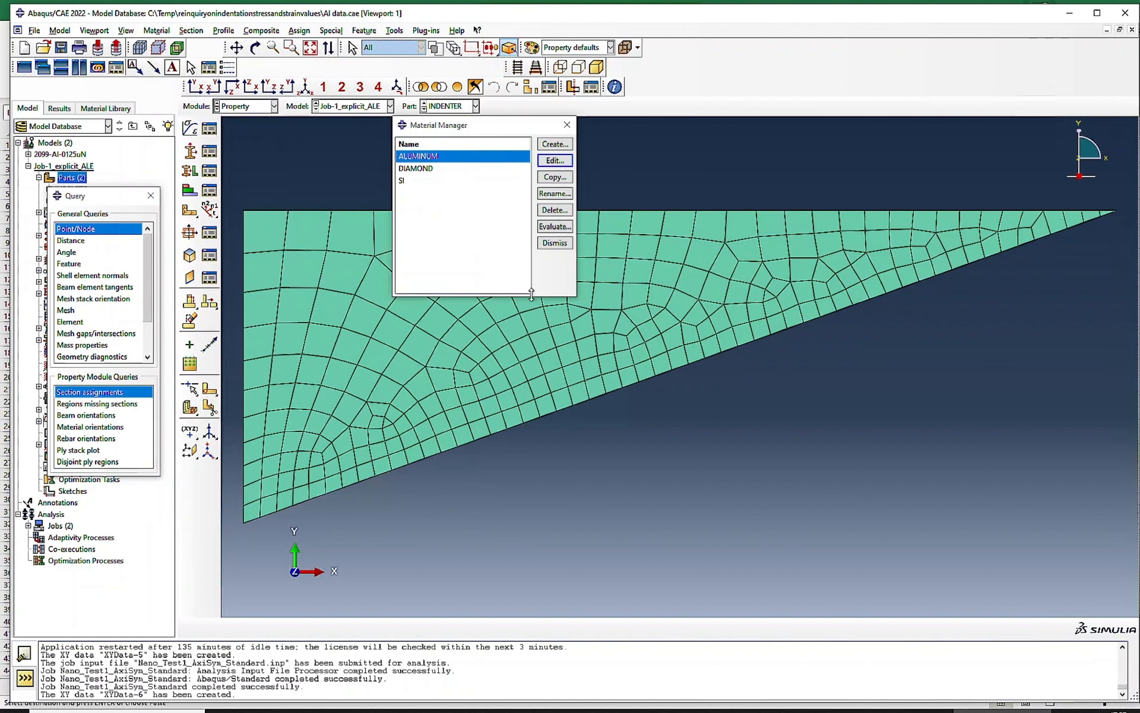
click(555, 243)
- Run the Nano_Test1_AxiSym_Standard job in the Job module with the updated material and close its monitor after the run
click(254, 106)
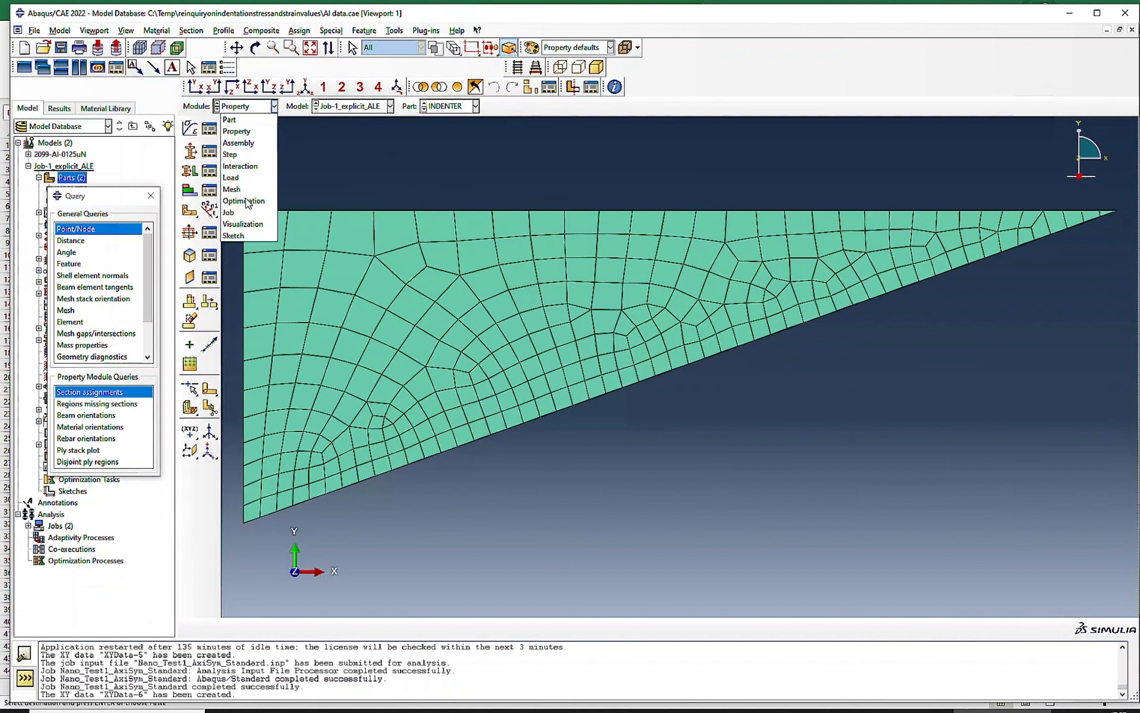
click(228, 212)
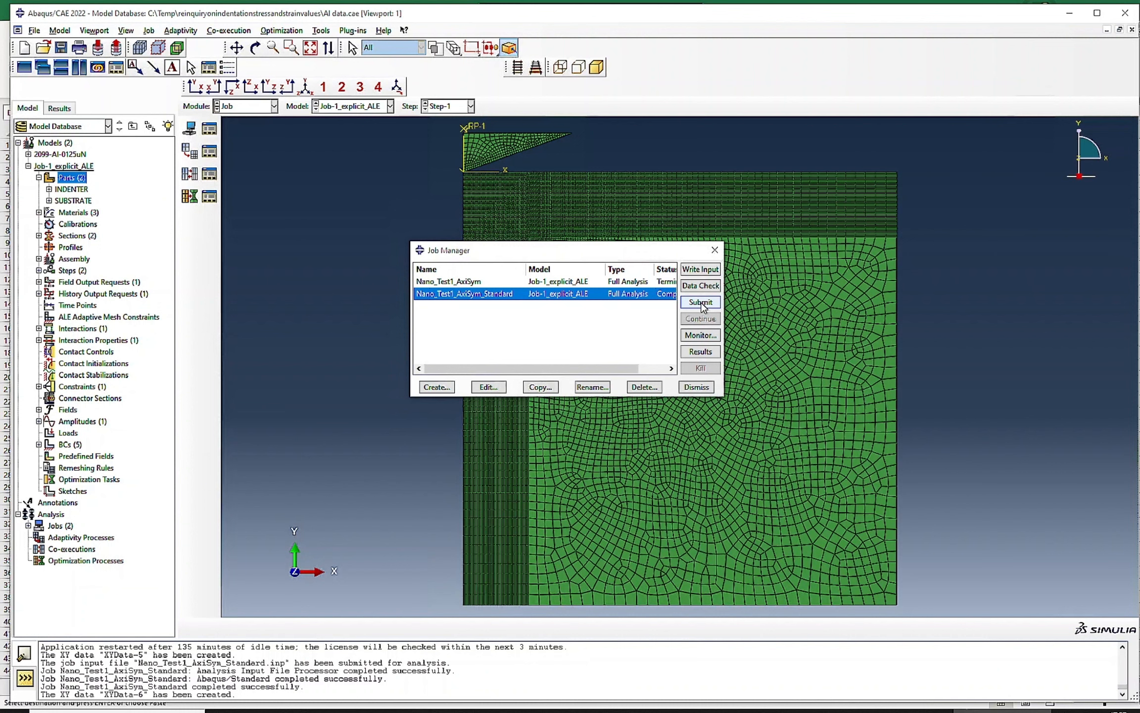
click(701, 301)
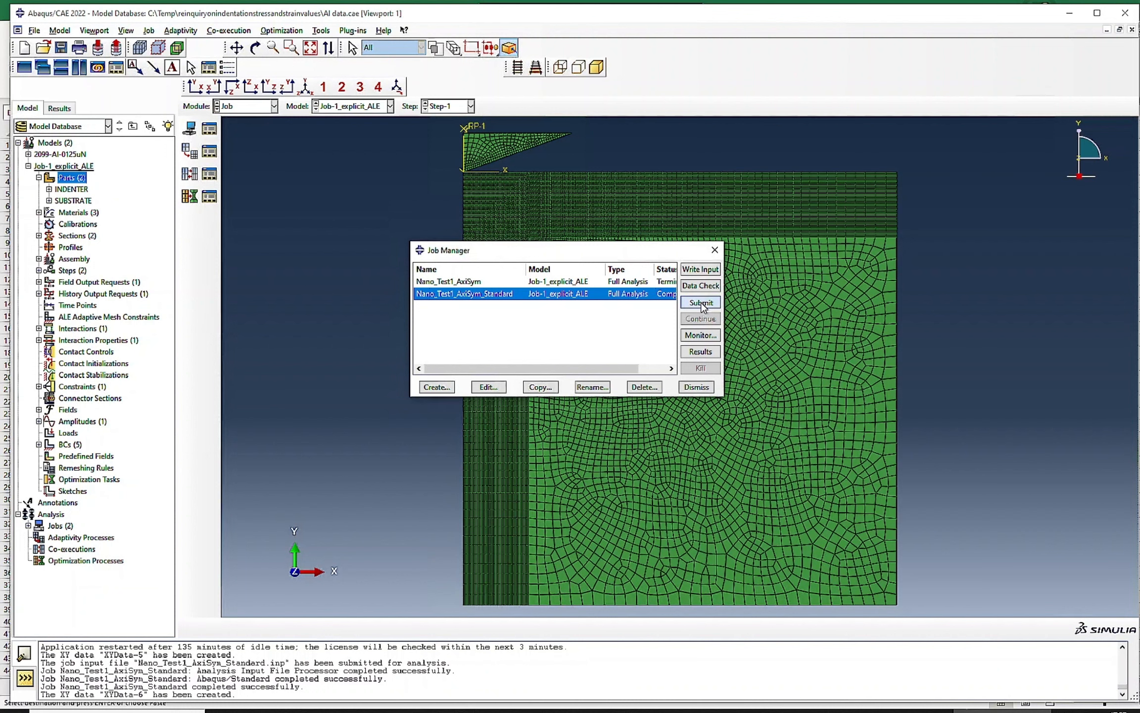
click(698, 145)
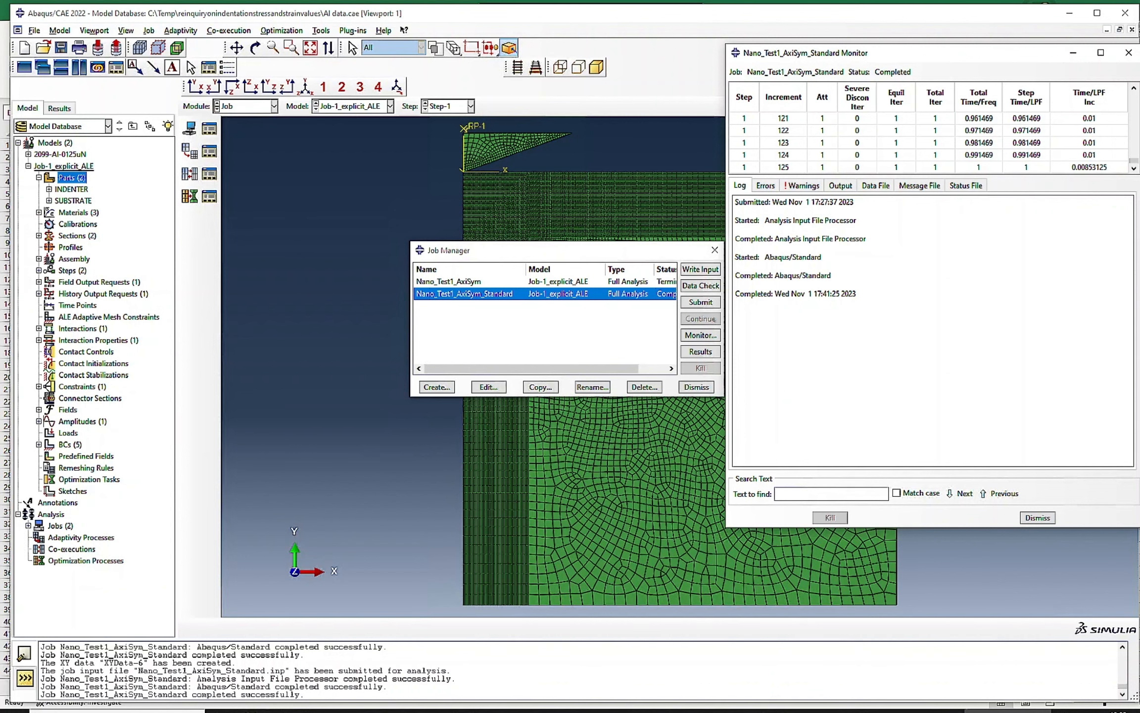
click(1038, 518)
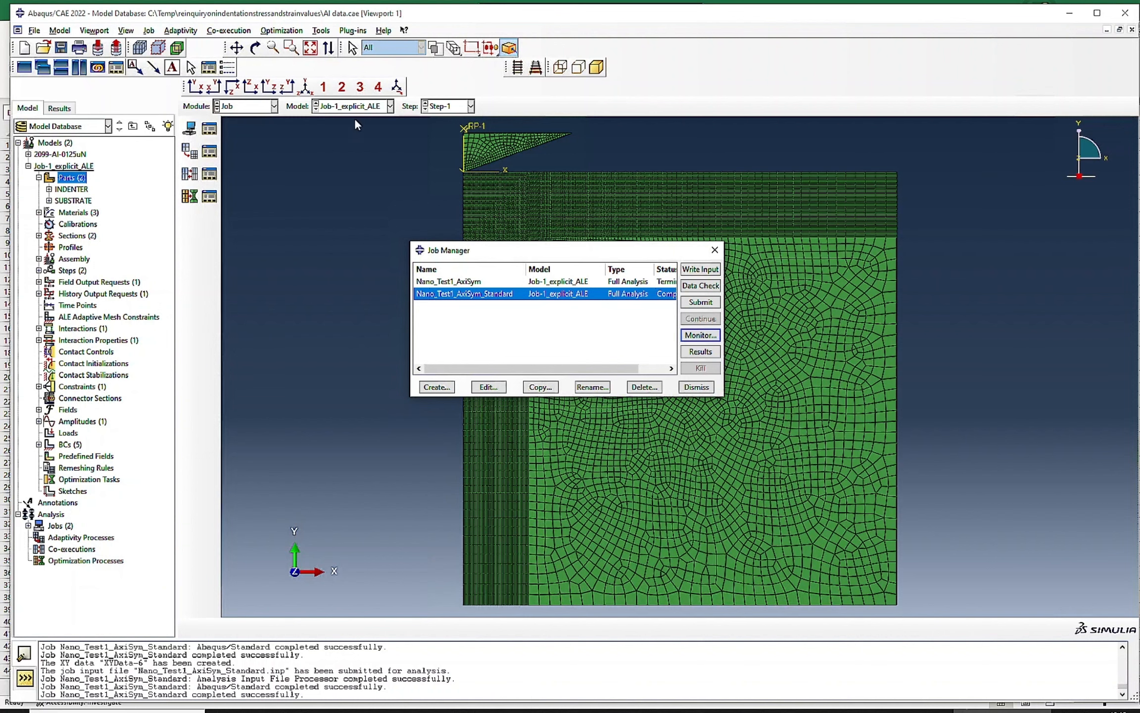
- In the Property module, review the ALUMINUM material's plastic and density definitions and close the editor without changes
click(242, 109)
click(237, 131)
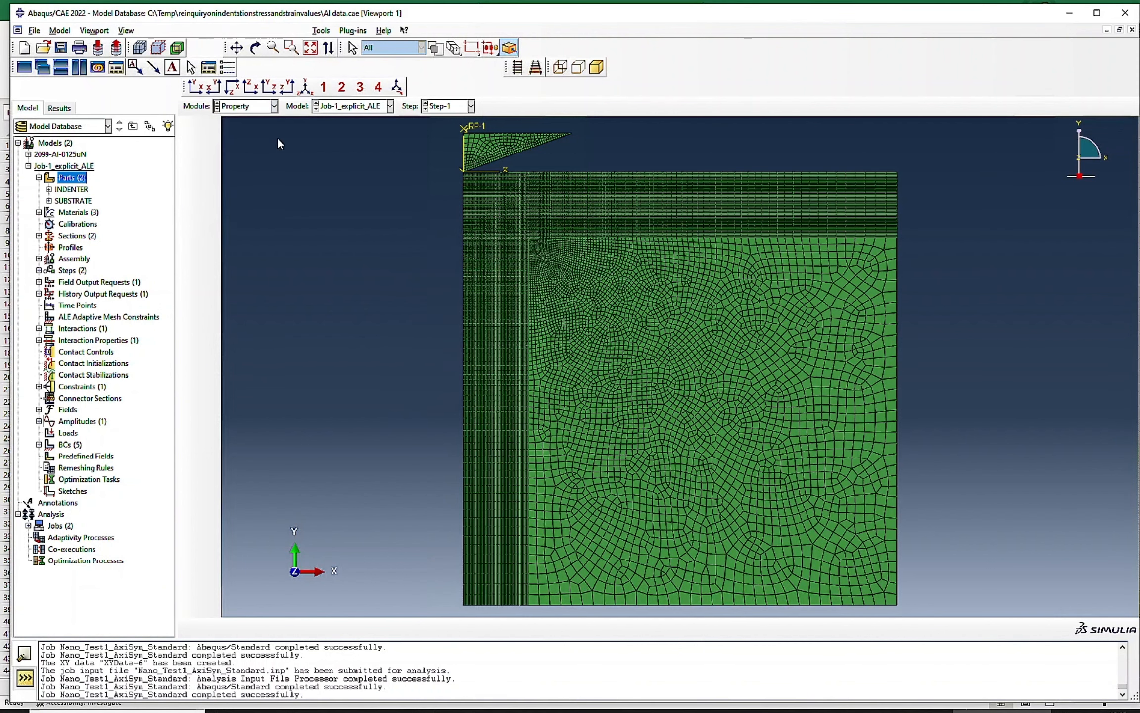
click(209, 129)
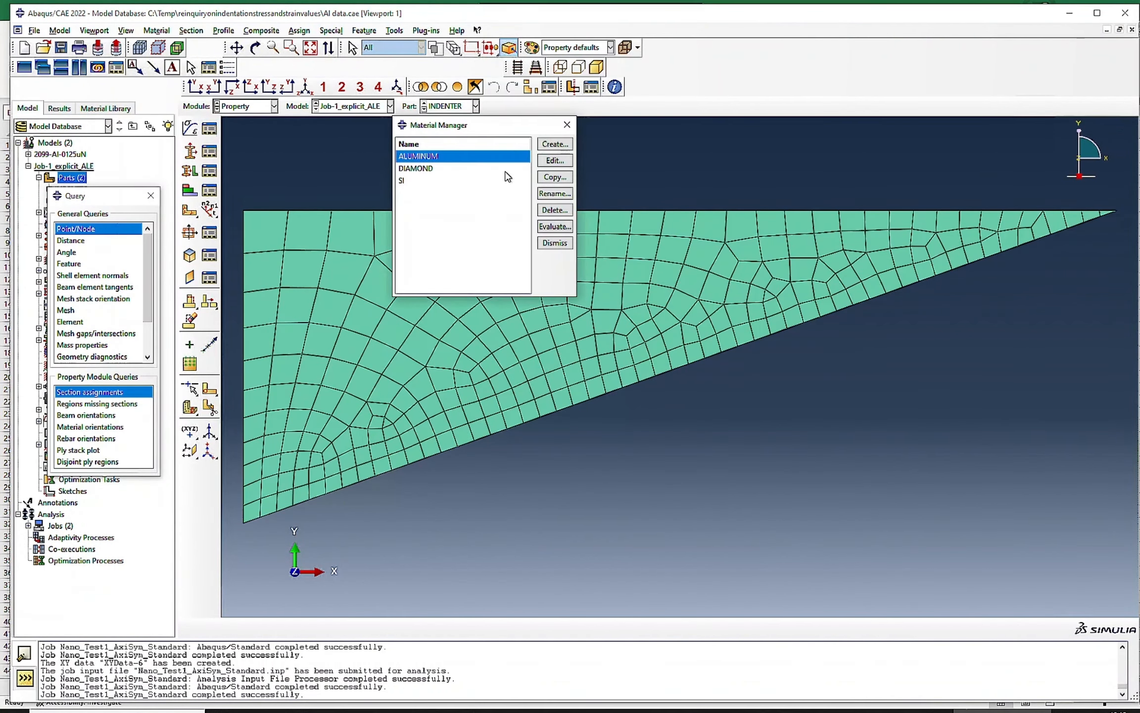
click(555, 160)
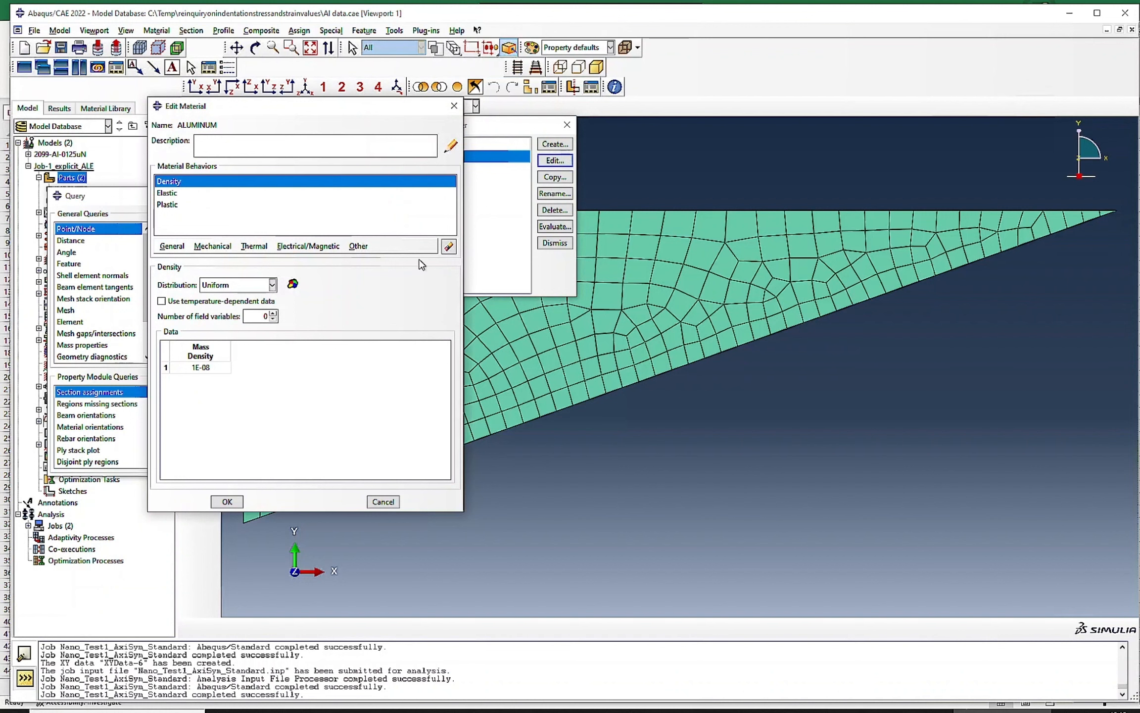
click(171, 204)
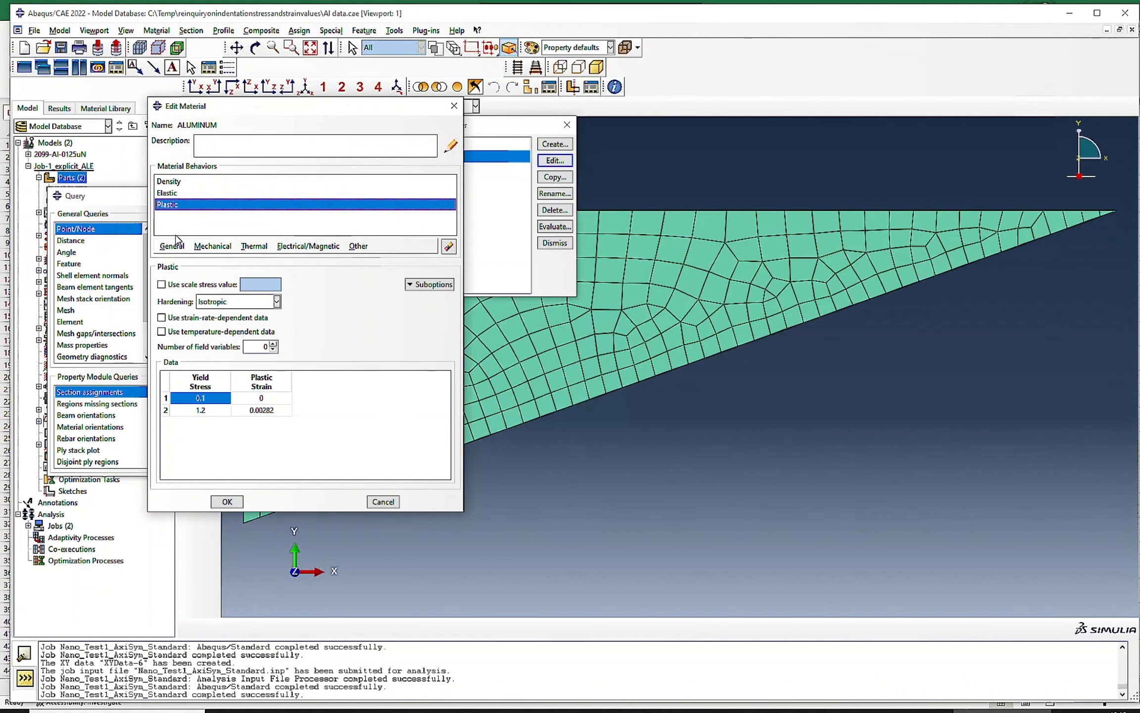
click(178, 183)
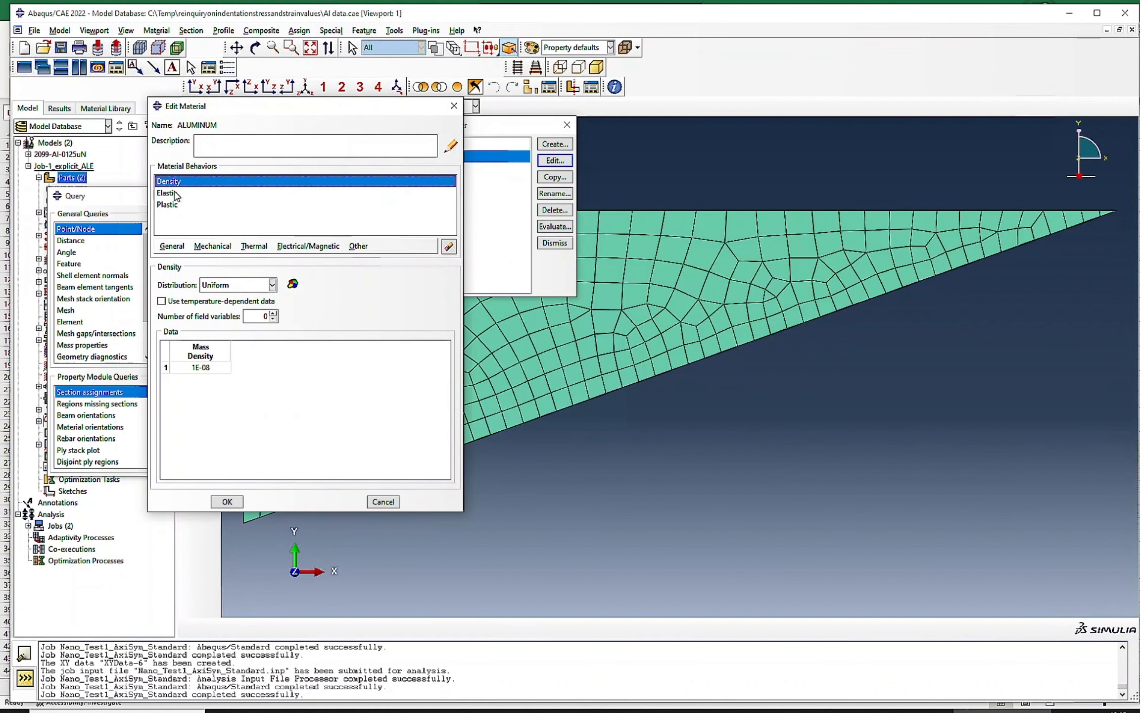
key(Escape)
- Return to the Job module and load the results of the Nano_Test1_AxiSym_Standard job
click(262, 106)
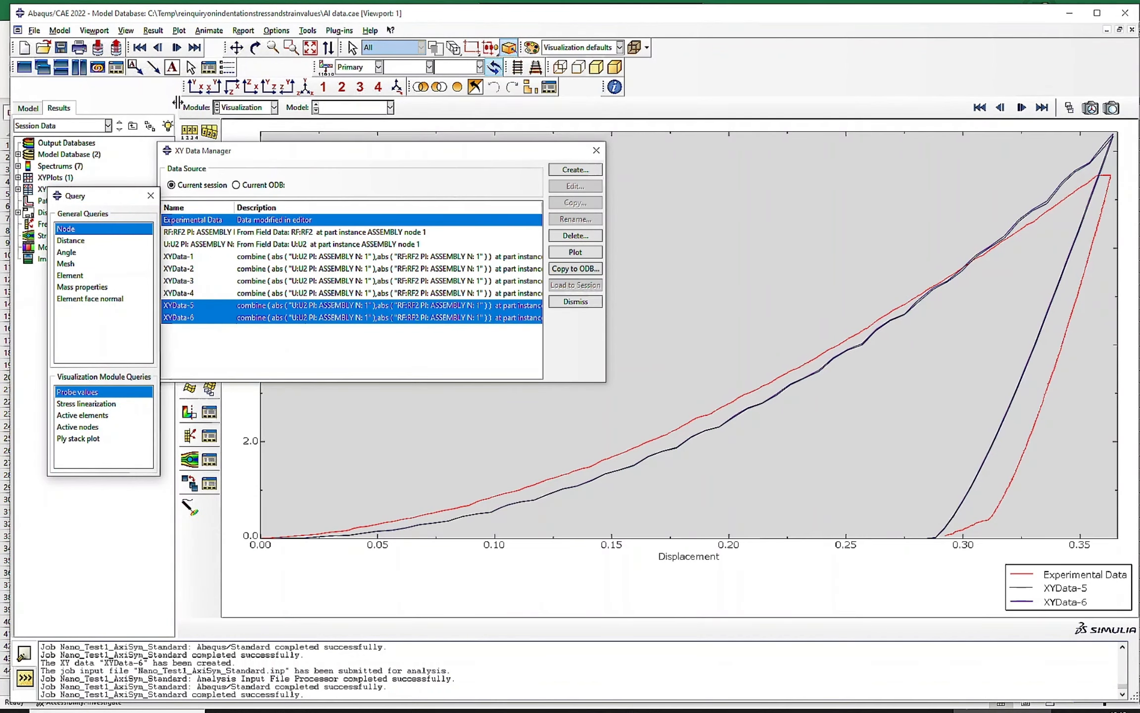
click(241, 109)
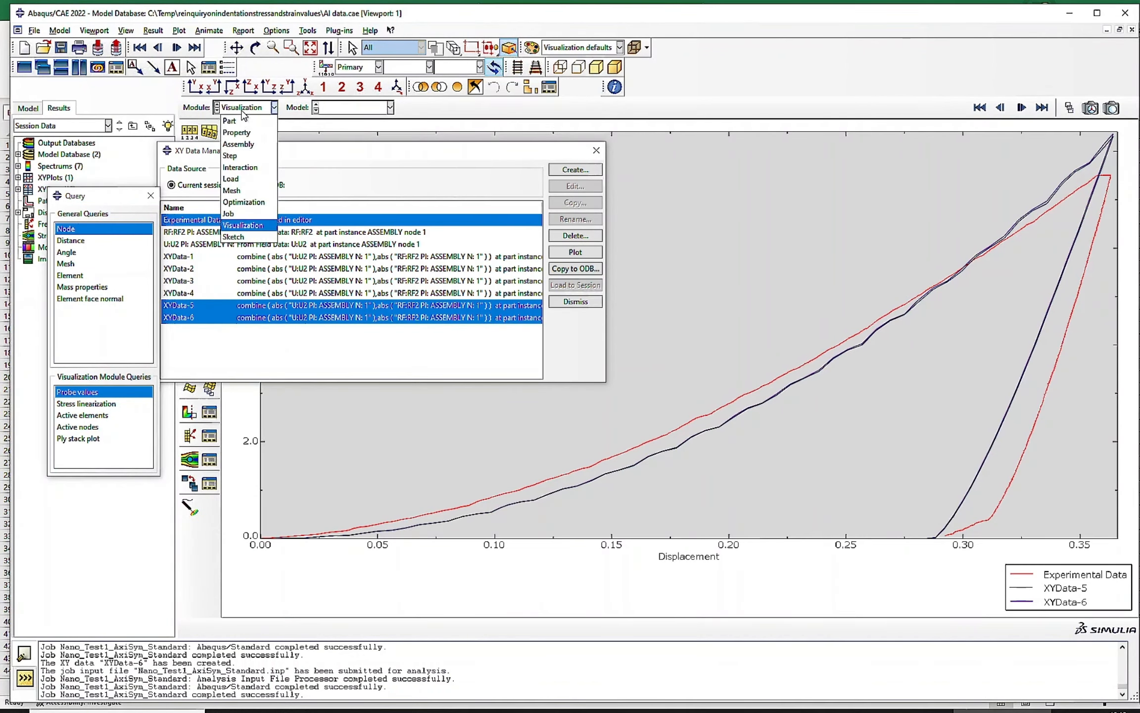
click(241, 213)
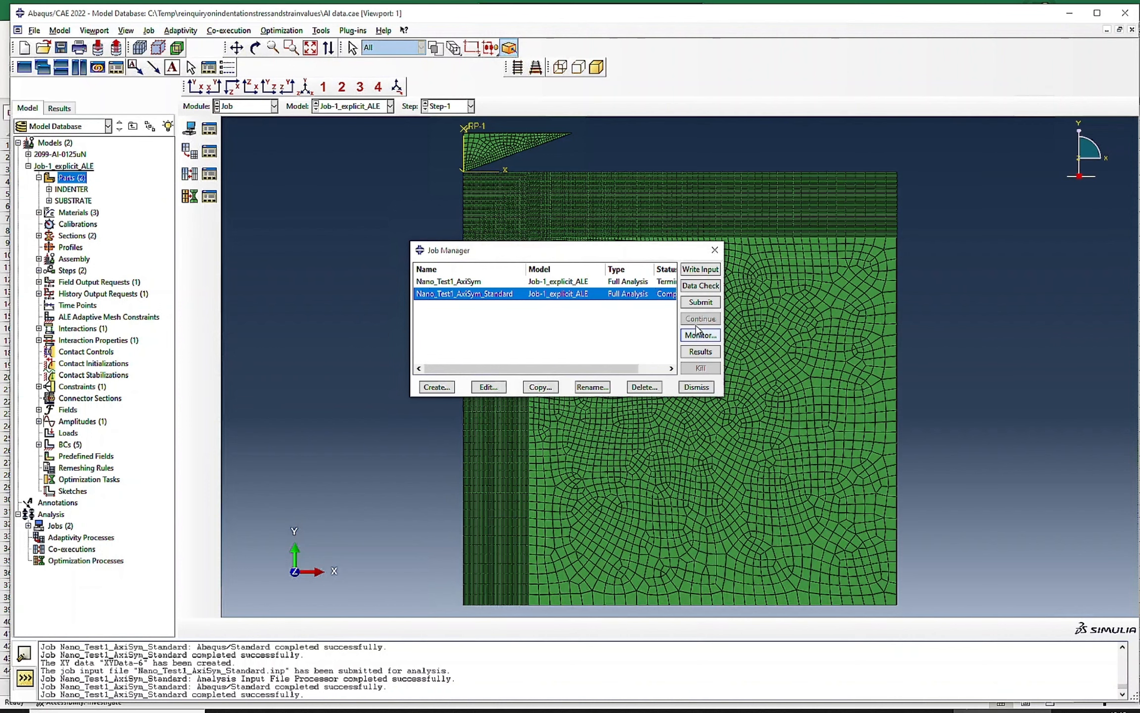
click(700, 351)
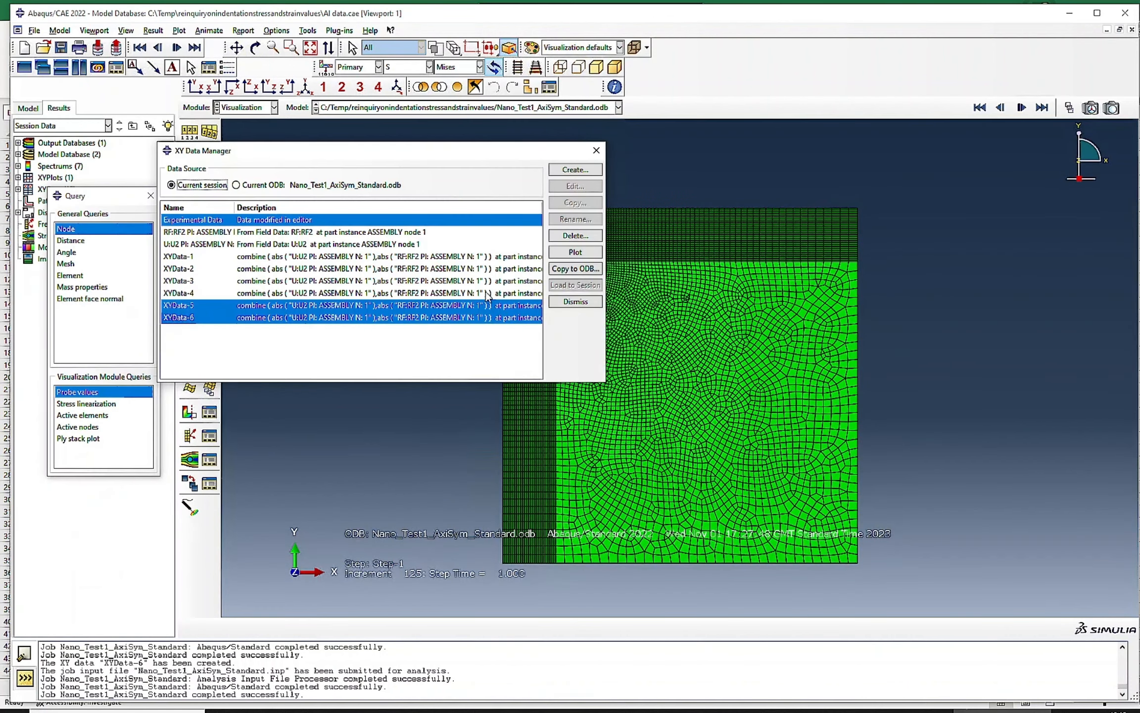
- Delete the outdated RF2 and U2 field data curves from the current session's XY data
drag(180, 234, 180, 246)
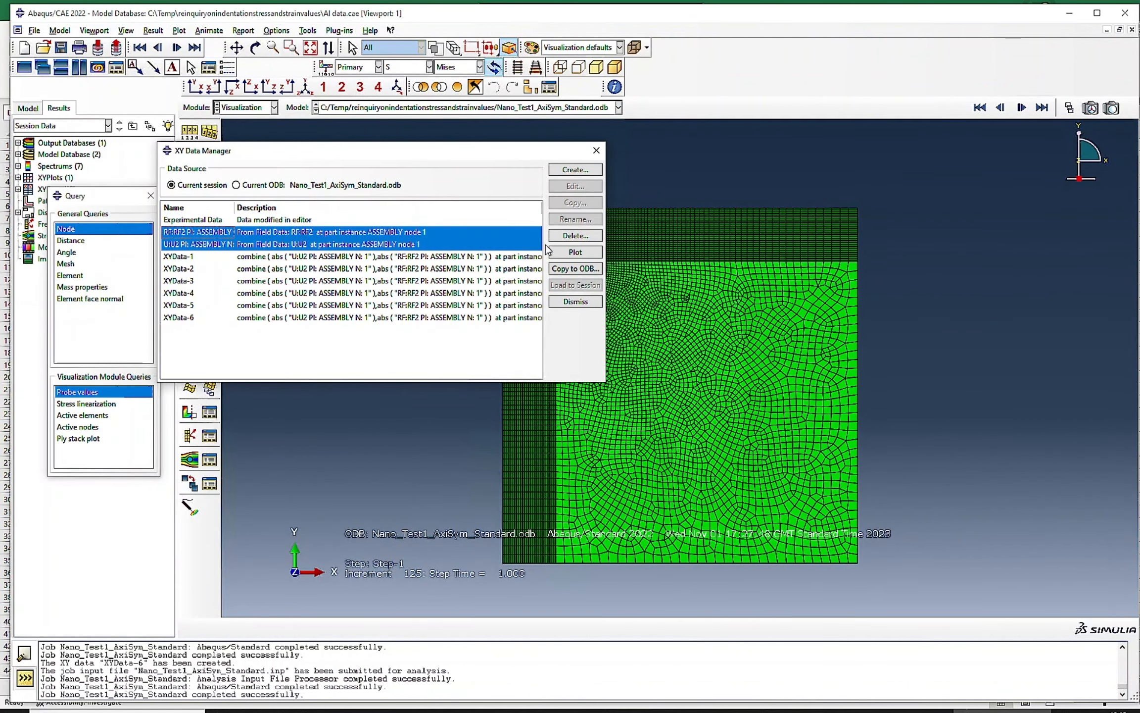
click(575, 235)
click(542, 376)
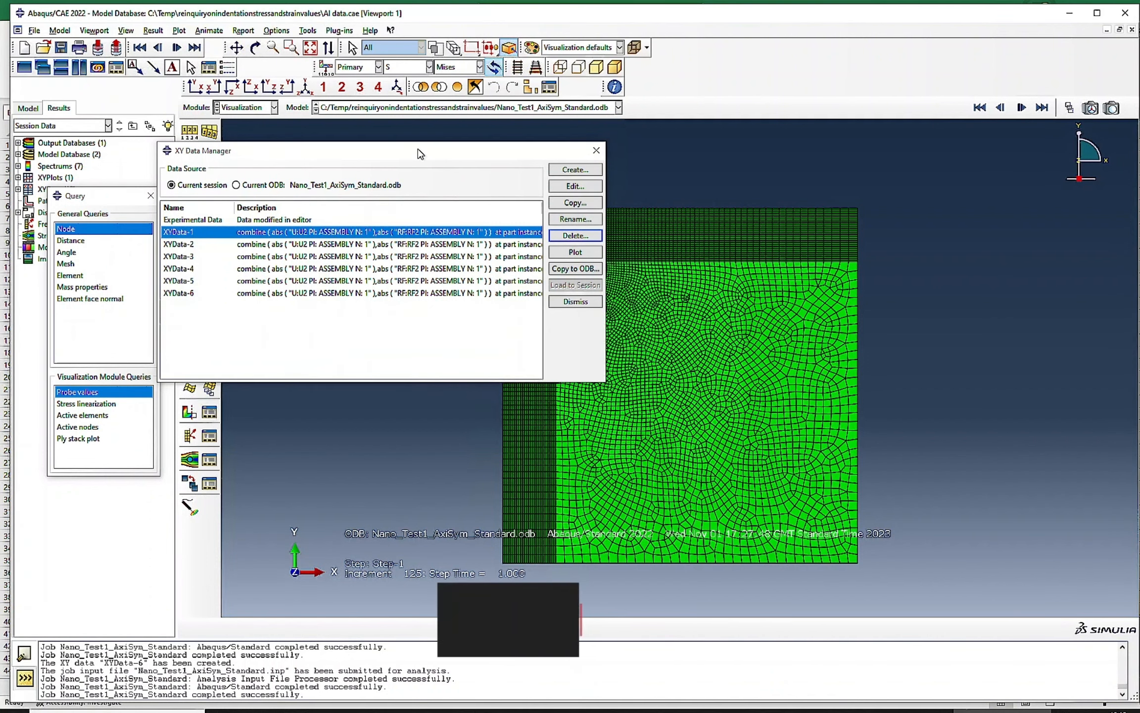
- Display the Mises stress contours on the deformed shape and examine the contact zone under the indenter
drag(418, 150, 1040, 354)
click(189, 195)
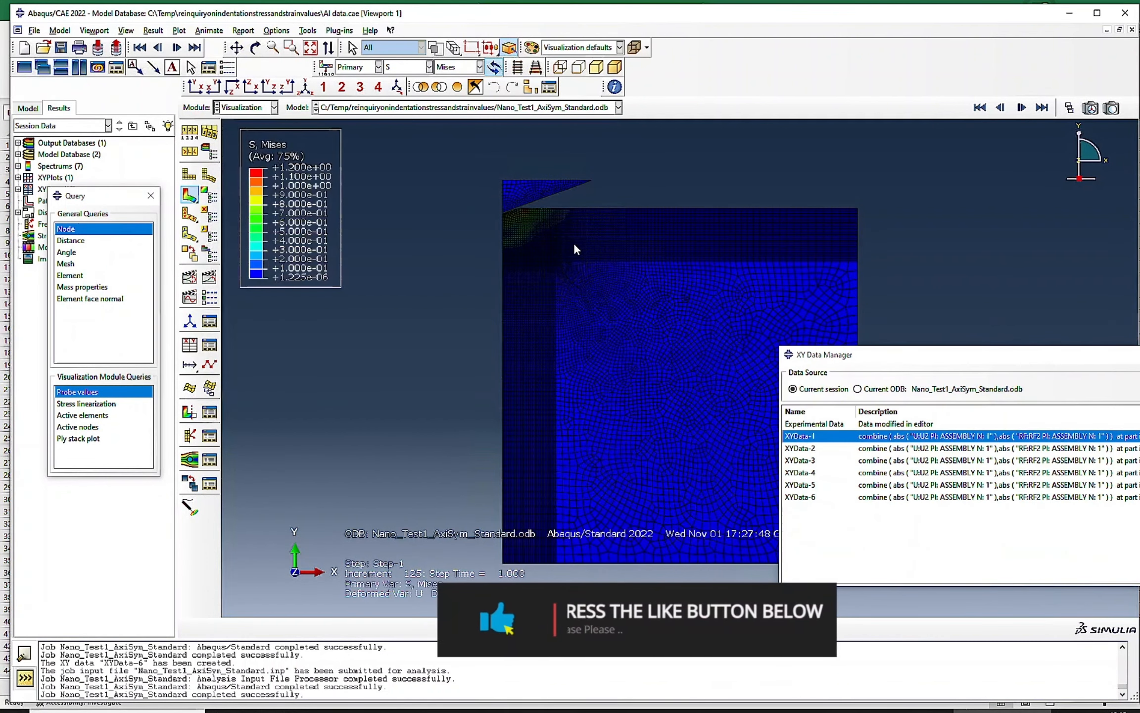
scroll(506, 228, up, 3)
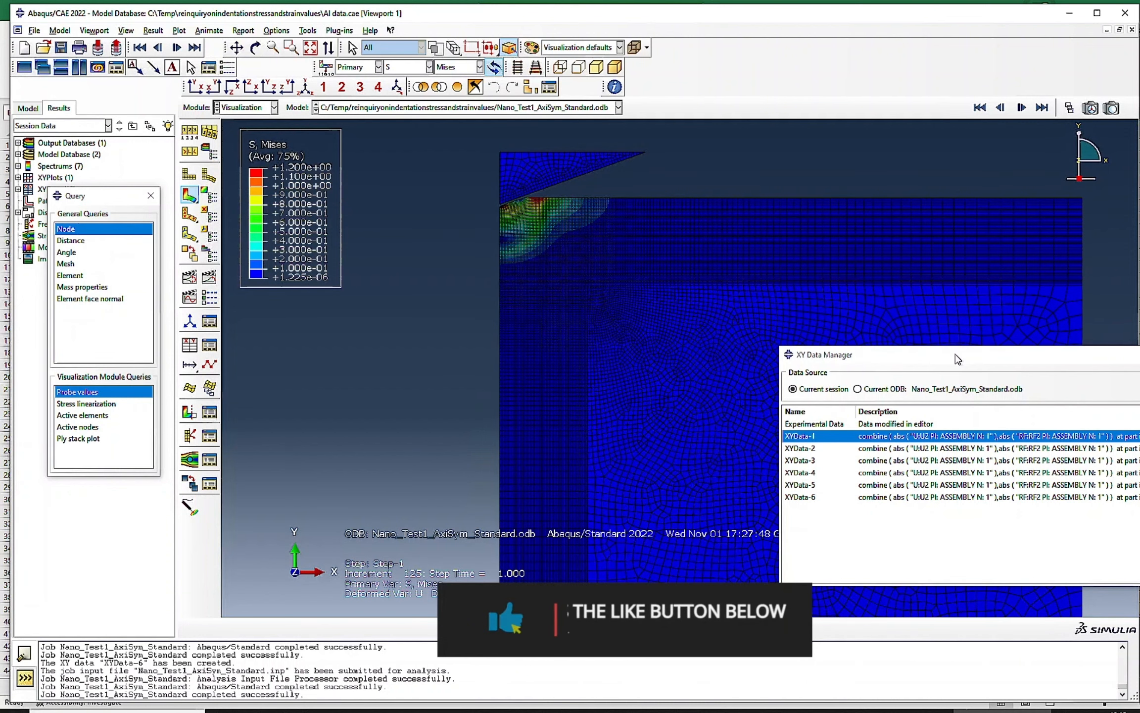
- Extract U2 and RF2 from the ODB field output for the RP node set and save them as XY data
drag(958, 359, 712, 277)
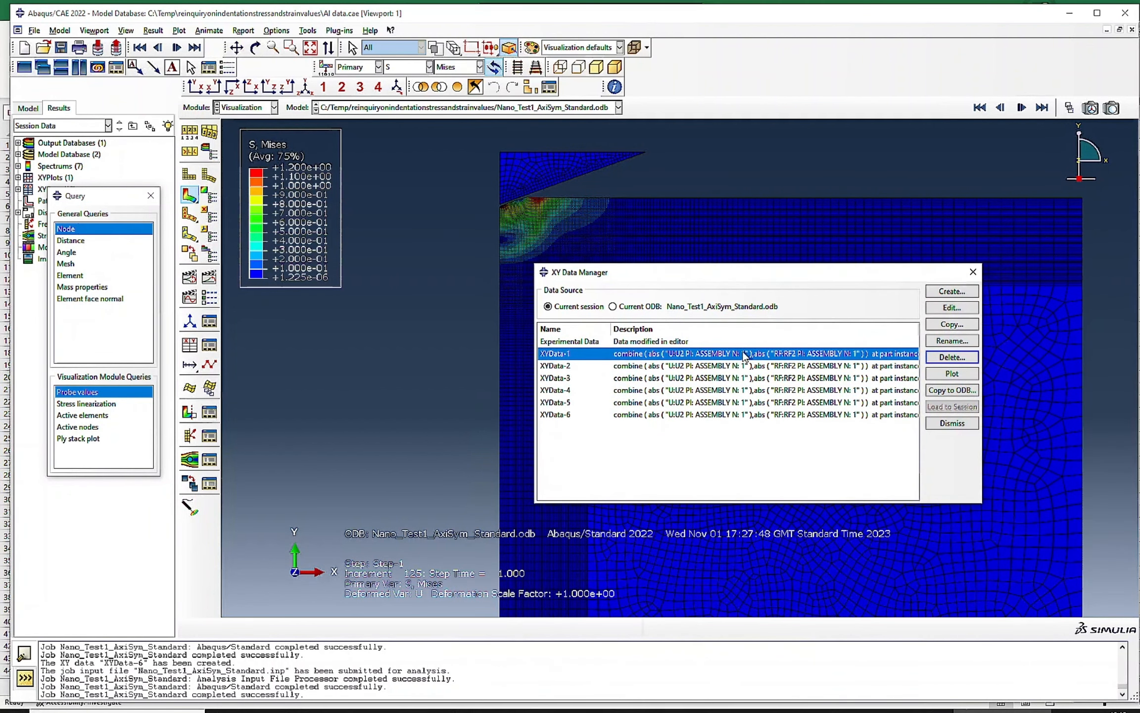
click(953, 292)
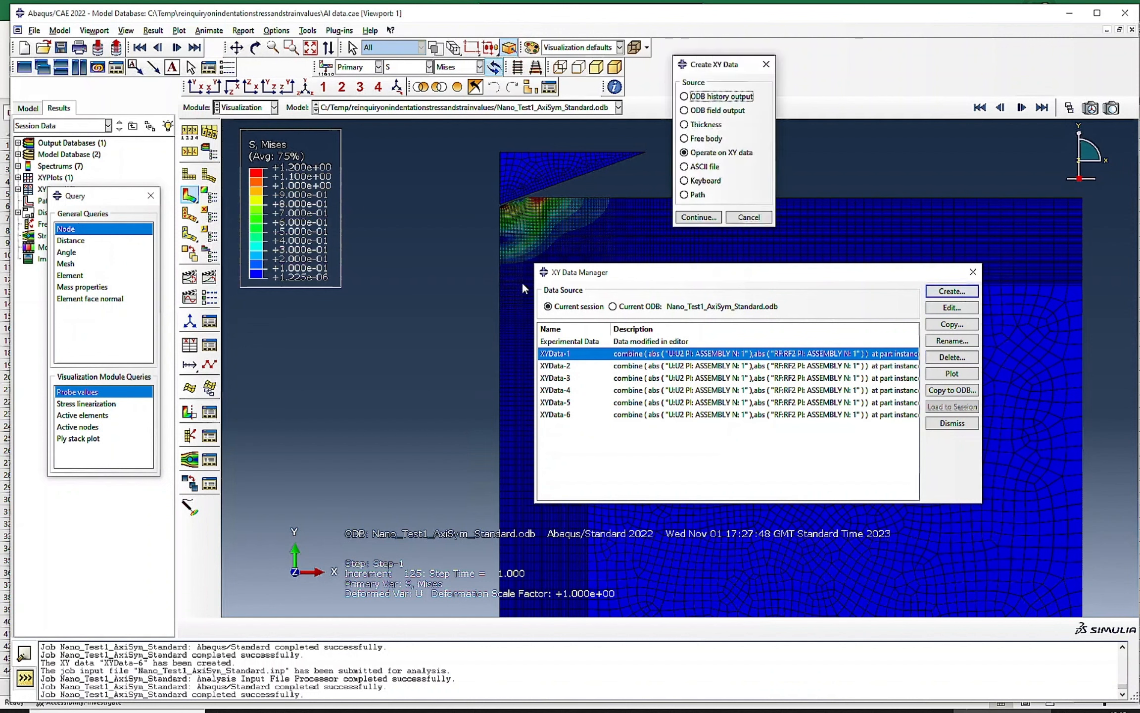
click(715, 110)
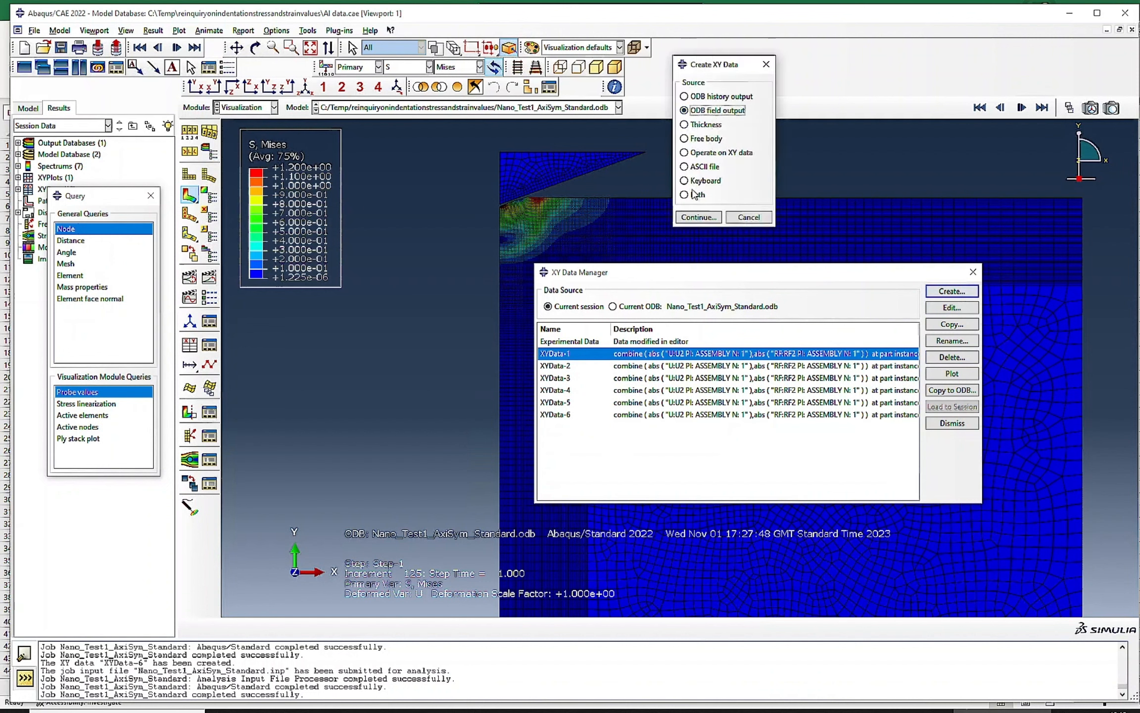
click(686, 219)
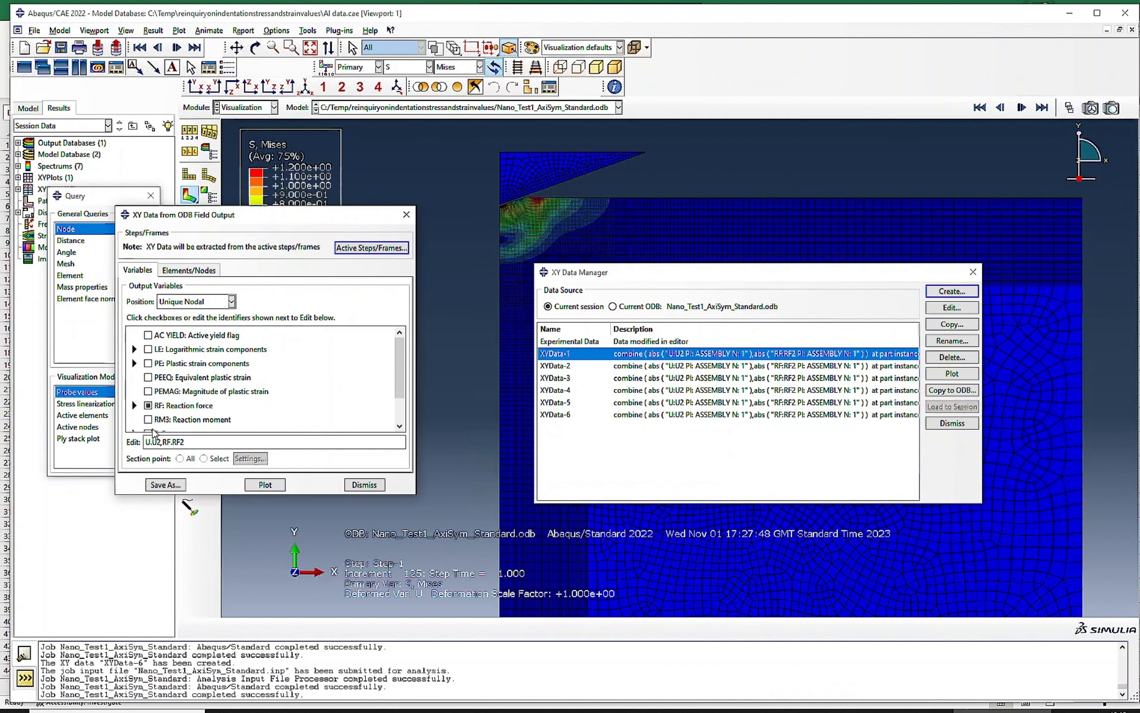
click(186, 270)
click(148, 340)
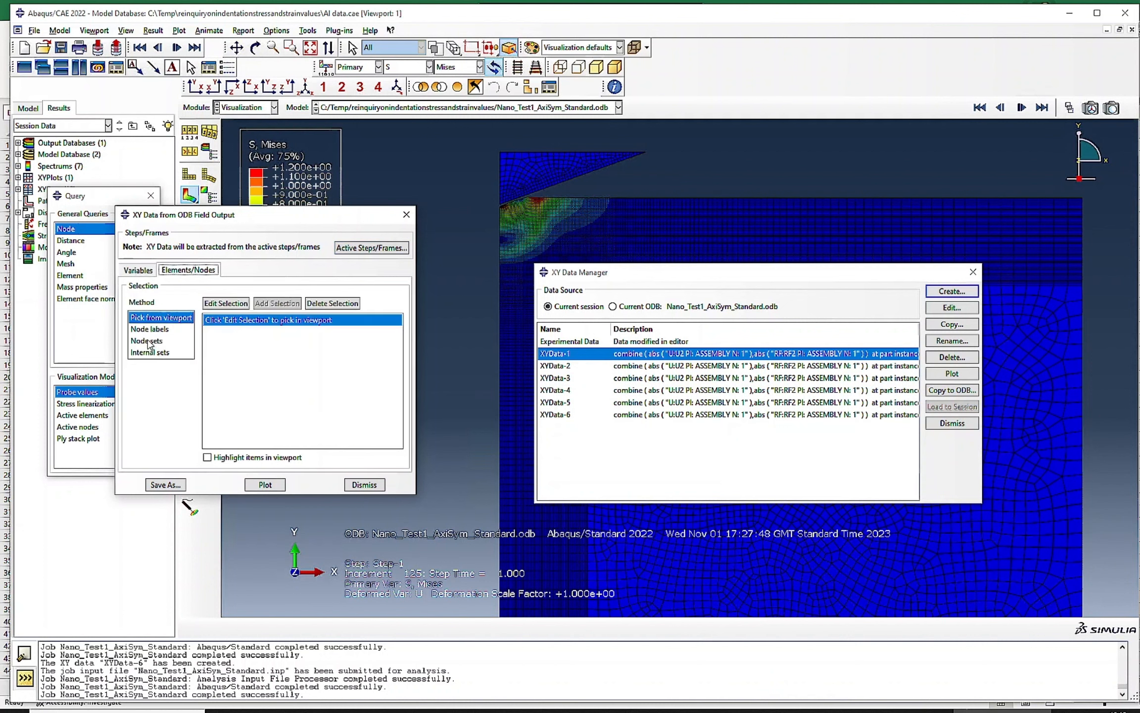
click(236, 322)
click(165, 485)
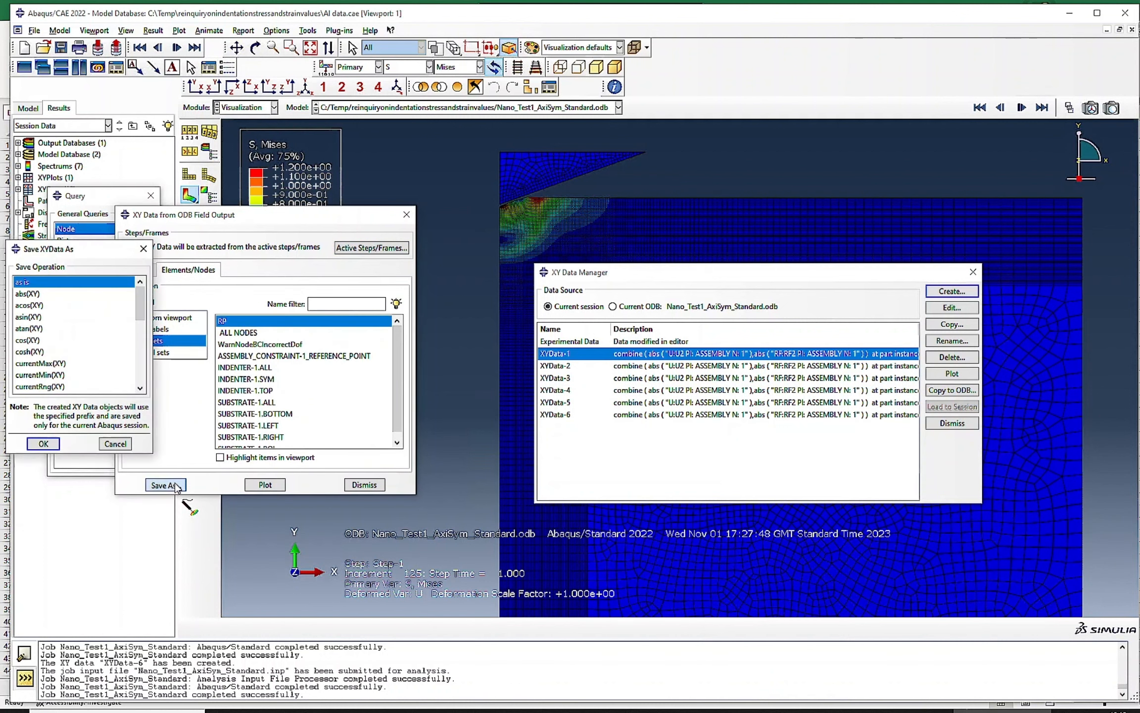
click(45, 444)
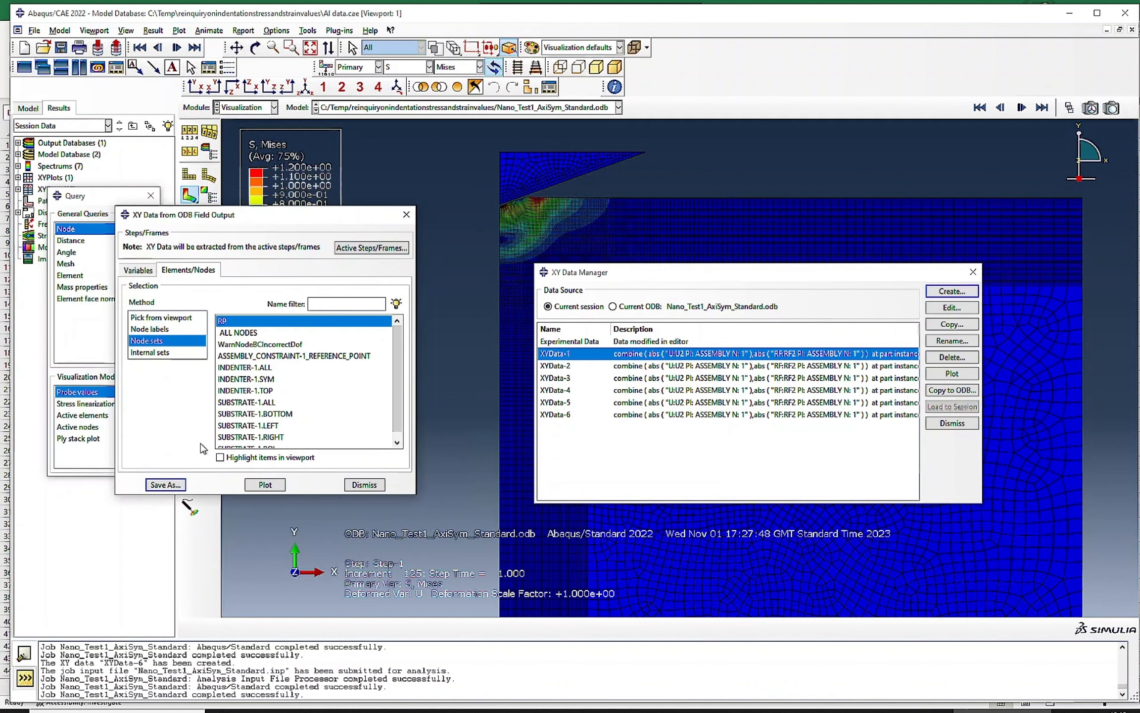
click(381, 486)
- Operate on XY data to combine the absolute U2 displacement with the absolute RF2 force, and save the expression as a new curve
click(952, 291)
click(708, 153)
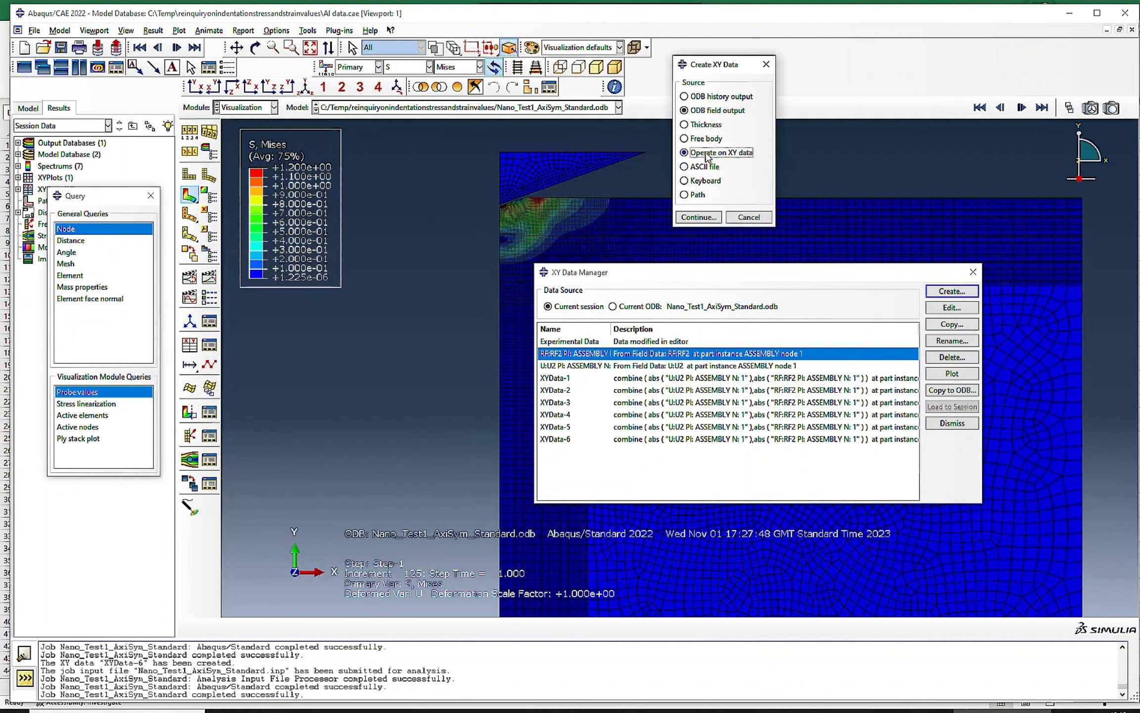
click(695, 218)
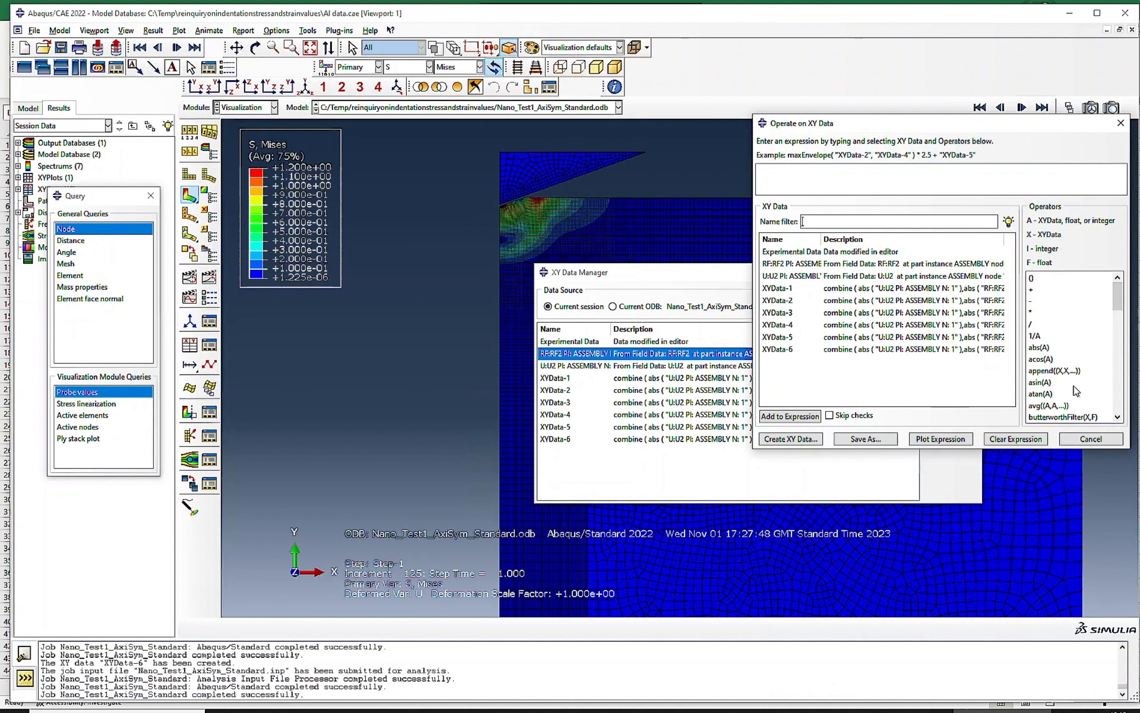
scroll(1076, 391, down, 1)
click(1052, 416)
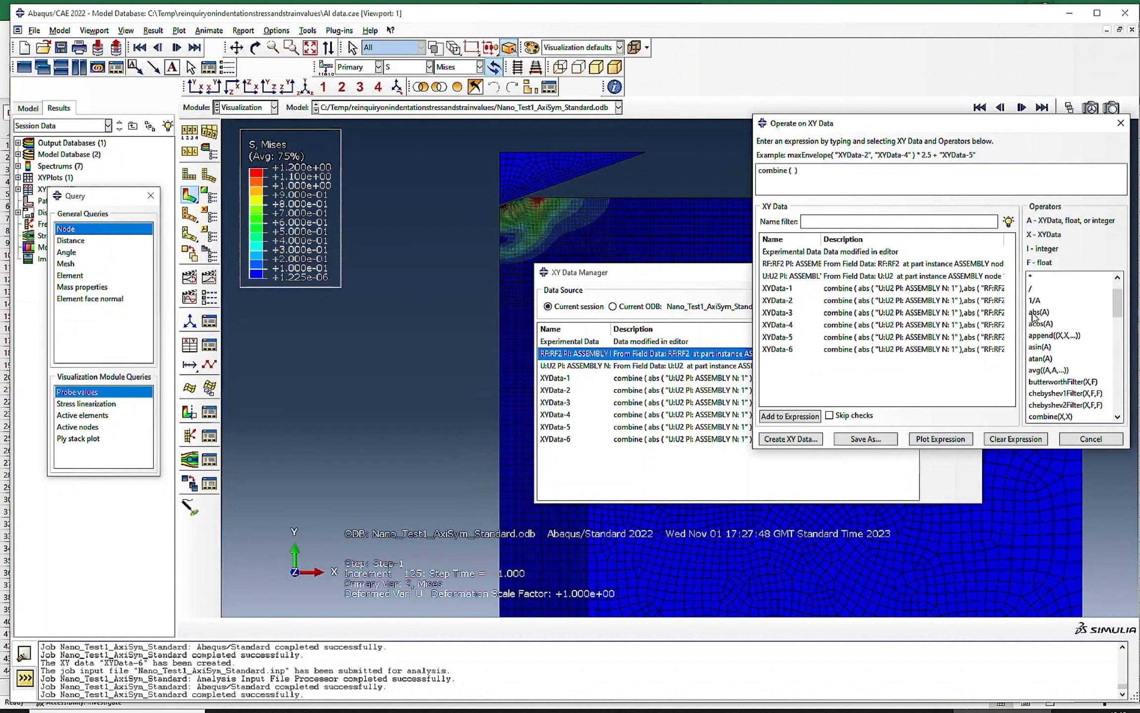
click(1036, 313)
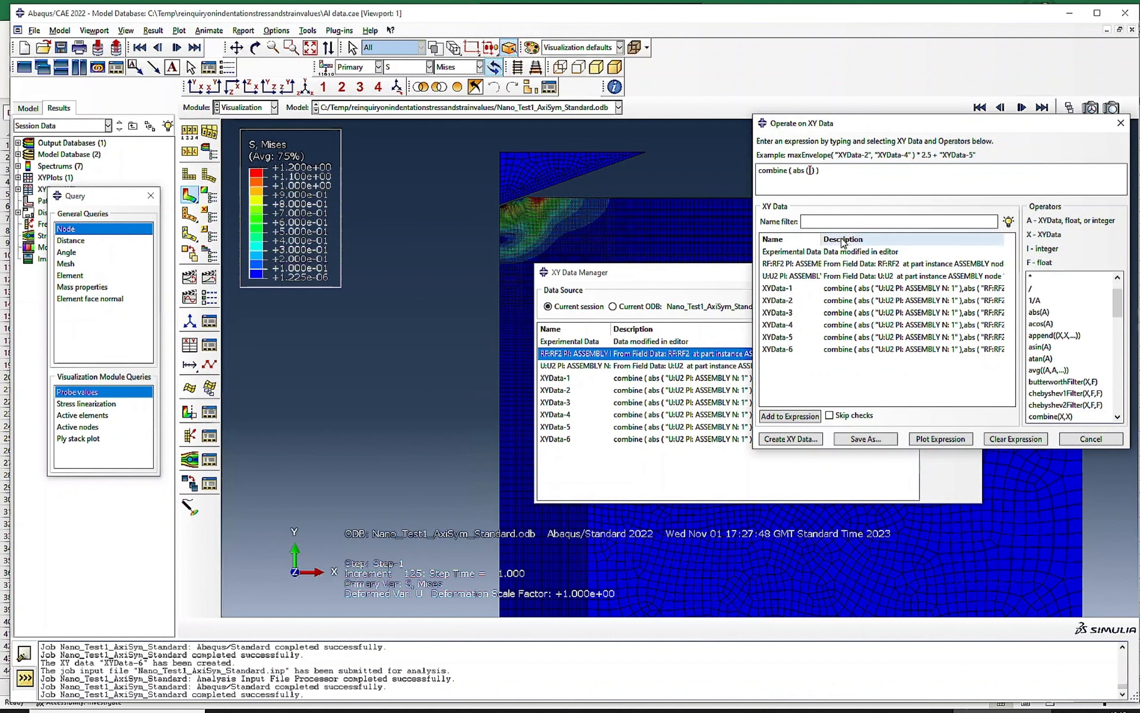
double_click(794, 277)
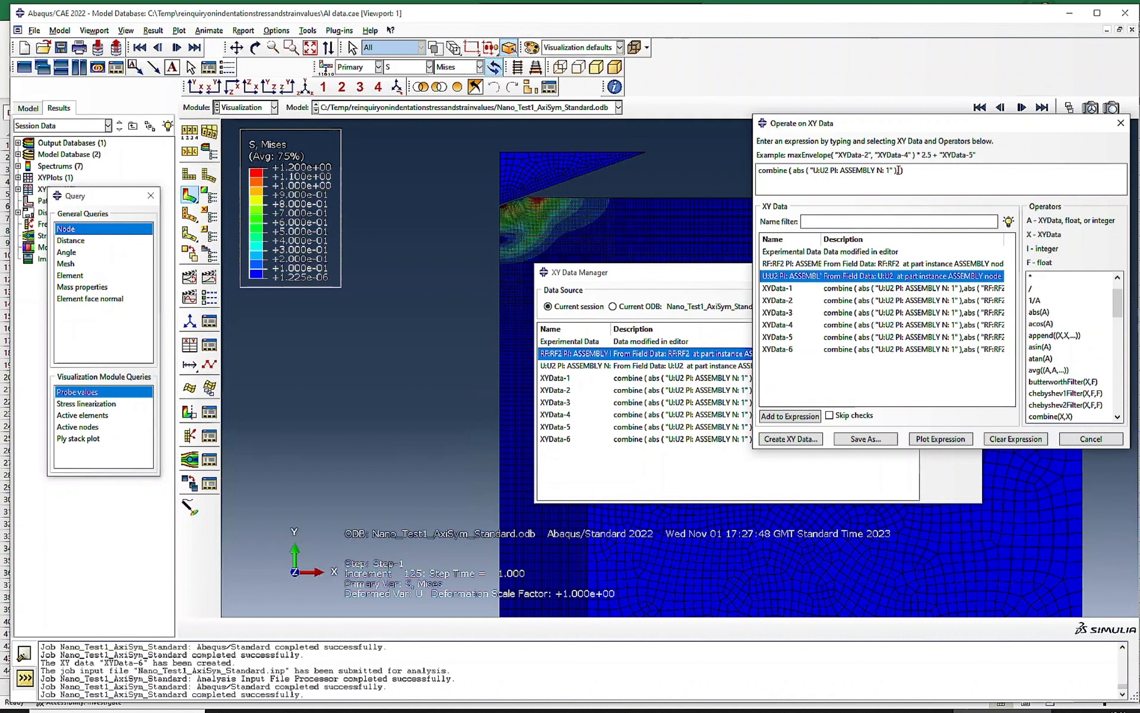
click(1037, 312)
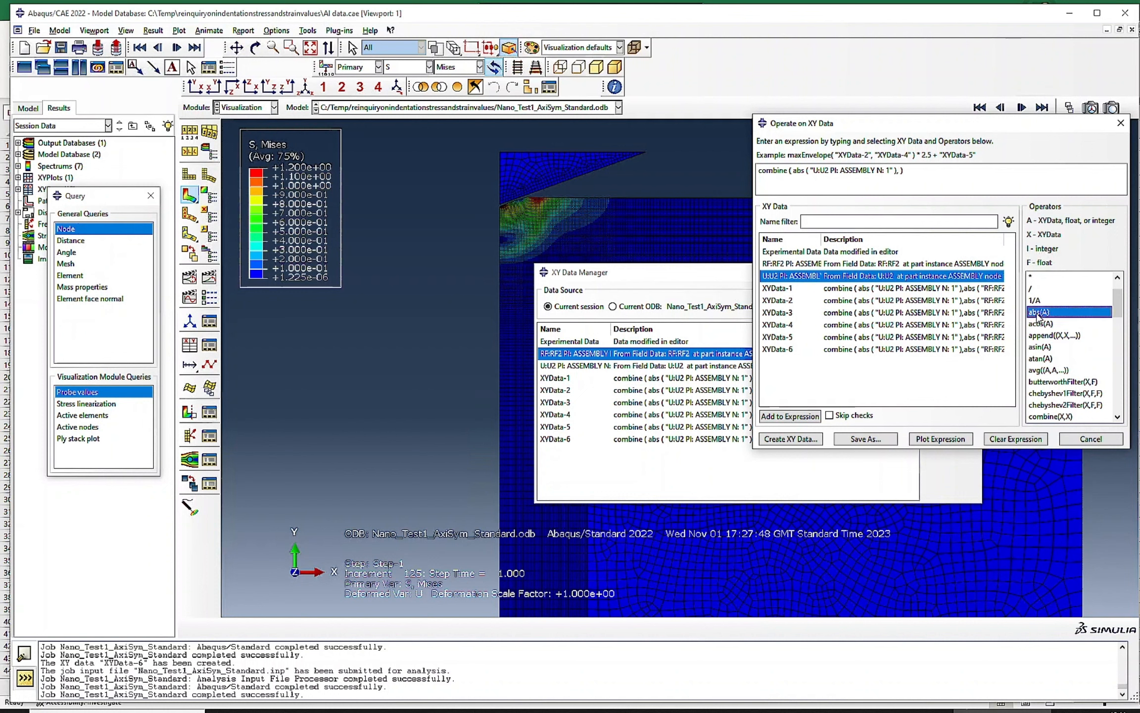
double_click(783, 264)
click(866, 439)
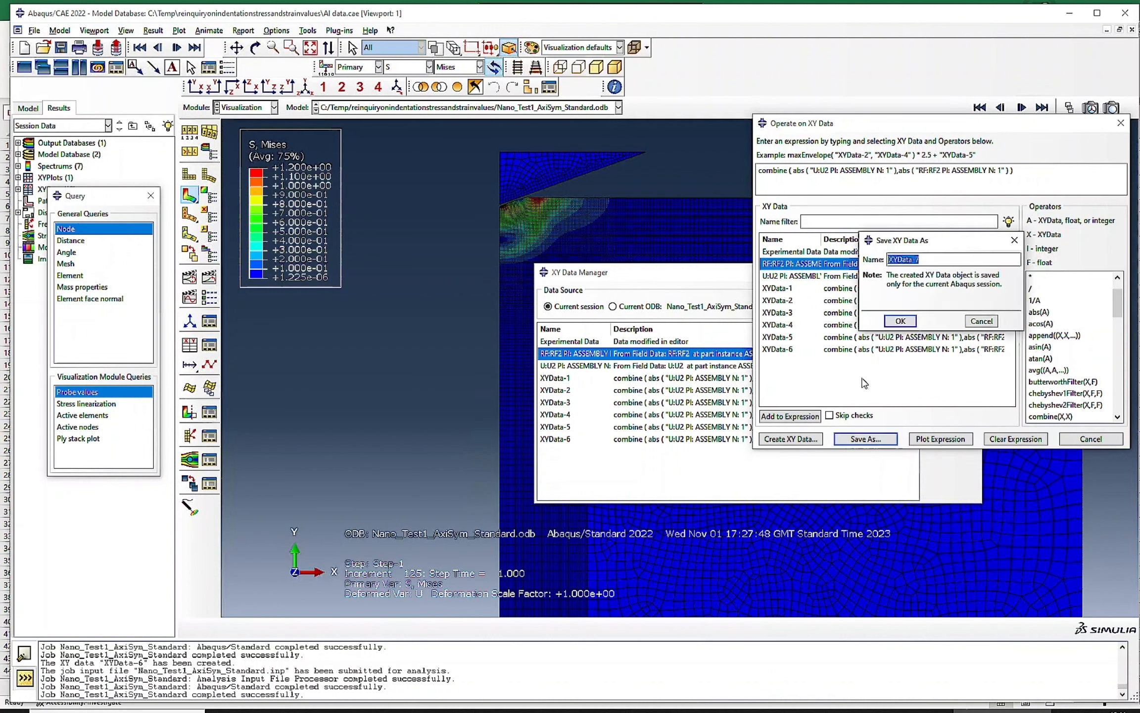
click(899, 320)
click(1091, 439)
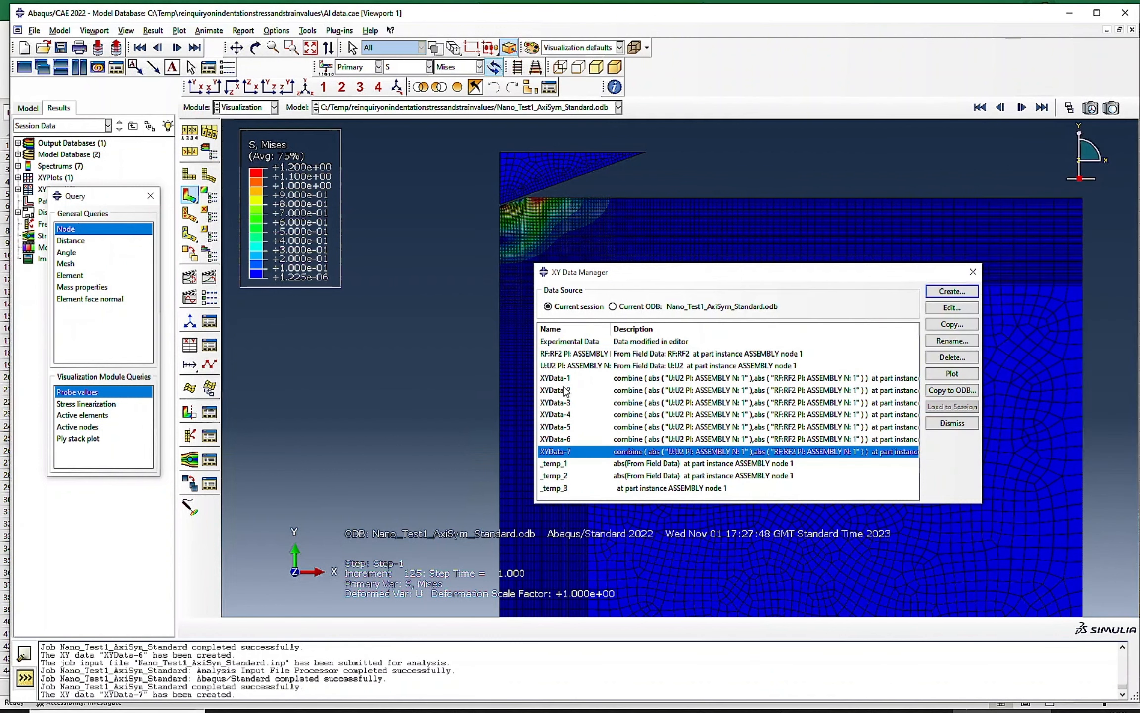
- Delete the RF2 and U2 source curves used for the combined force-displacement data
drag(571, 354, 575, 366)
click(951, 356)
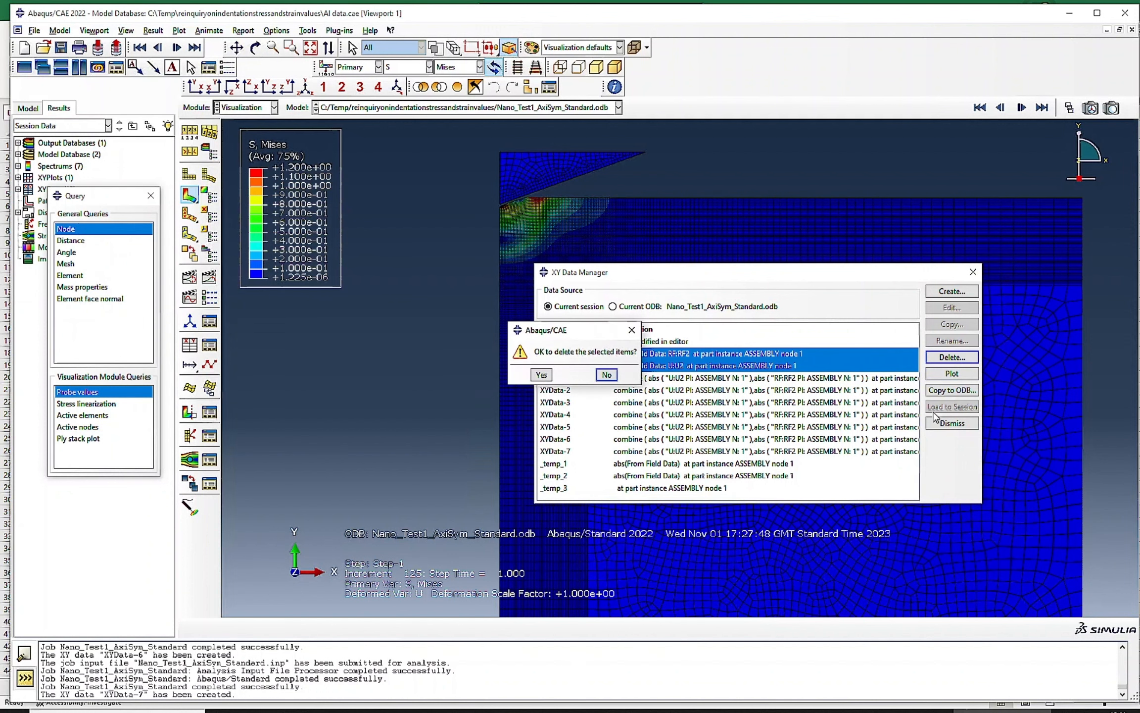
click(542, 375)
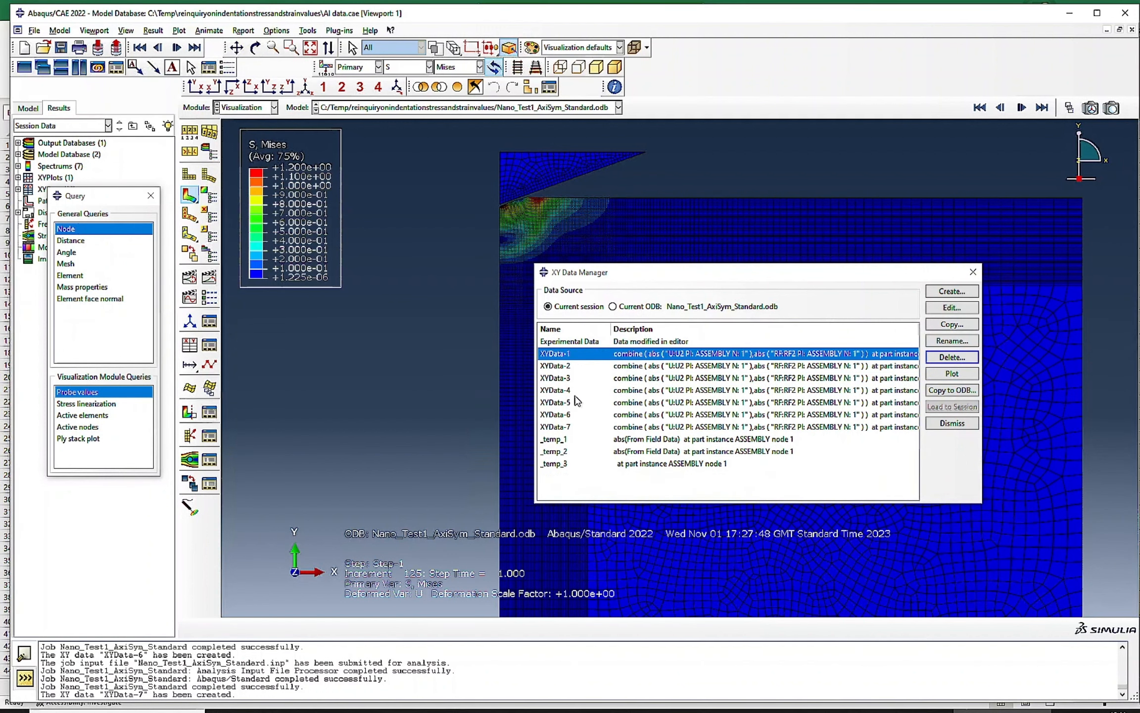
- Plot XYData-7, then overlay XYData-6 and Experimental Data on the same force-displacement graph for comparison
click(564, 426)
click(952, 373)
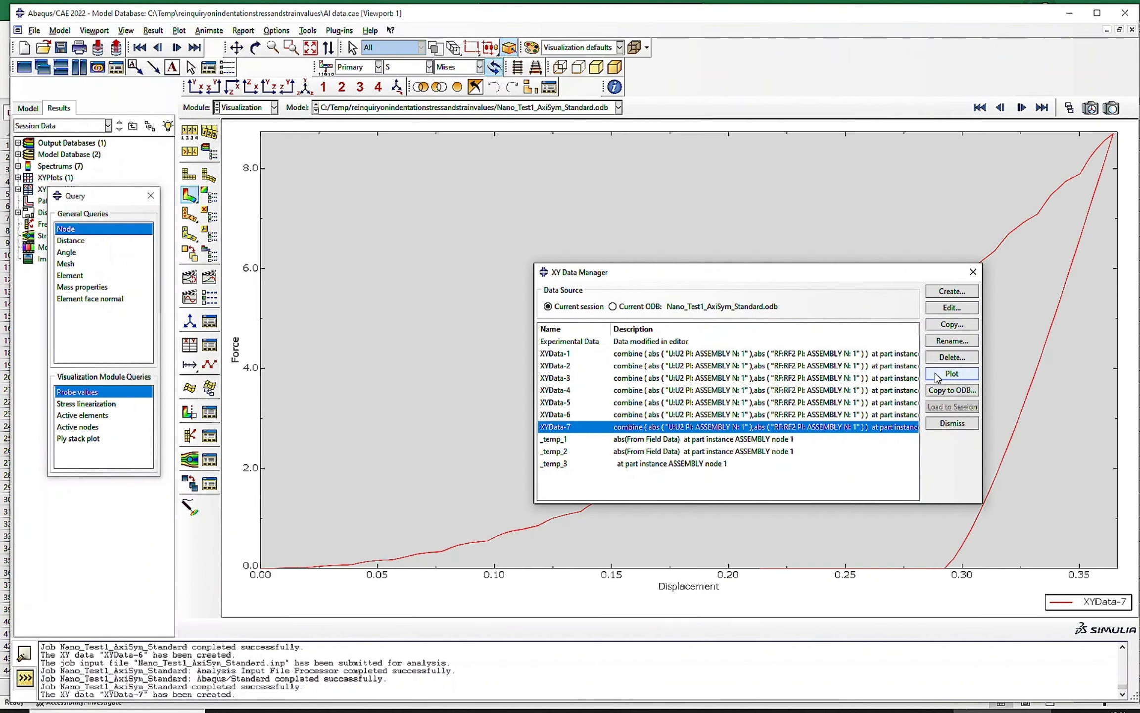
drag(755, 280, 418, 186)
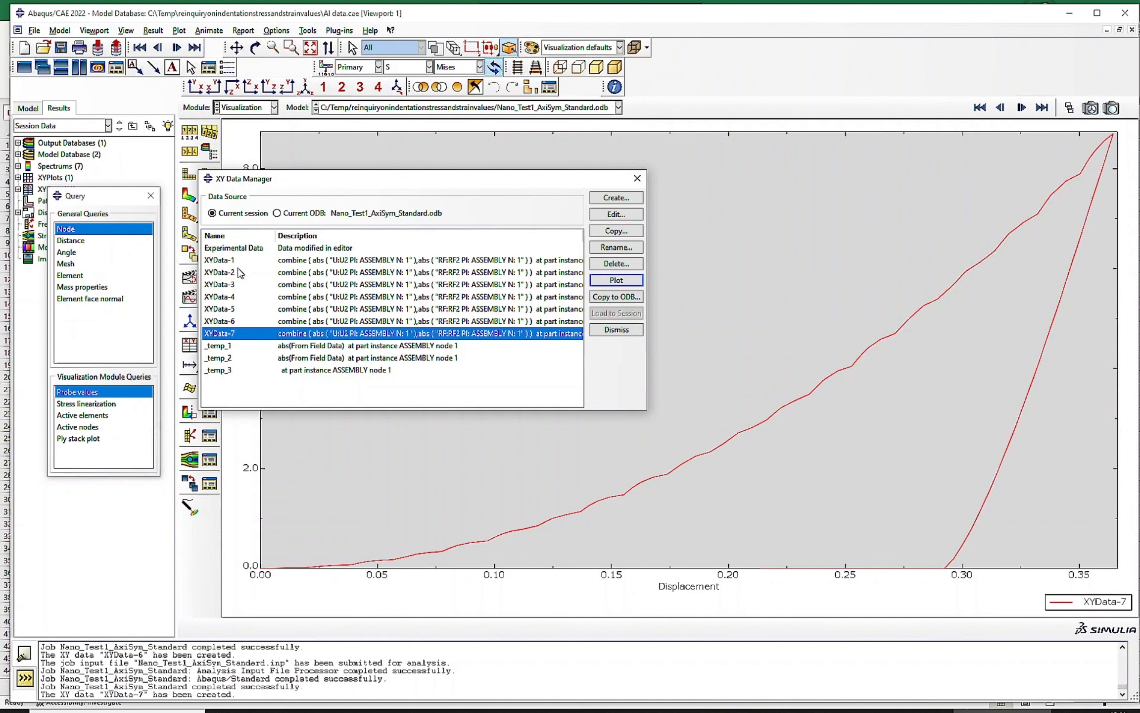
ctrl+click(245, 320)
click(619, 280)
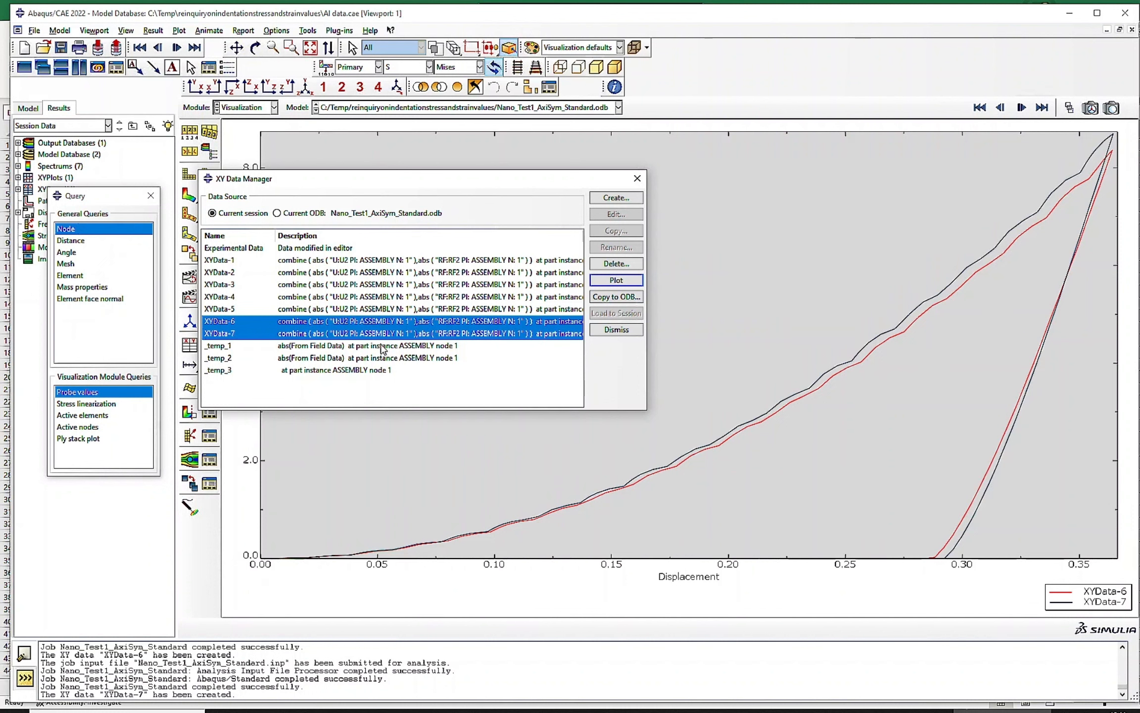
ctrl+click(254, 248)
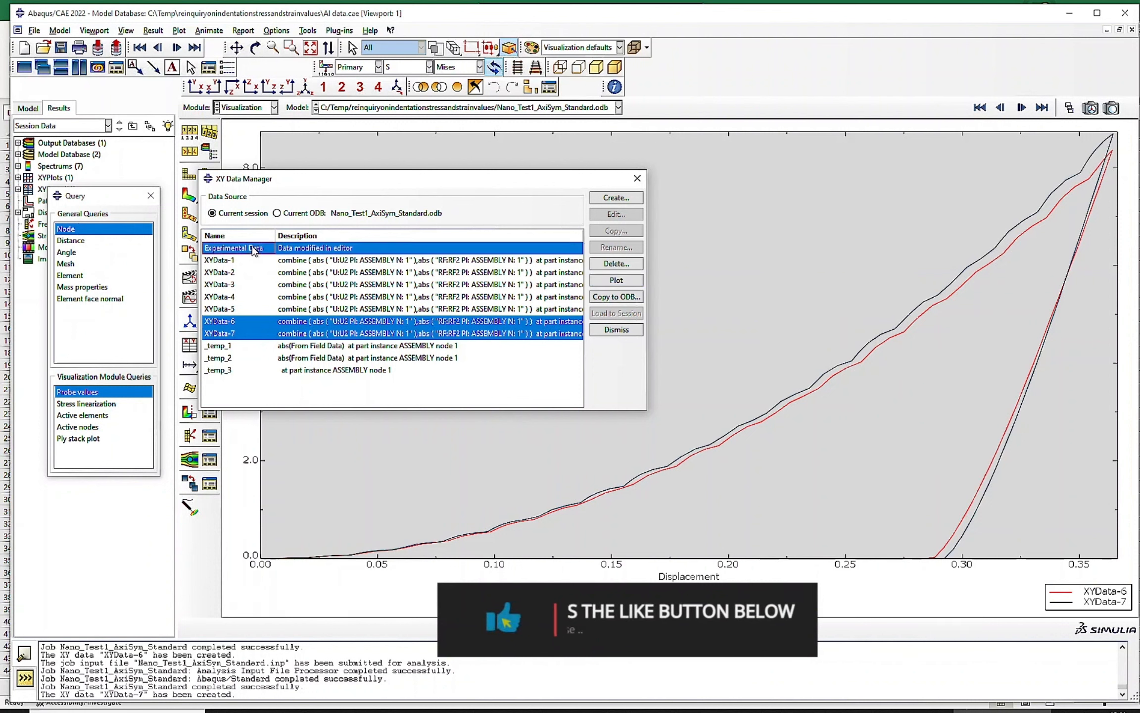
click(624, 283)
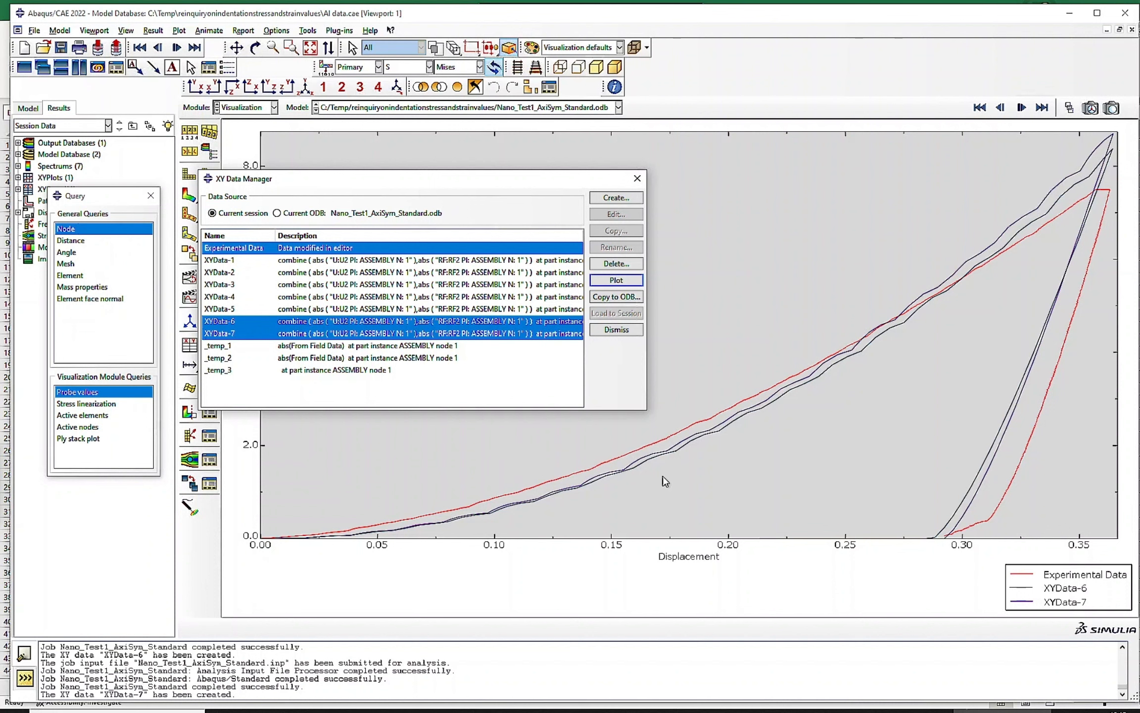
drag(433, 182, 427, 218)
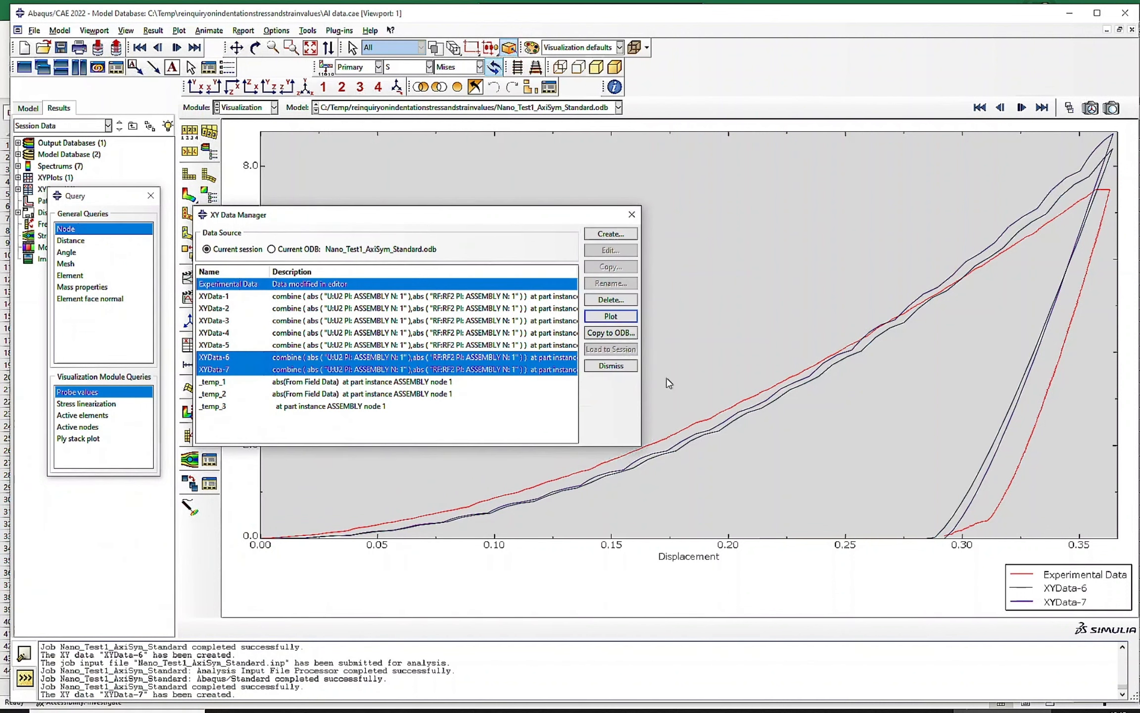